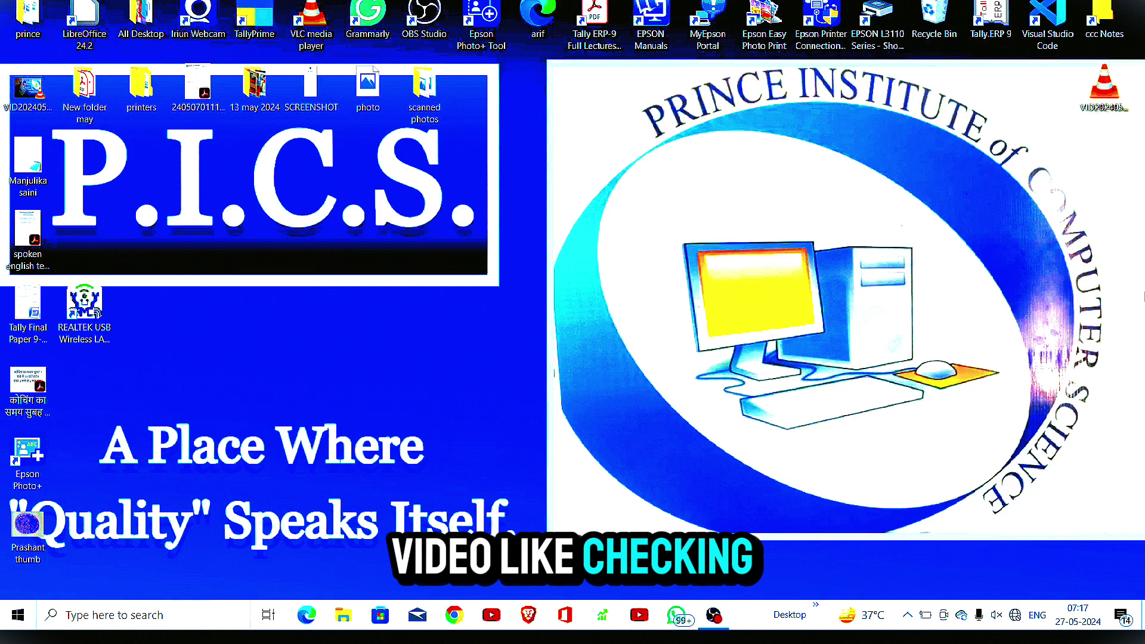
- Launch PowerPoint 2007 by running 'powerpnt' from the Windows Run dialog
key("super+r")
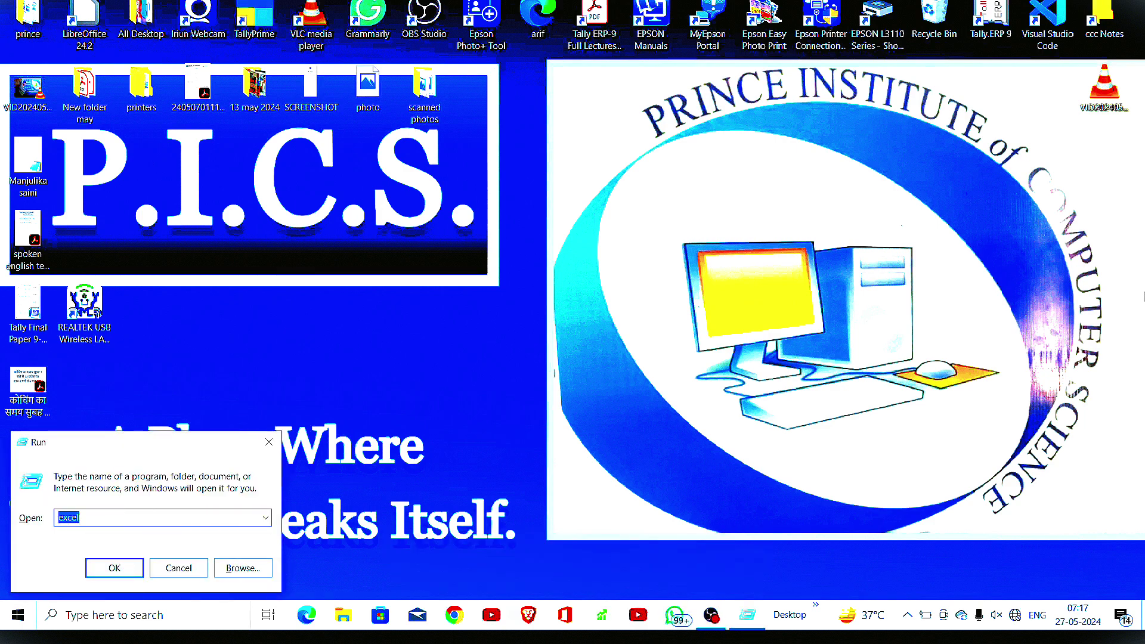
type("powerpnt")
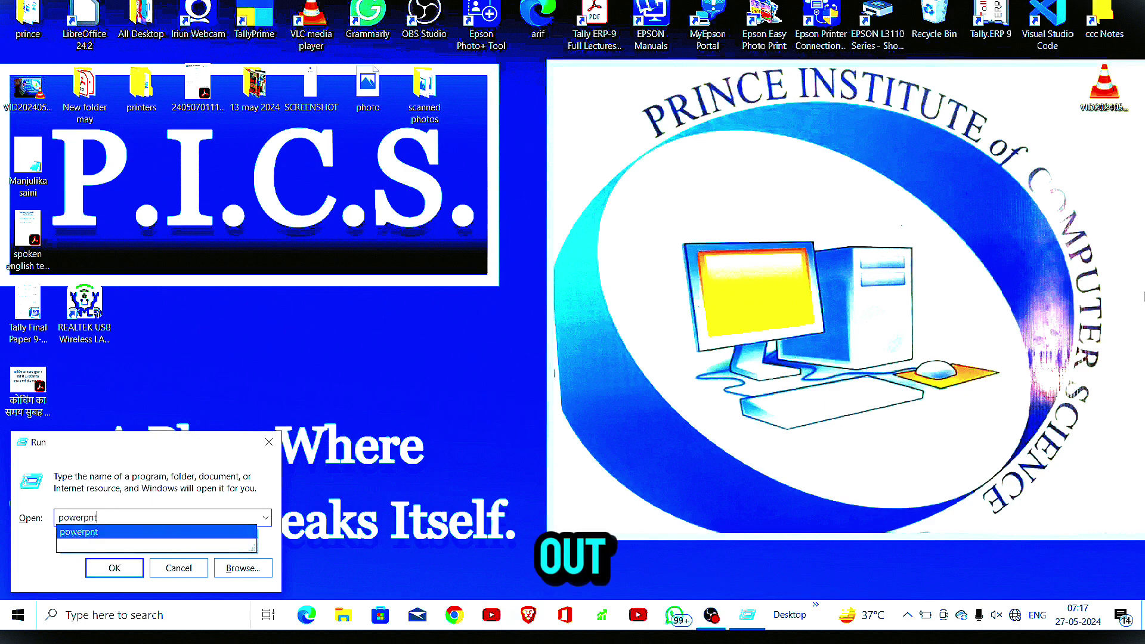
key("Return")
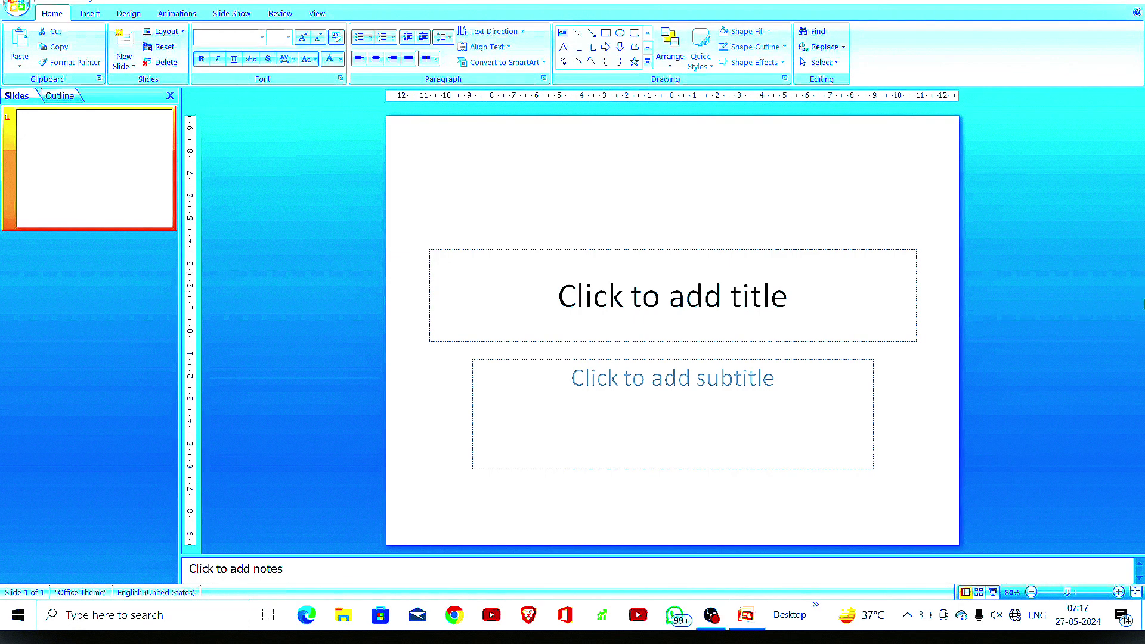
- Type 'Language' as the slide title and 'Types Of Language' as its subtitle
left_click(721, 321)
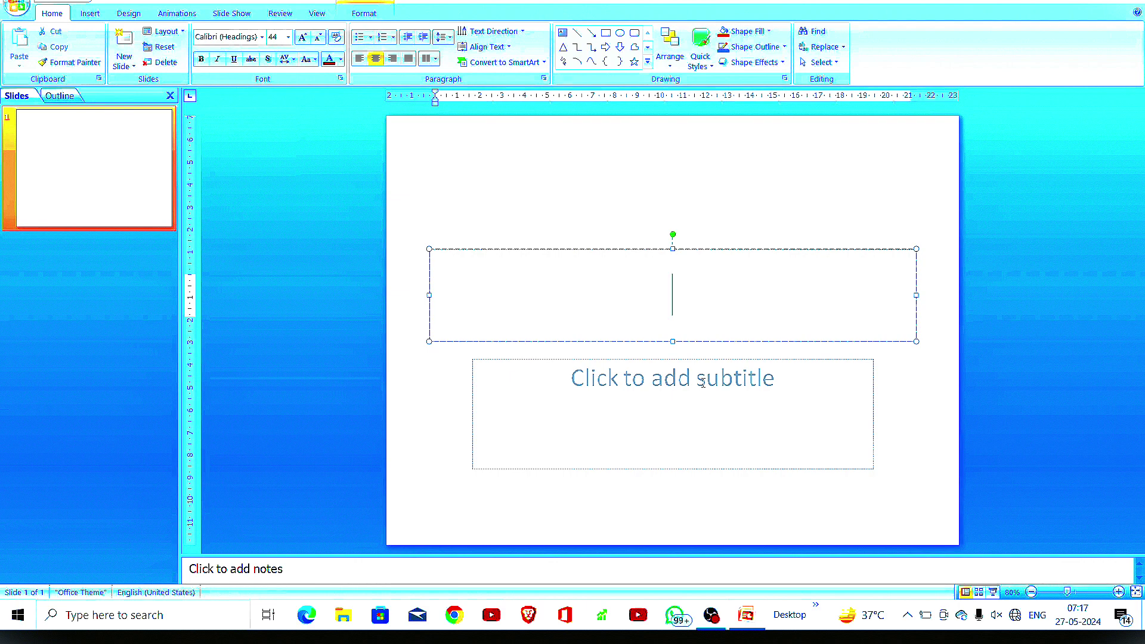
left_click(703, 383)
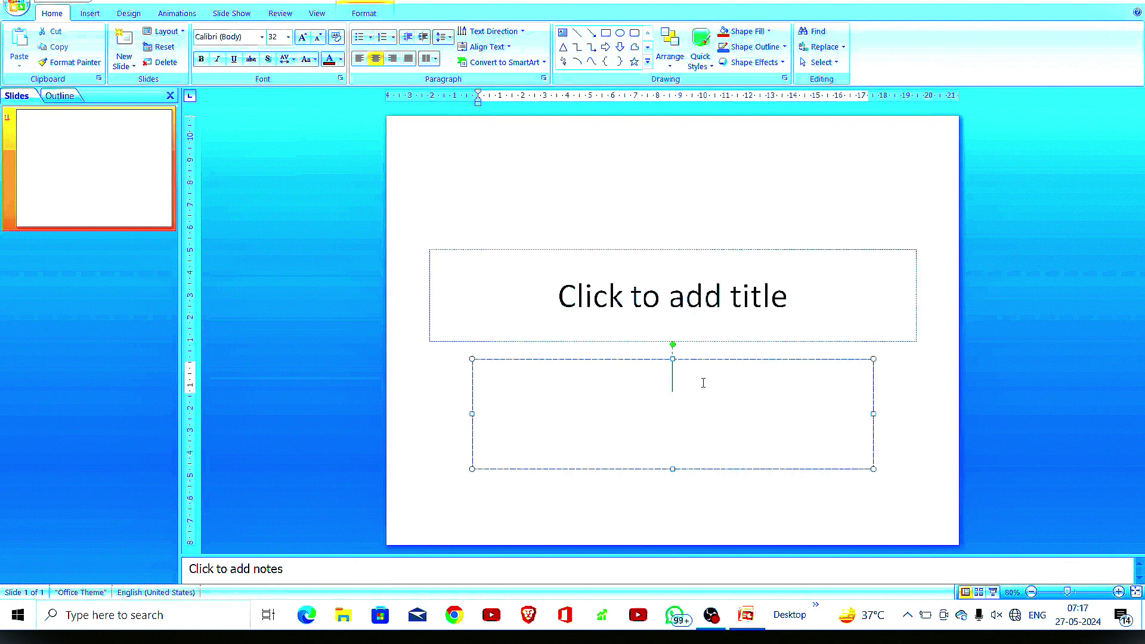
left_click(718, 308)
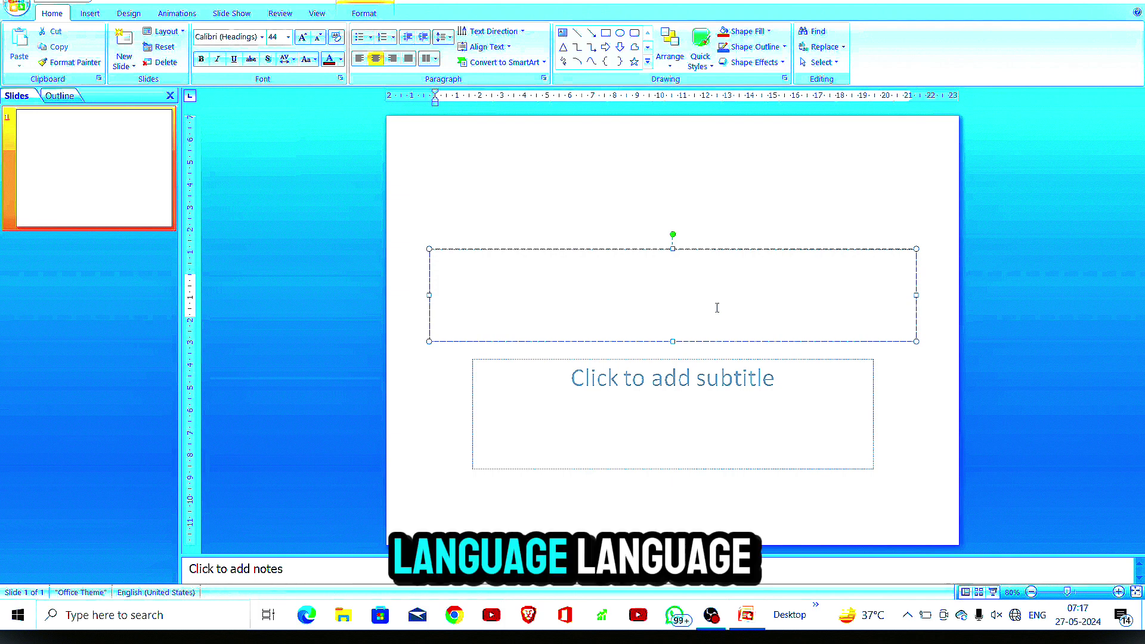
type("Language")
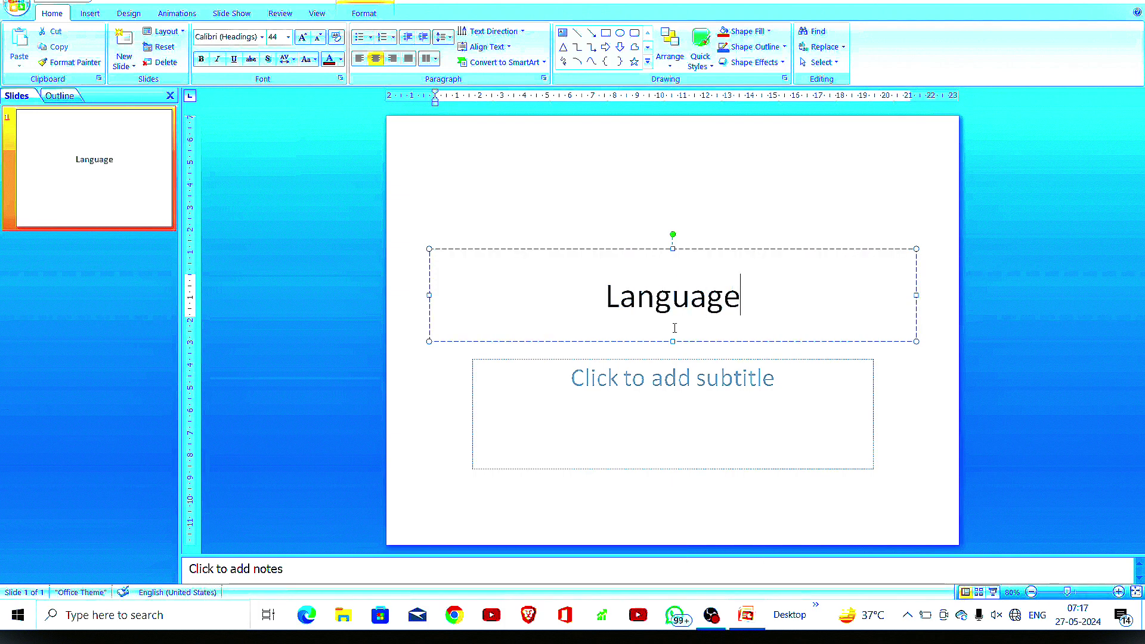
left_click(650, 401)
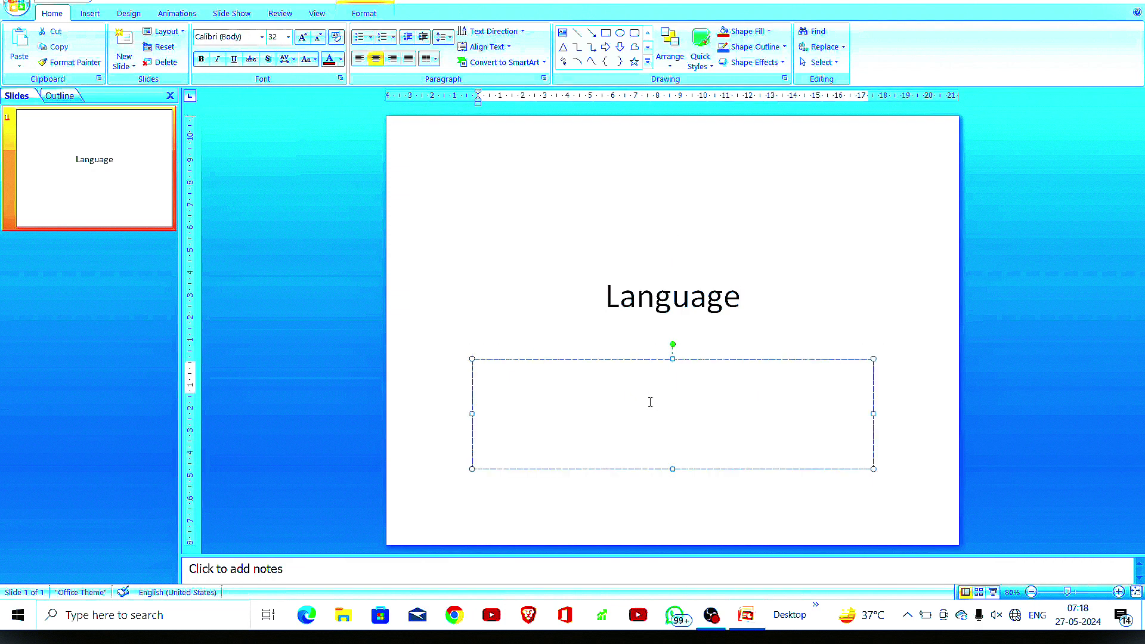
type("Types ")
type("Of La")
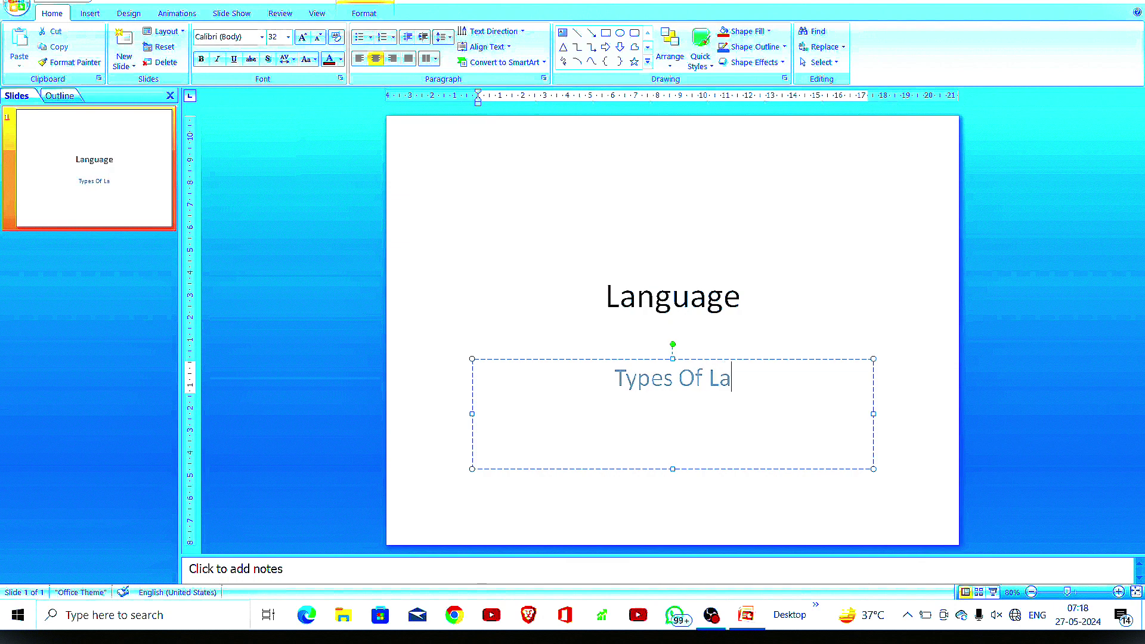
type("nguage")
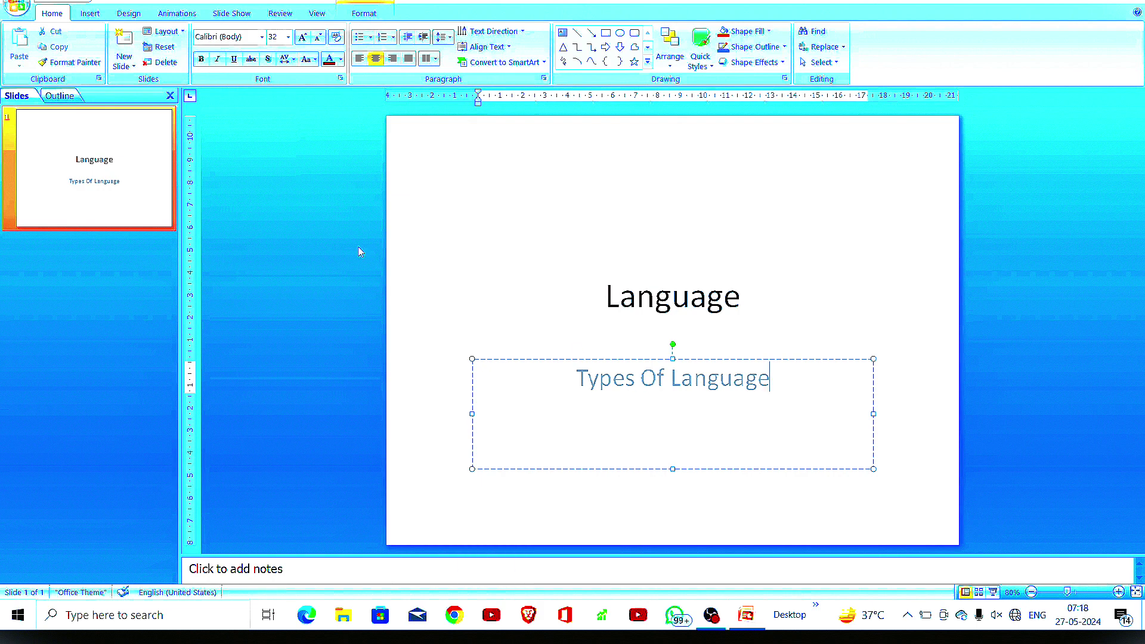
- Add a new second slide after the title slide
right_click(153, 190)
left_click(194, 247)
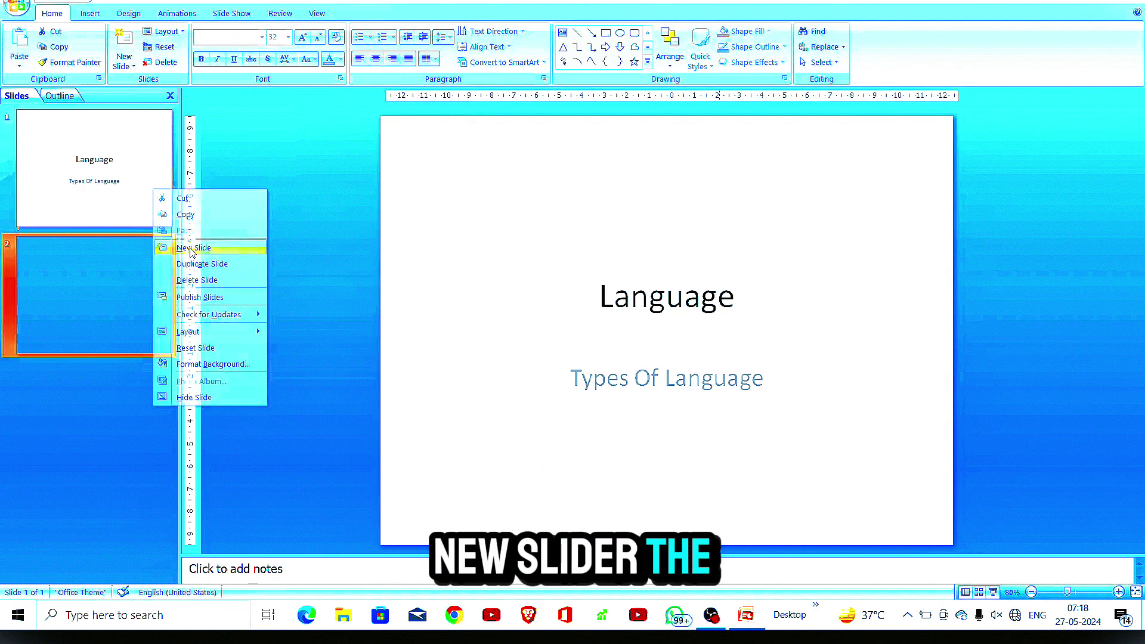
left_click(639, 160)
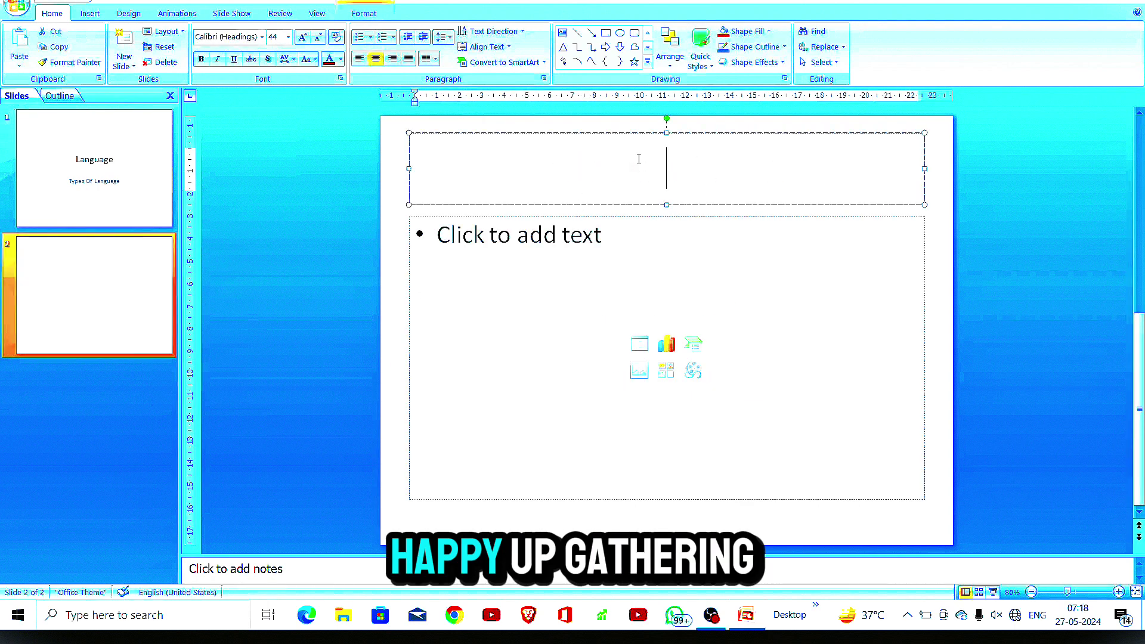
left_click(133, 327)
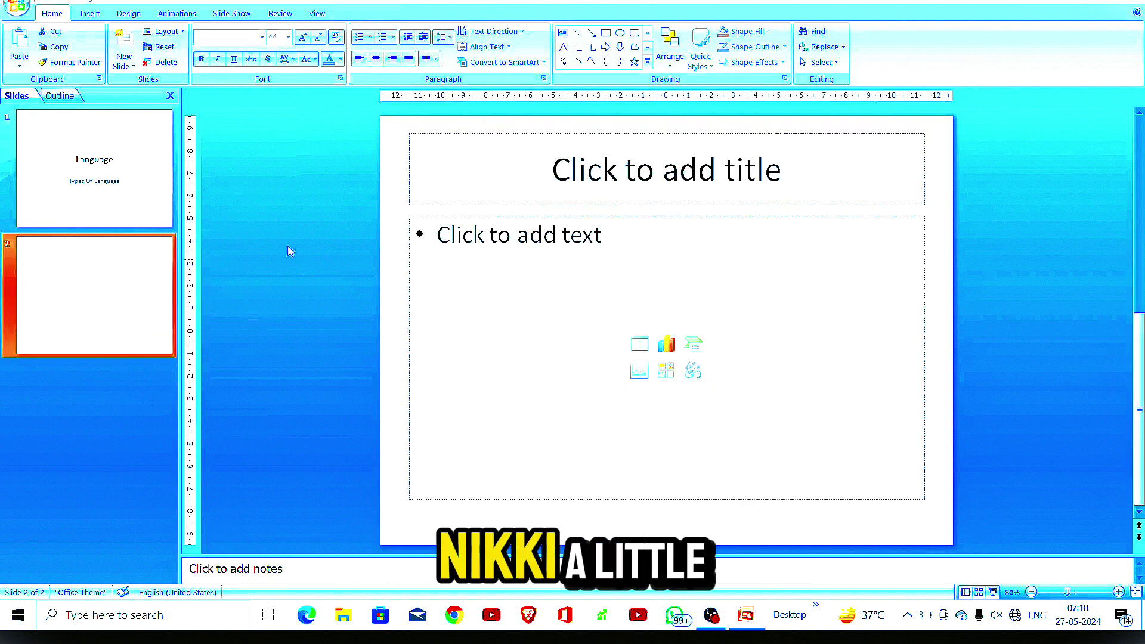
- Back on slide 1, start a new left-aligned line below 'Types Of Language'
left_click(147, 141)
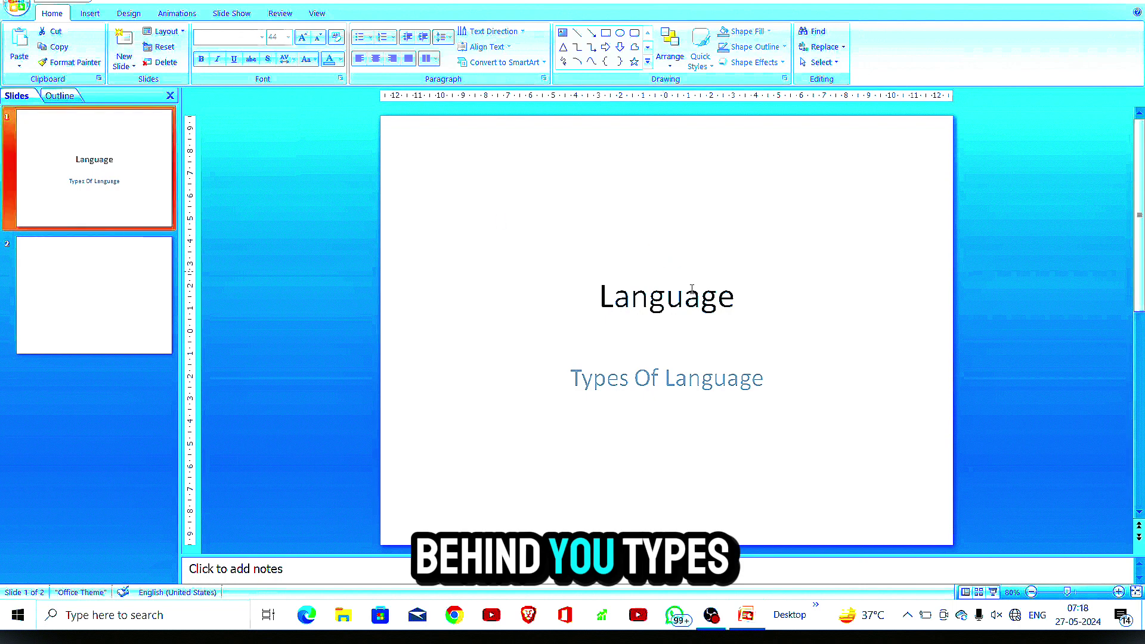
left_click(752, 383)
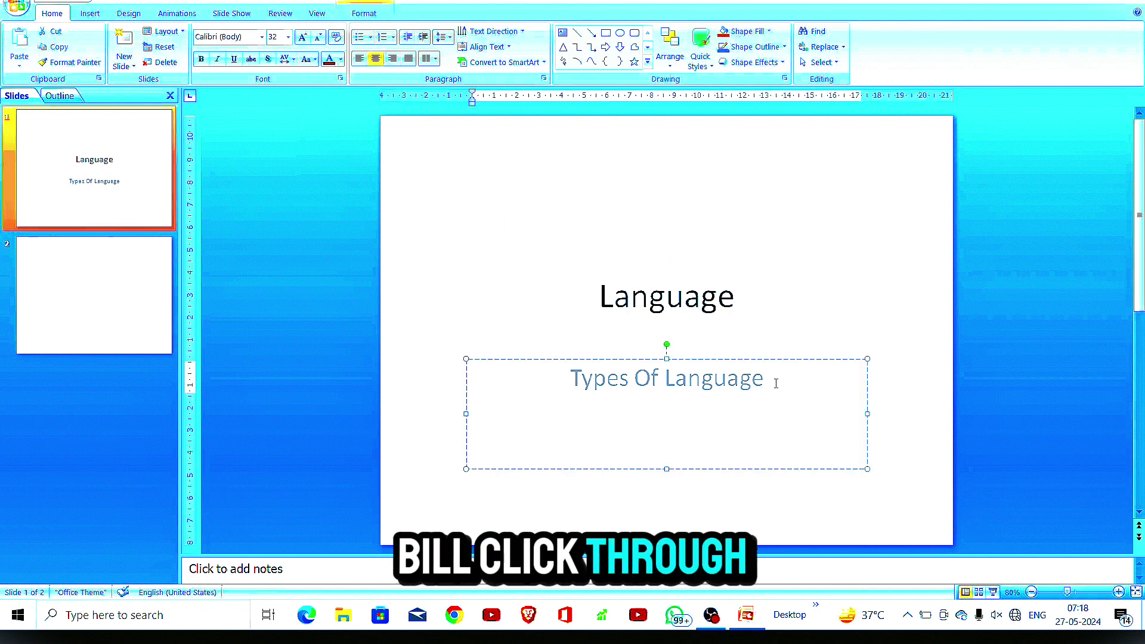
key("Return")
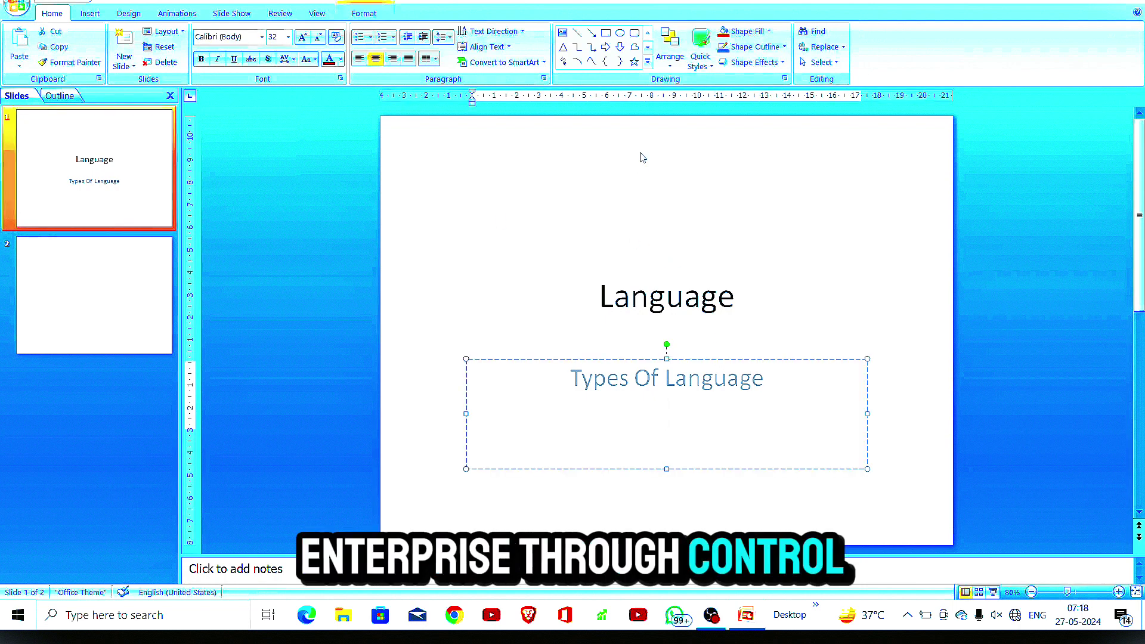
key("ctrl+l")
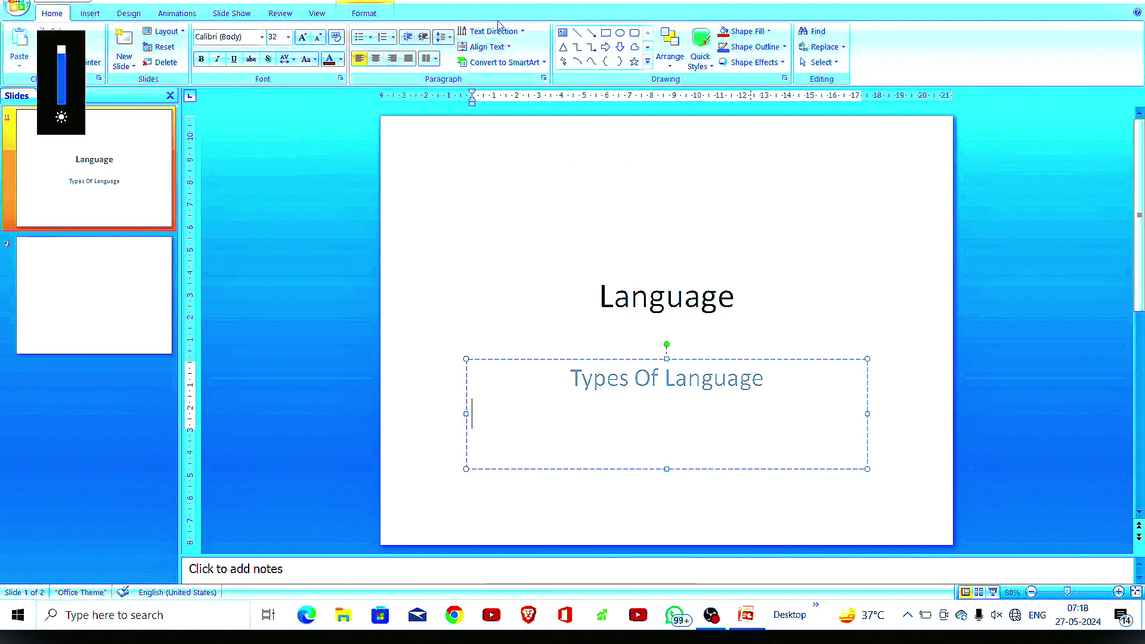
- Apply hollow square bullets to the new line under the subtitle
left_click(392, 36)
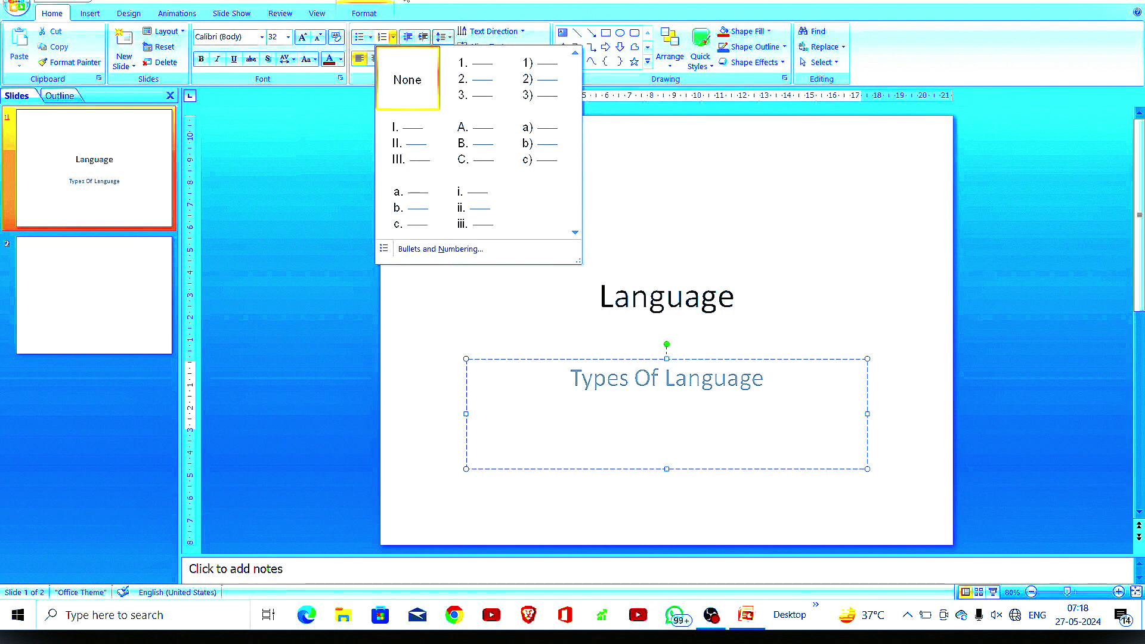
left_click(370, 37)
left_click(370, 37)
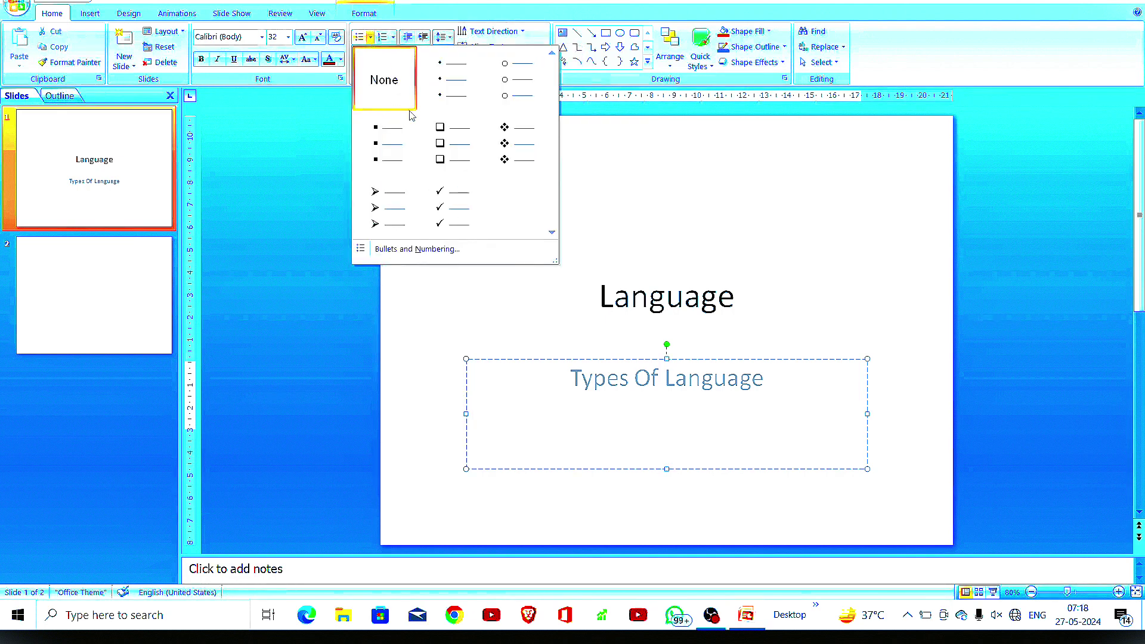
left_click(450, 148)
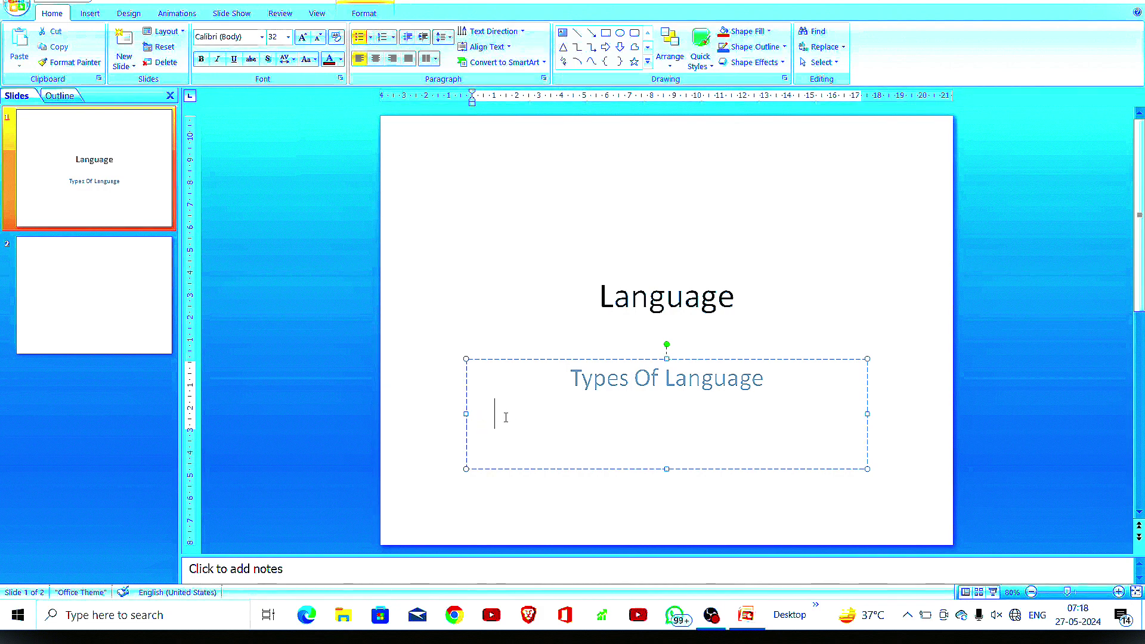
- Enter the bullets 'Spoken.' and 'Written.', and begin a third one, 'Symolic.'
type("Sp")
type("oken")
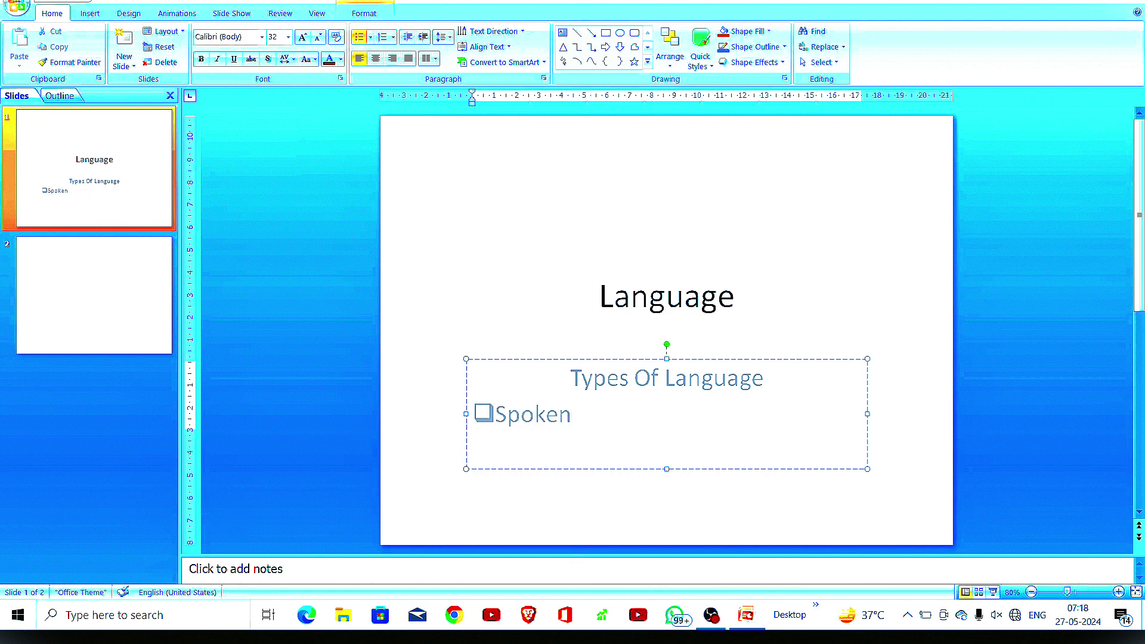
type(".")
key("Return")
type("Wri")
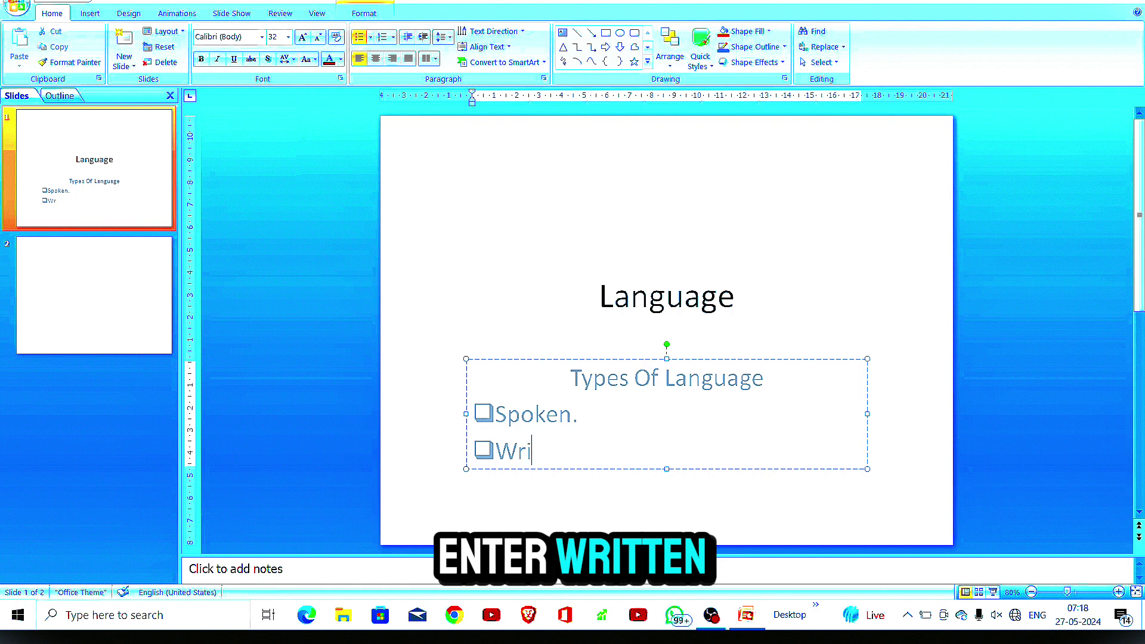
type("tten.")
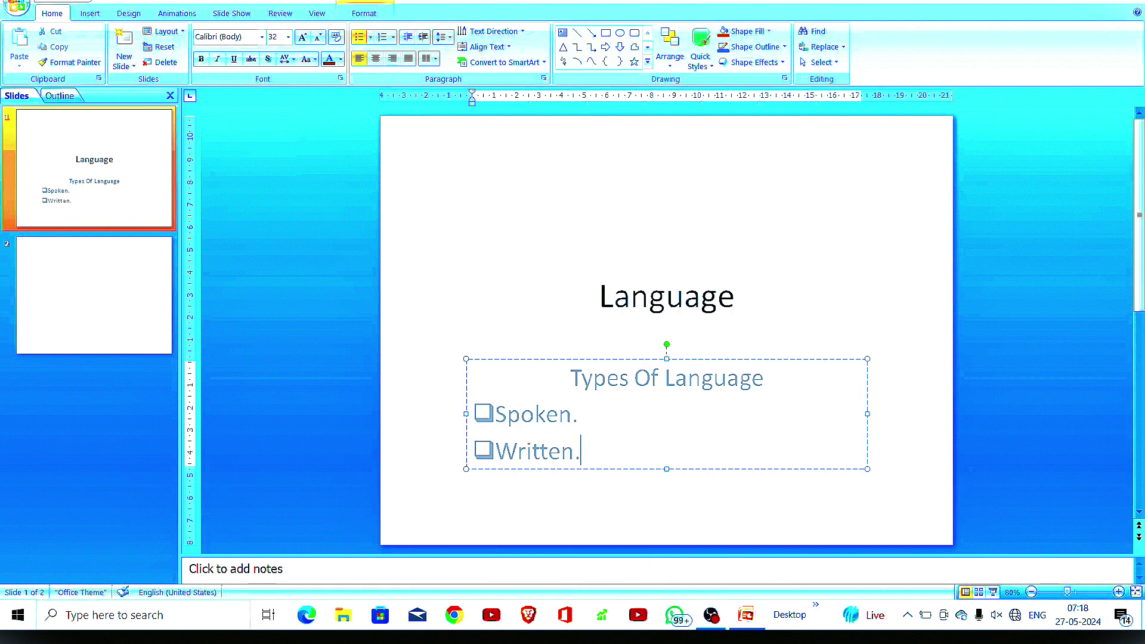
key("Return")
type("S")
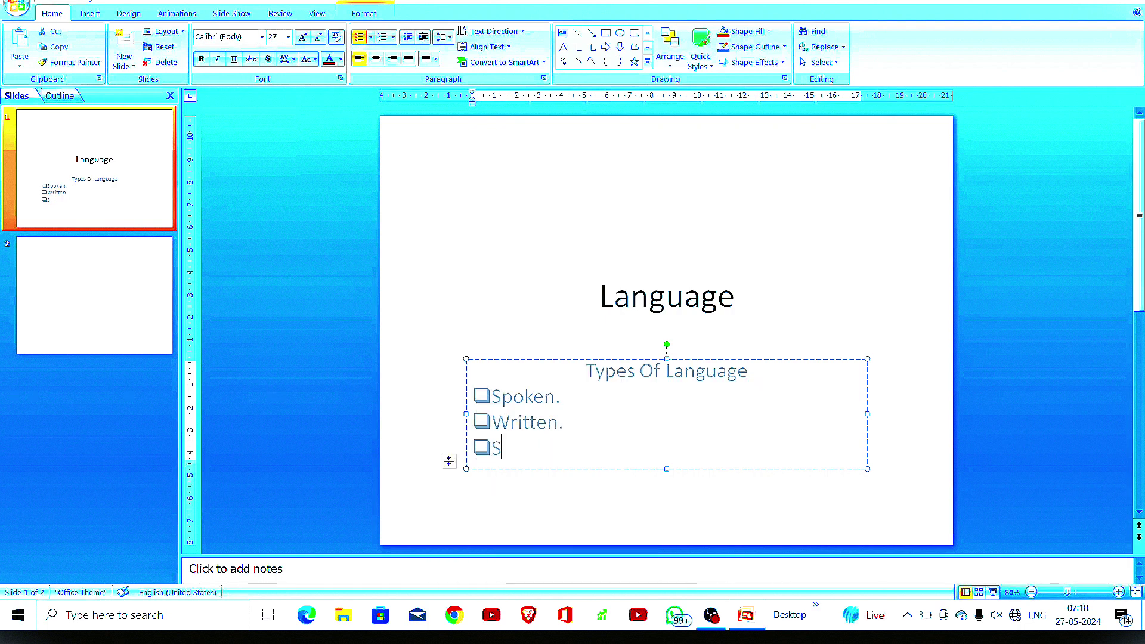
type("ymol")
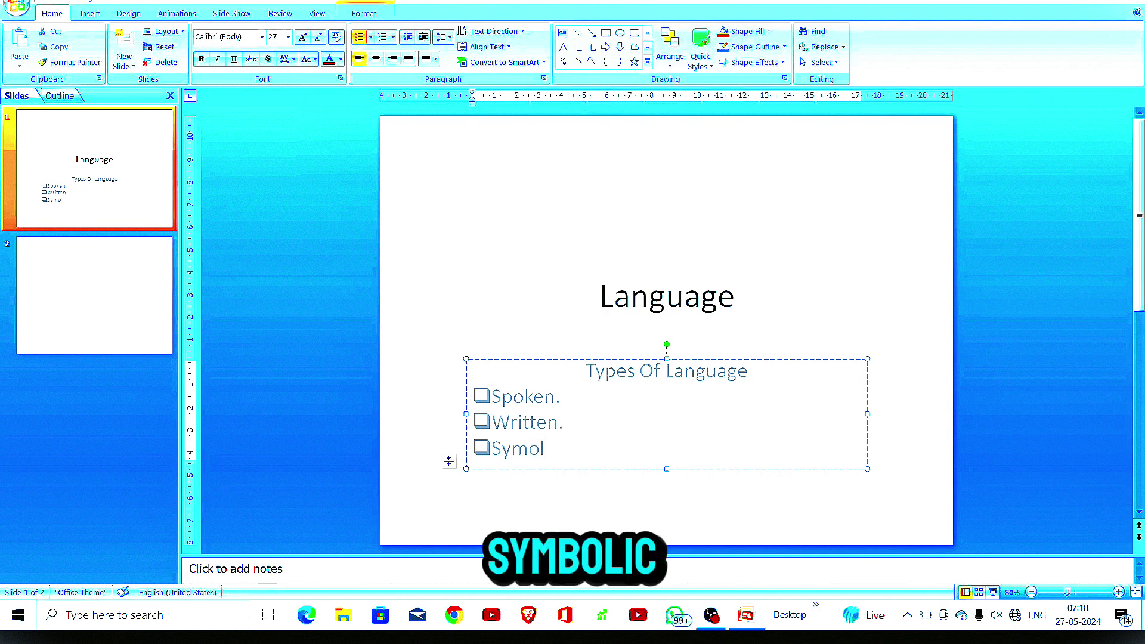
type("ic.")
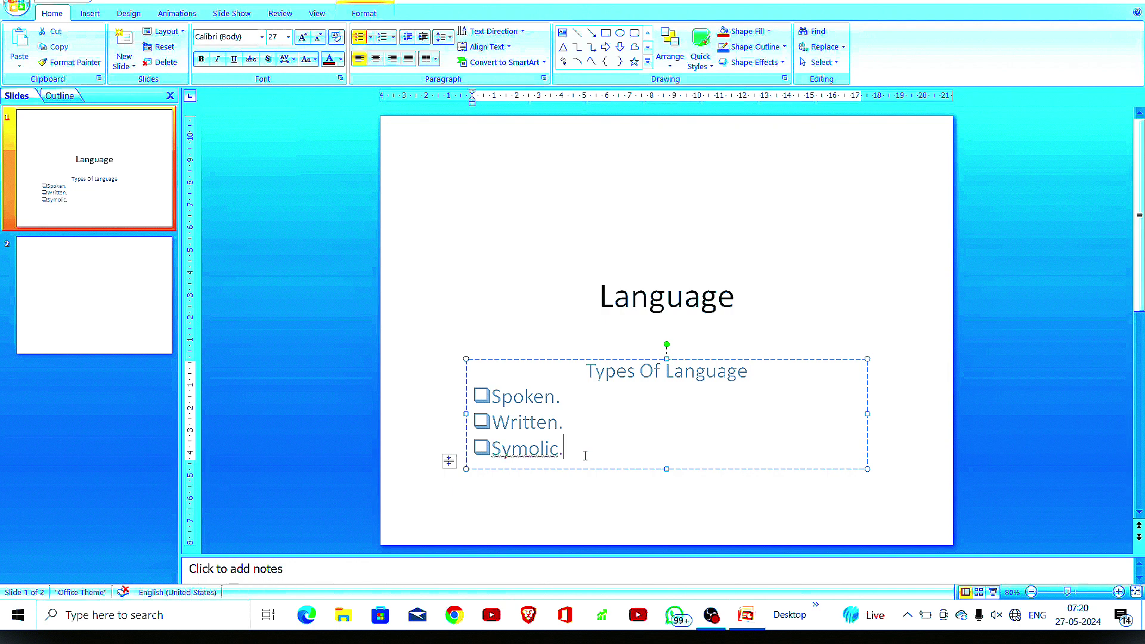
- Draw a blue snipped-corner rectangle over the subtitle box and send it behind the text
left_click_drag(585, 455, 393, 363)
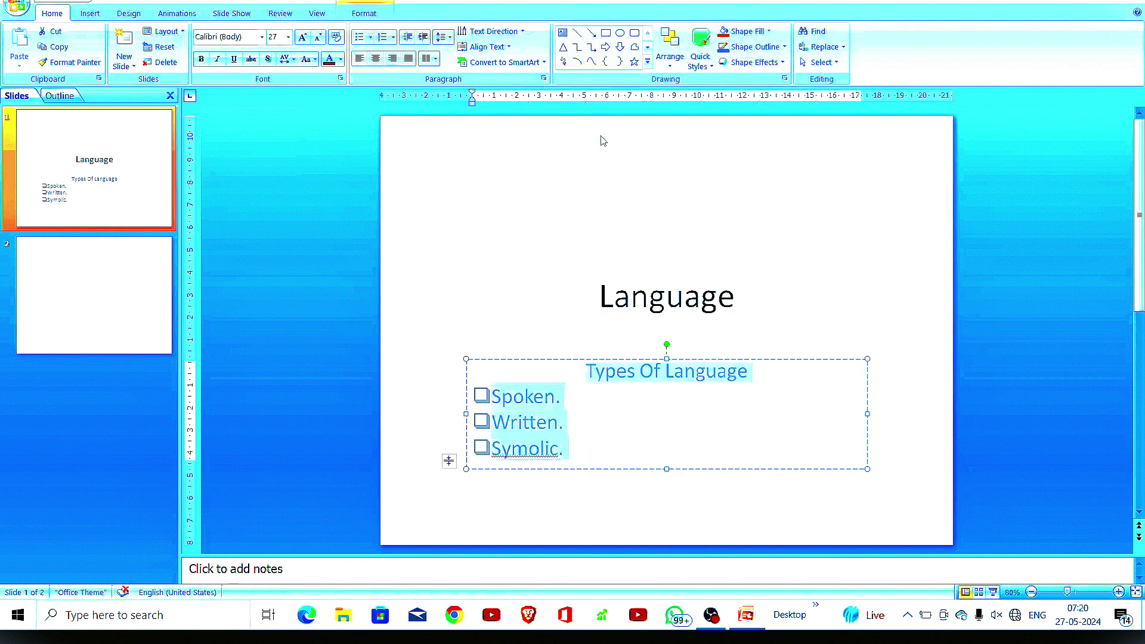
left_click(648, 62)
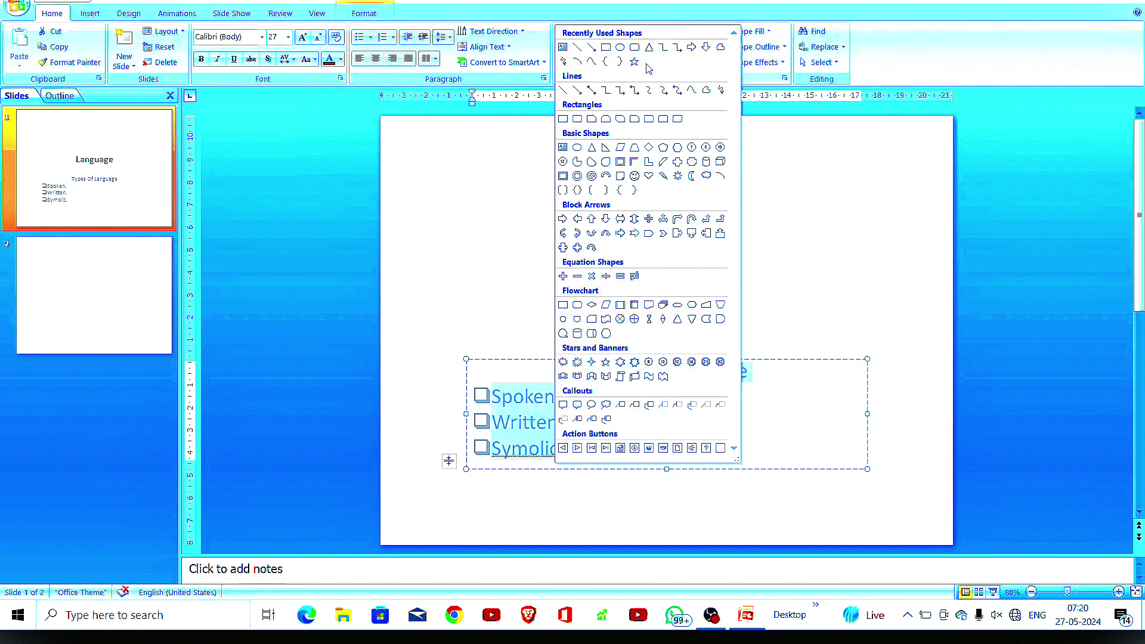
left_click(620, 119)
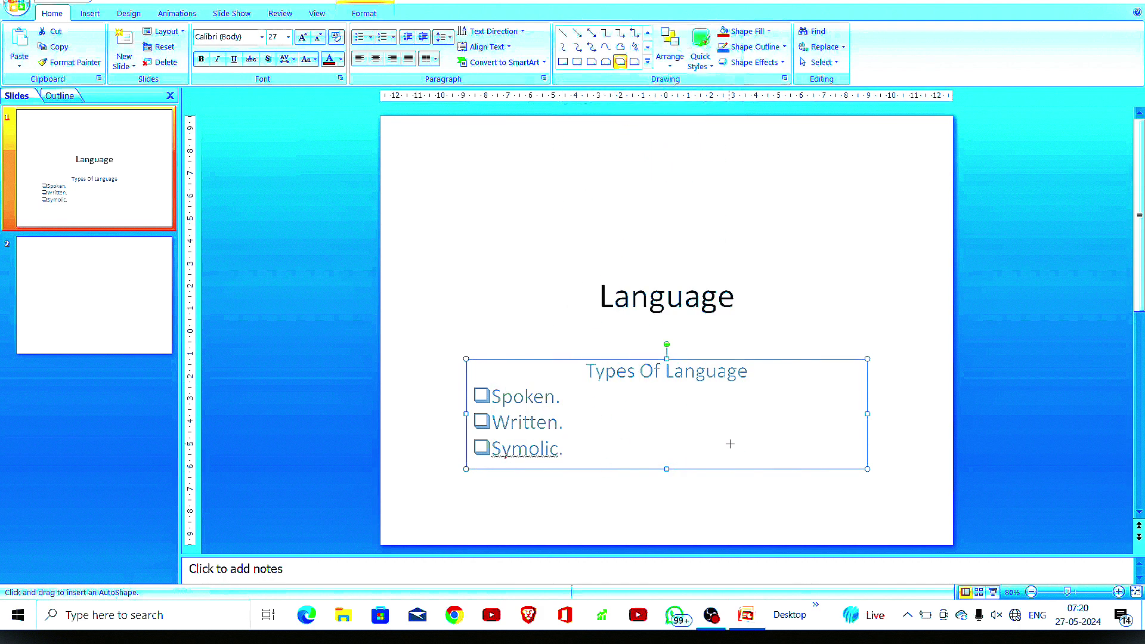
left_click_drag(858, 463, 456, 348)
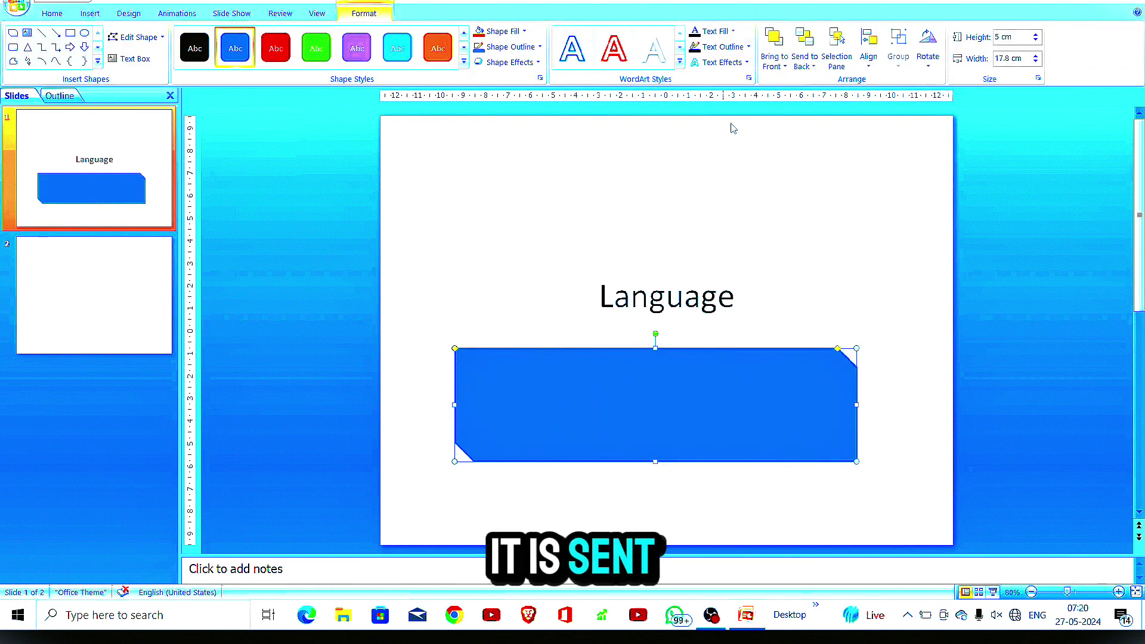
left_click(803, 36)
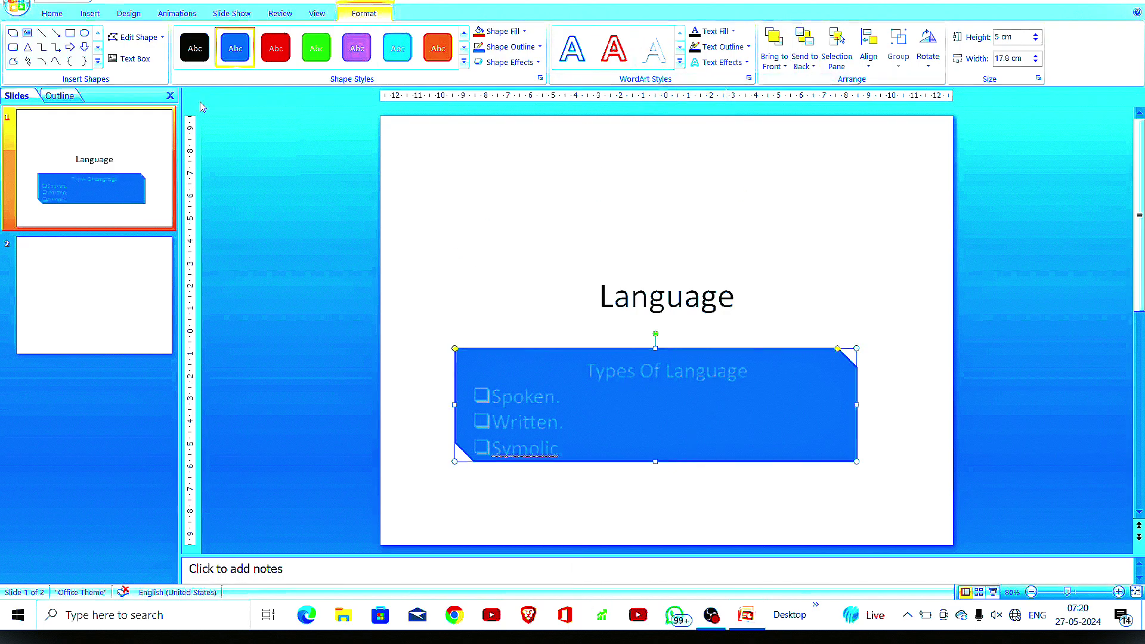
left_click(54, 15)
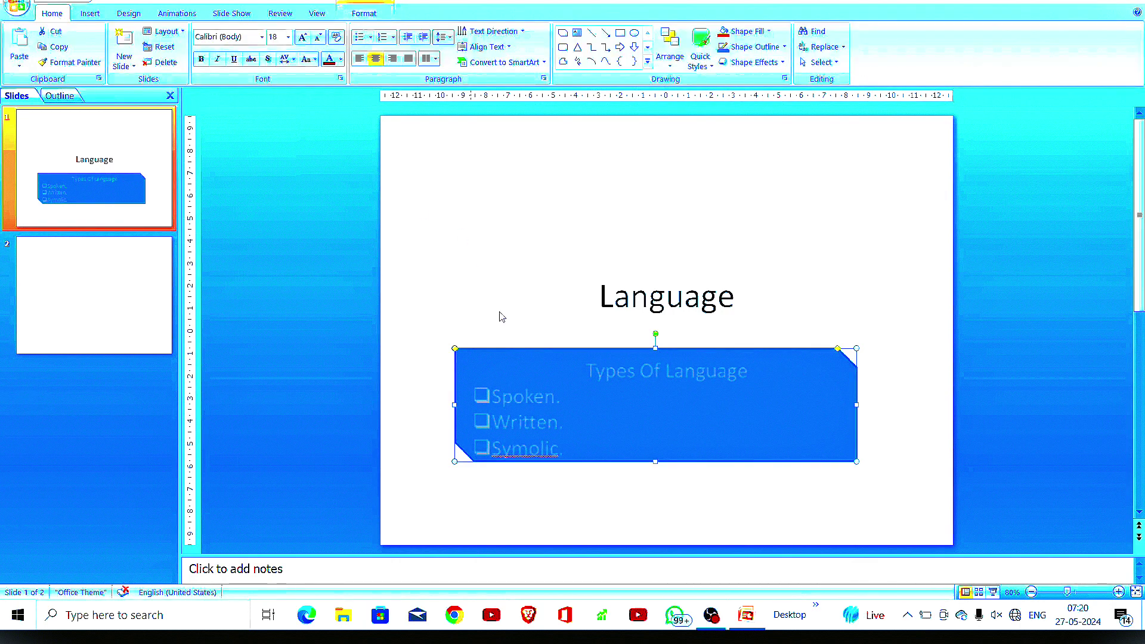
- Make all the list text on the blue shape white
left_click(601, 457)
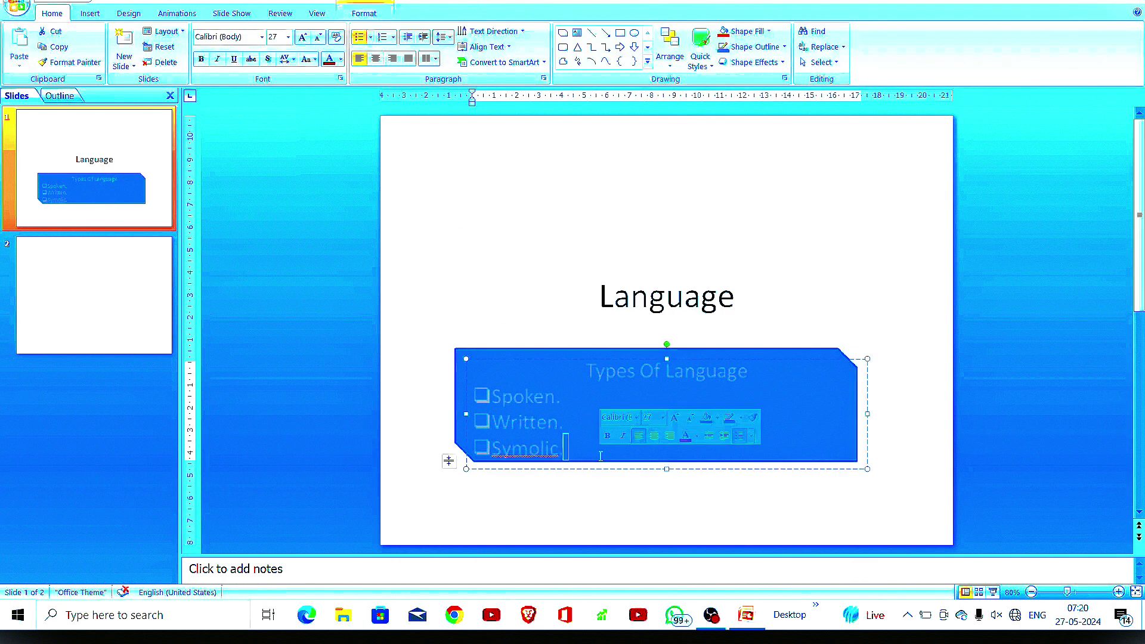
key("ctrl+a")
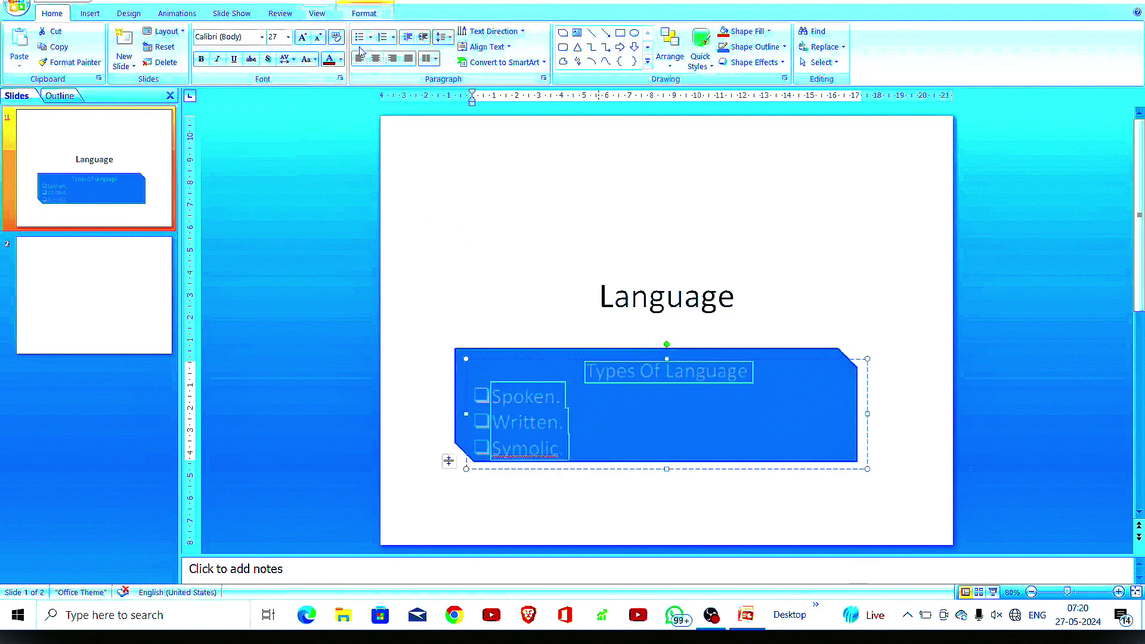
left_click(341, 59)
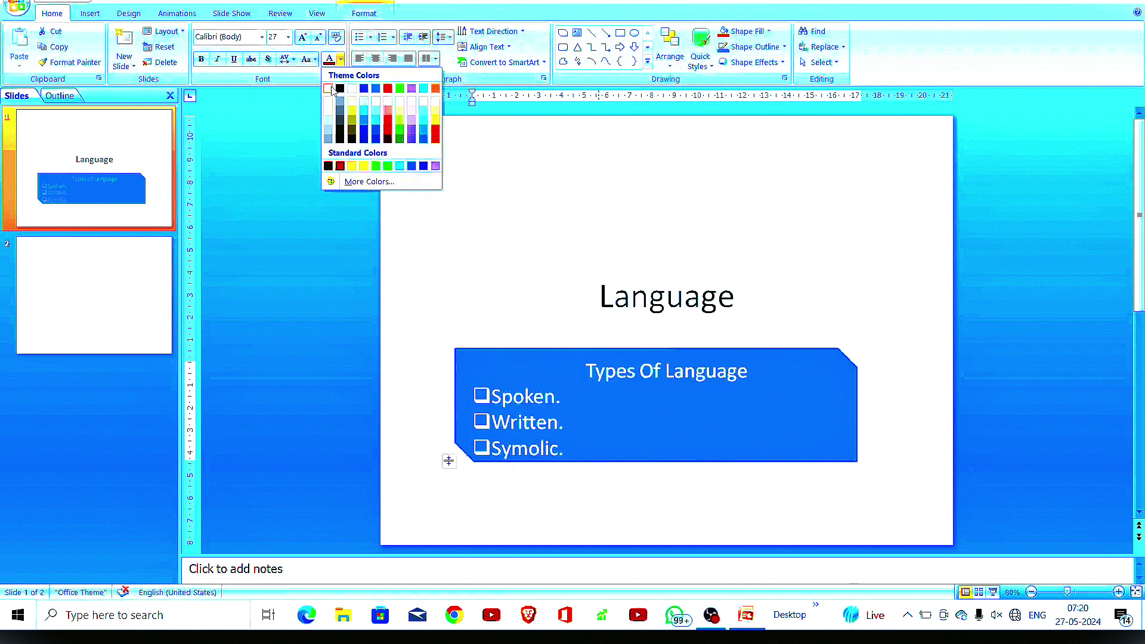
left_click(329, 88)
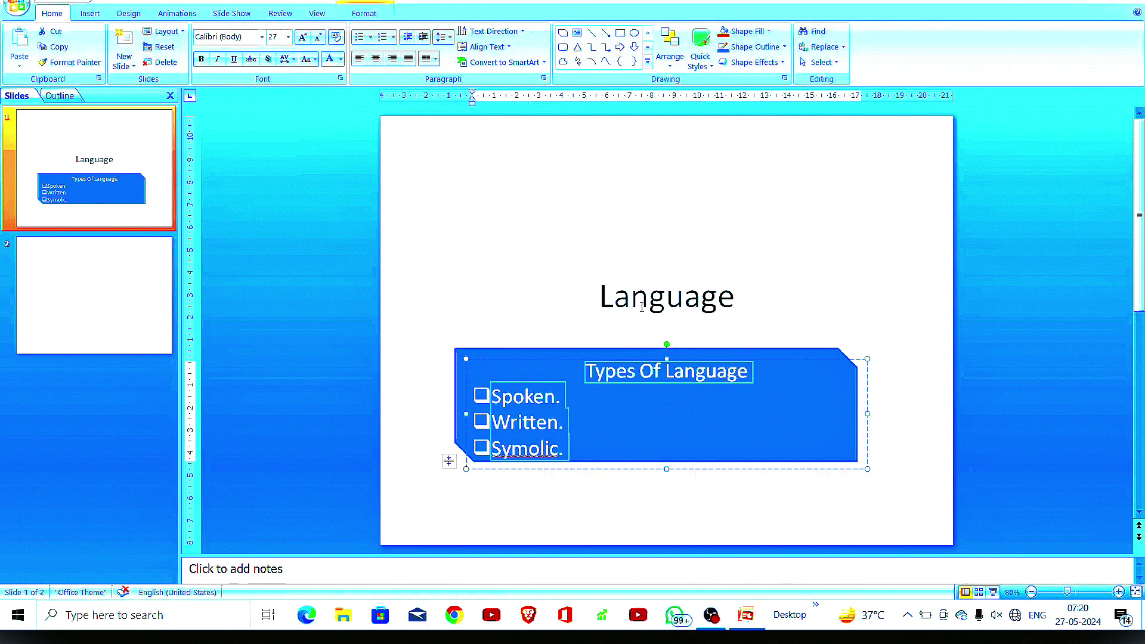
left_click(812, 435)
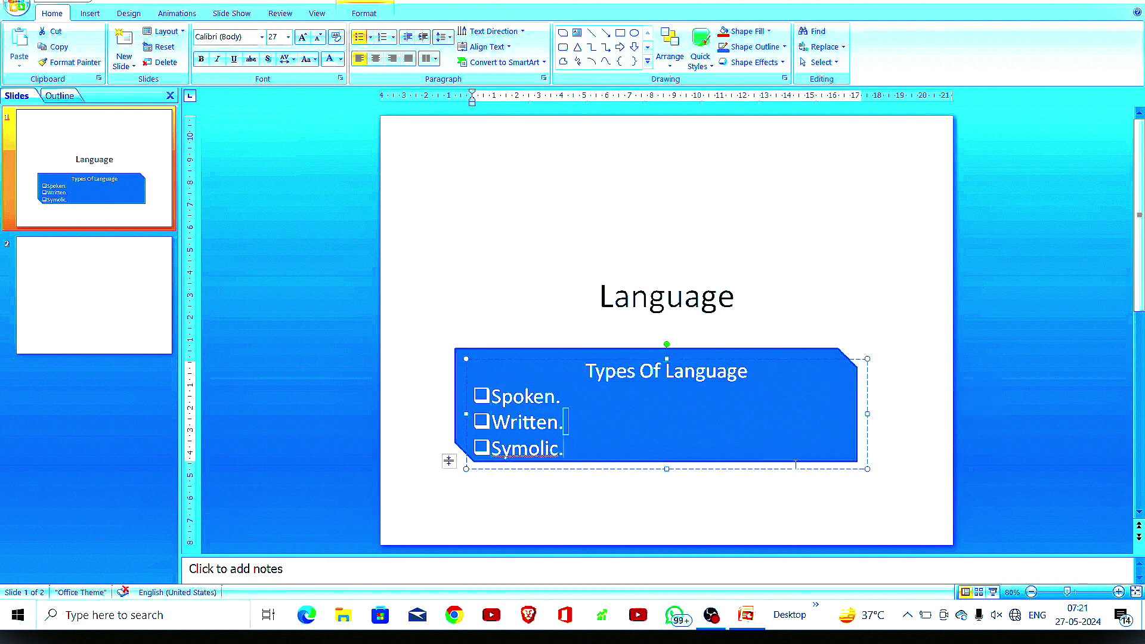
- Reselect all the text in the shape and bring up the shape Format options
left_click(795, 451)
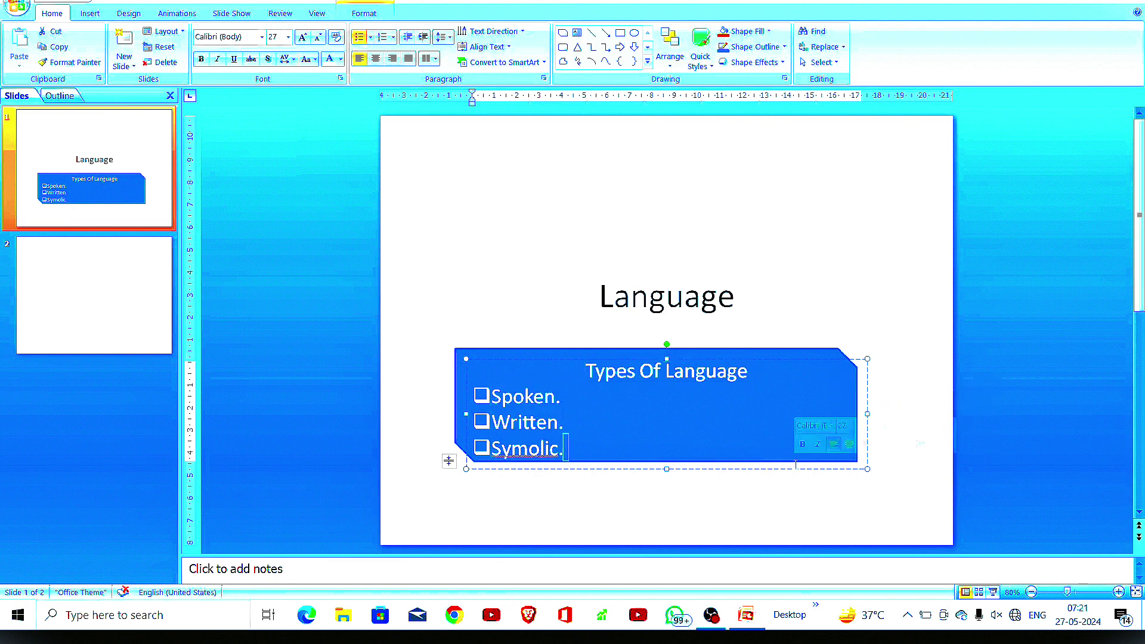
left_click(795, 391)
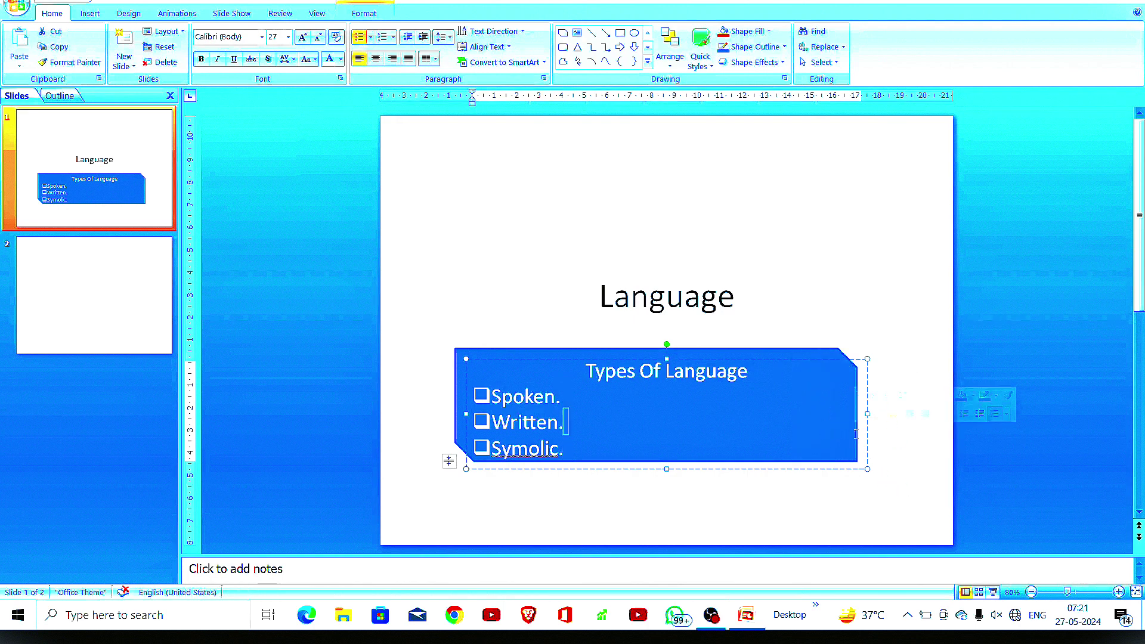
key("ctrl+a")
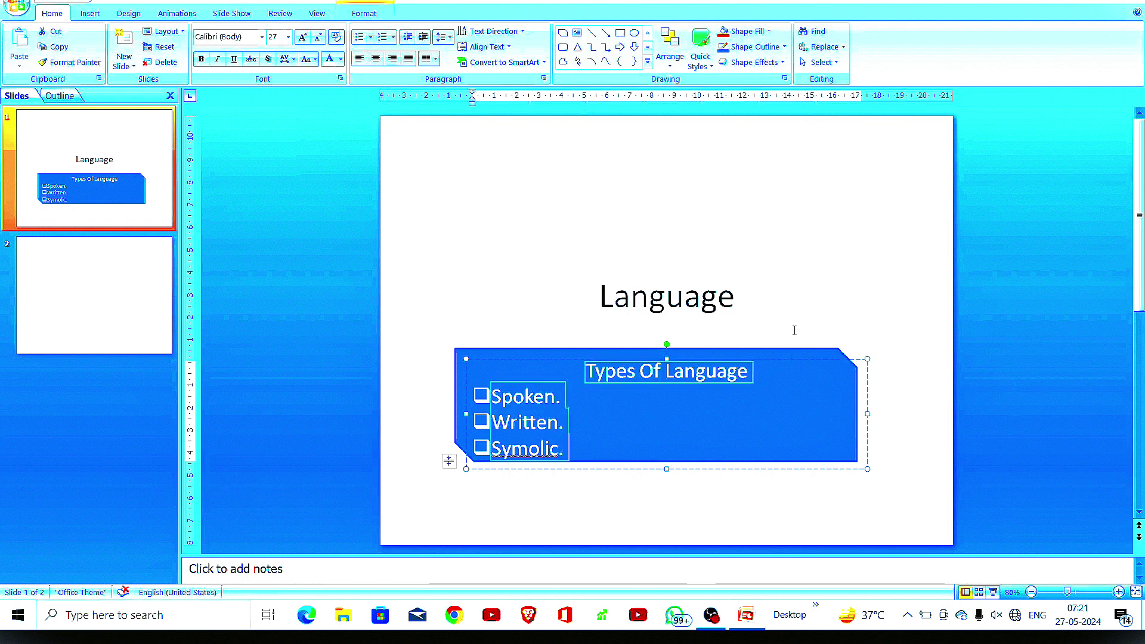
left_click(364, 13)
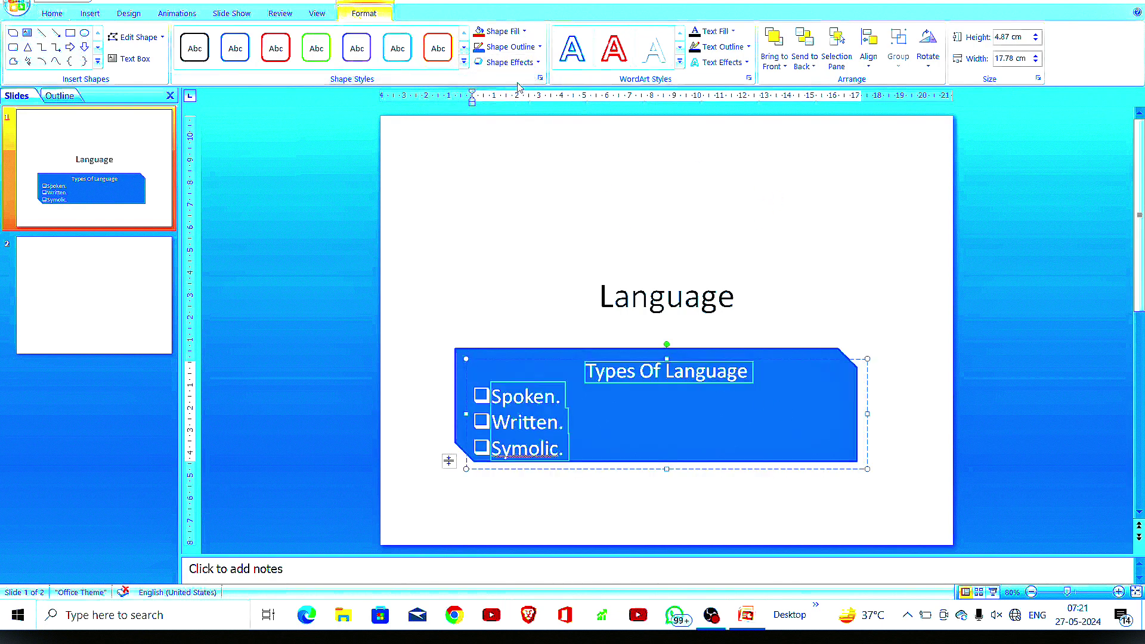
- Enter the title 'About Symbolic.' on the blank second slide
left_click(136, 329)
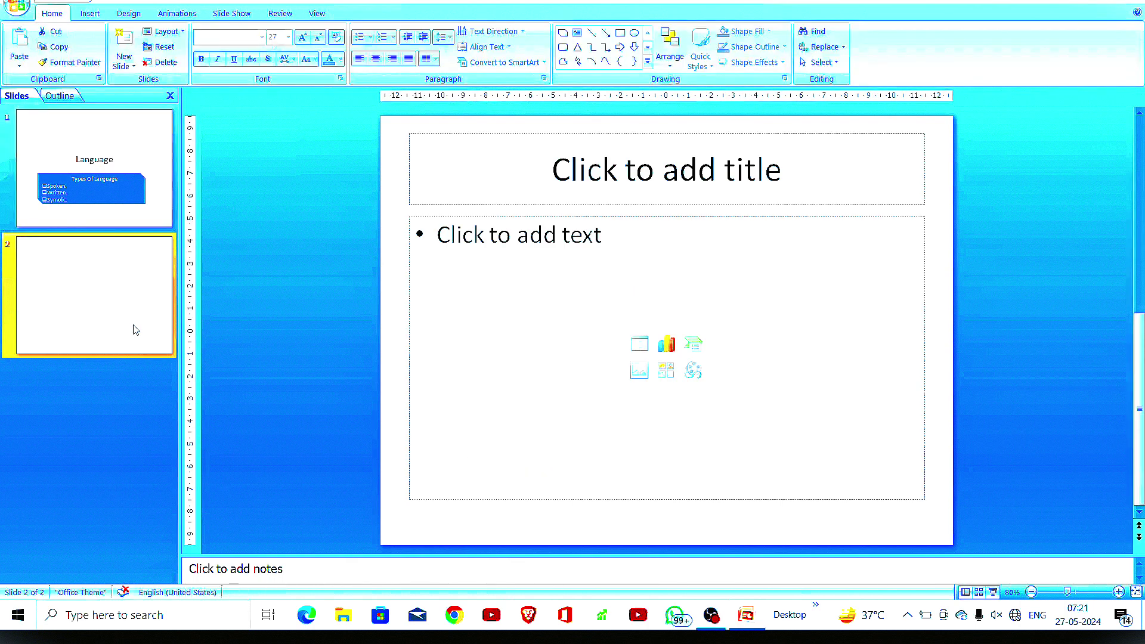
left_click(644, 165)
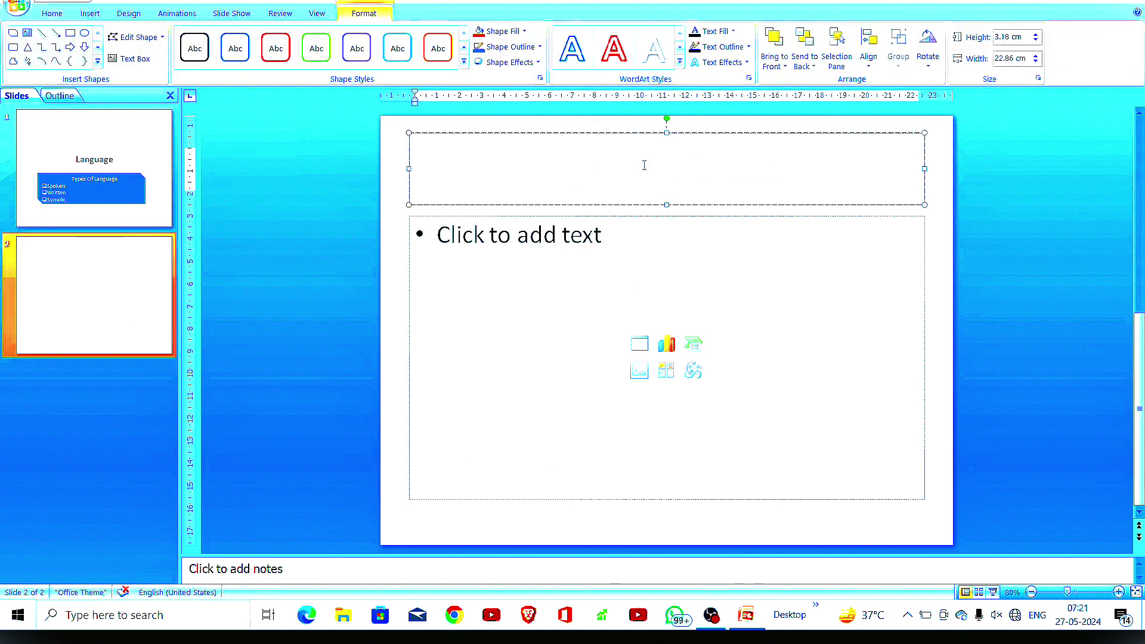
type("Sym")
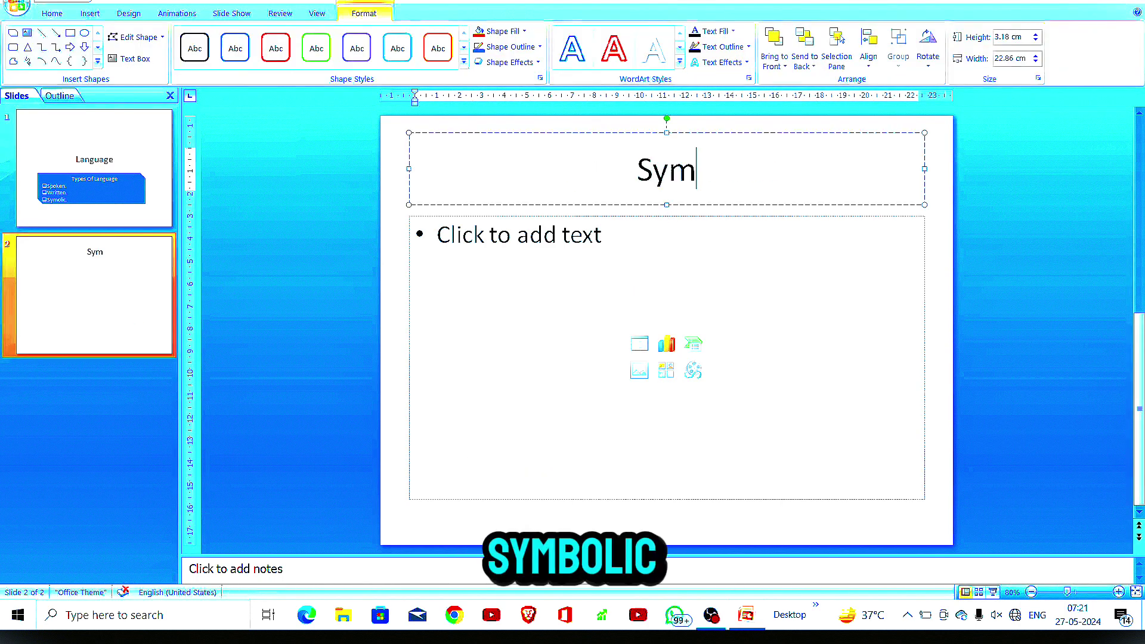
type("bolic ")
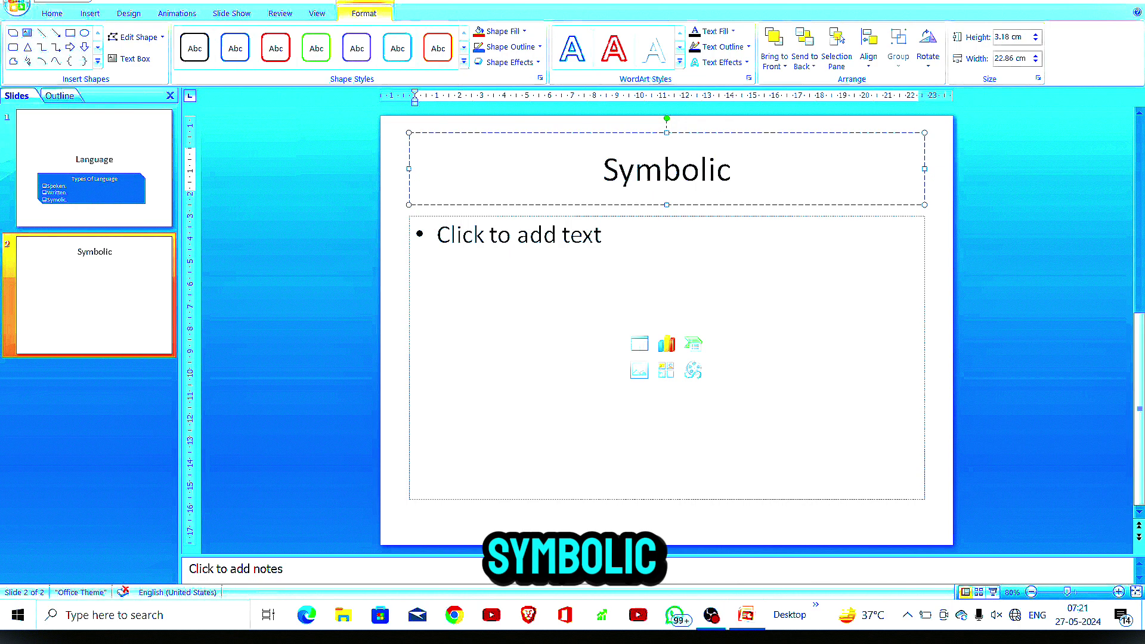
type("A")
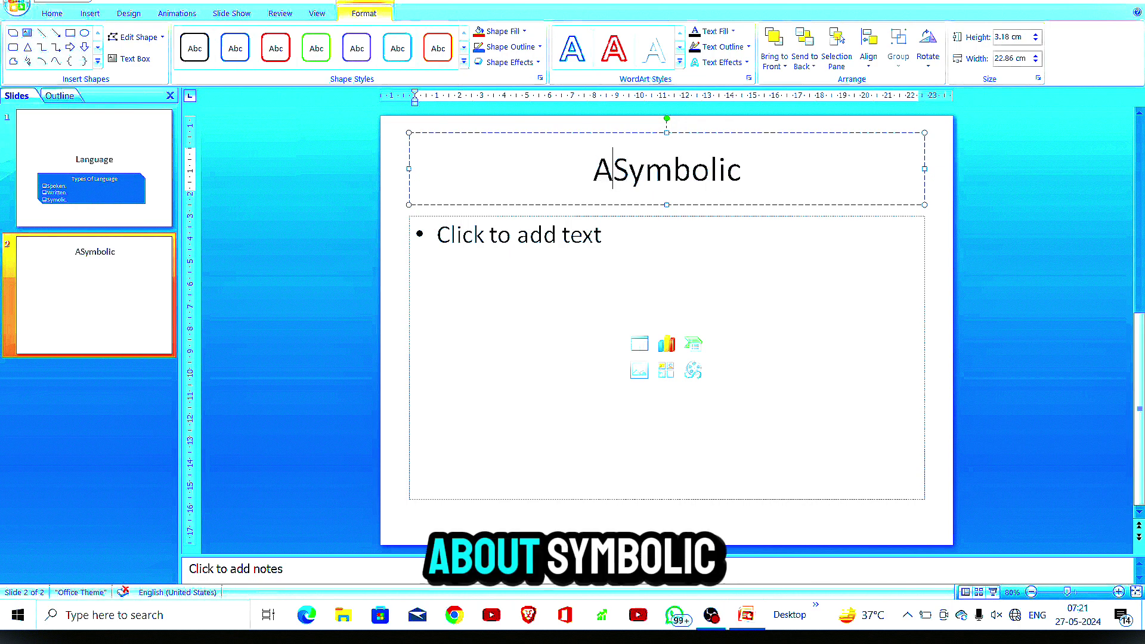
type("bout ")
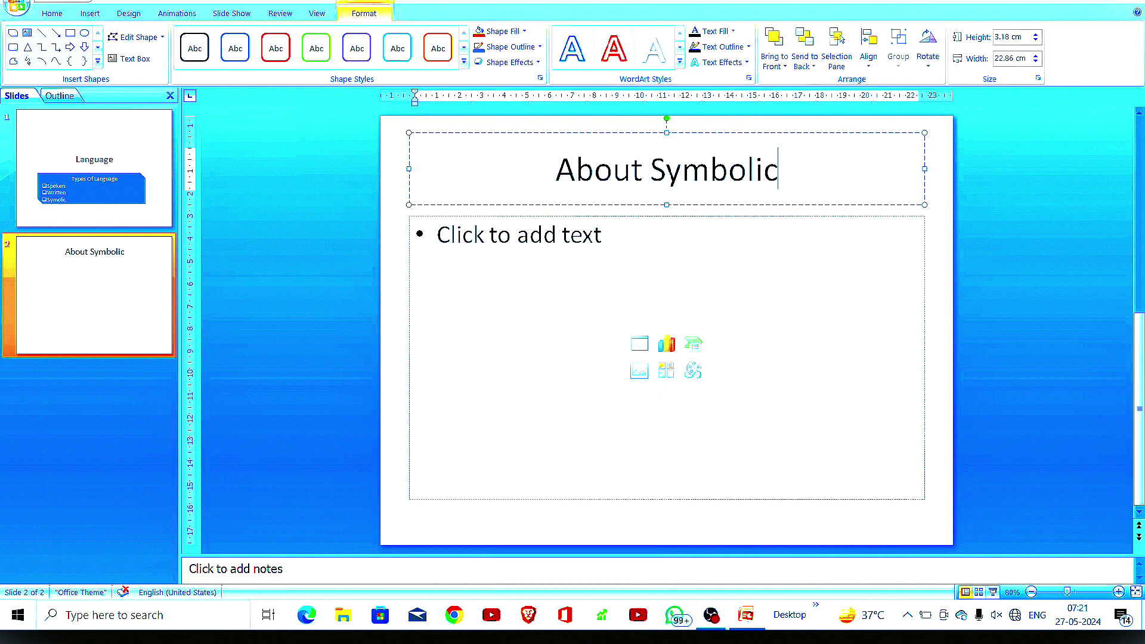
type(".")
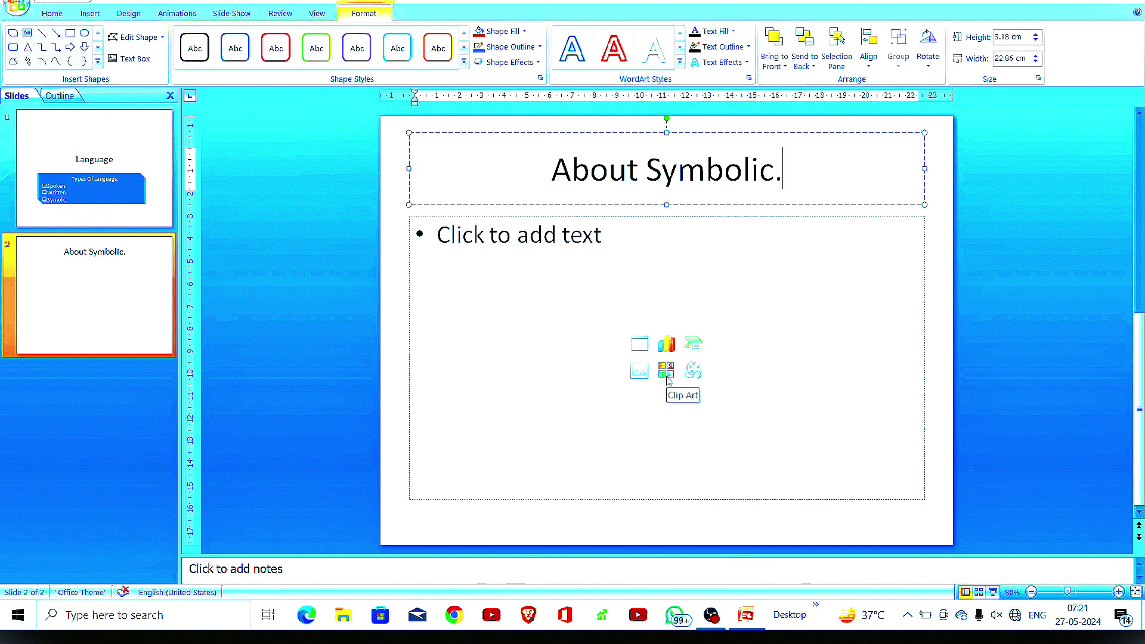
- Search Clip Art for 'computer' on slide 2, including Office Online clips
left_click(666, 372)
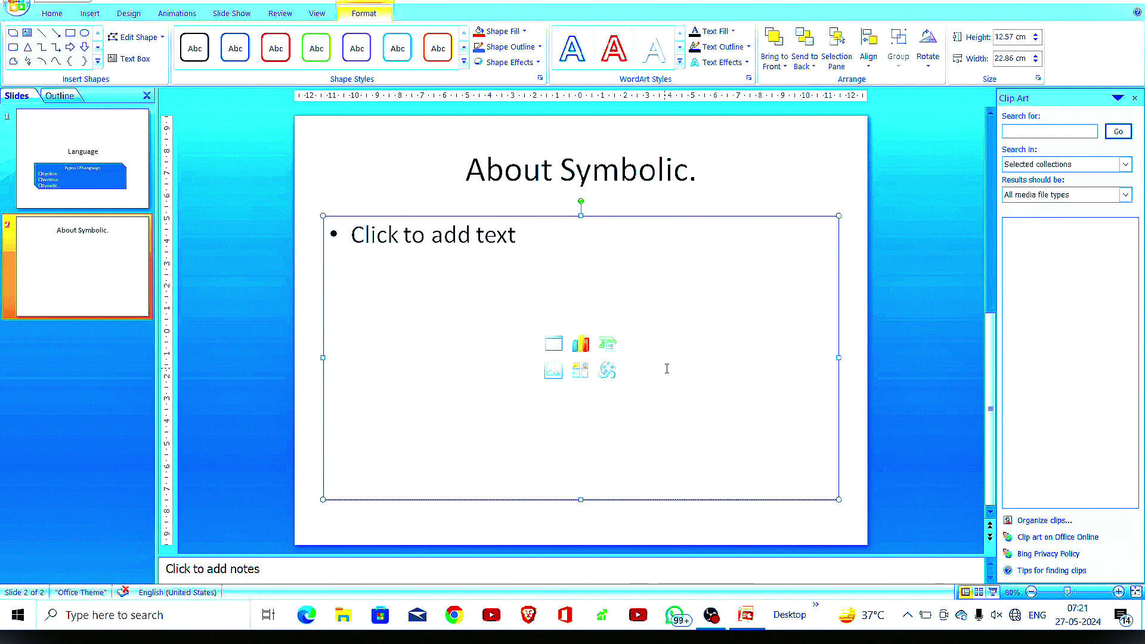
left_click(1039, 132)
type("compu")
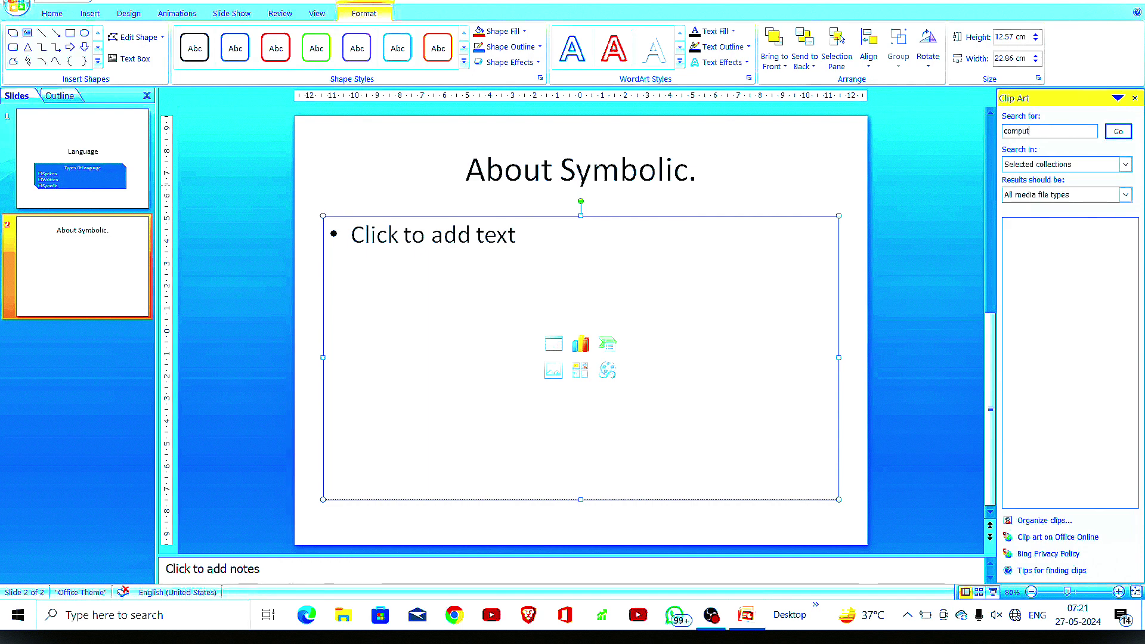
type("ter")
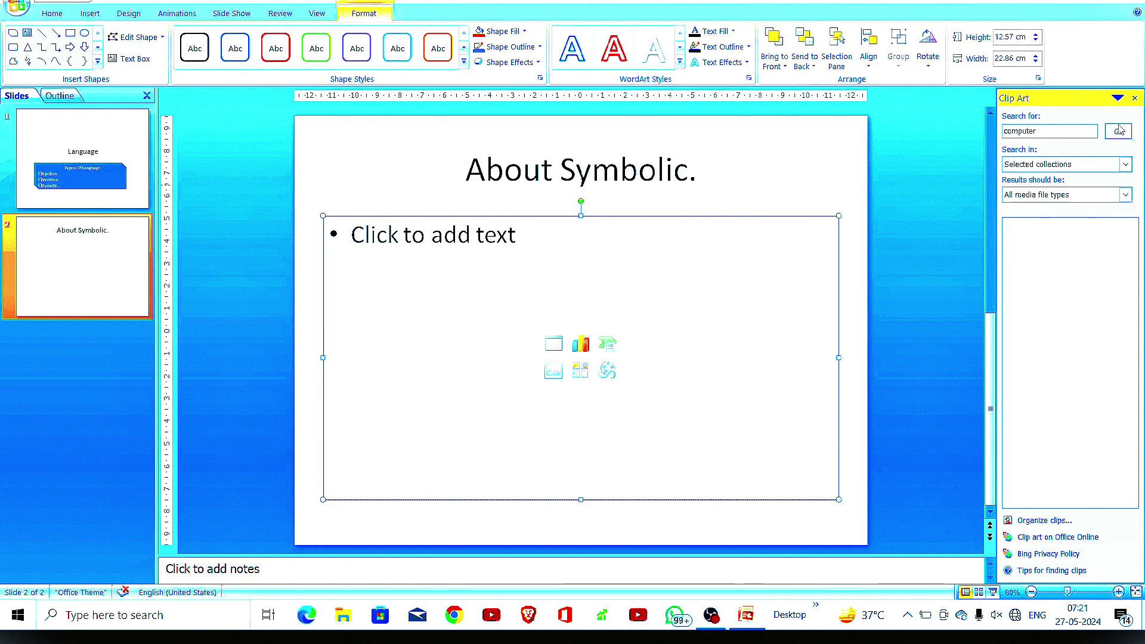
left_click(1118, 131)
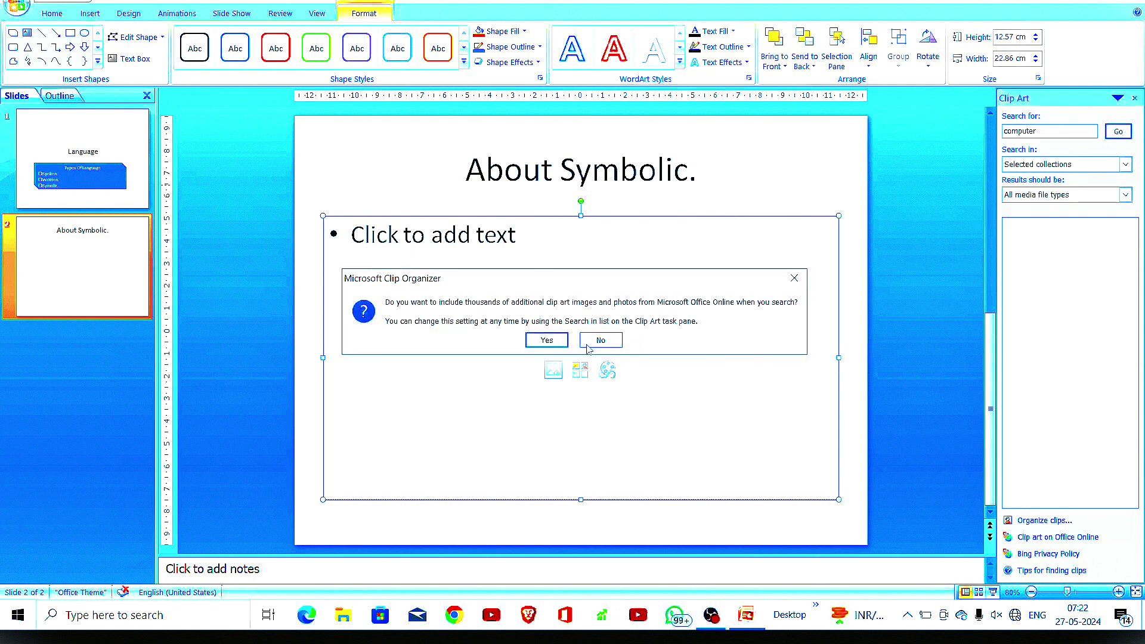
left_click(539, 341)
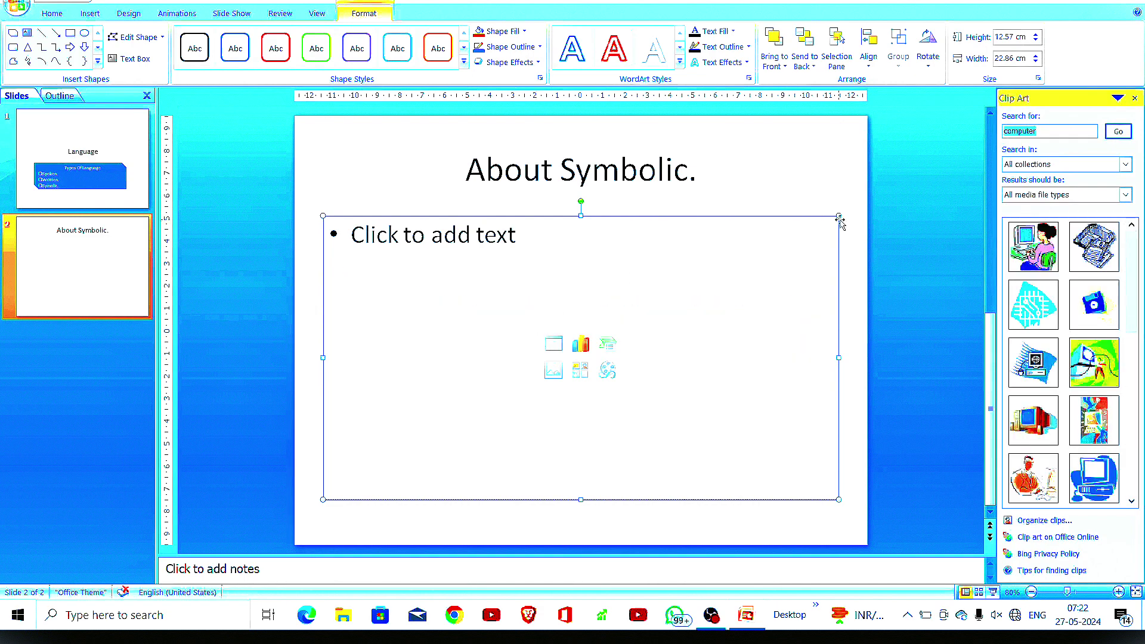
- Insert the girl-at-computer clip art on slide 2 and enlarge it to 8.88 × 8.7 cm
left_click(942, 265)
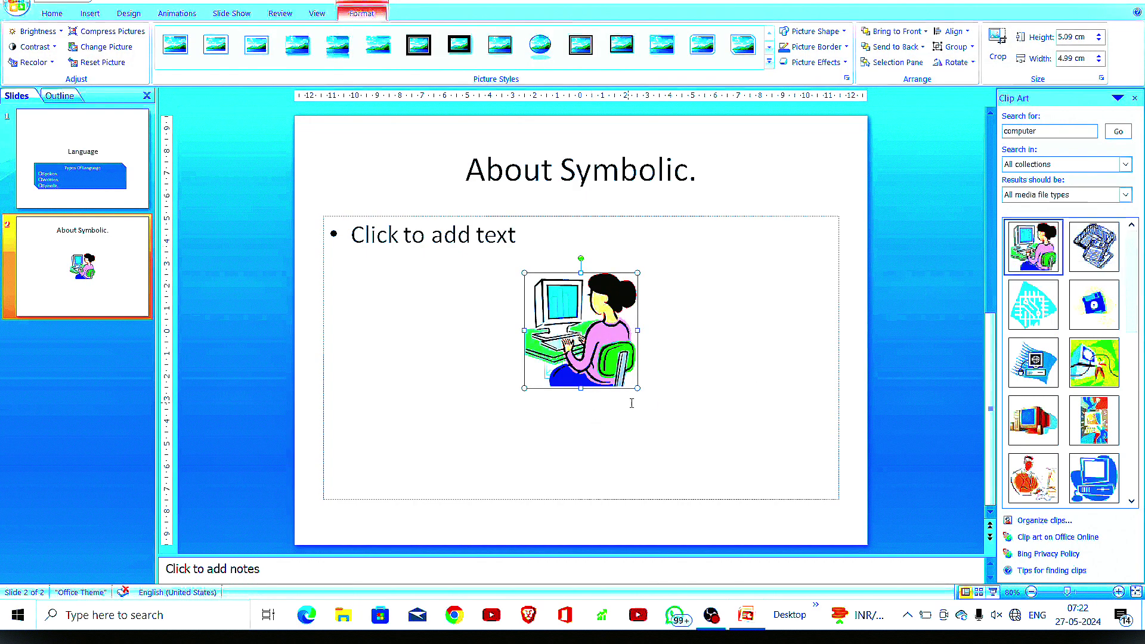
mouse_move(638, 388)
left_mouse_down()
mouse_move(782, 455)
mouse_move(720, 473)
left_mouse_up()
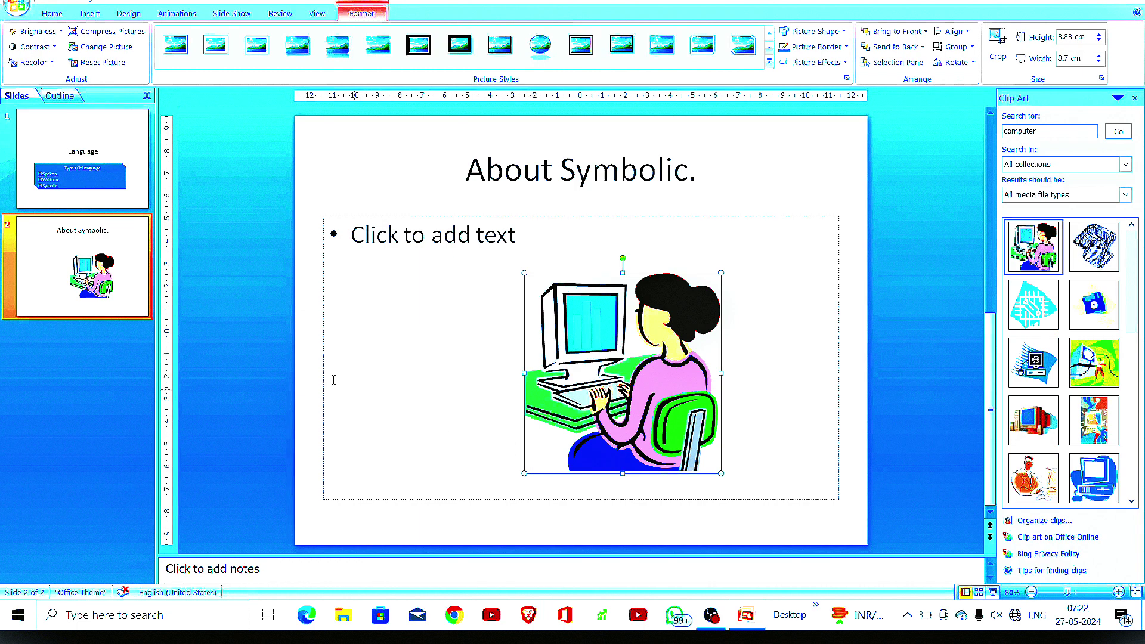
left_click(393, 237)
- Type the bullet 'A Girl With Her PC.' beside the clip art, correcting typos
type("A")
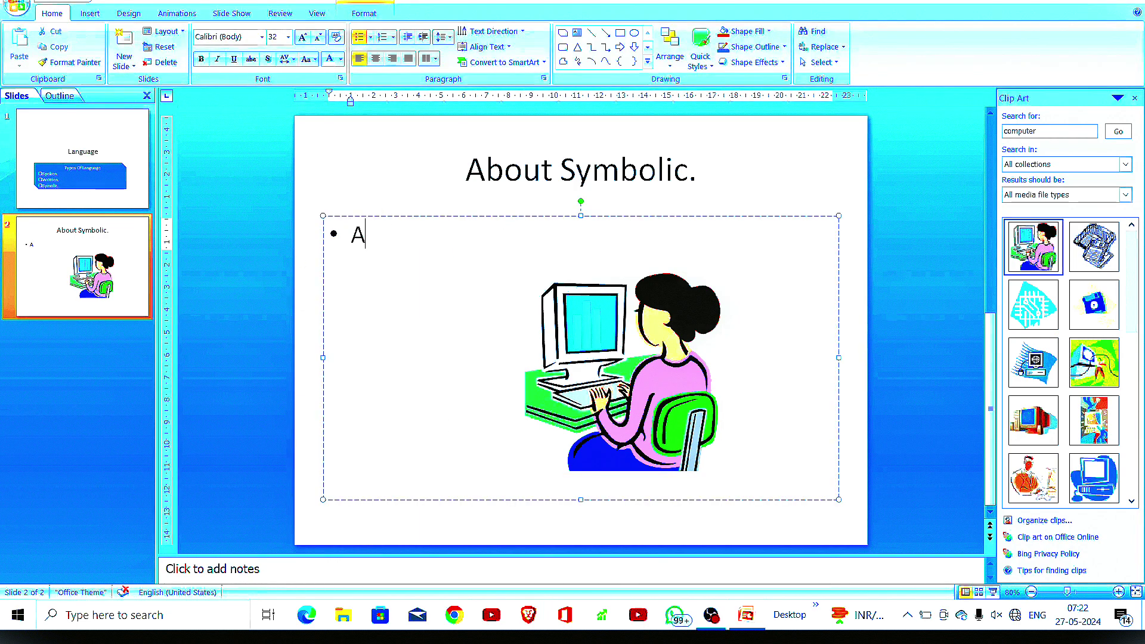
type(" Giel")
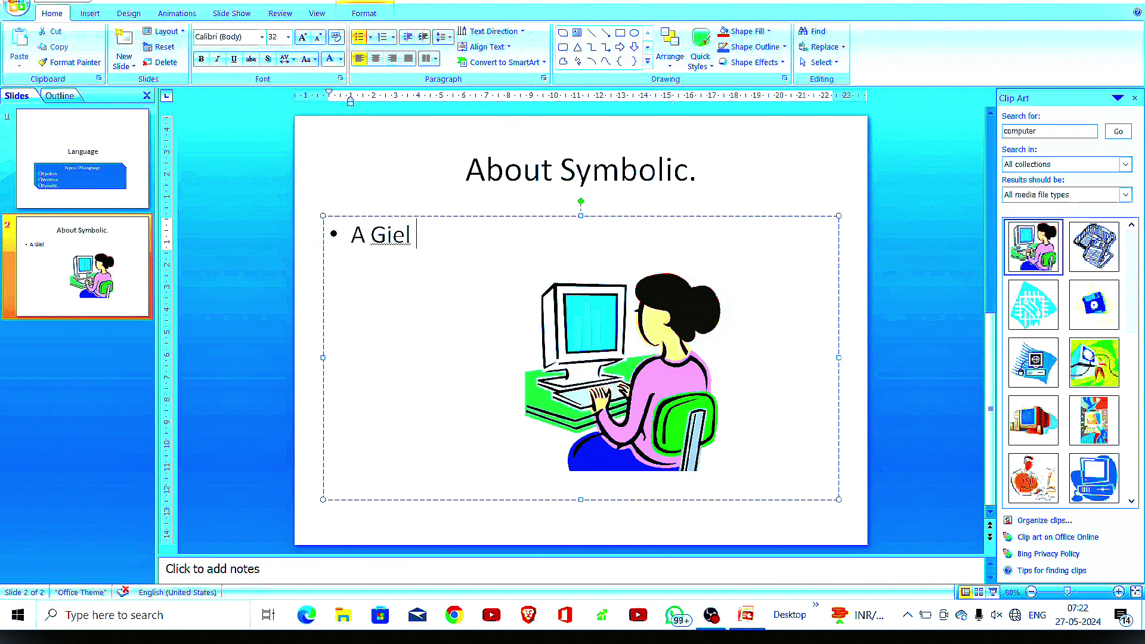
key("BackSpace")
key("BackSpace")
type("e")
key("BackSpace")
type("r")
type("l Wi")
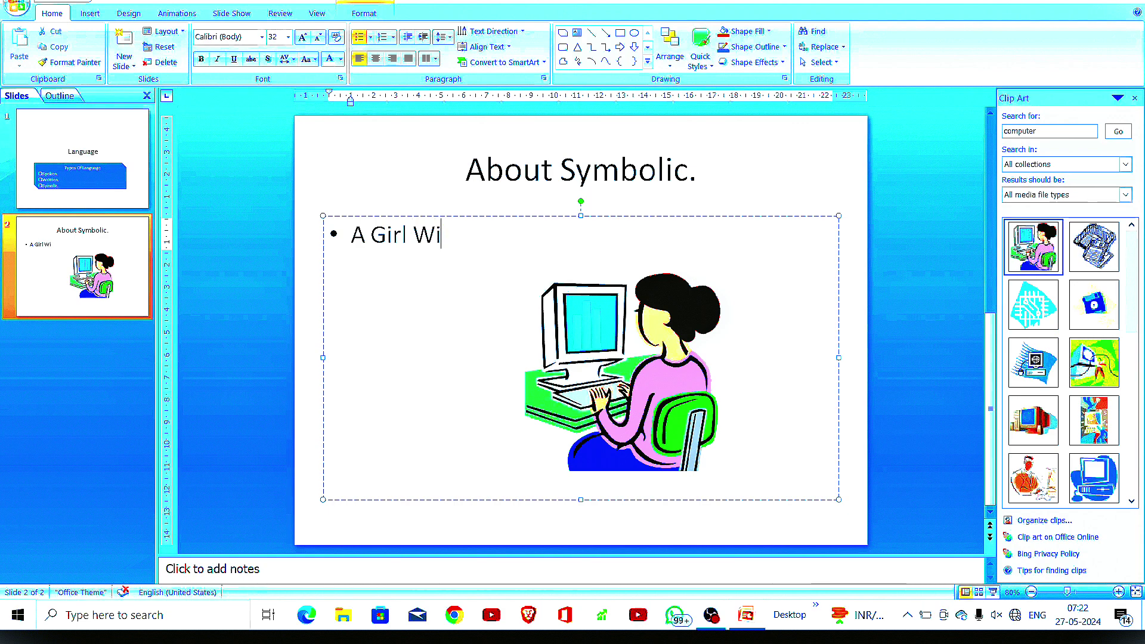
type("th Hwr==")
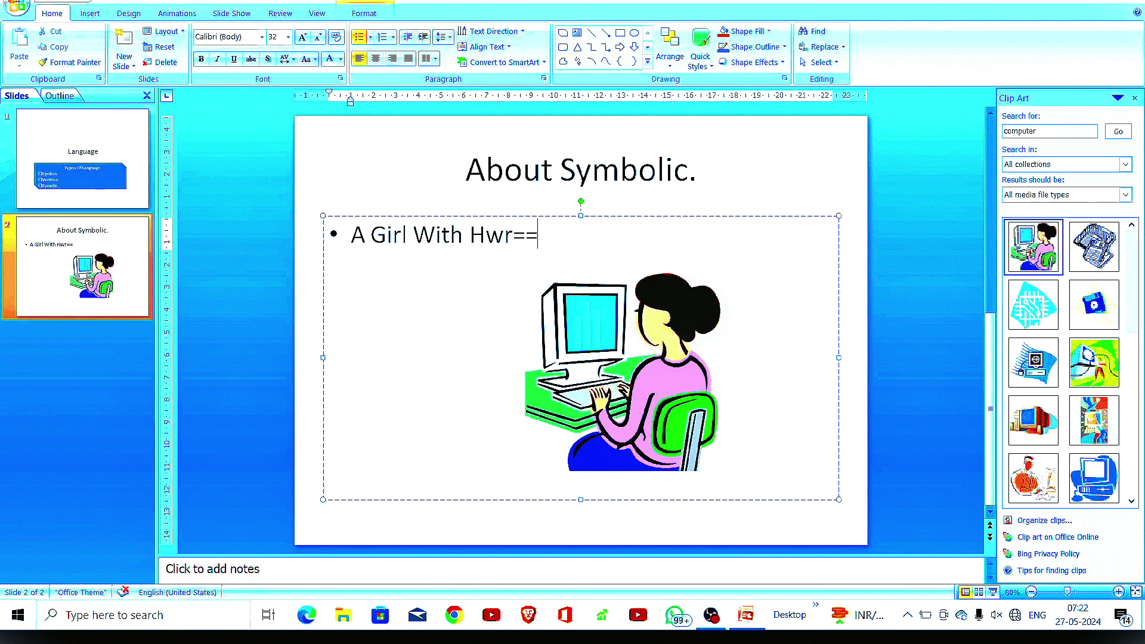
key("BackSpace")
key("BackSpace")
key("BackSpace")
key("BackSpace")
type("erP")
type("C")
key("BackSpace")
key("BackSpace")
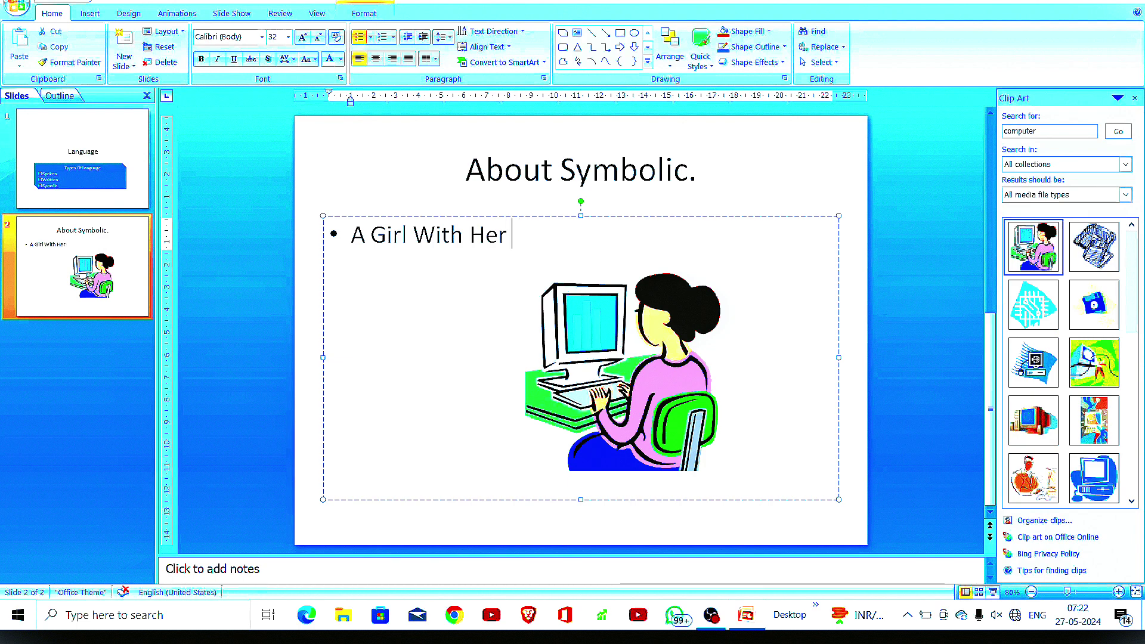
type("PC.")
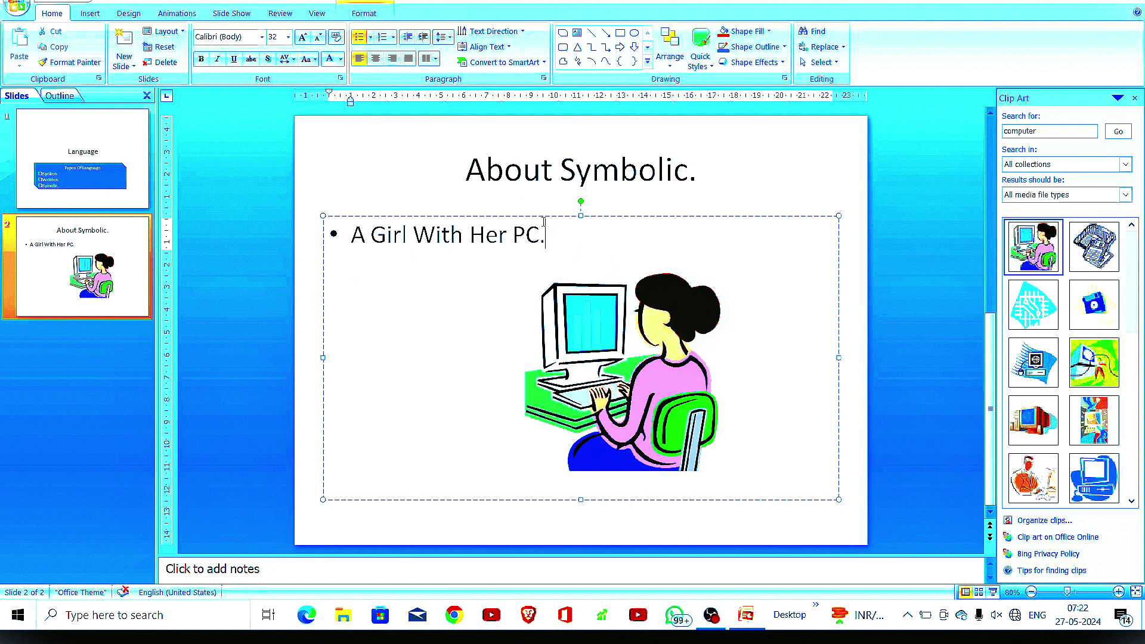
left_click(53, 256)
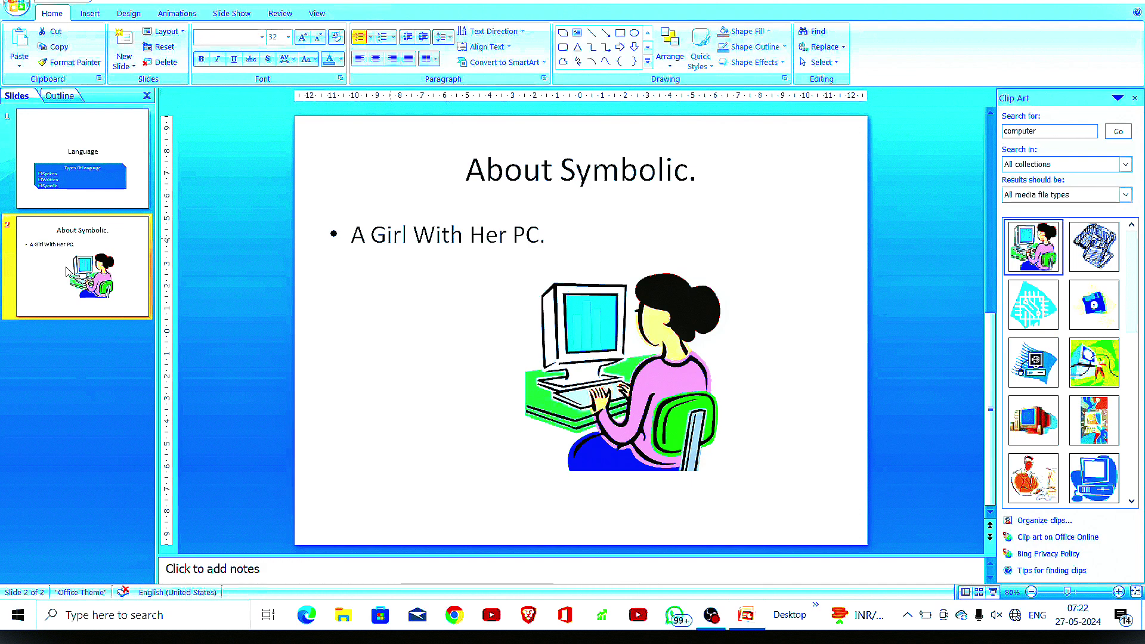
- Insert a new slide after slide 2 and title it 'About Written'
right_click(67, 272)
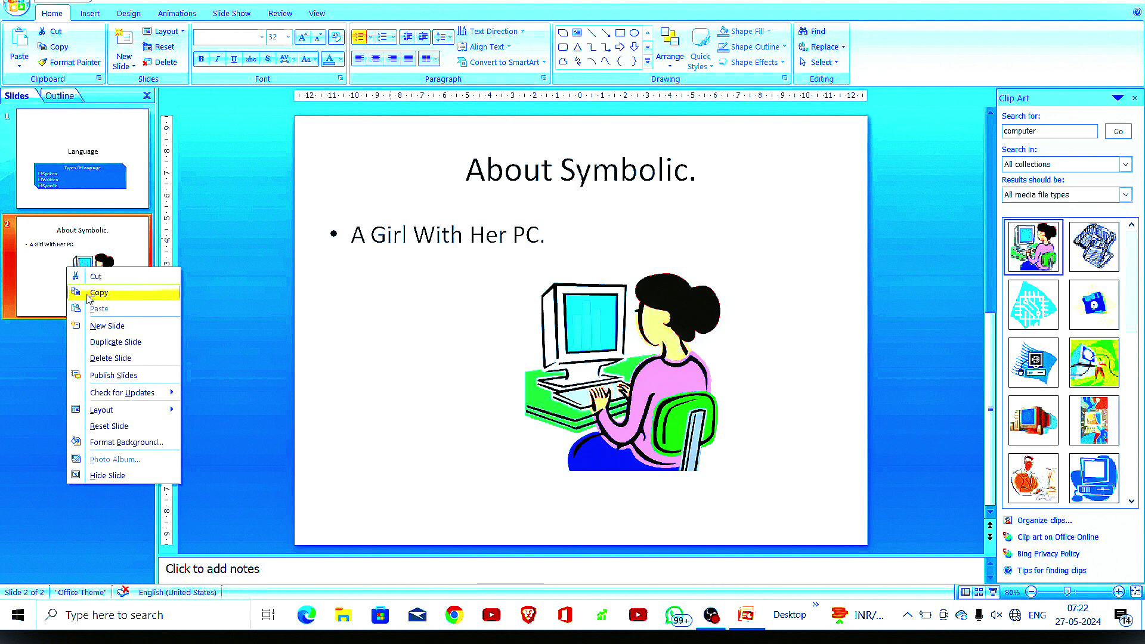
left_click(108, 326)
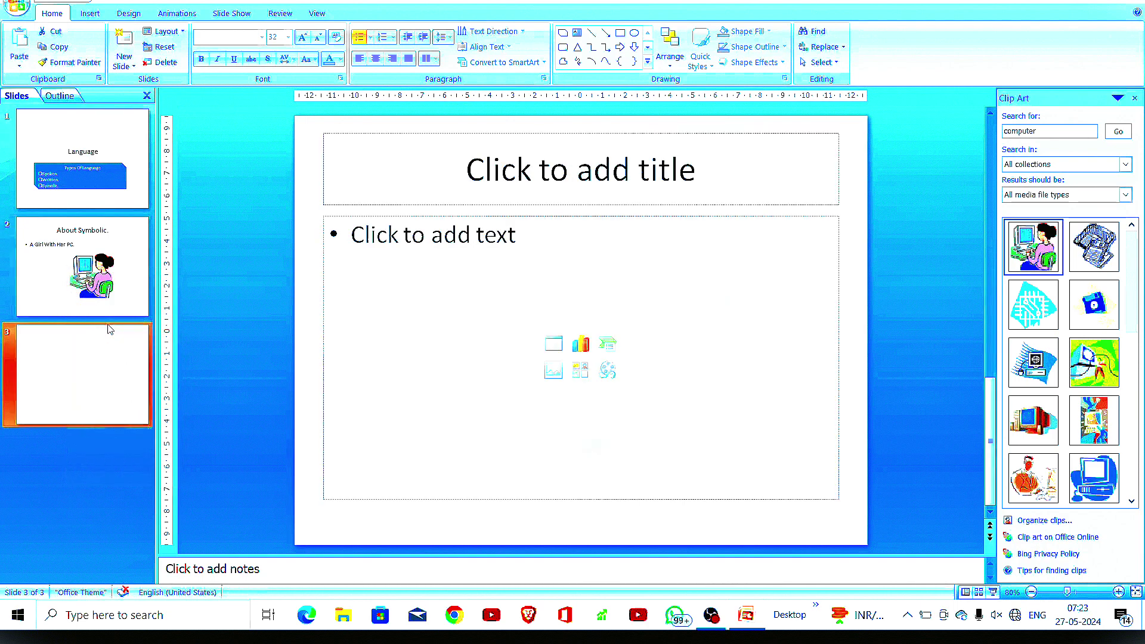
left_click(529, 177)
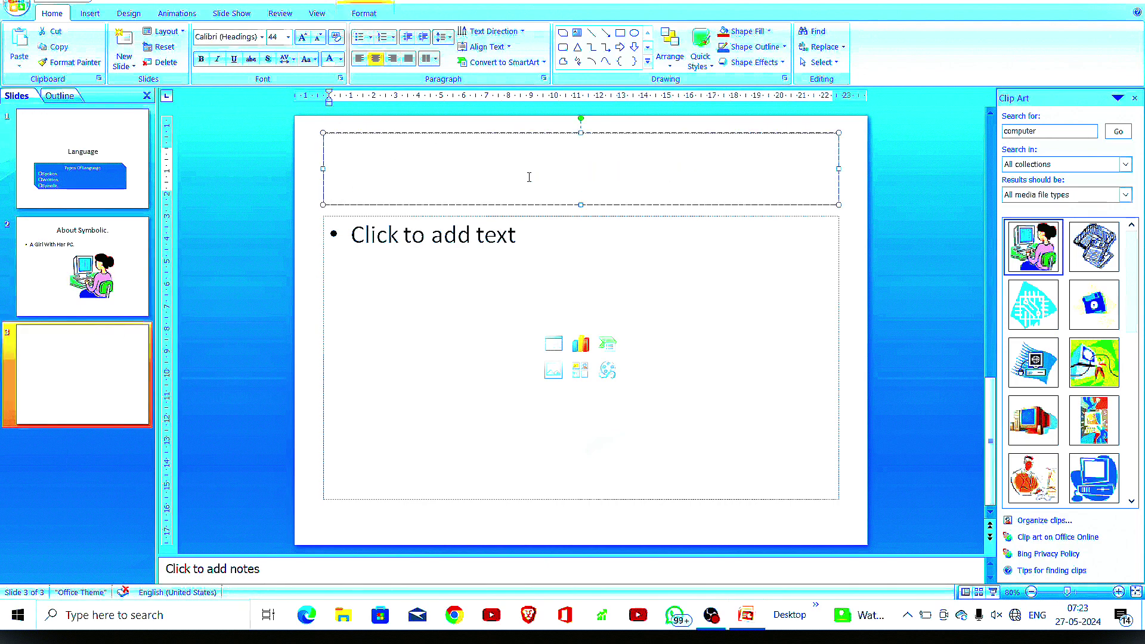
type("About ")
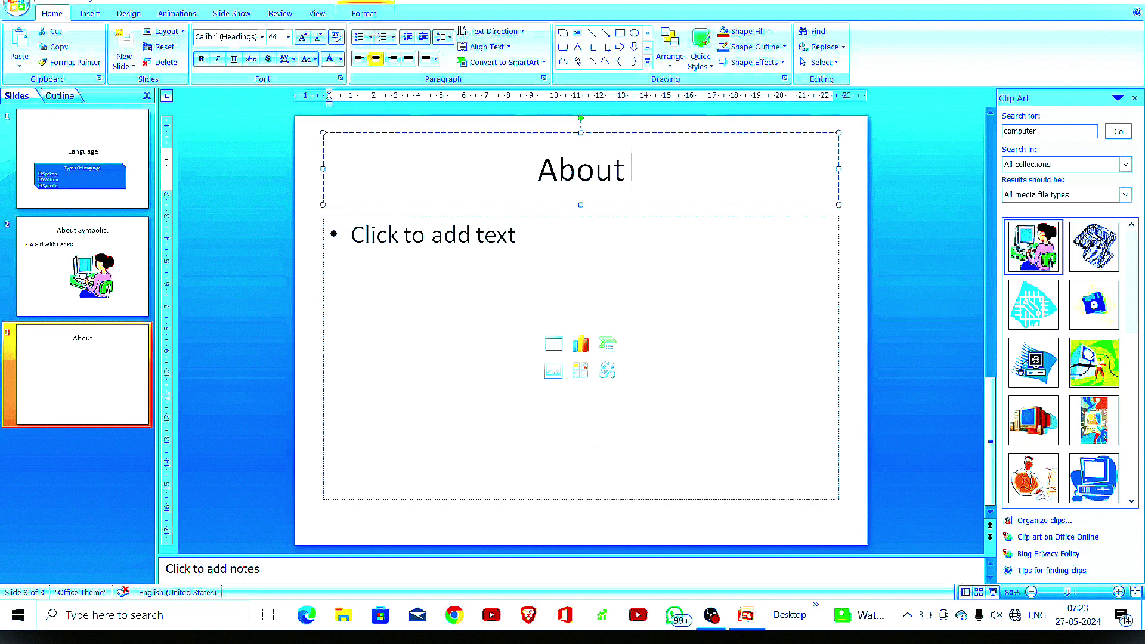
type("Written")
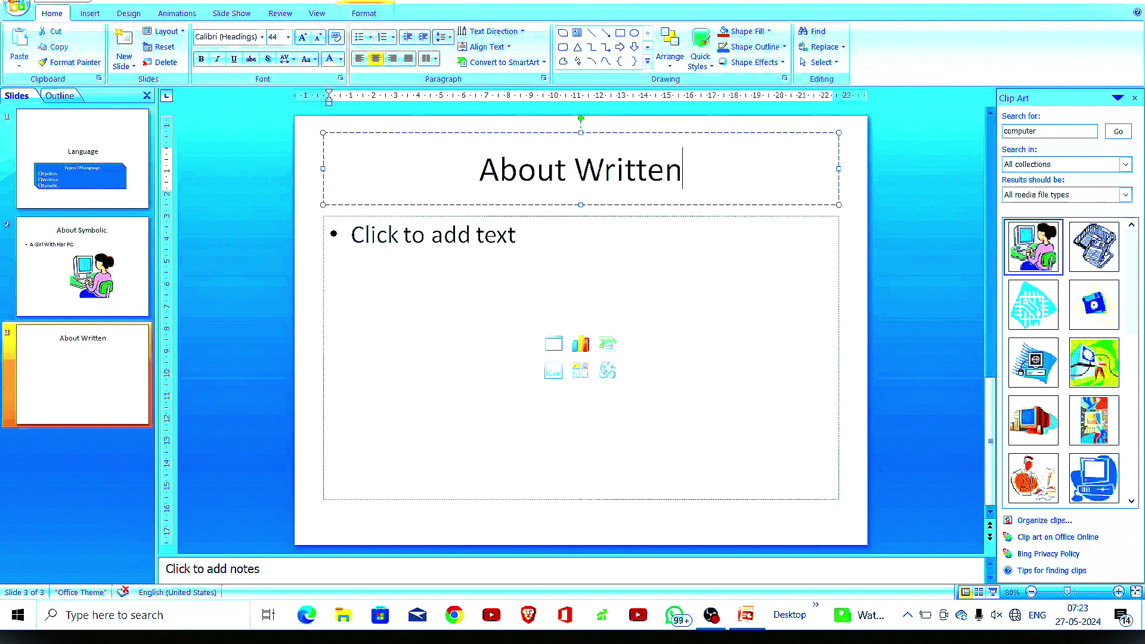
- Fill the slide's body with three paragraphs of sample text using =rand()
left_click(504, 256)
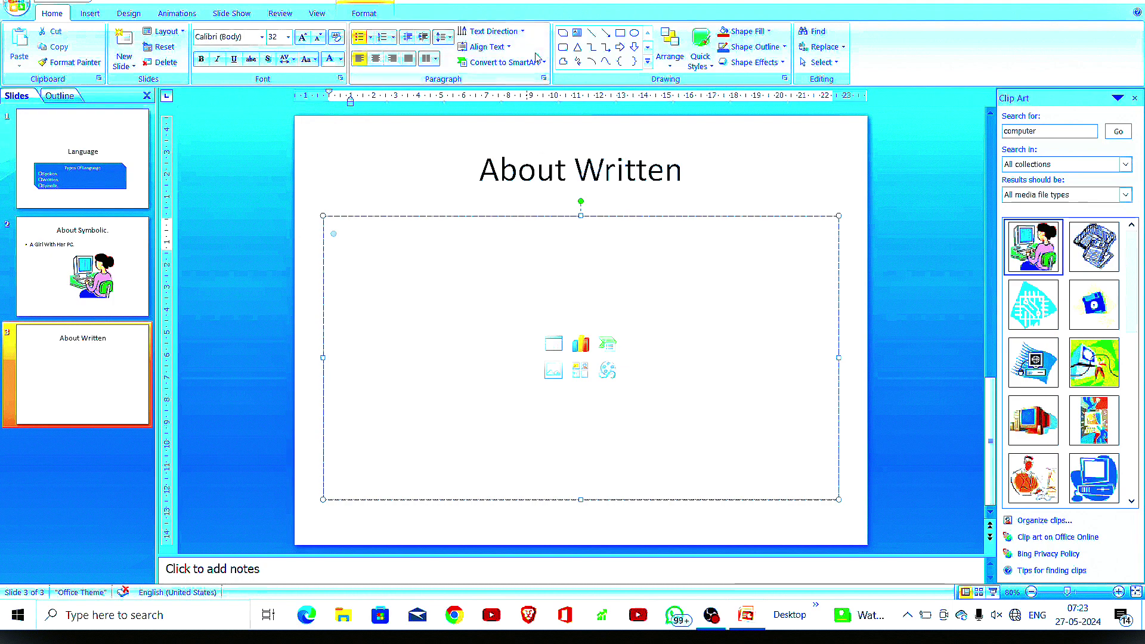
type("=")
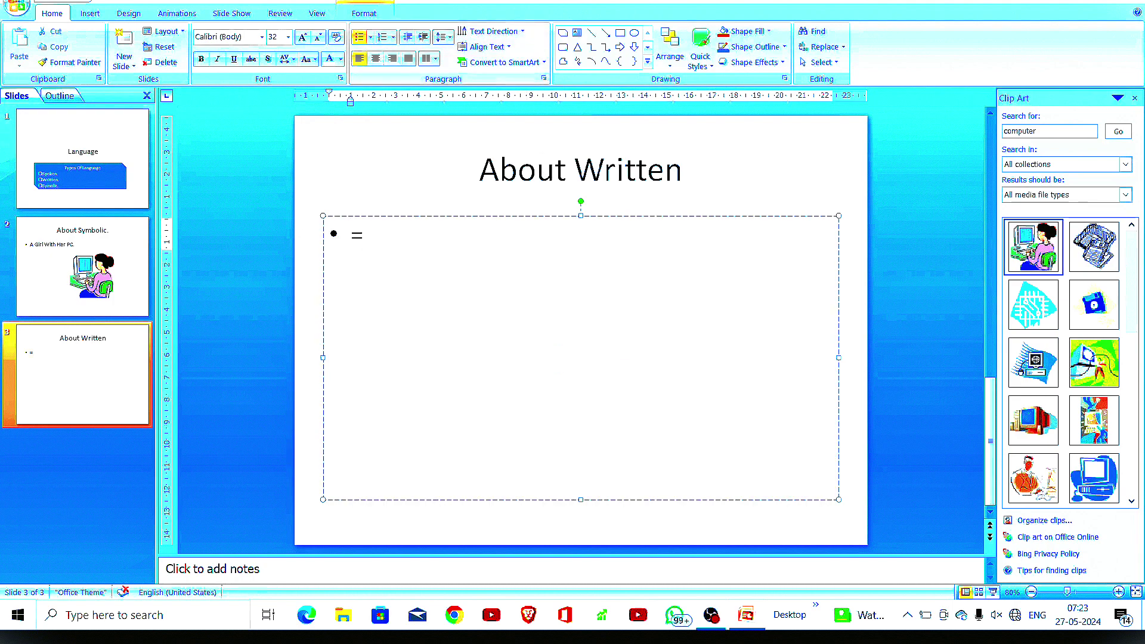
type("rand")
type("()")
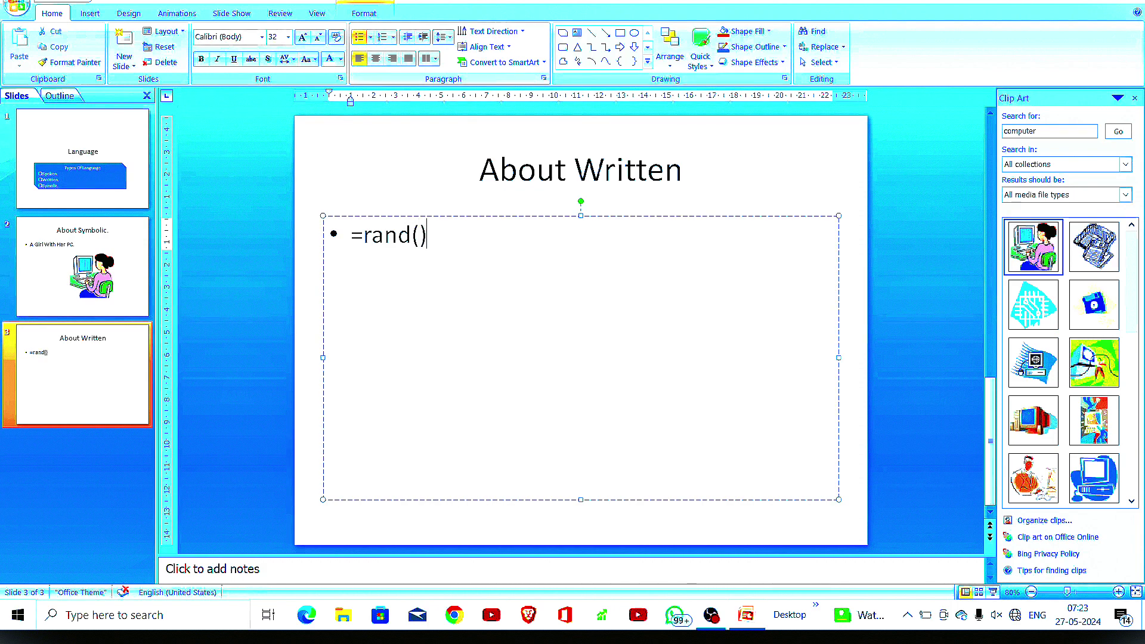
key("Return")
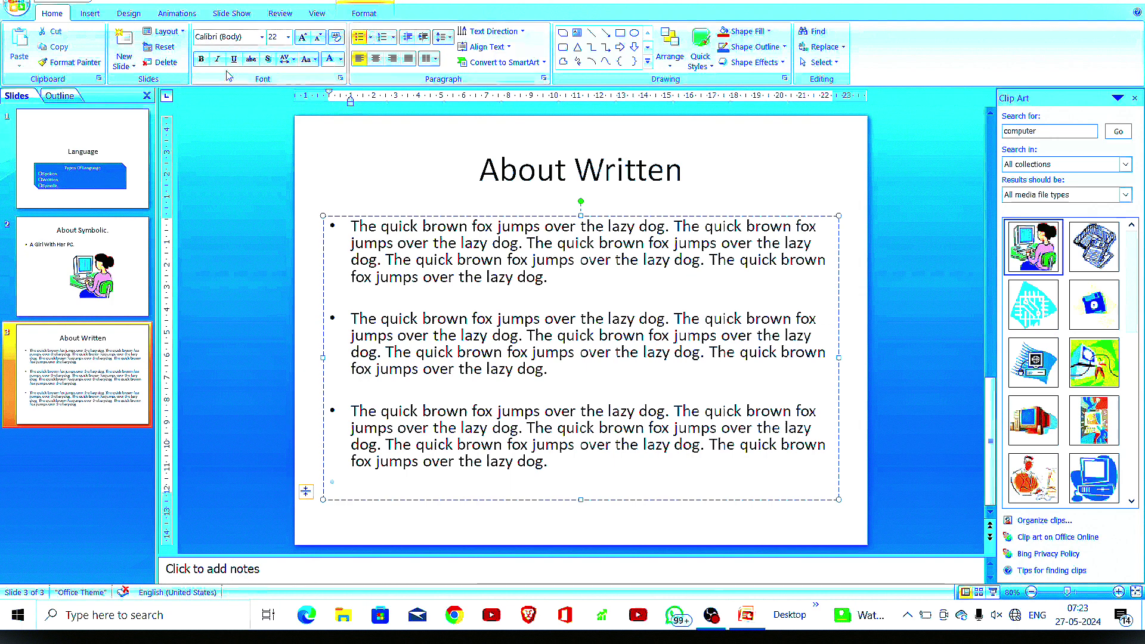
left_click(87, 335)
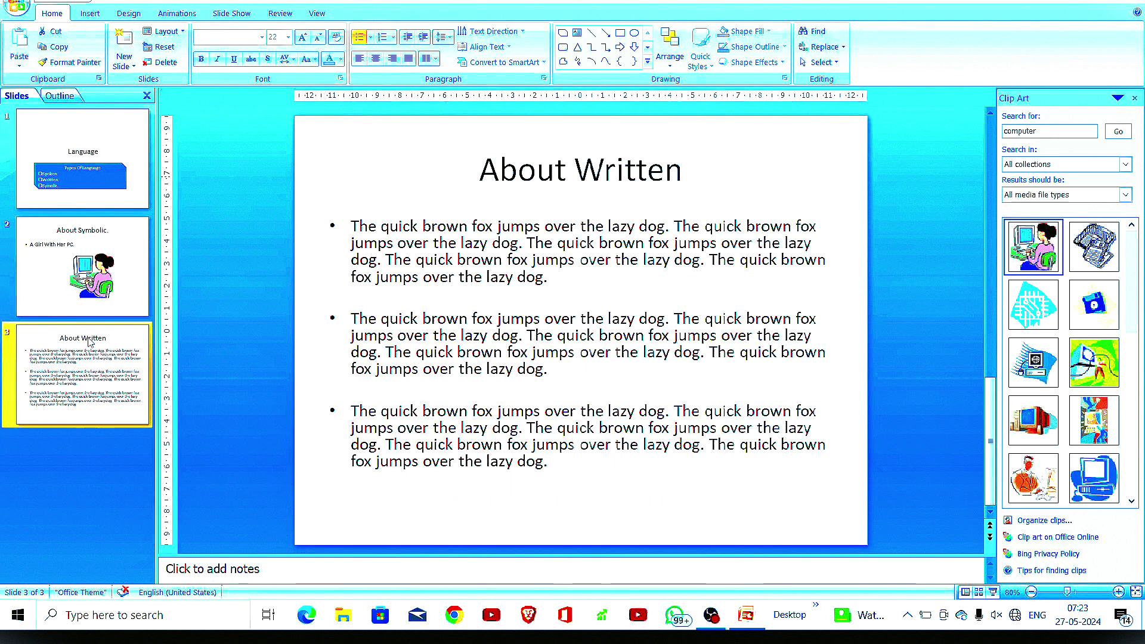
- Insert a new slide after slide 3 titled 'About Spoken.' and place the cursor in its body
right_click(89, 337)
left_click(129, 396)
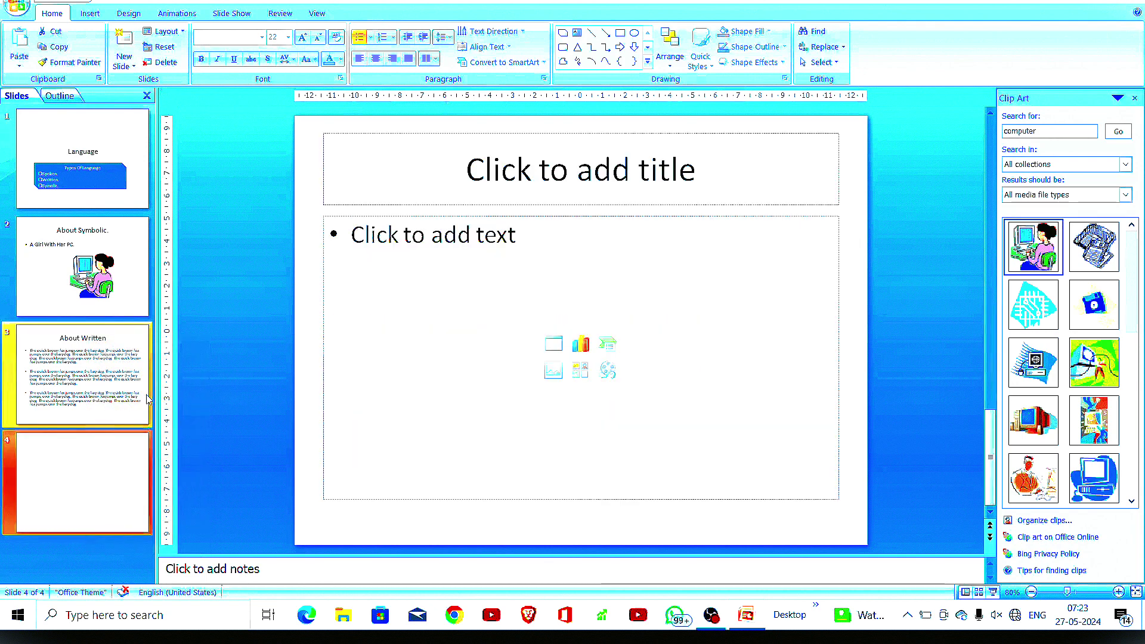
left_click(546, 173)
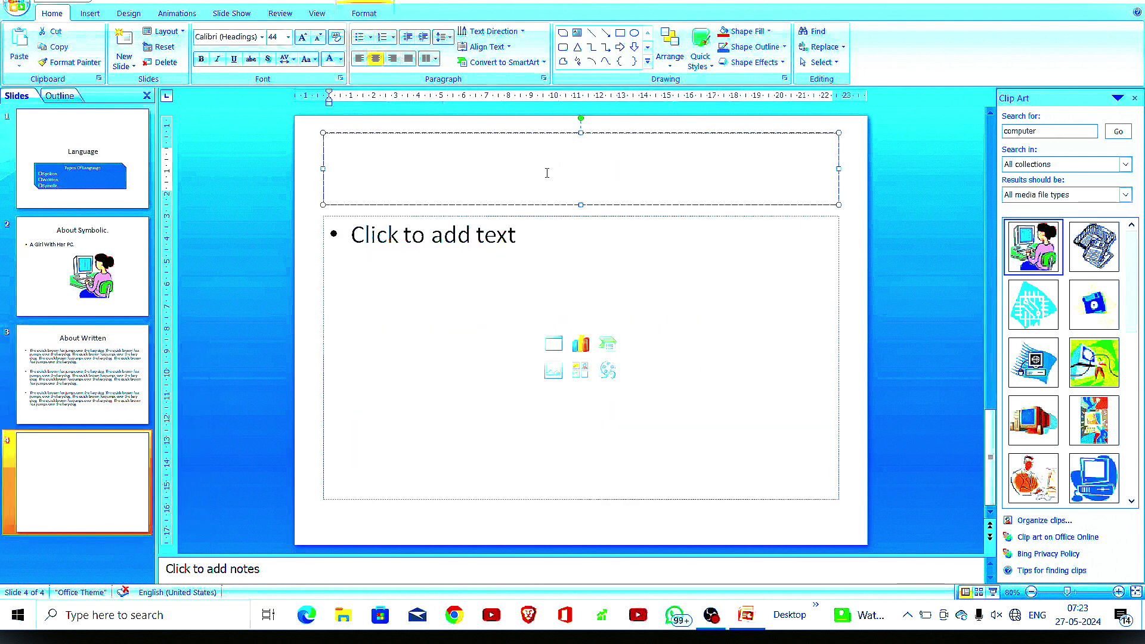
type("P")
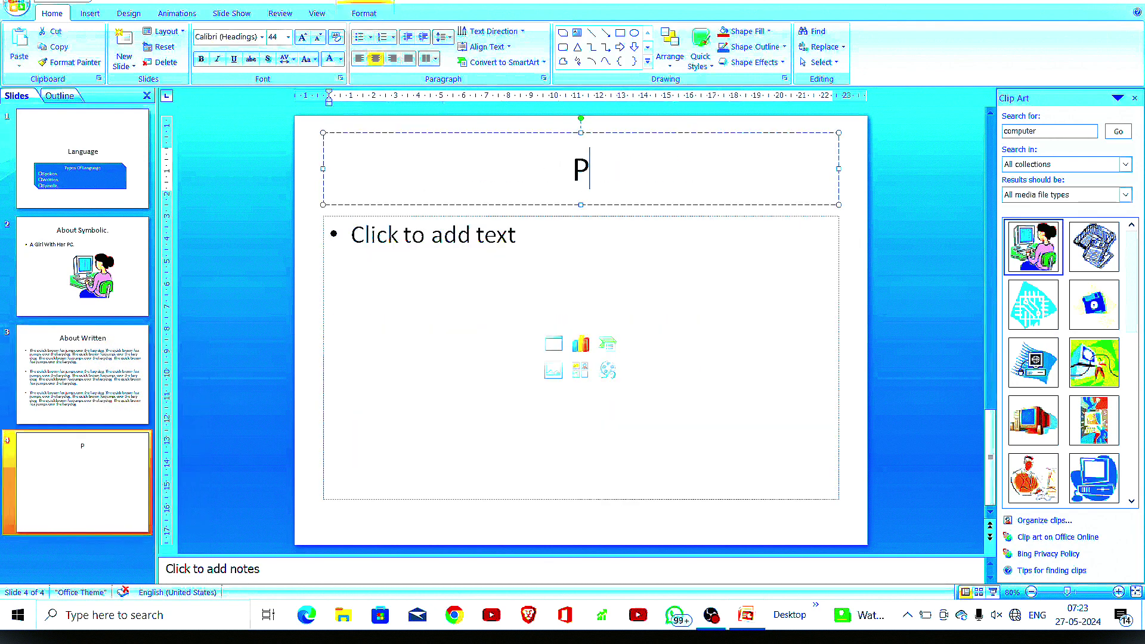
key("BackSpace")
type("Spoke")
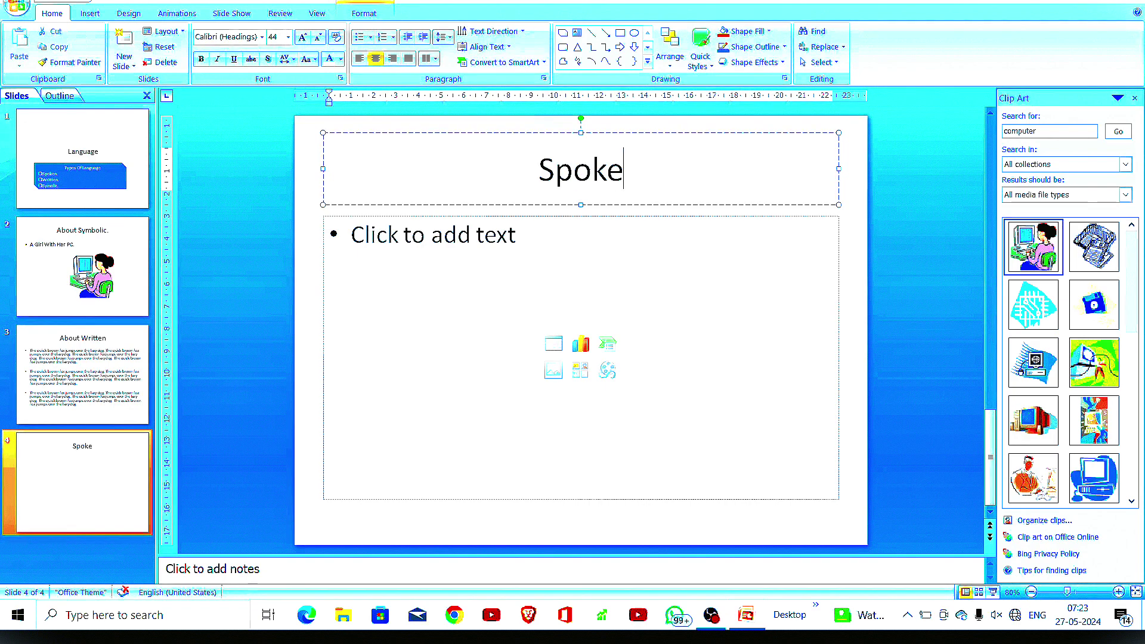
type("n")
left_click(529, 170)
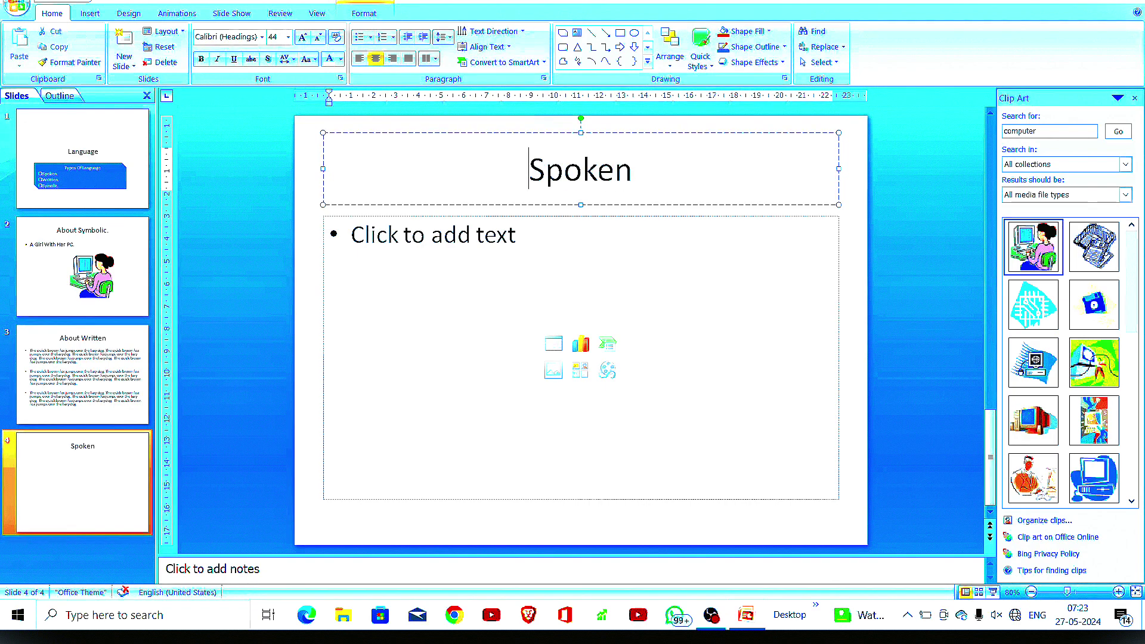
type("About")
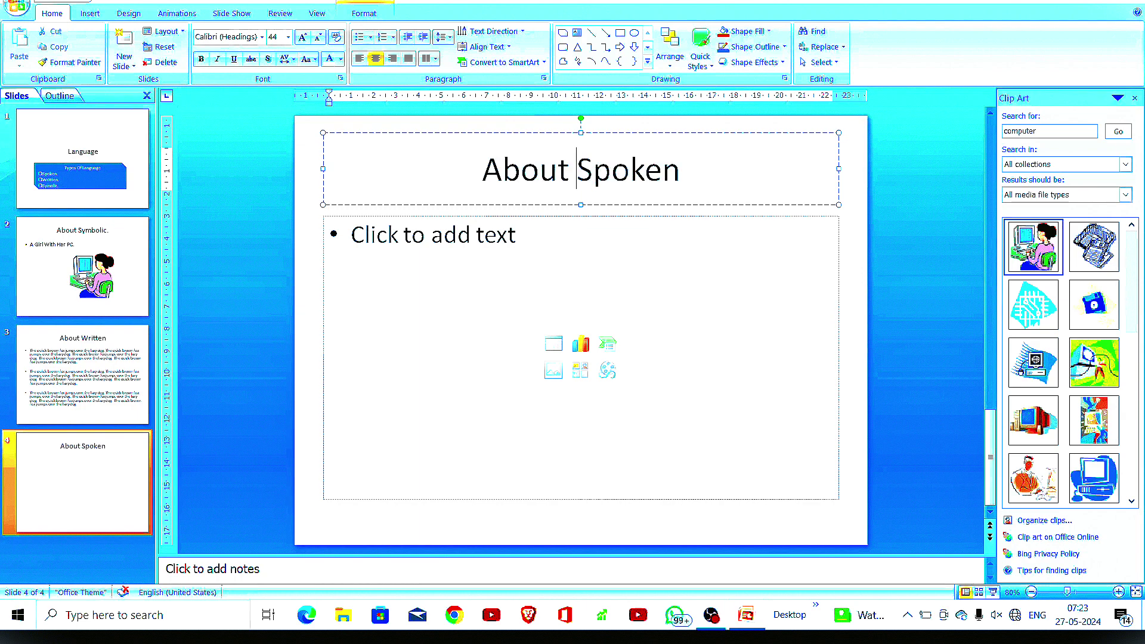
left_click(680, 170)
type(".")
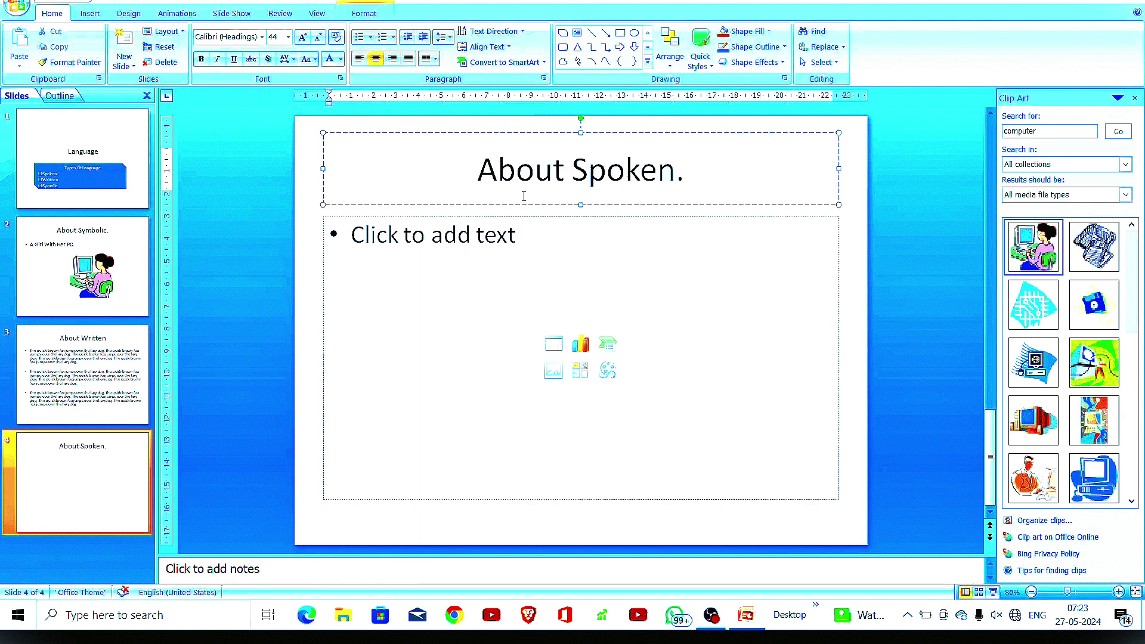
left_click(466, 239)
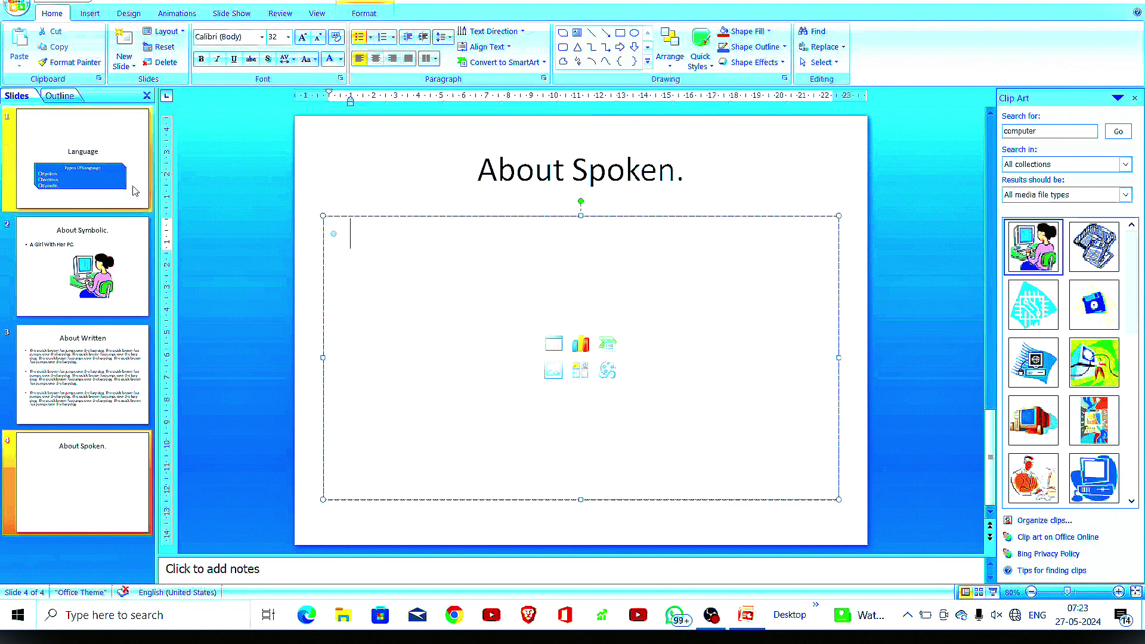
- Insert a Continuous Picture List SmartArt graphic from the List layouts into slide 4
left_click(88, 13)
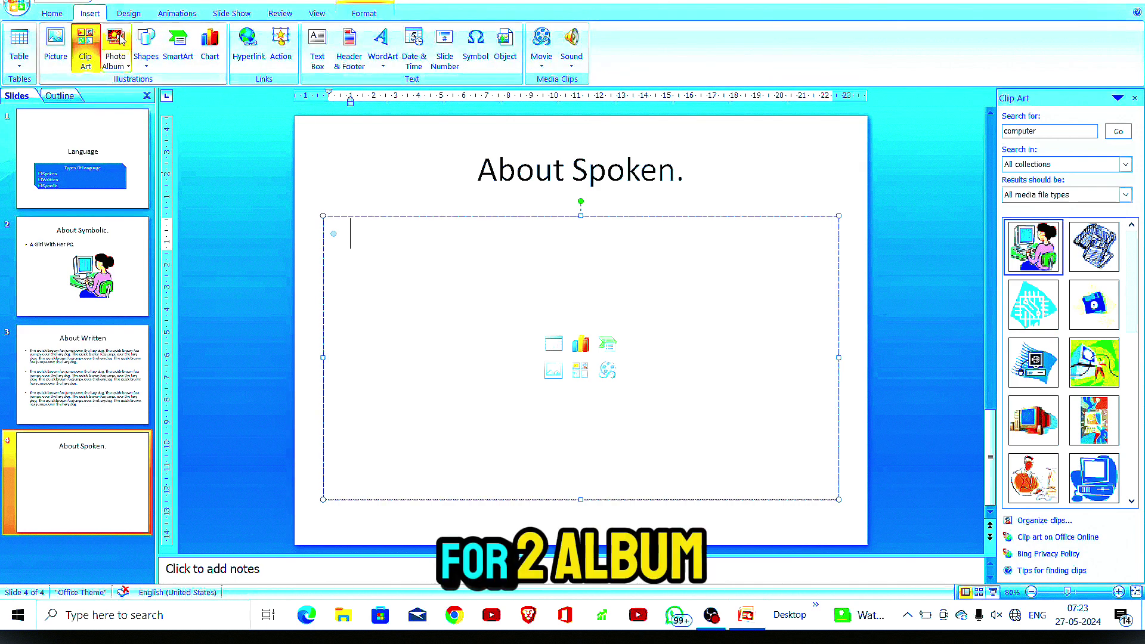
left_click(181, 40)
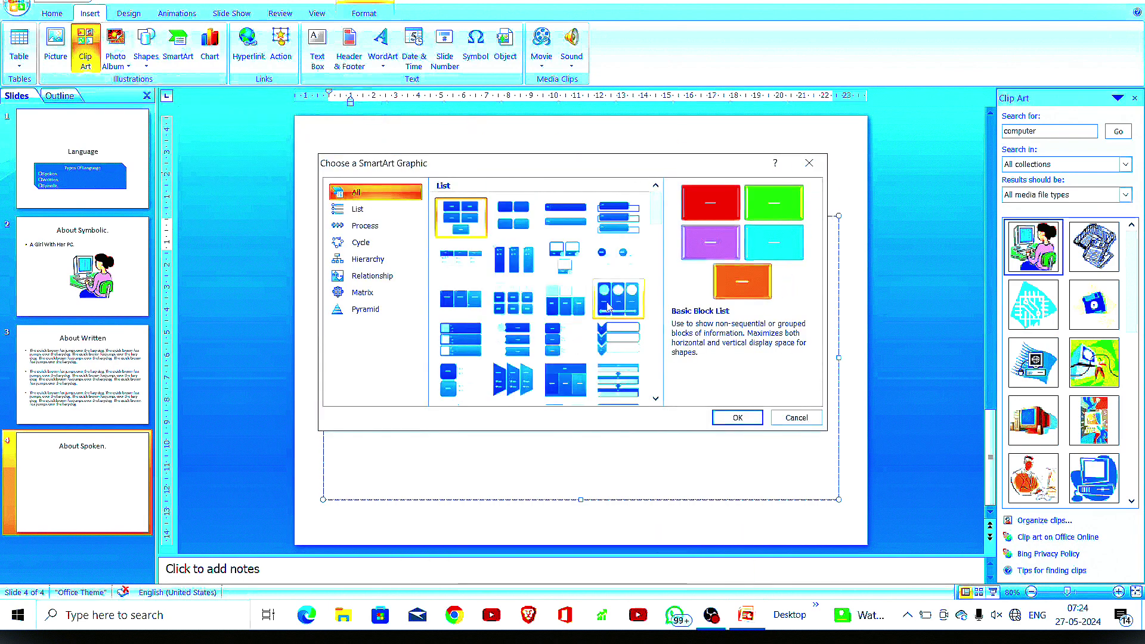
mouse_move(658, 210)
left_mouse_down()
mouse_move(667, 298)
mouse_move(688, 328)
mouse_move(673, 372)
mouse_move(651, 259)
mouse_move(655, 190)
left_mouse_up()
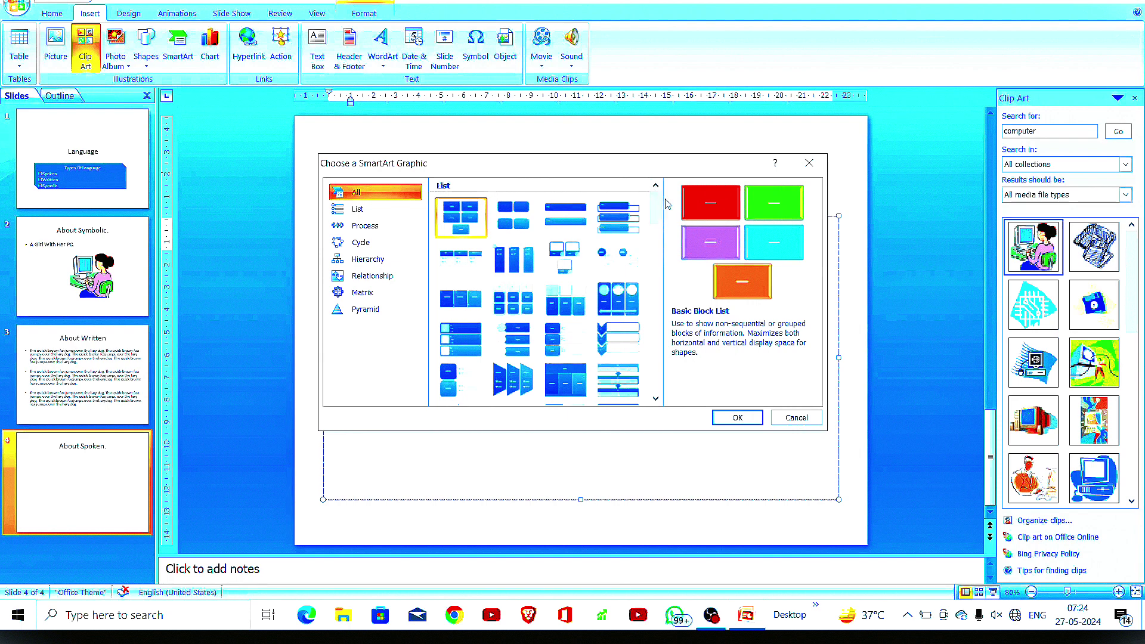
left_click(619, 298)
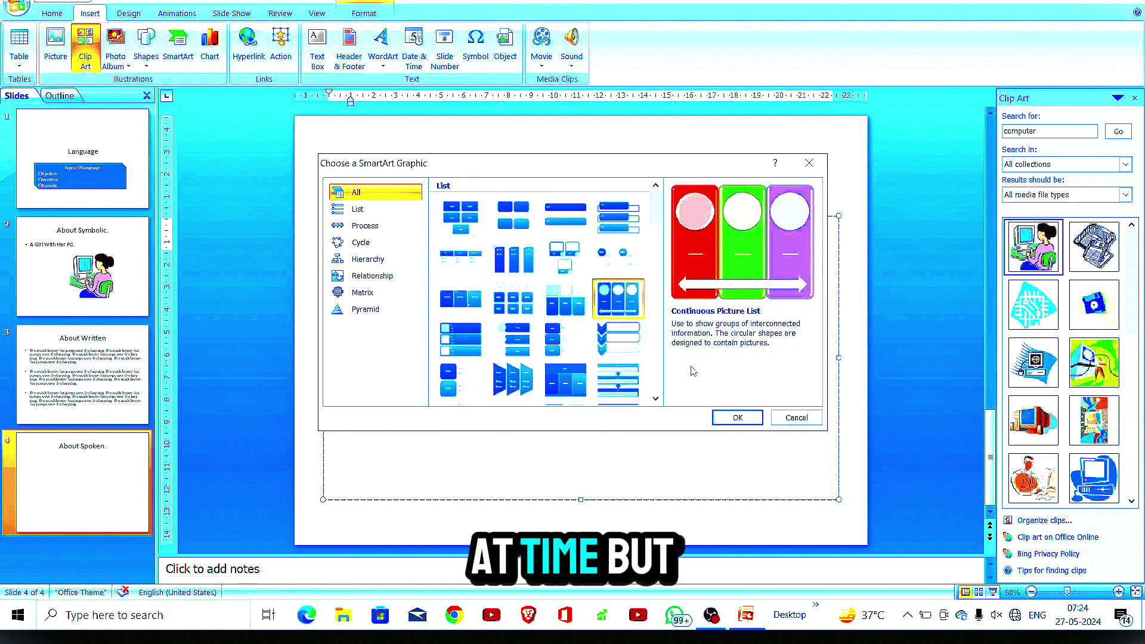
left_click(761, 417)
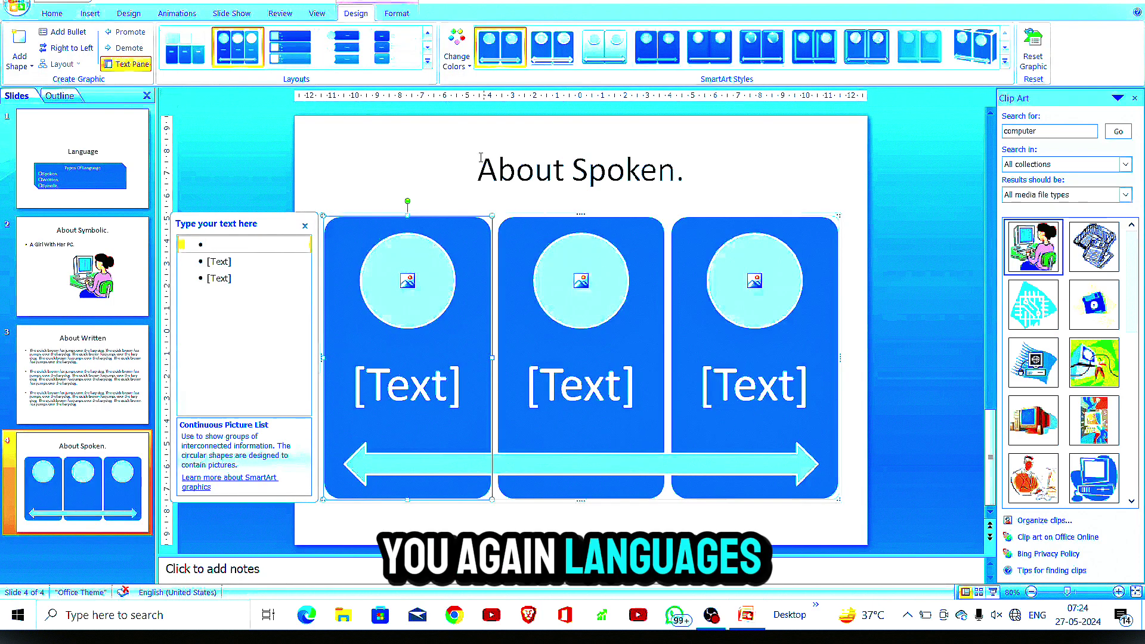
- Apply the colourful red-green-purple scheme to the SmartArt and delete its third shape
left_click(454, 66)
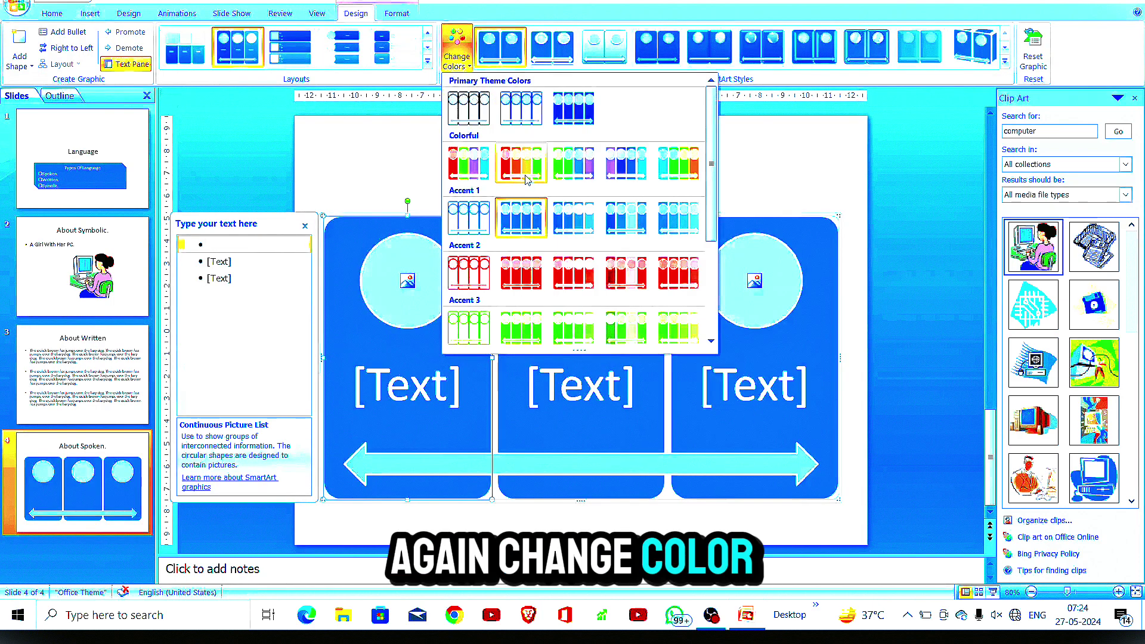
left_click(468, 162)
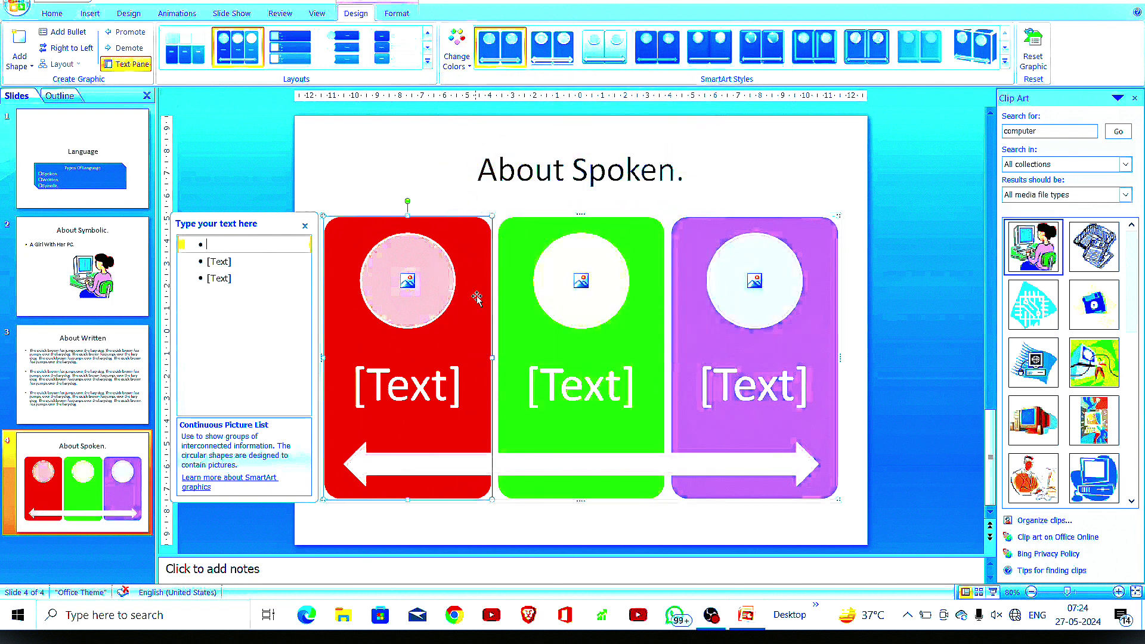
left_click(482, 280)
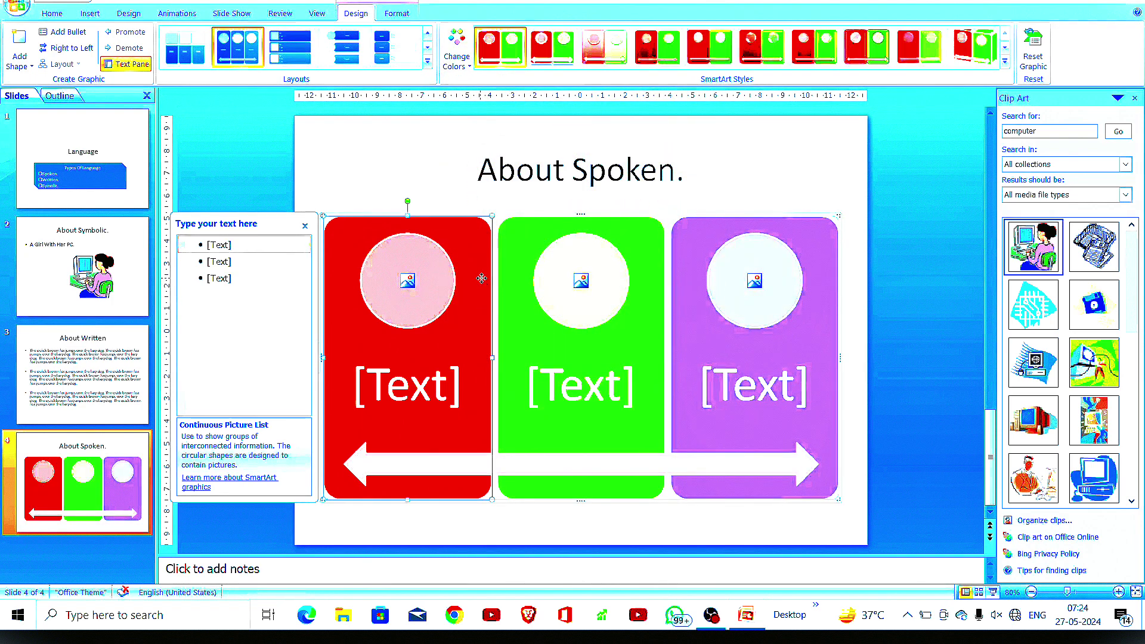
right_click(482, 278)
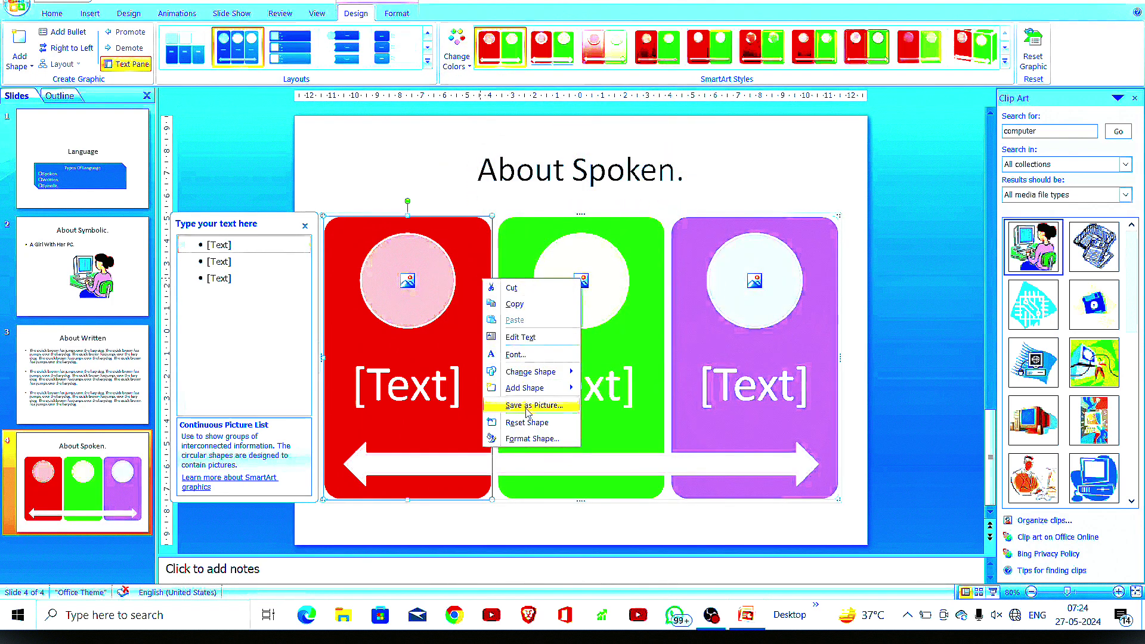
left_click(511, 288)
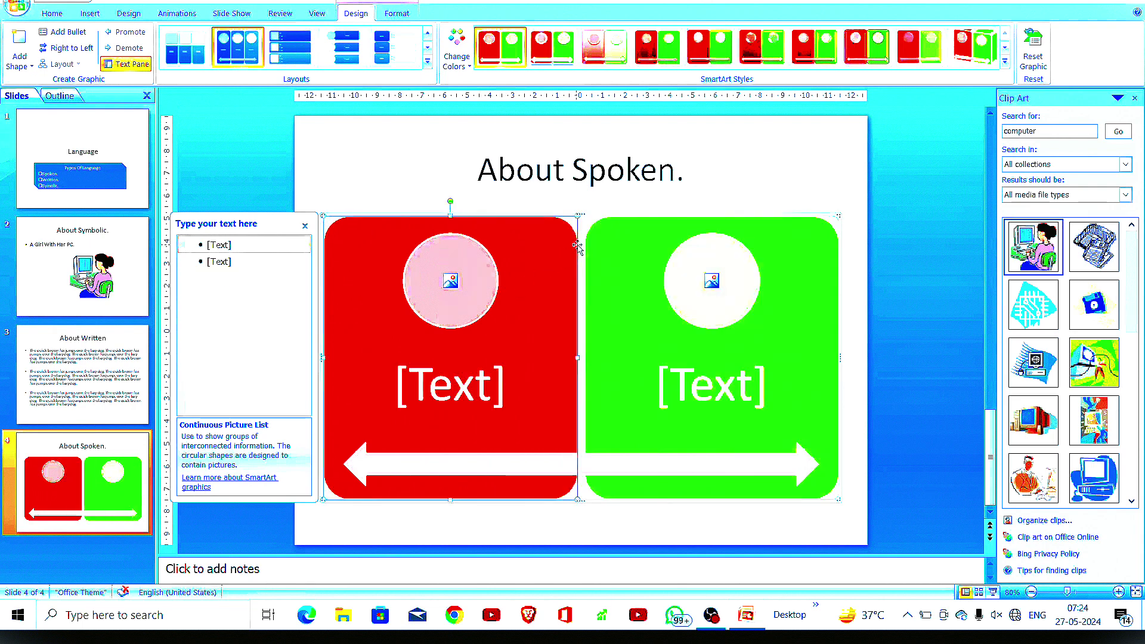
- Cut the green picture card and start adding a picture to the red card's circle
right_click(577, 245)
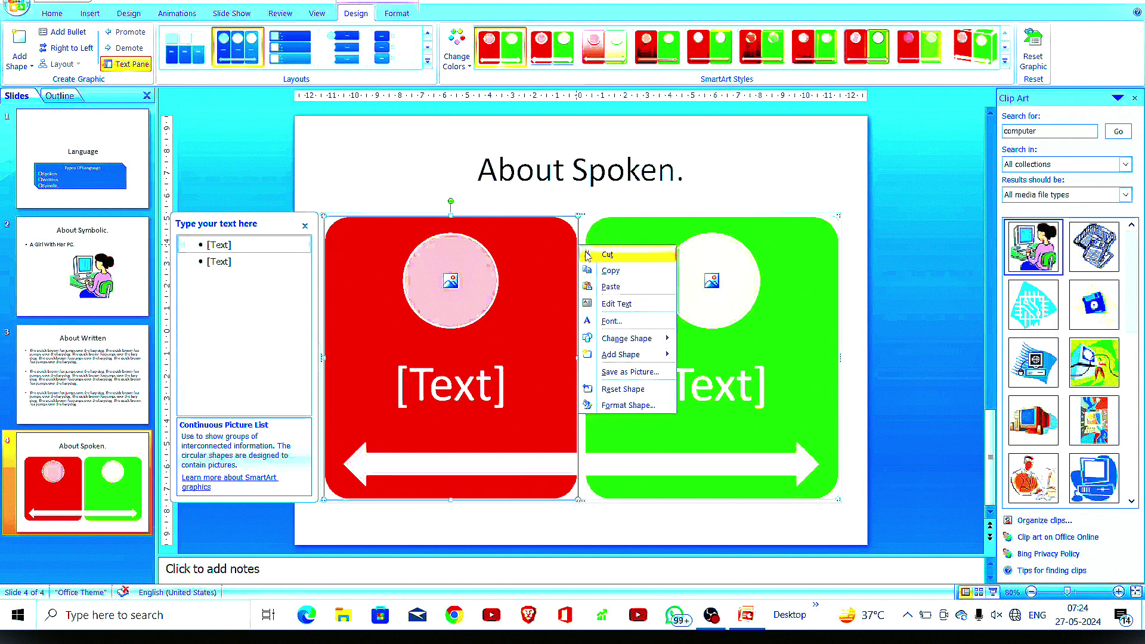
left_click(601, 255)
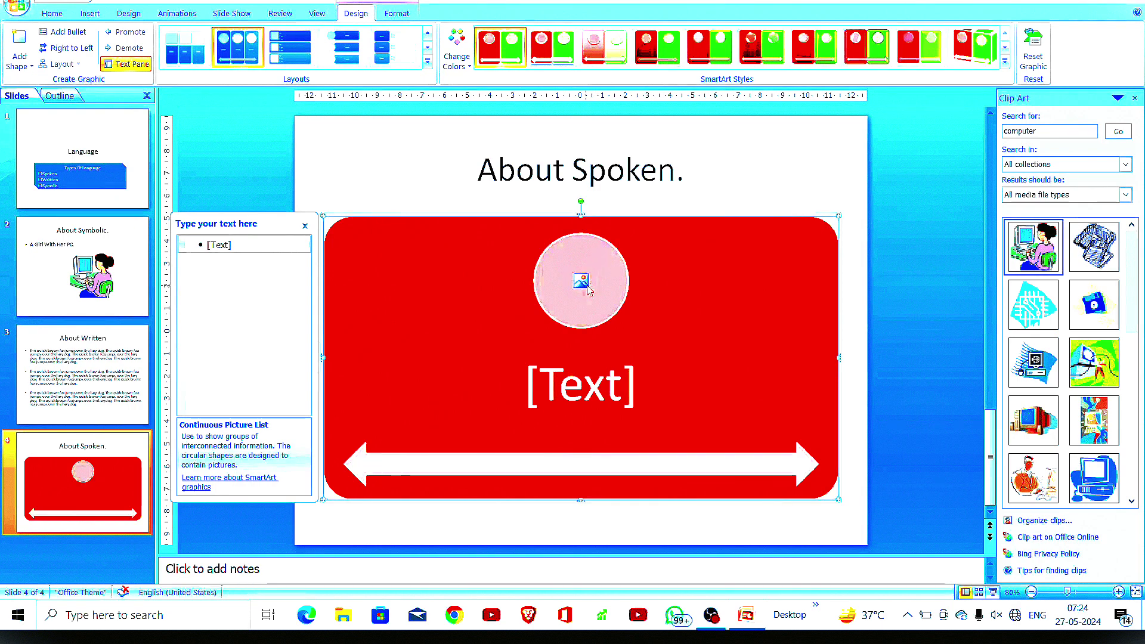
left_click(581, 281)
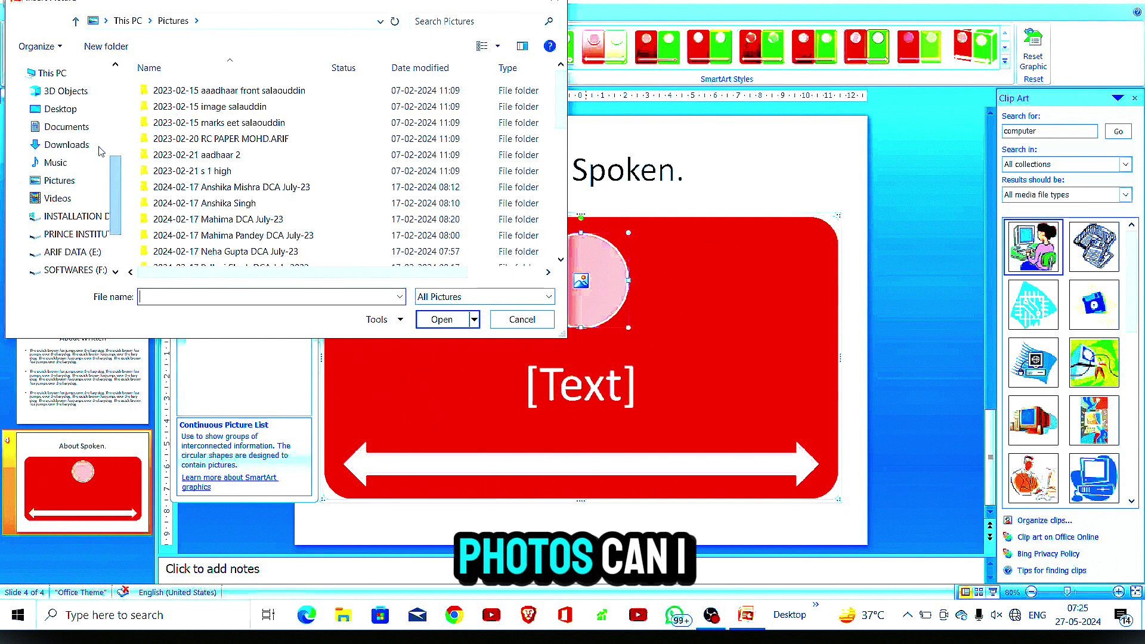
- Insert the scanned page JPG from the Downloads folder into the card's picture circle
left_click(59, 180)
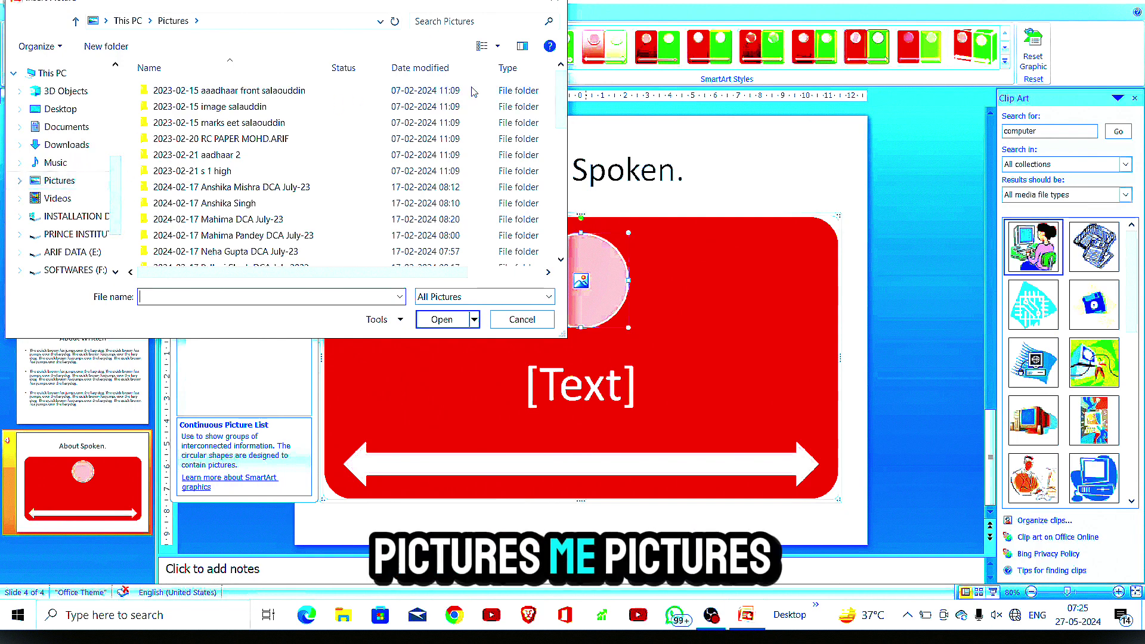
left_click_drag(560, 99, 576, 209)
scroll(576, 210, "down", 2)
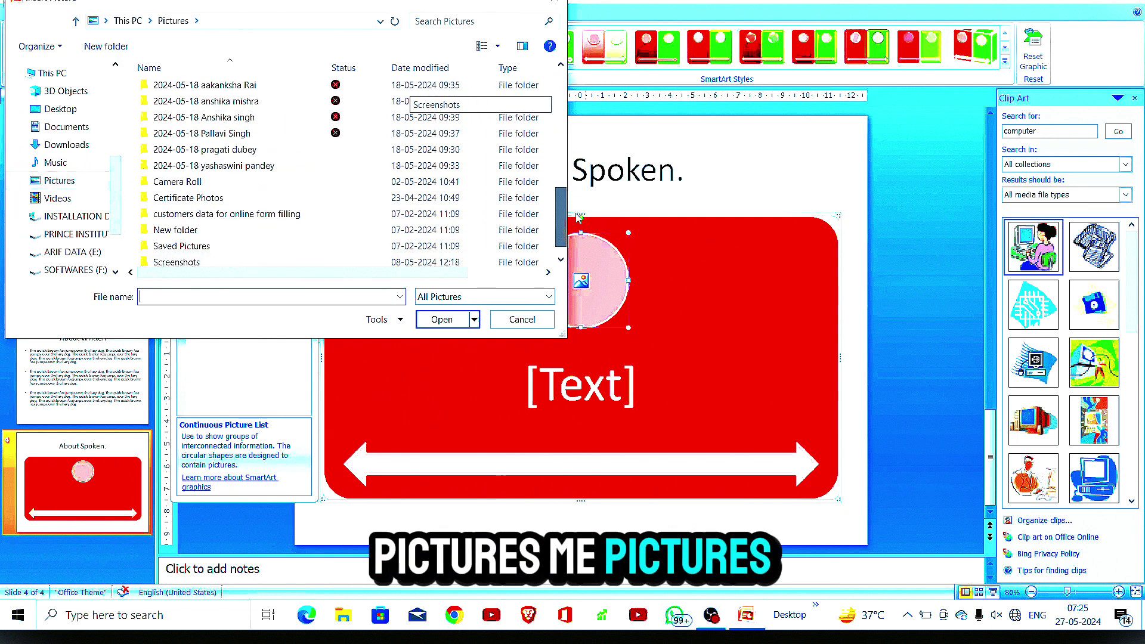
left_click(78, 144)
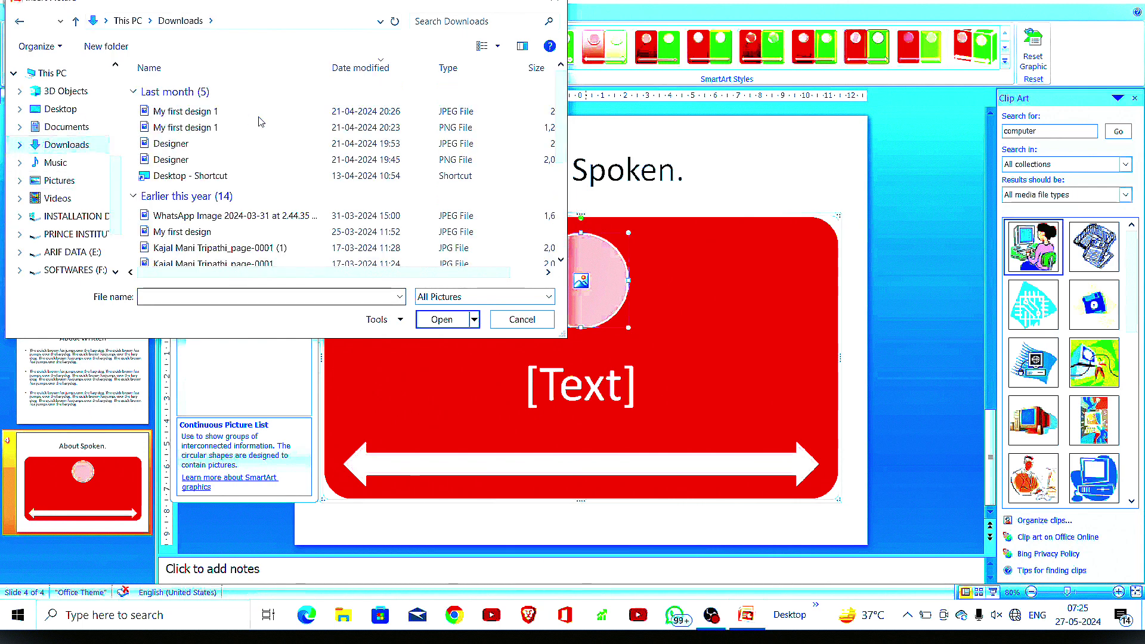
scroll(540, 102, "down", 3)
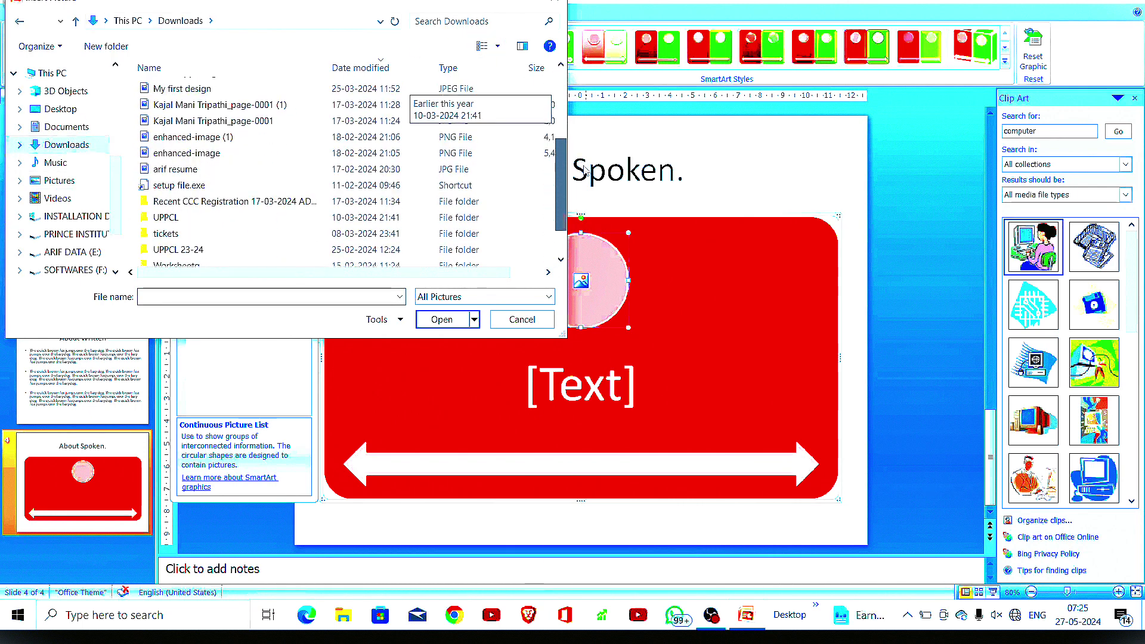
scroll(540, 101, "down", 1)
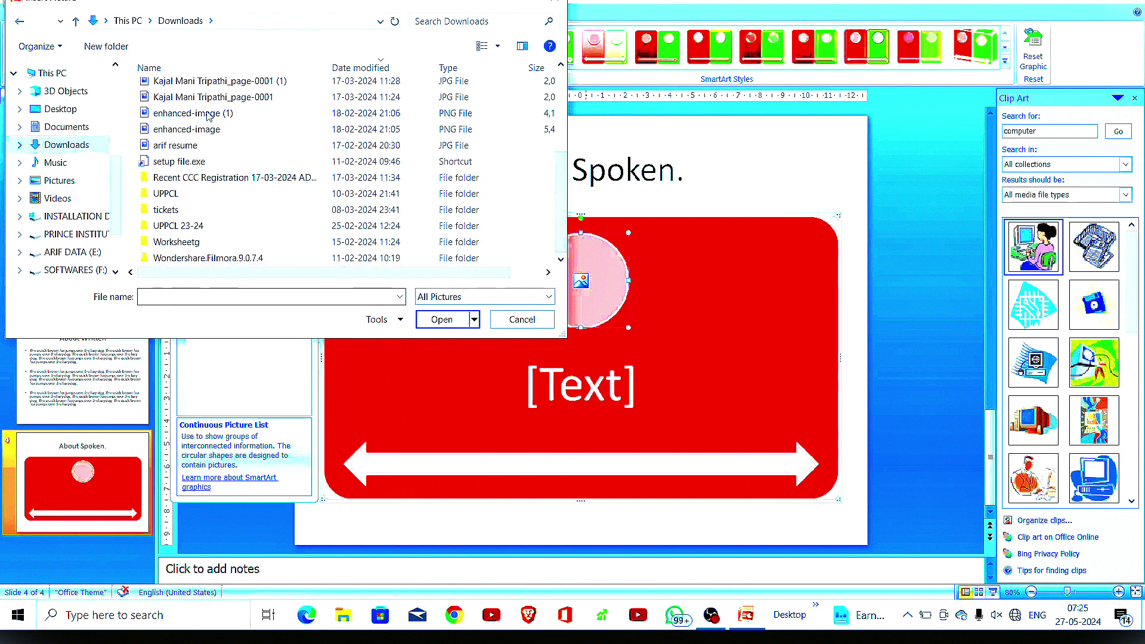
left_click(216, 97)
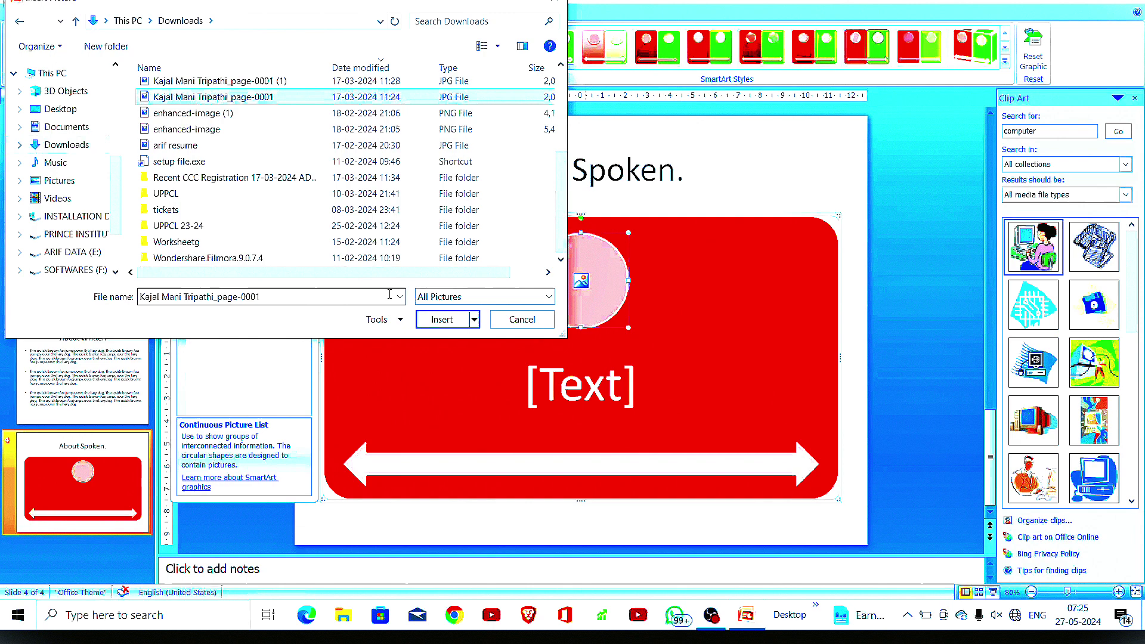
left_click(446, 320)
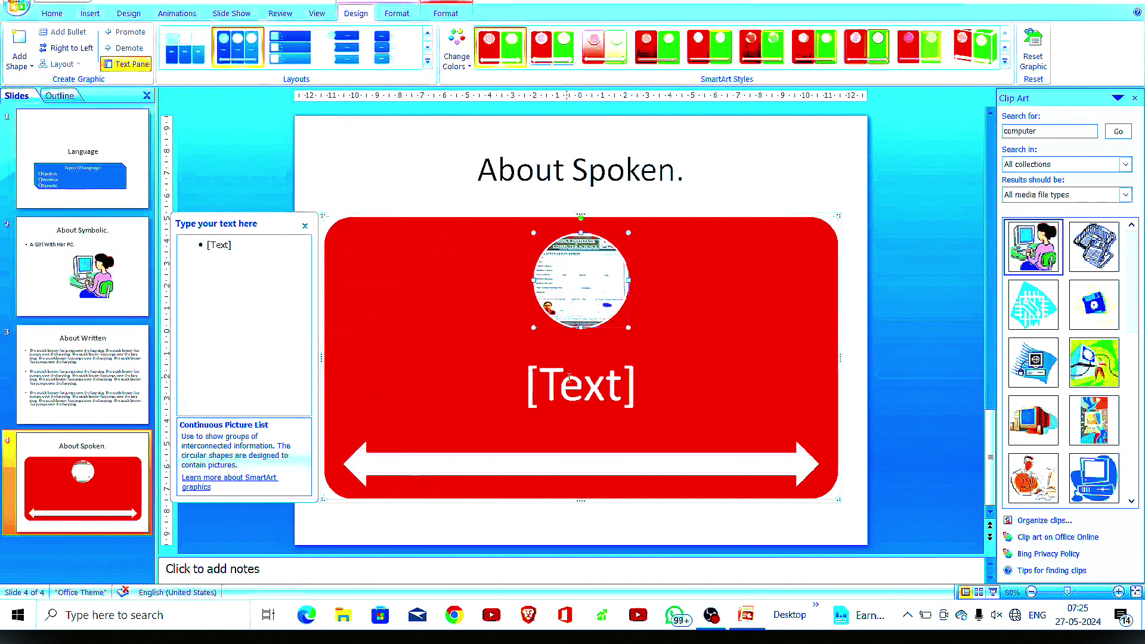
- Type 'Spoken English' on the SmartArt card, then go to slide 2
left_click(588, 399)
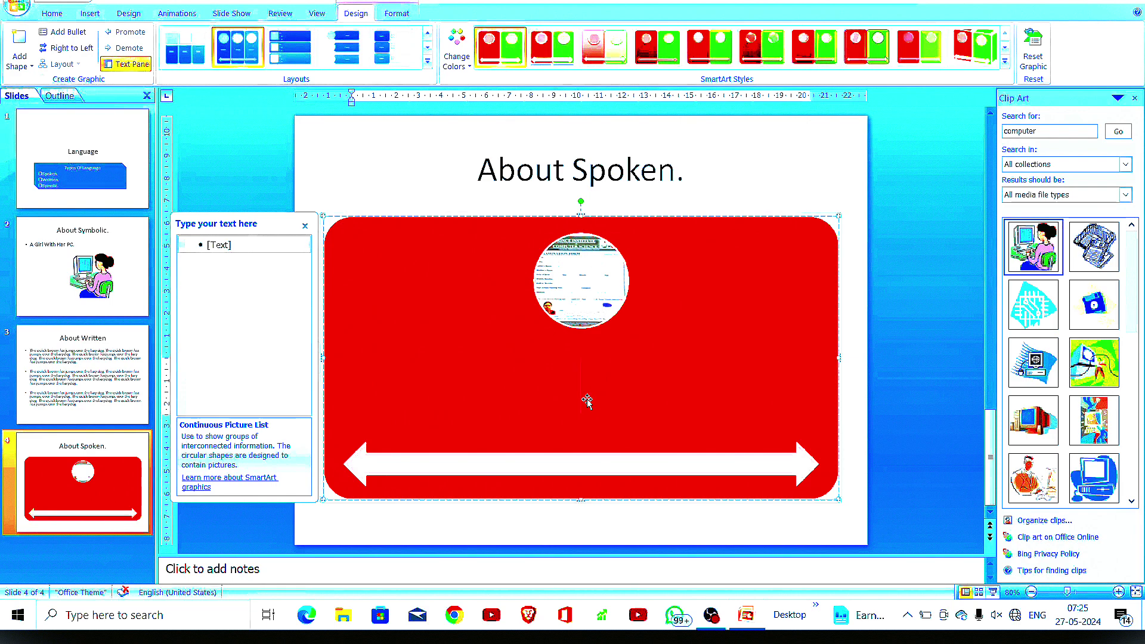
type("S")
type("poken E")
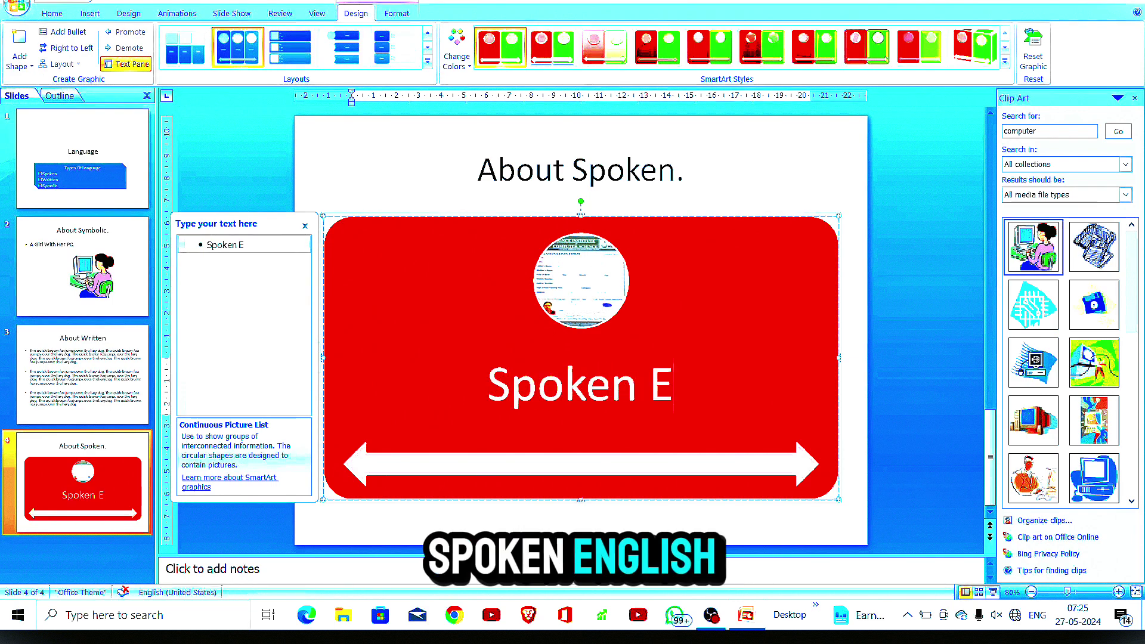
type("nglish")
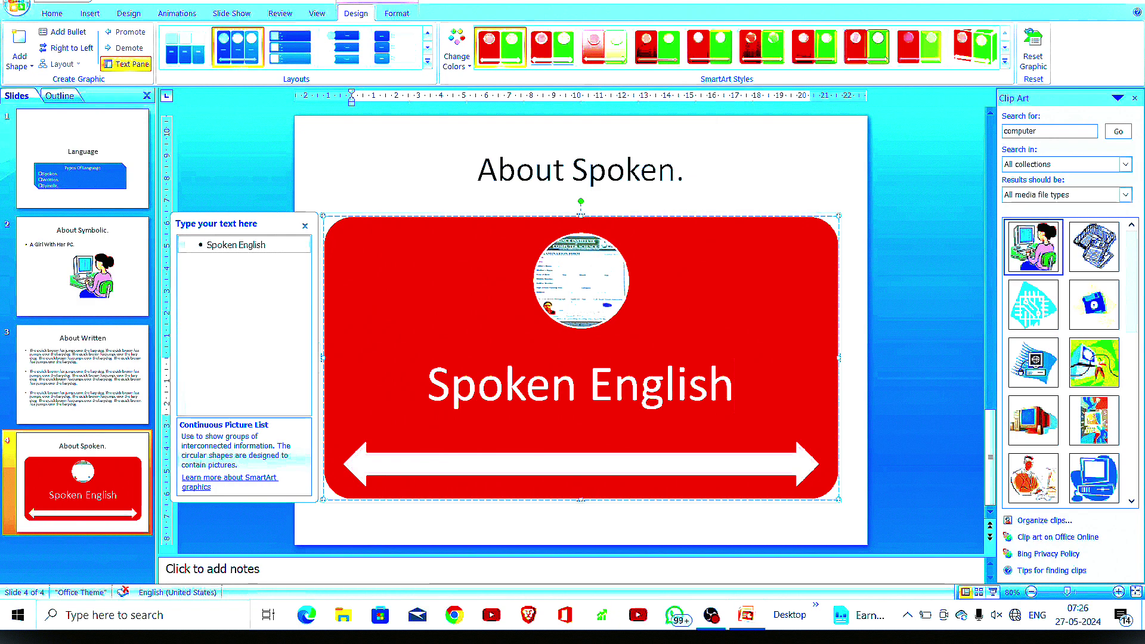
left_click(118, 224)
- View the Language, About Symbolic, About Written and About Spoken. slides, ending on slide 1
left_click(98, 153)
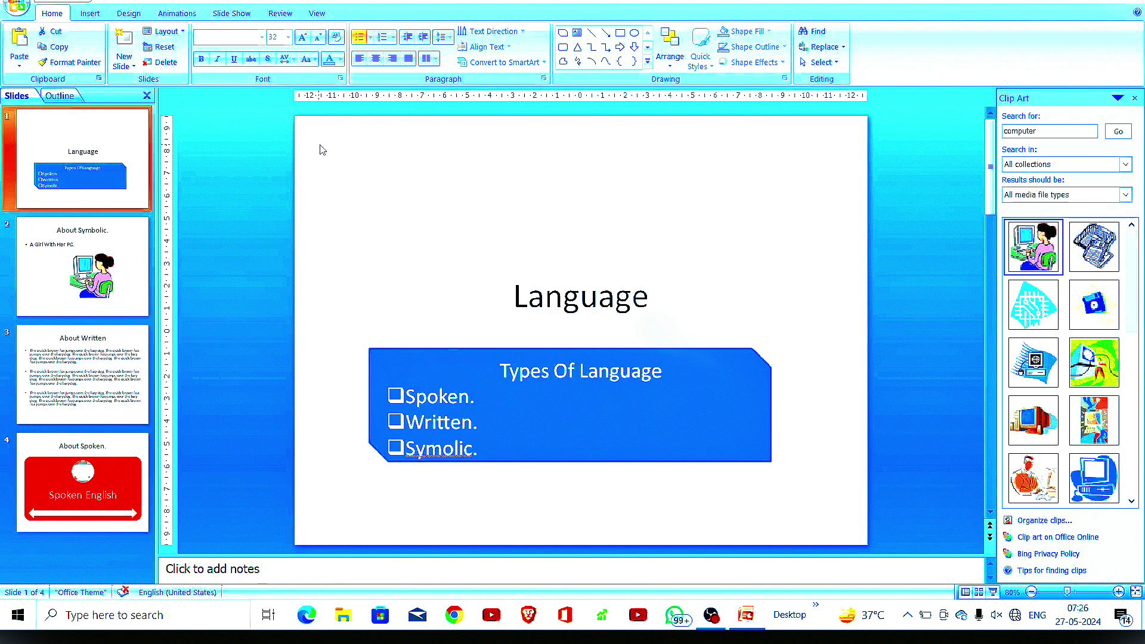
left_click(127, 303)
left_click(129, 397)
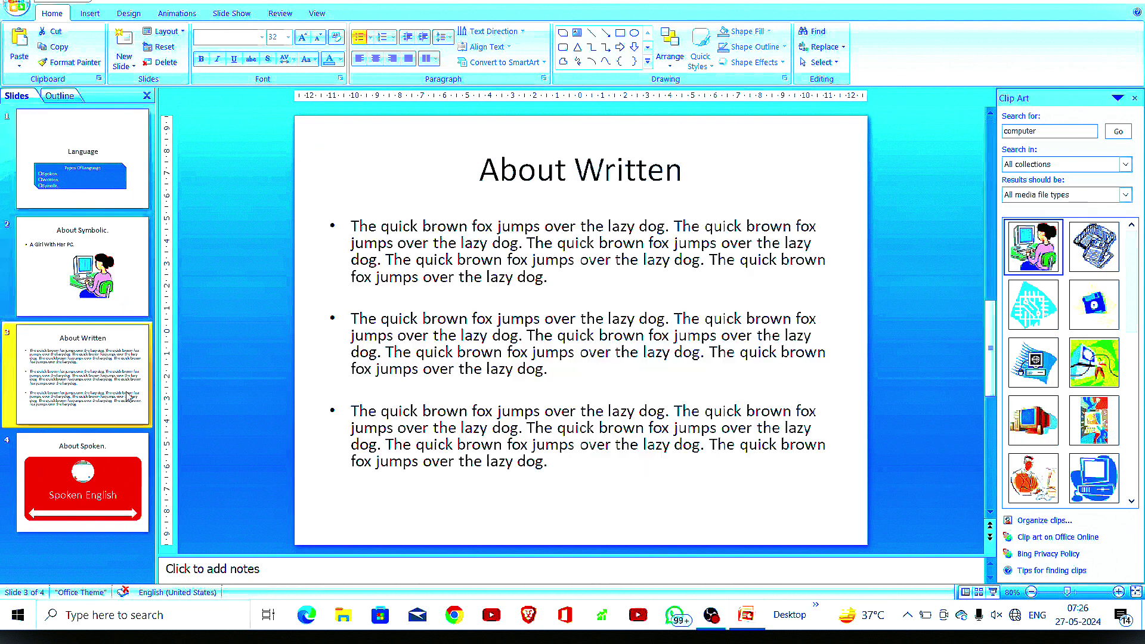
left_click(108, 502)
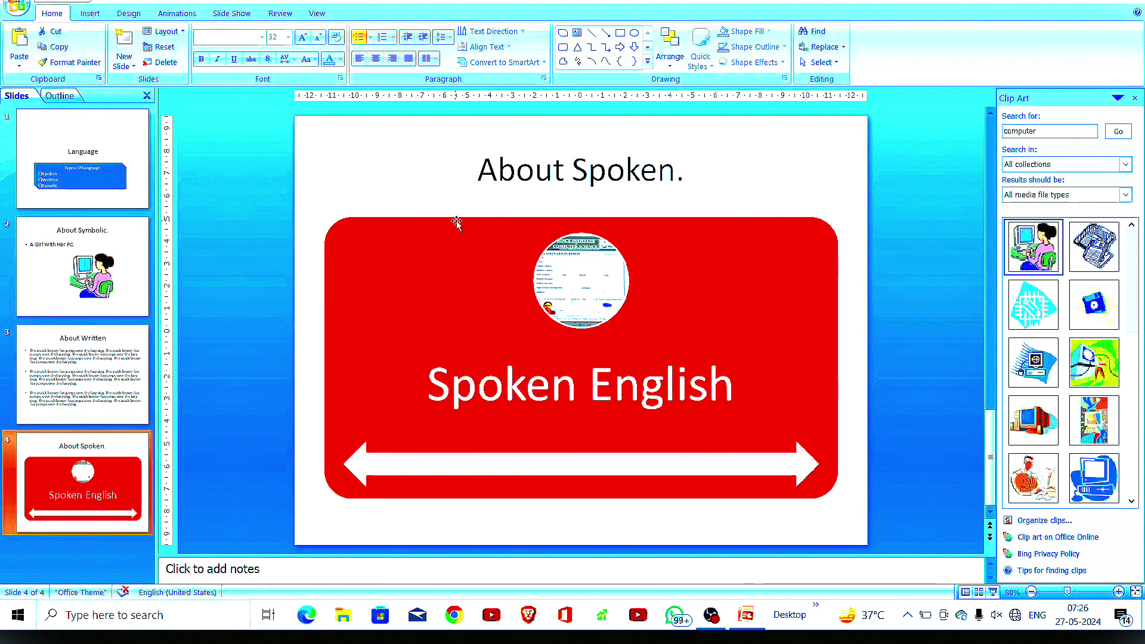
left_click(122, 202)
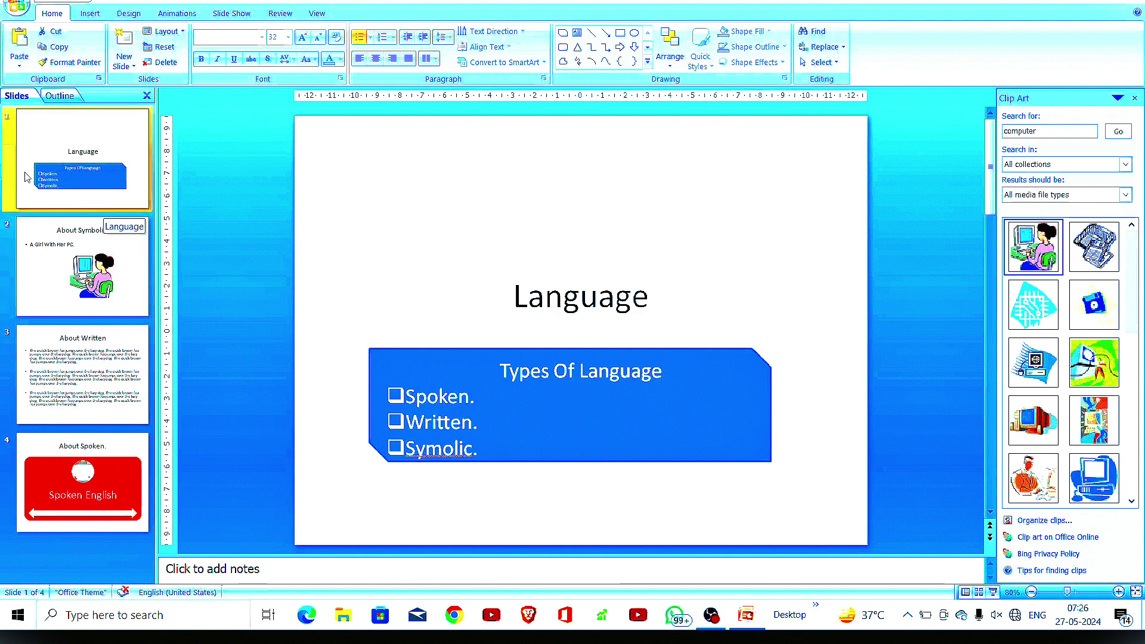
- Start a new photo album with a text box and a 1 picture layout
left_click(93, 15)
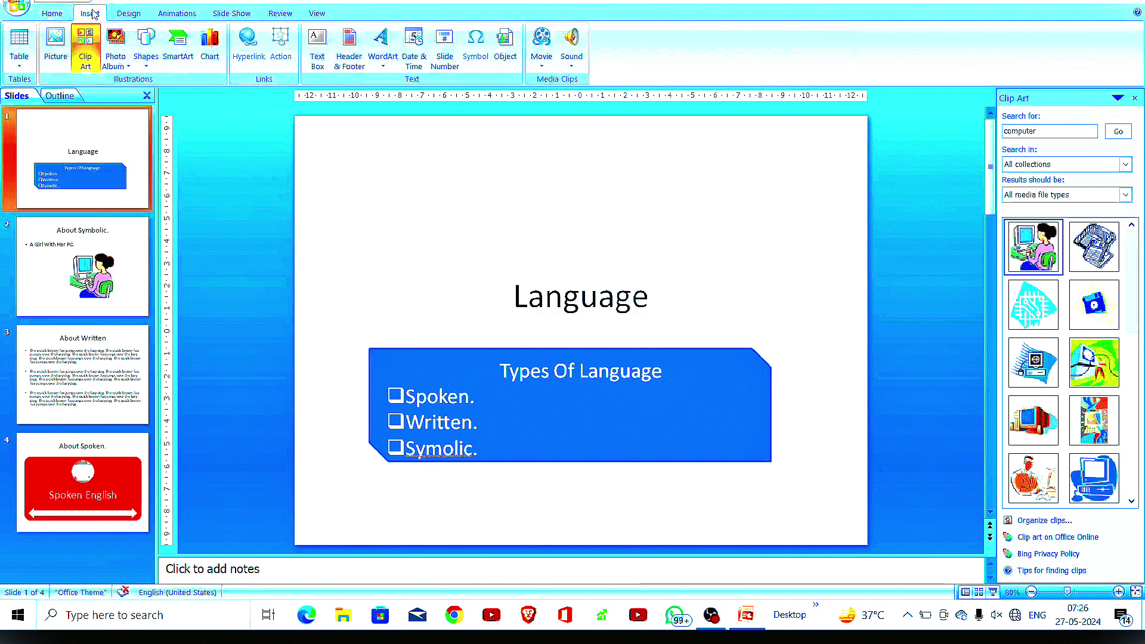
left_click(116, 39)
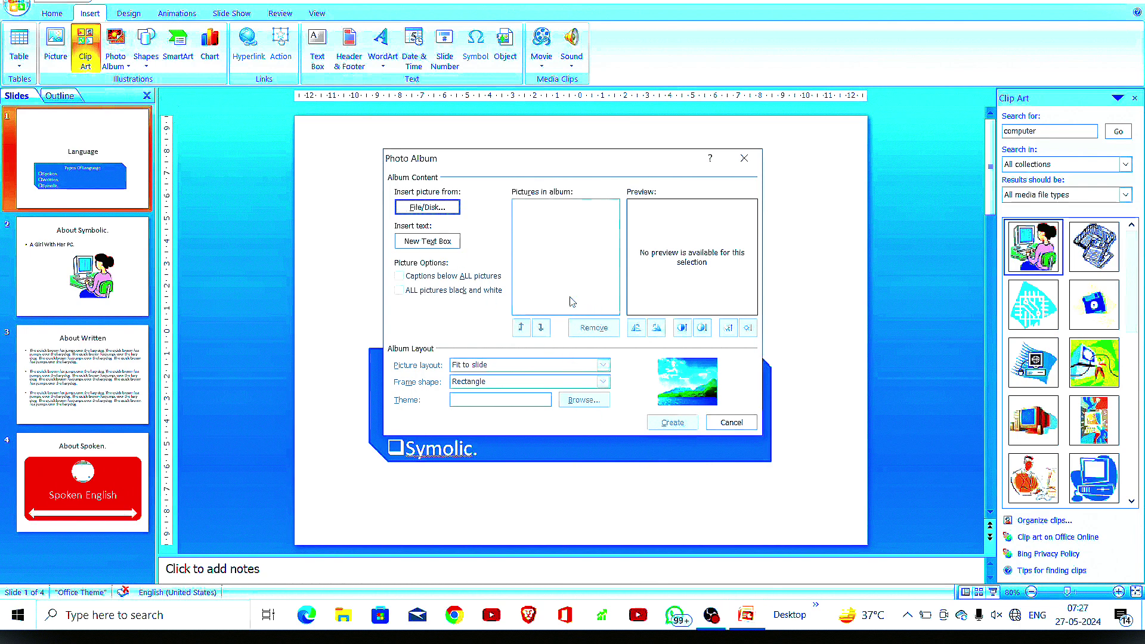
left_click(432, 240)
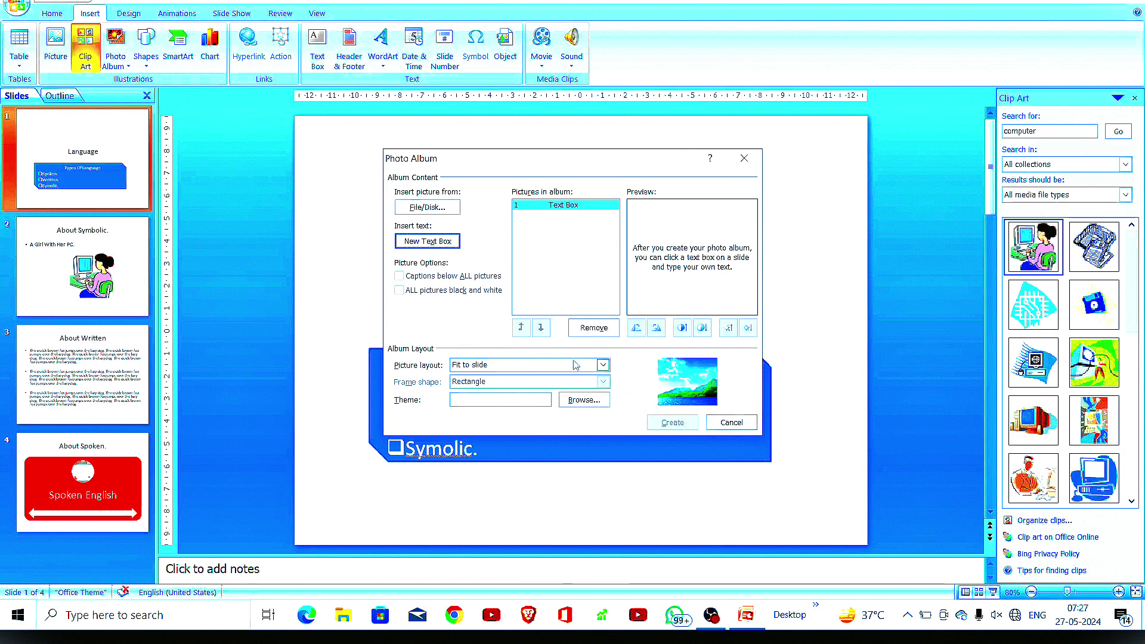
left_click(602, 366)
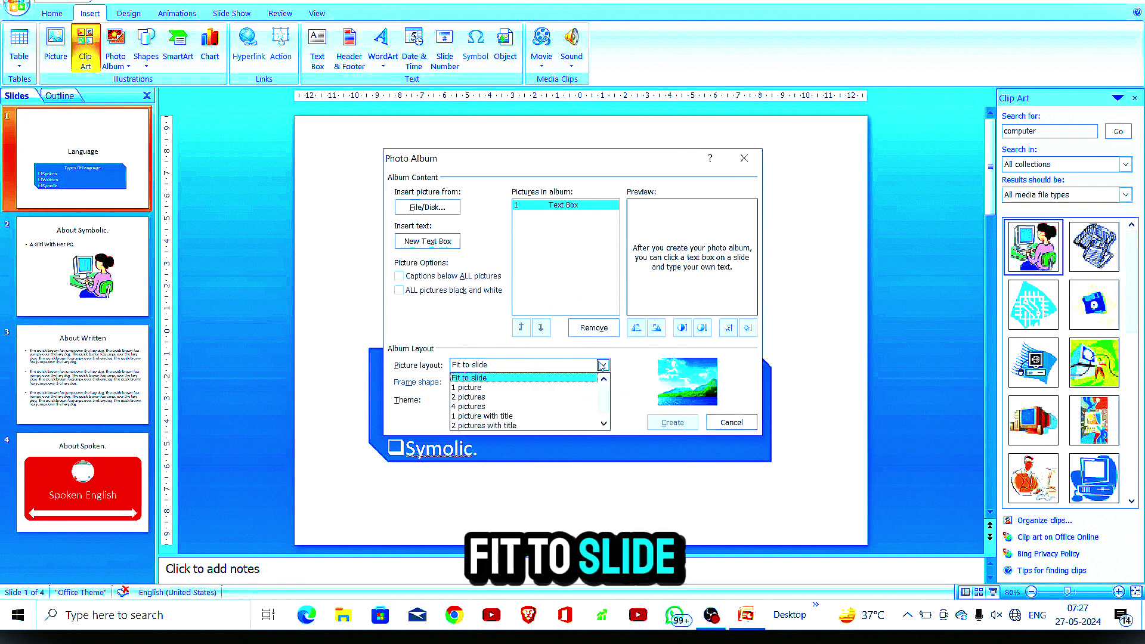
left_click(548, 387)
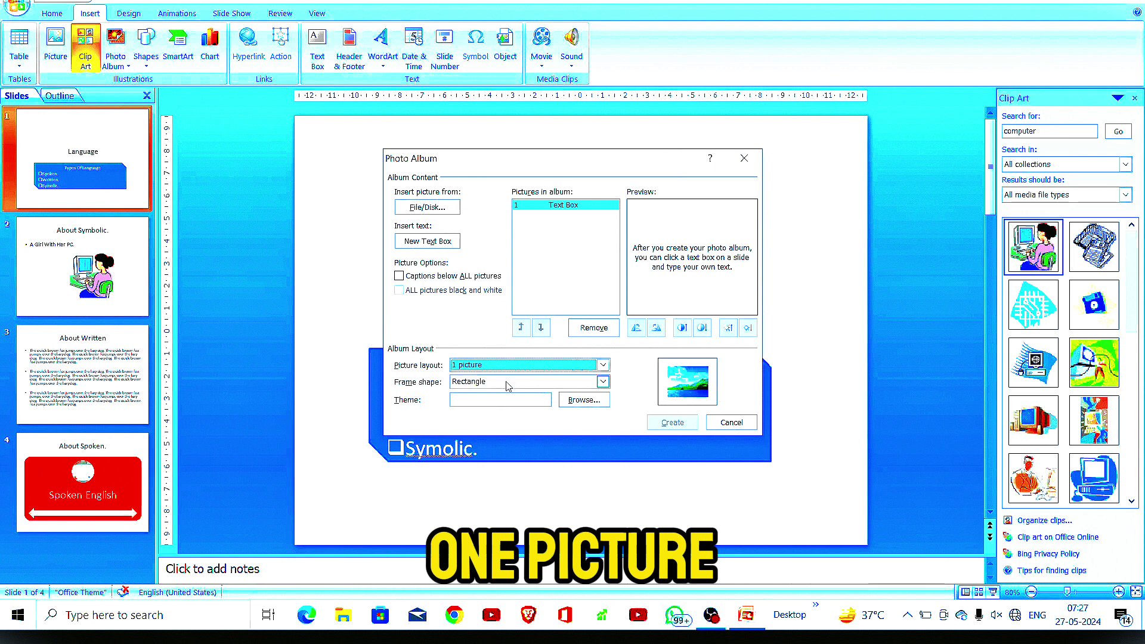
- Choose the Apex theme for the album, then close the dialog without creating it
left_click(587, 403)
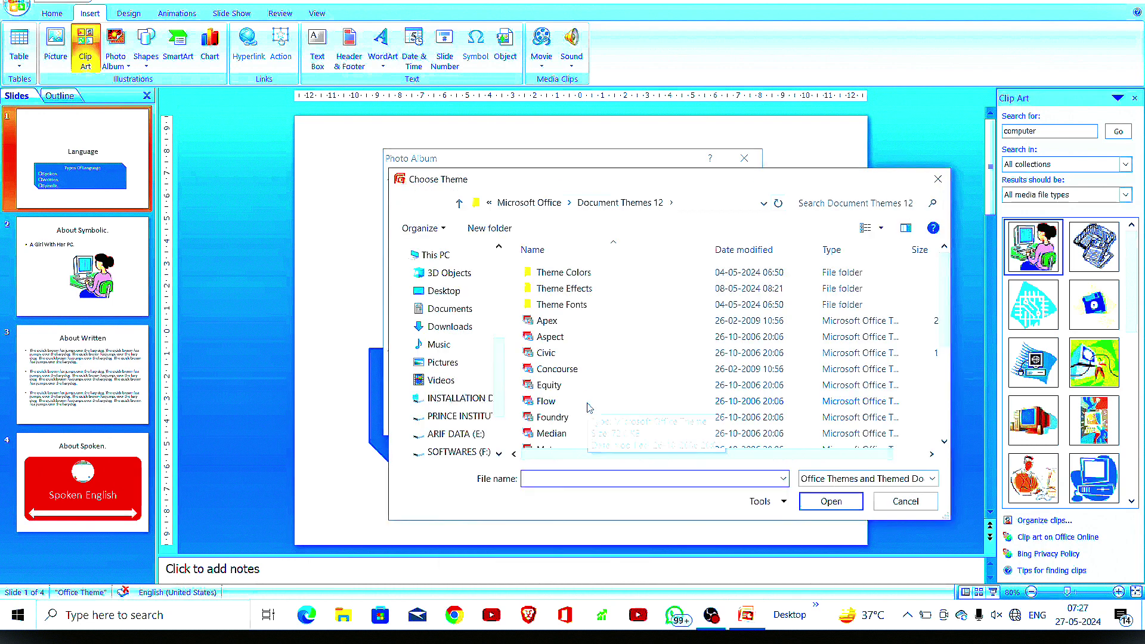
left_click(564, 324)
left_click(832, 502)
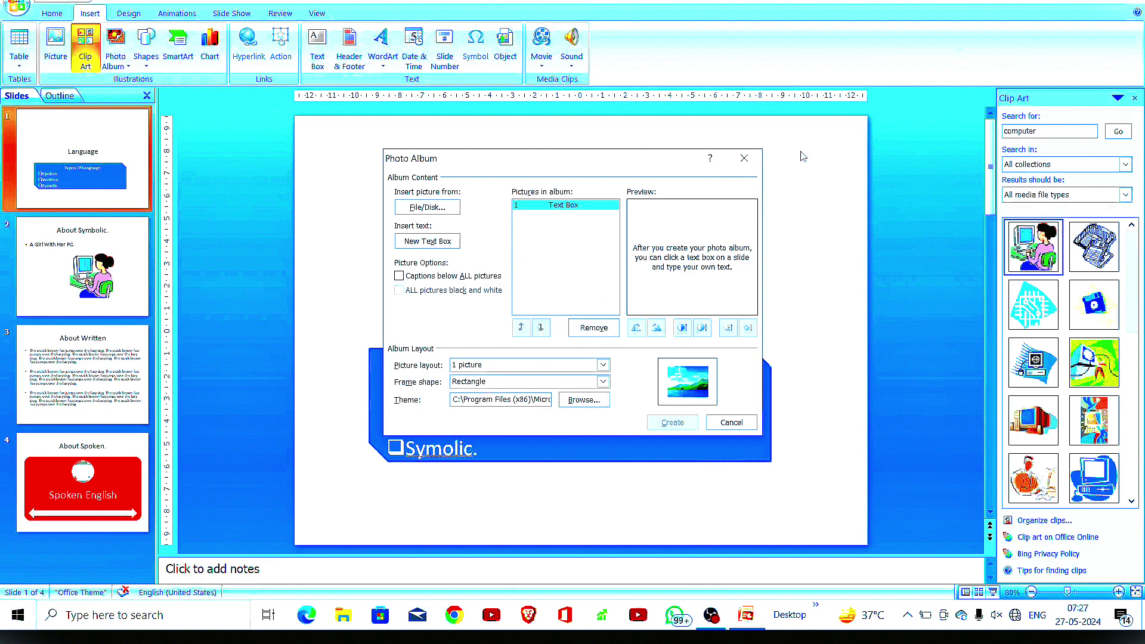
left_click(744, 158)
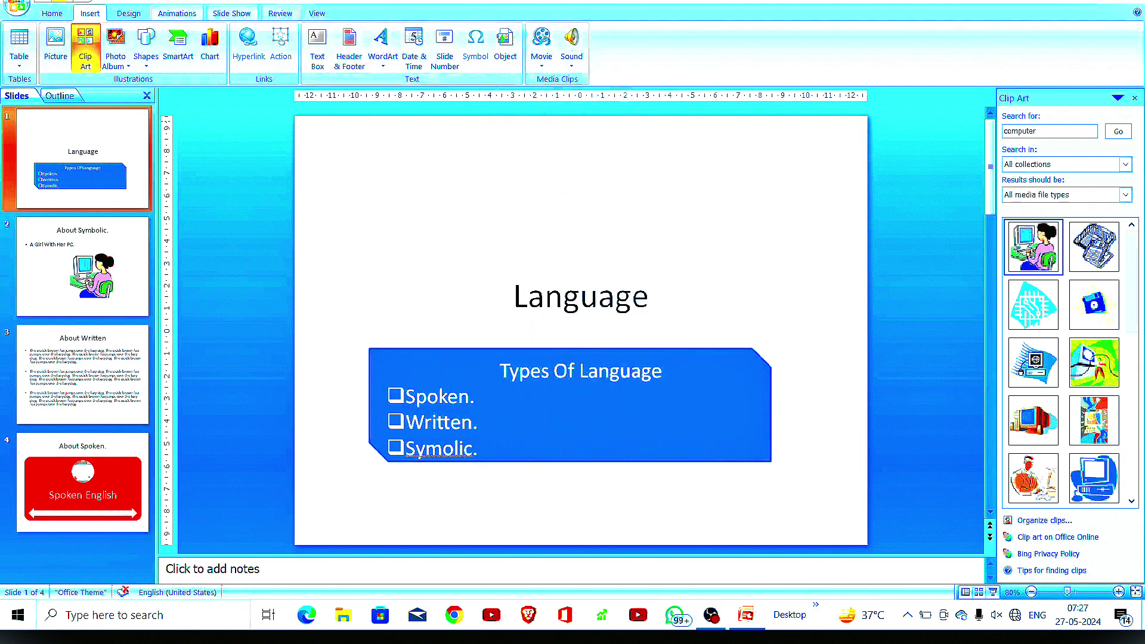
left_click(22, 60)
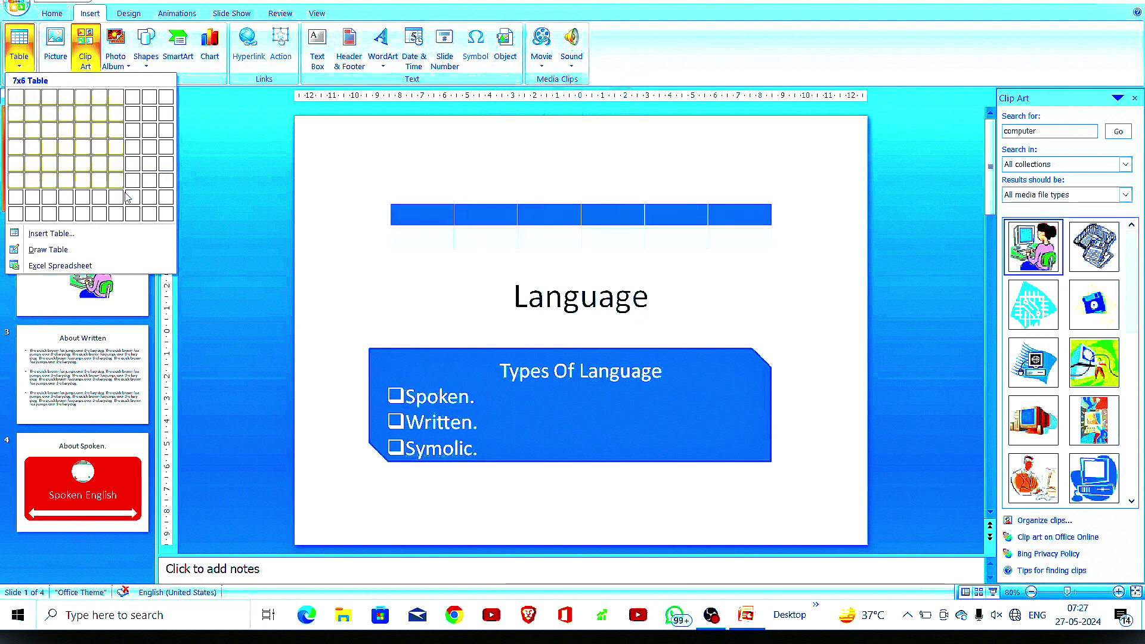
left_click(53, 55)
left_click(52, 55)
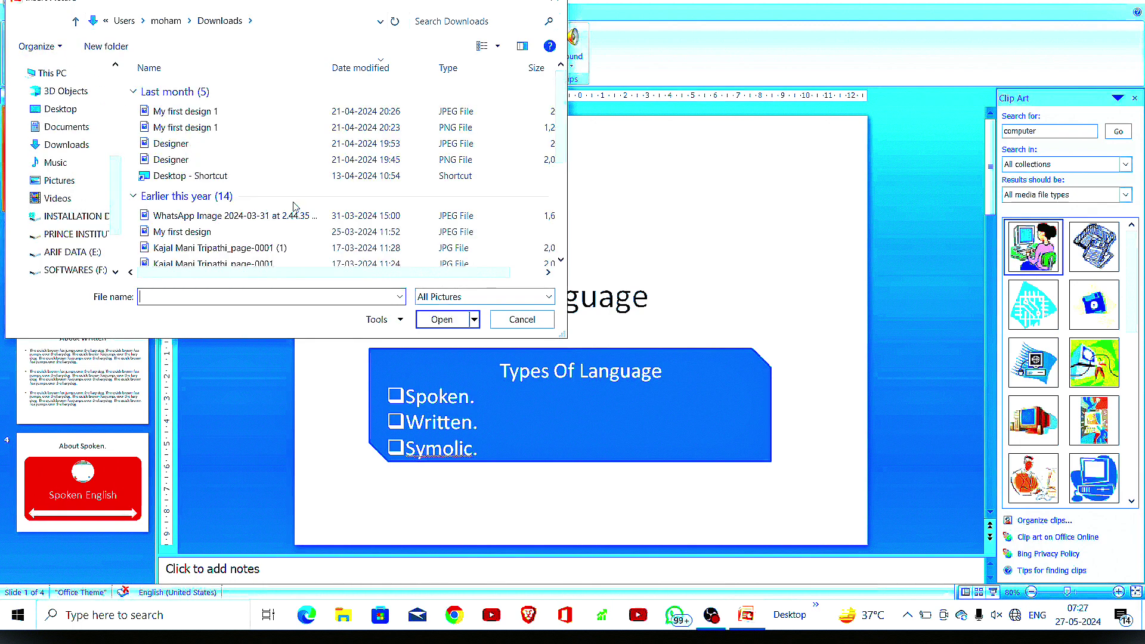
left_click(542, 3)
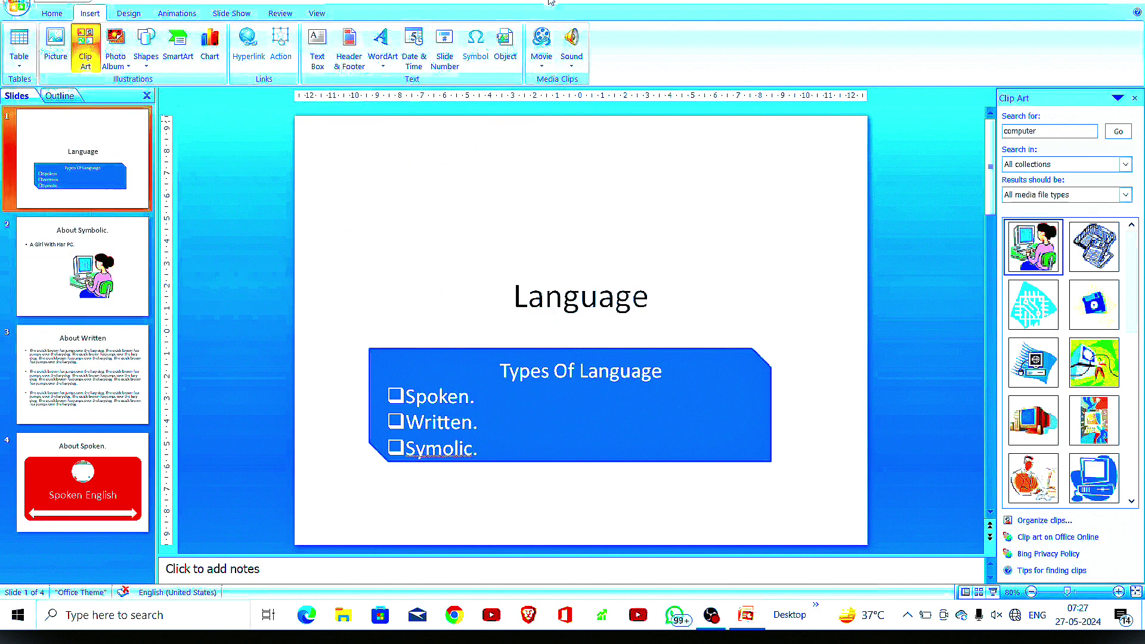
- Draw a Smiley Face shape above the Language title
left_click(154, 47)
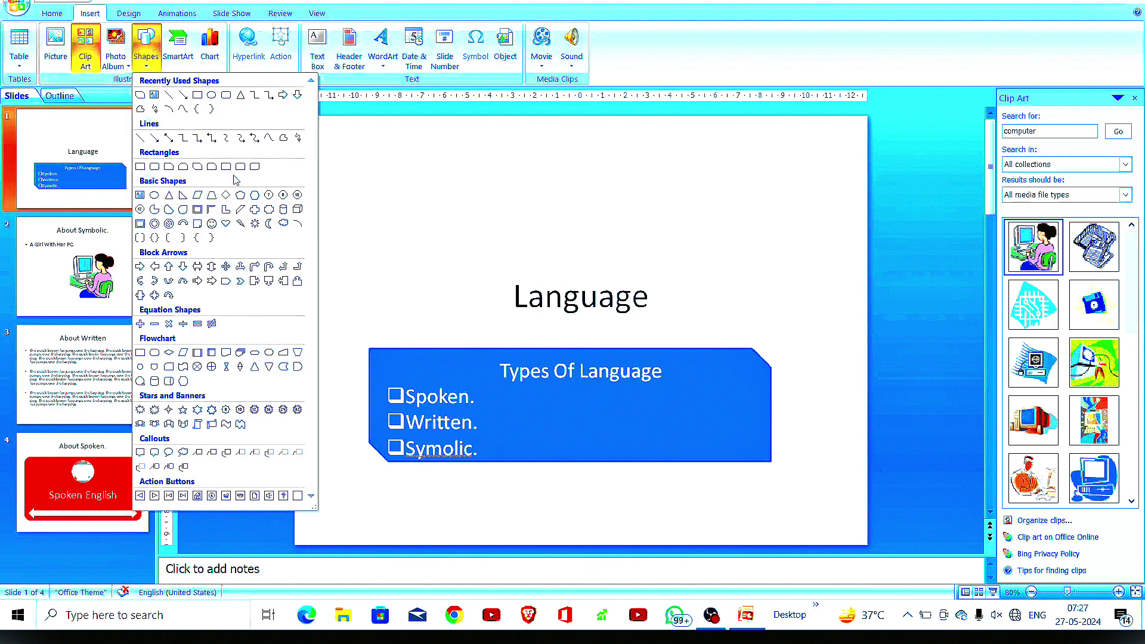
left_click(212, 223)
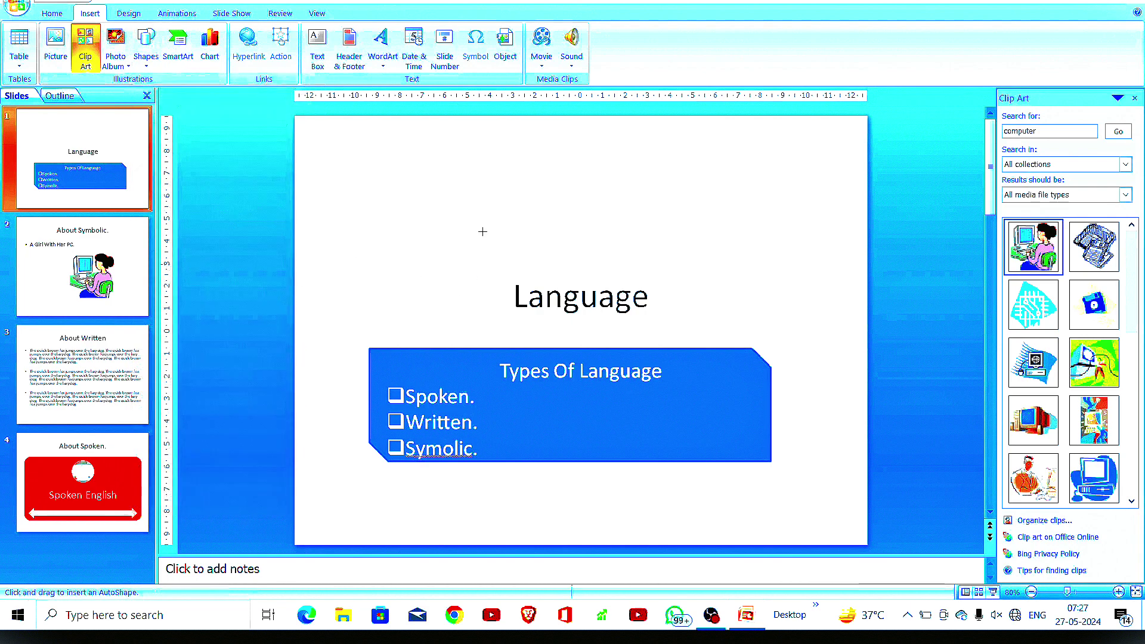
mouse_move(526, 284)
left_mouse_down()
mouse_move(572, 169)
mouse_move(658, 143)
mouse_move(604, 145)
left_mouse_up()
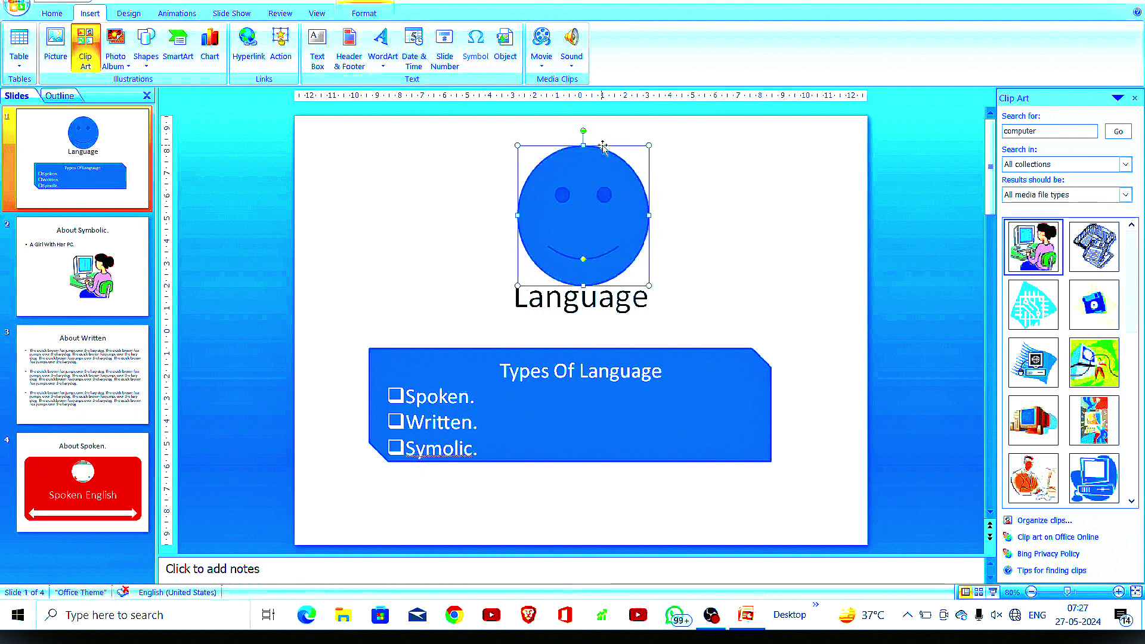
left_click(441, 229)
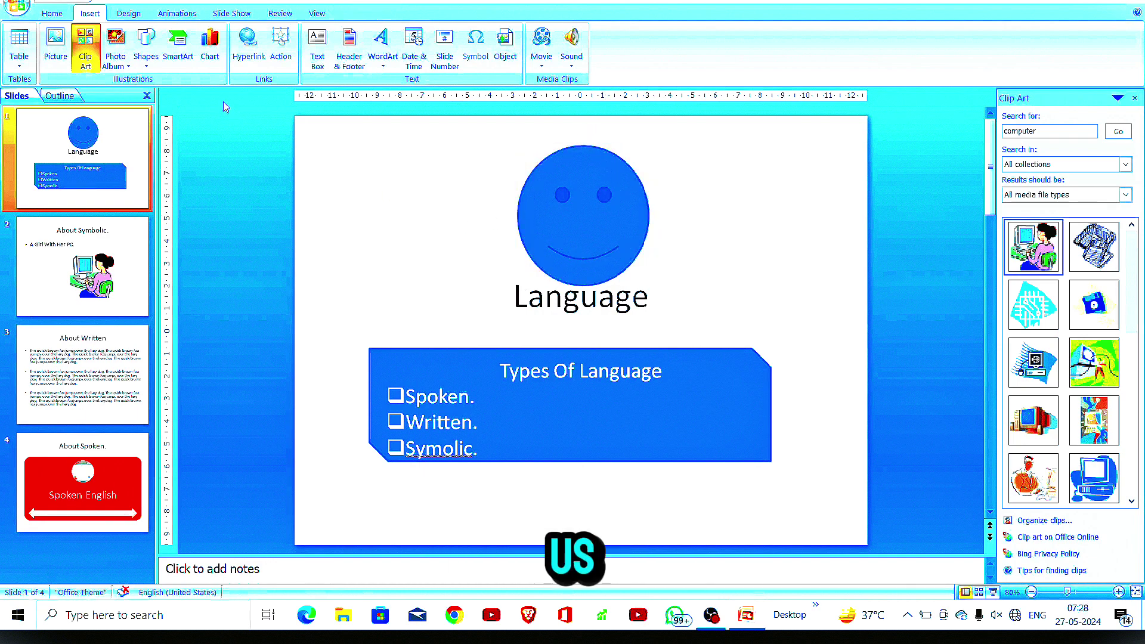
- Open and cancel the SmartArt gallery, then put the cursor in the Types Of Language text
left_click(183, 56)
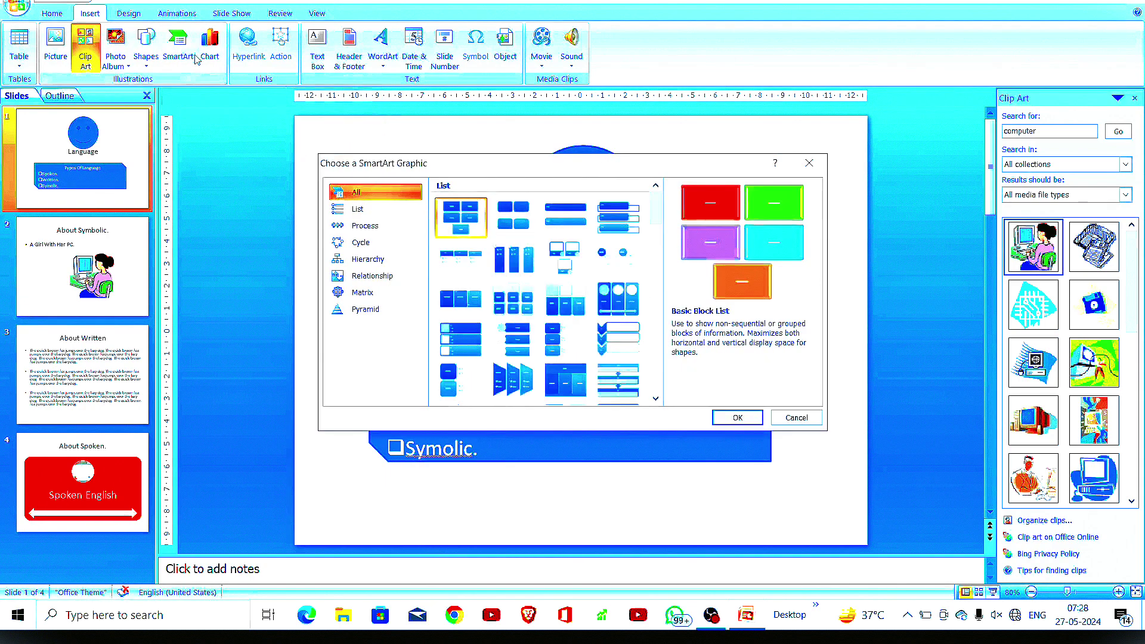
left_click(808, 163)
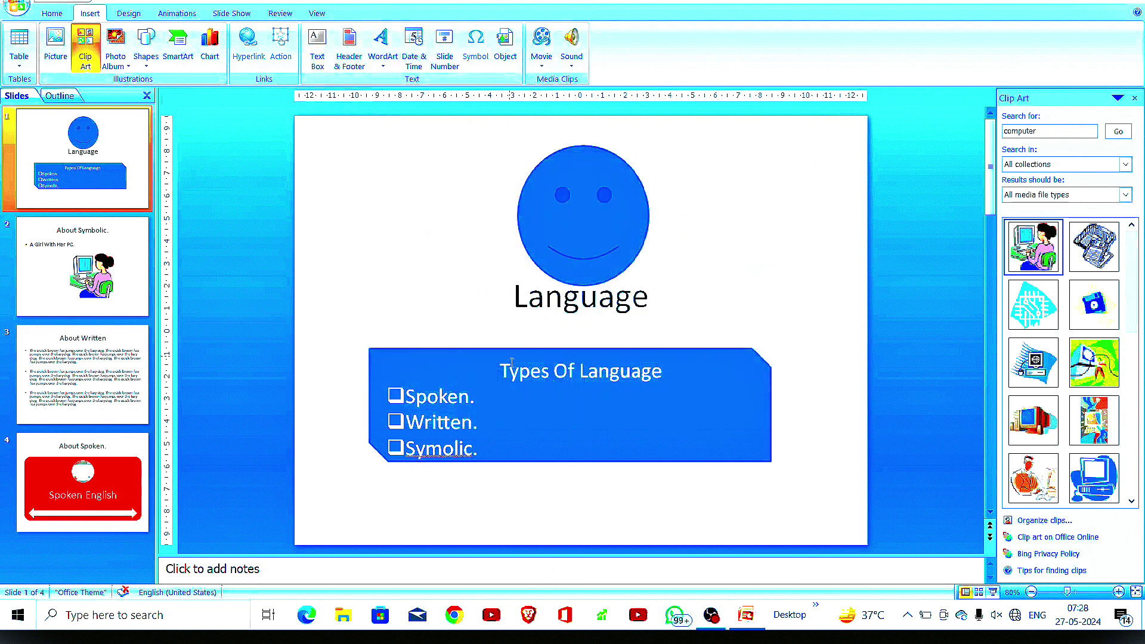
left_click(523, 415)
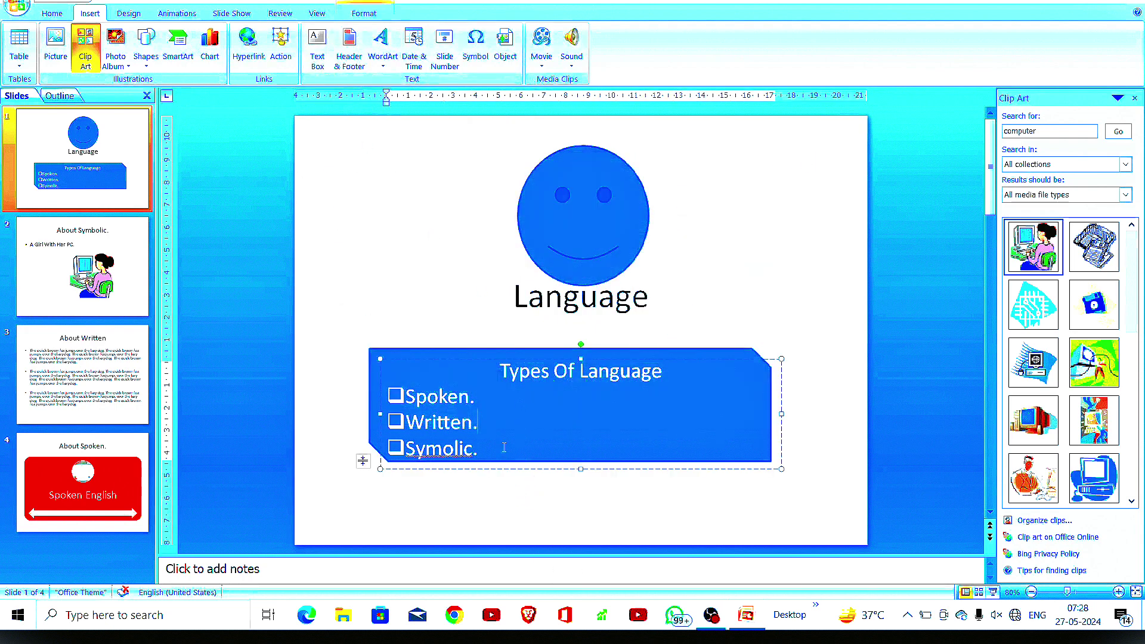
- Hyperlink all Types Of Language text to 'ELECETRICITY OCT. BILL UPPCL 2022' in ELECTRICITY BILL MONTHS
left_click_drag(501, 447, 316, 373)
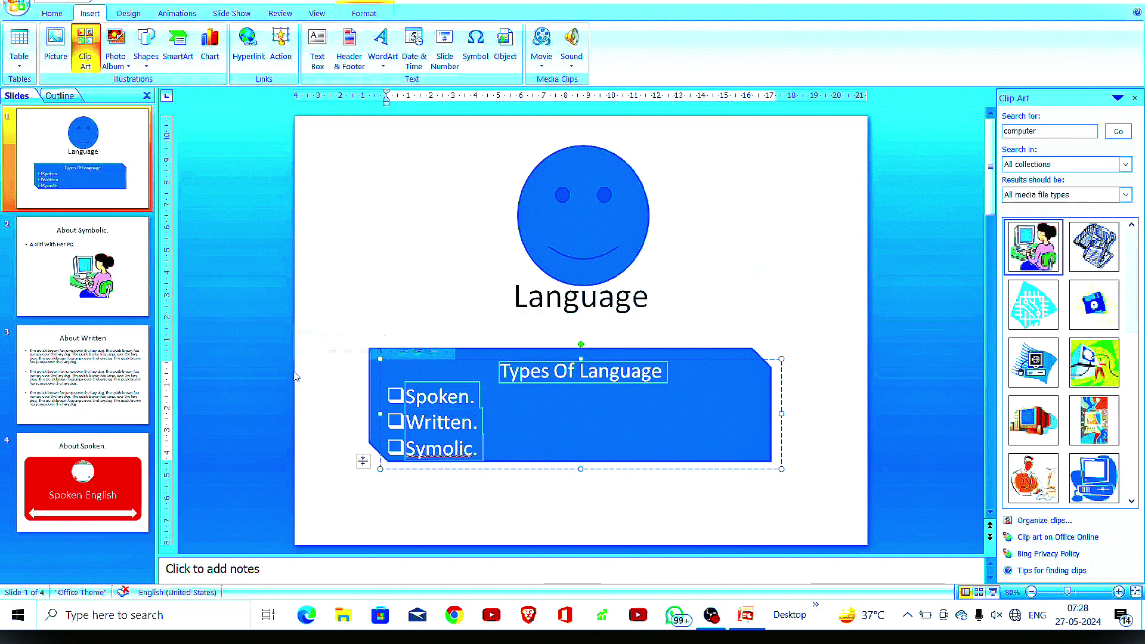
left_click(246, 48)
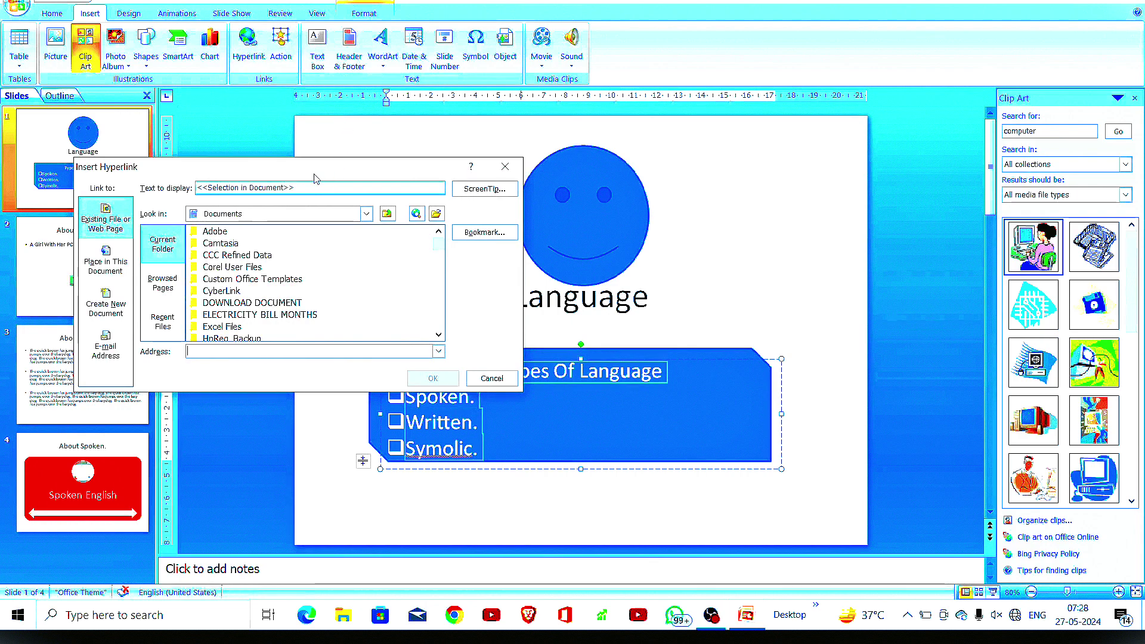
double_click(284, 315)
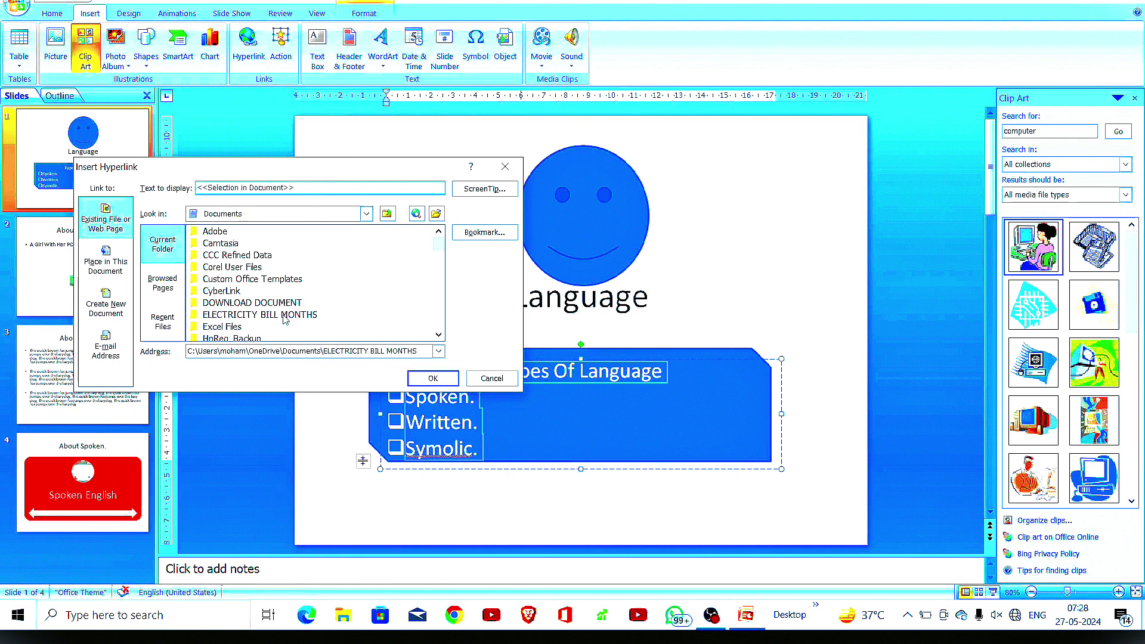
left_click(250, 245)
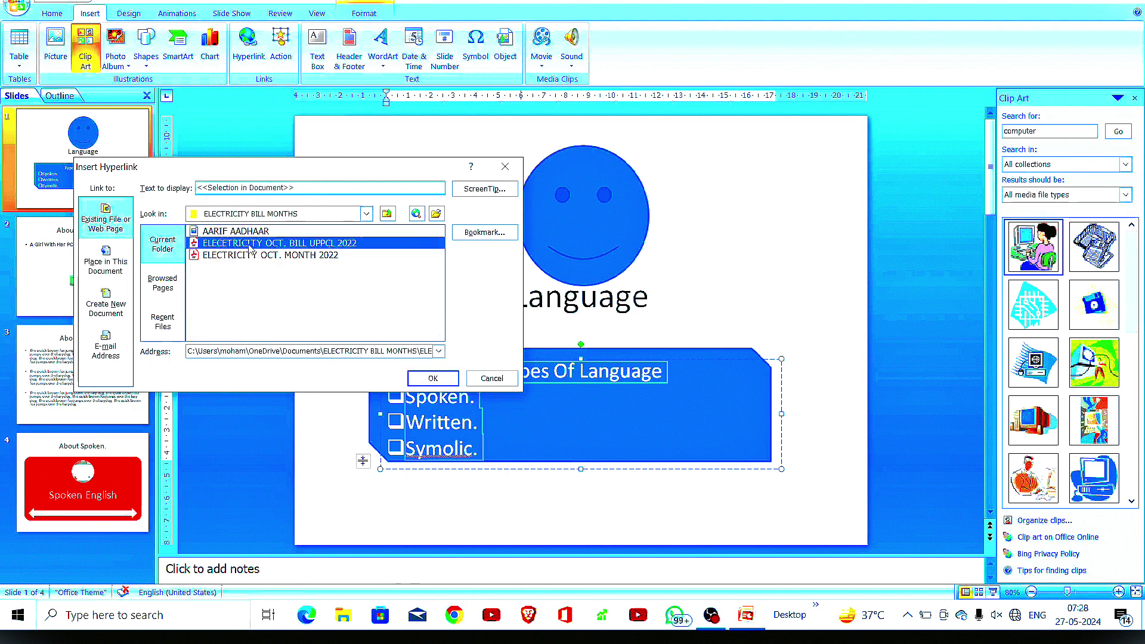
left_click(434, 379)
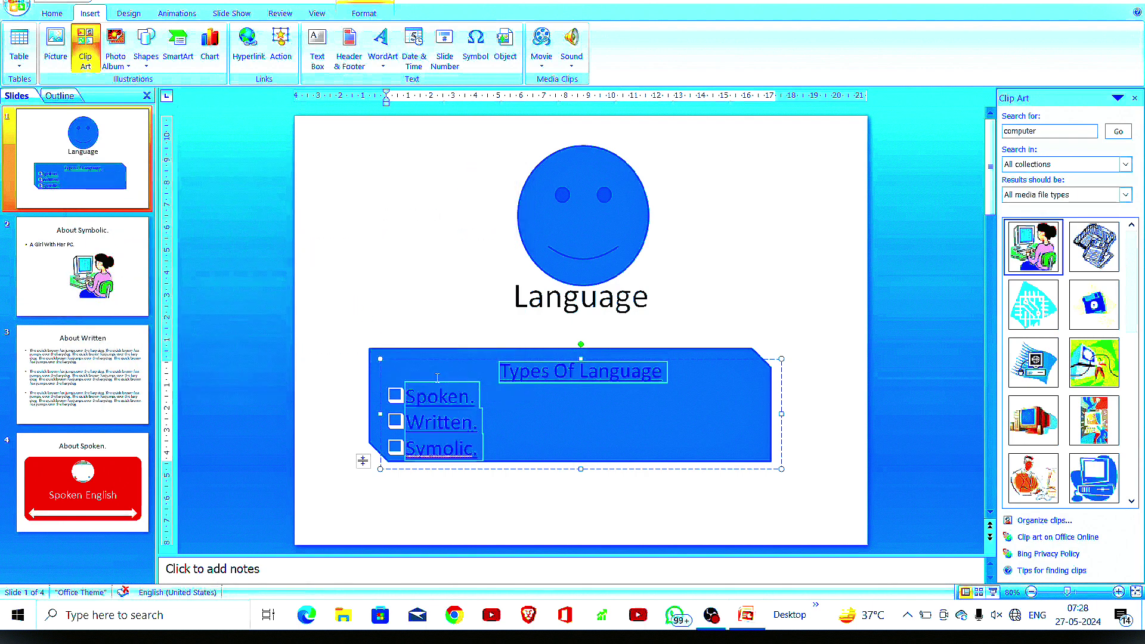
left_click(483, 441)
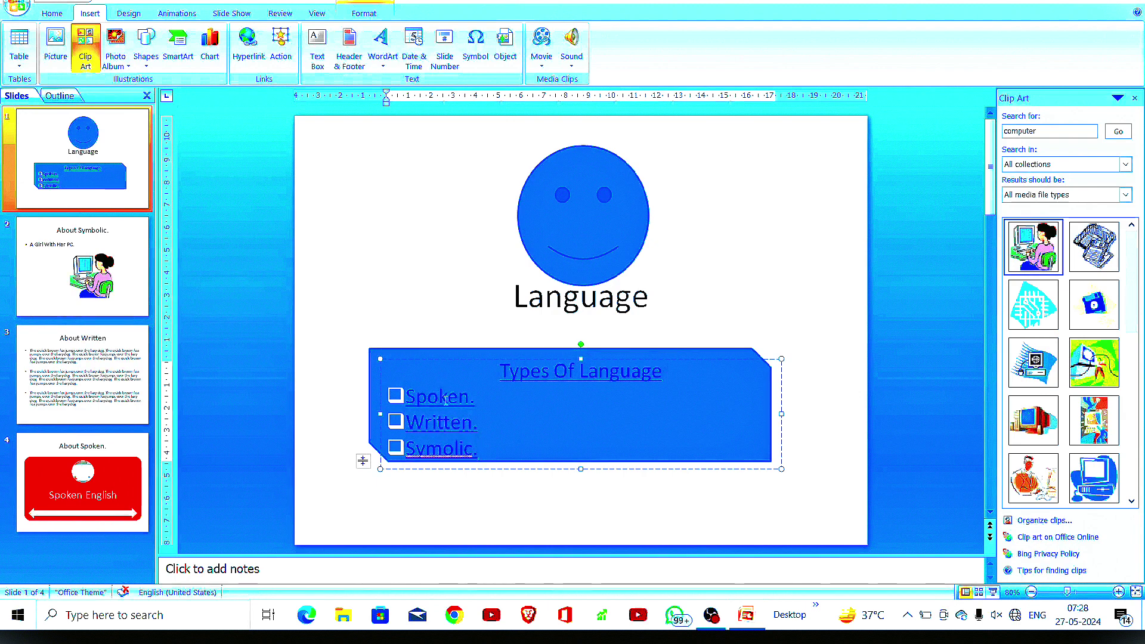
left_click(556, 386)
left_click(516, 491)
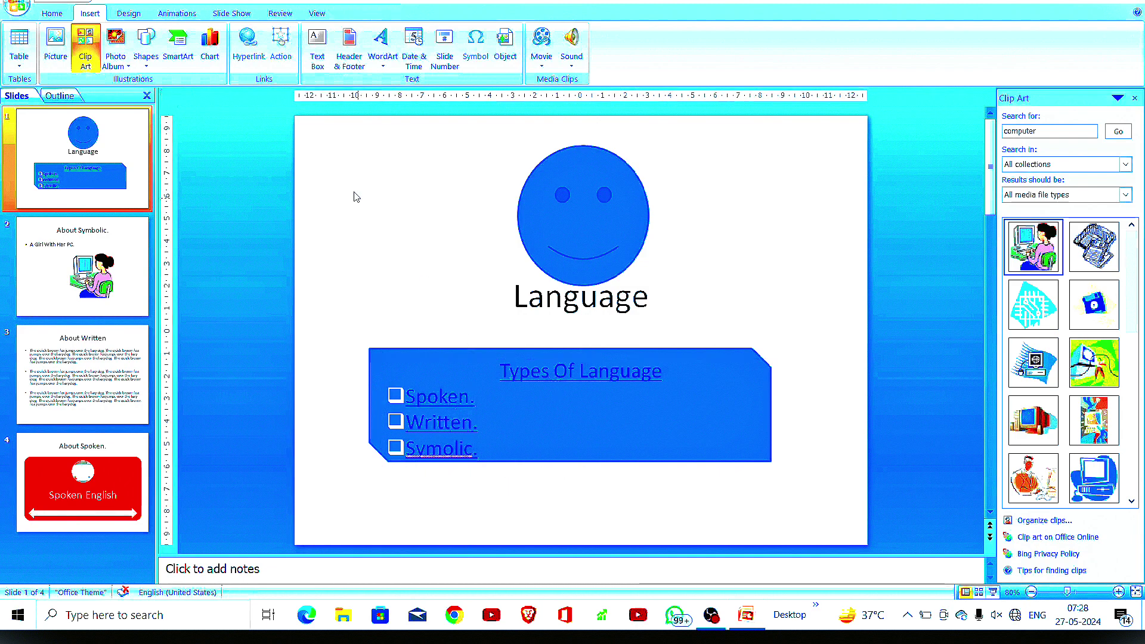
- Hyperlink the Language title to the October electricity bill file in ELECTRICITY BILL MONTHS
left_click(528, 295)
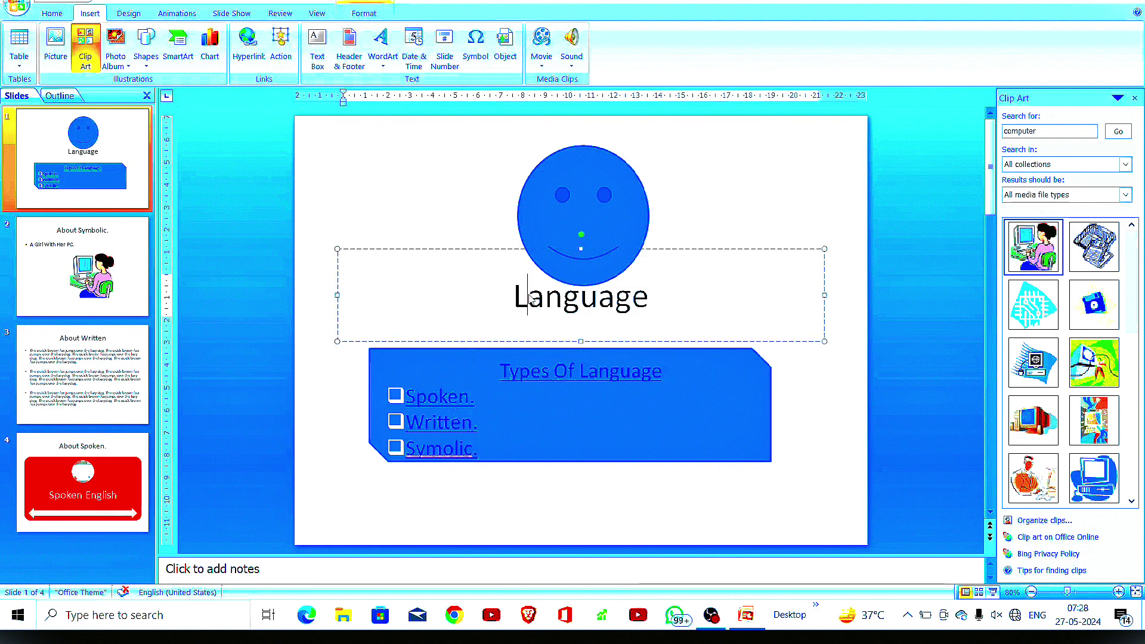
left_click(661, 308)
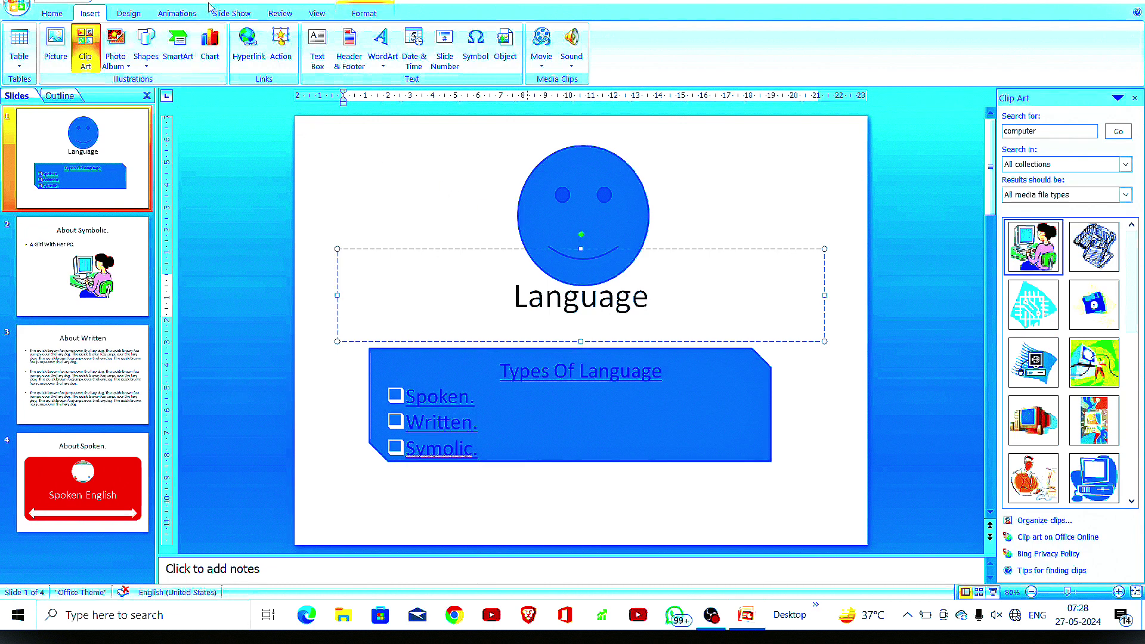
left_click(256, 43)
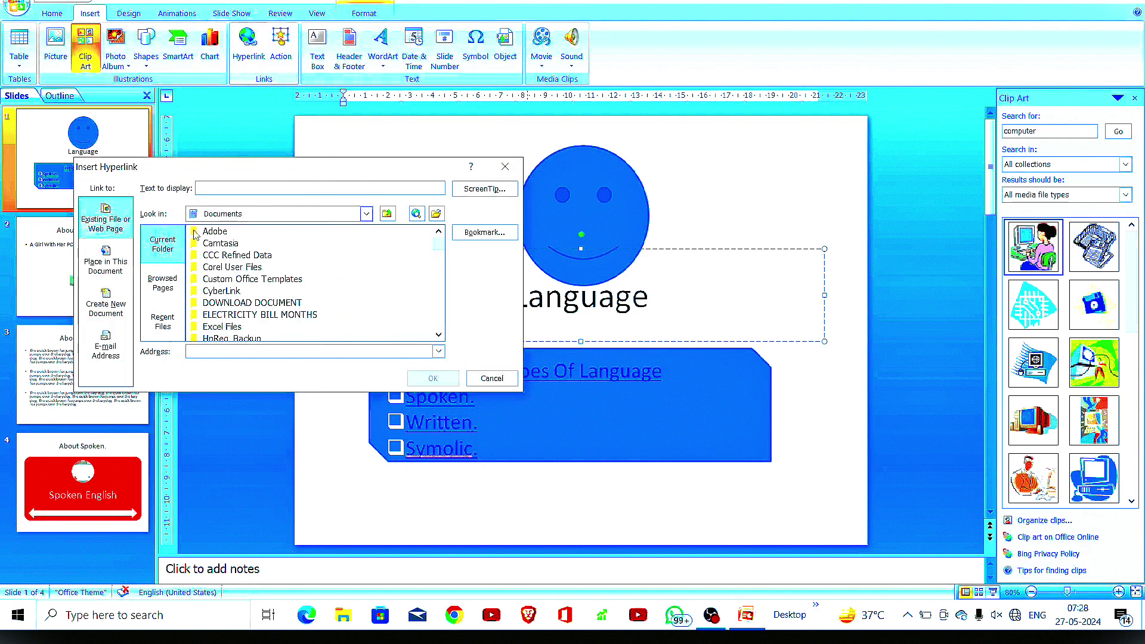
double_click(267, 315)
left_click(293, 244)
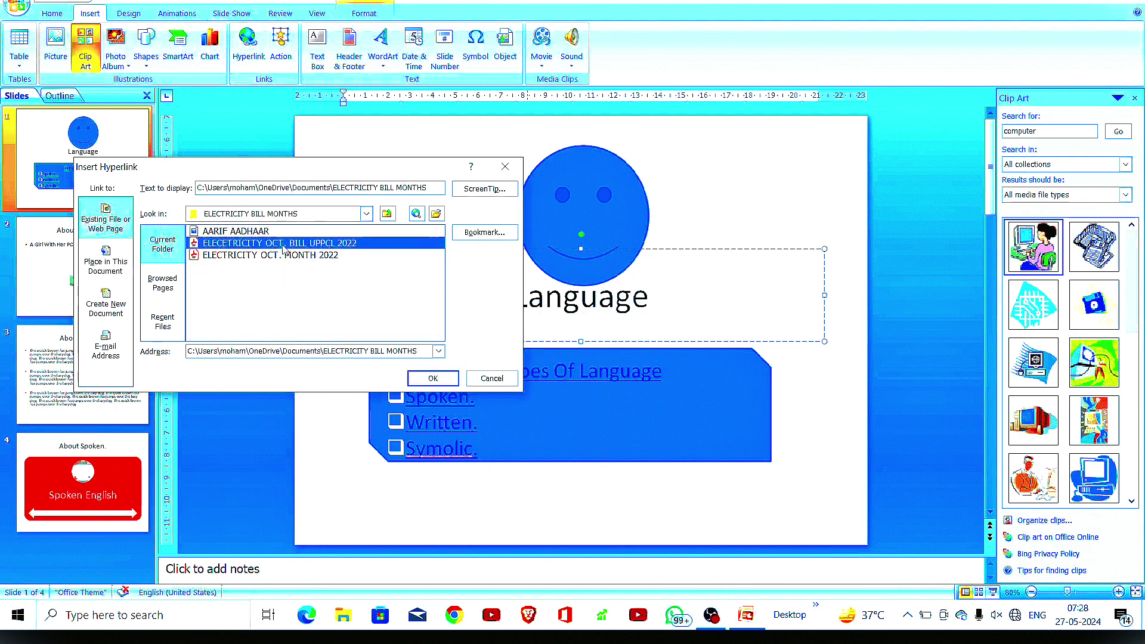
left_click(434, 379)
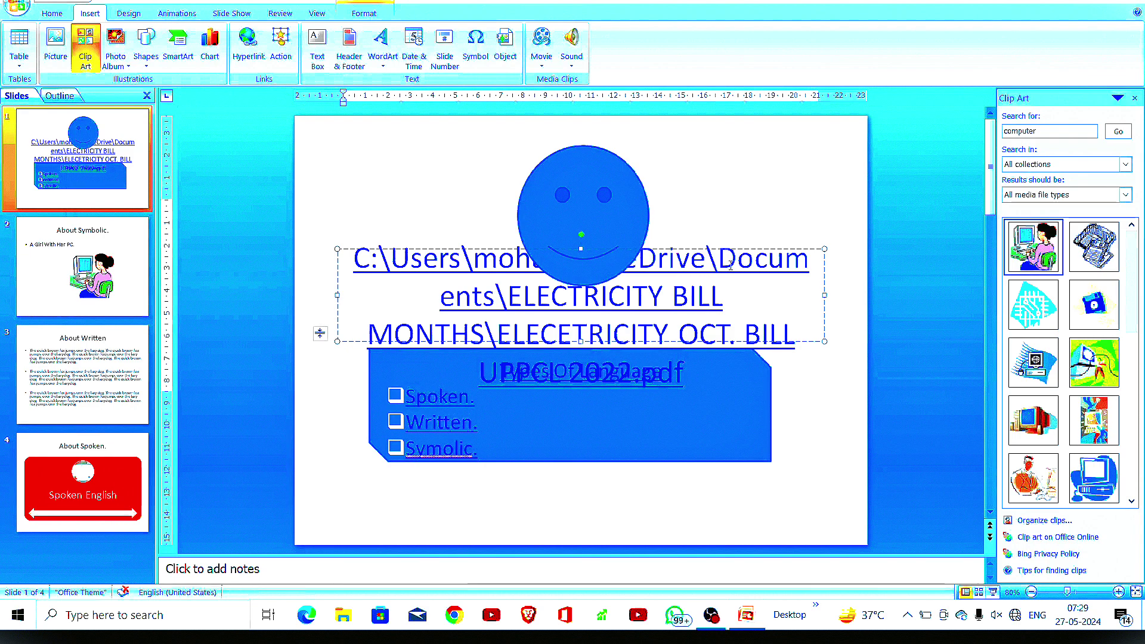
- Try to edit the title's hyperlink, then cancel after the could-not-open-file error
left_click(740, 290)
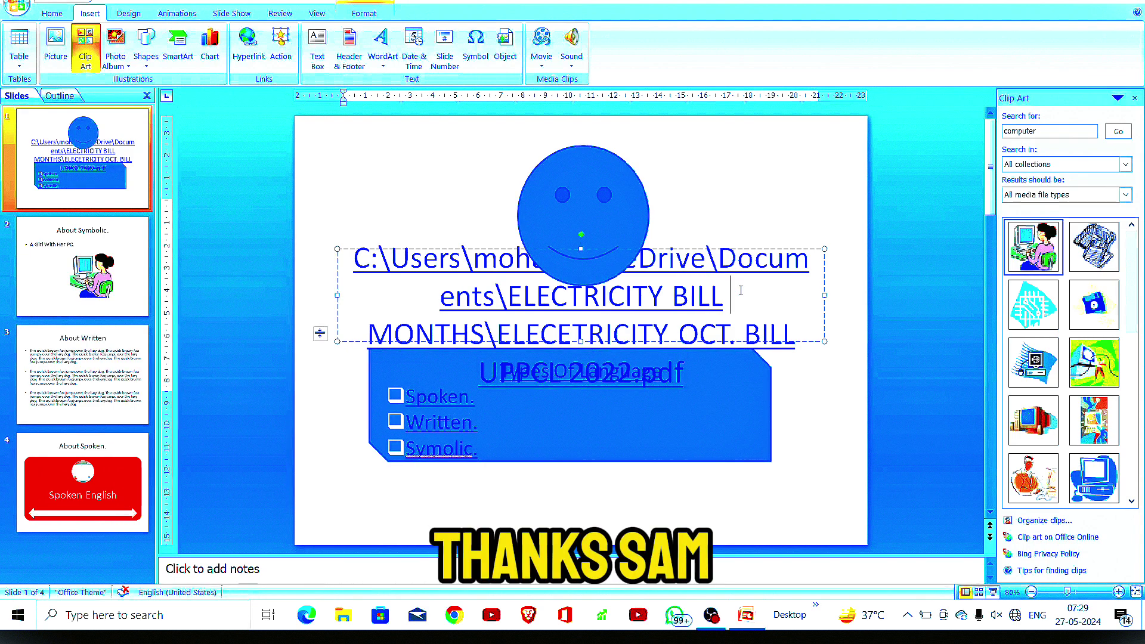
double_click(690, 305)
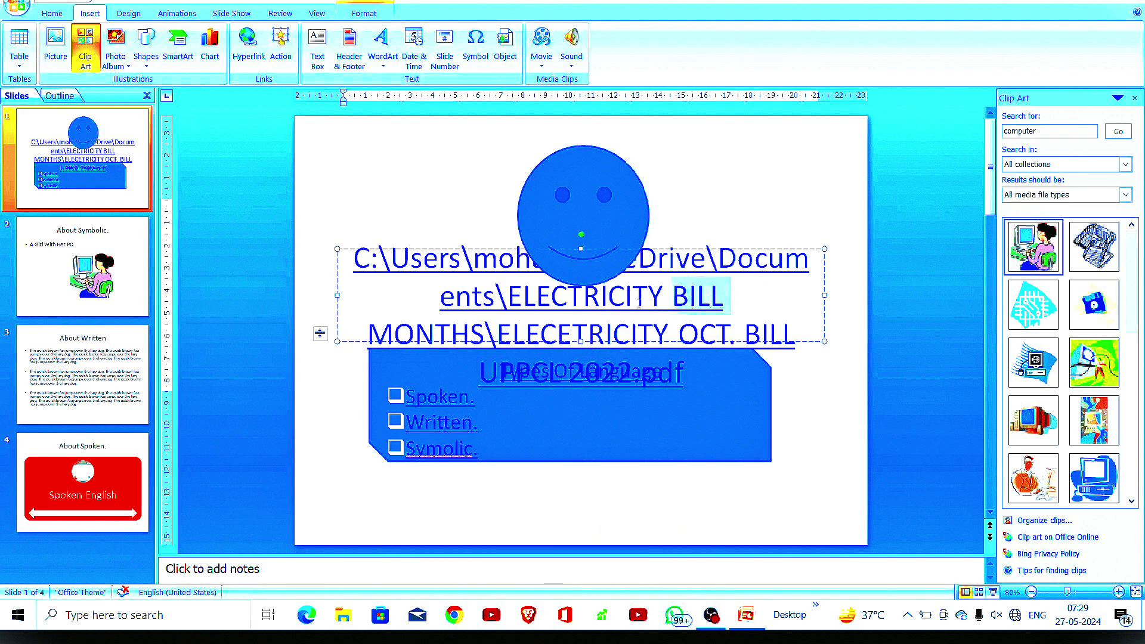
left_click_drag(390, 259, 768, 300)
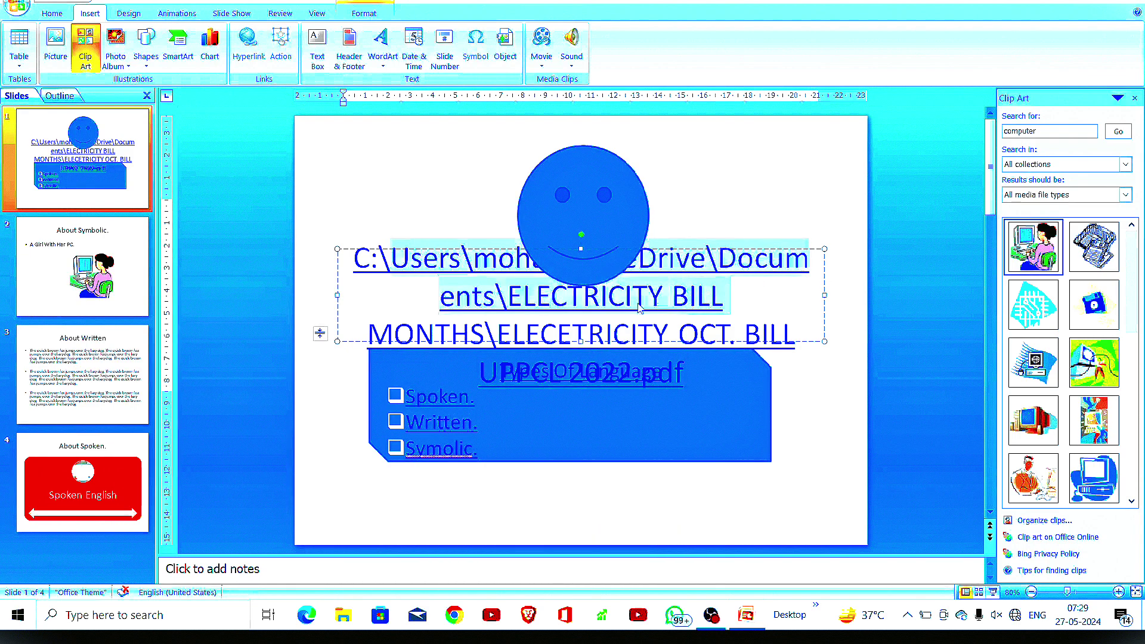
left_click(768, 301)
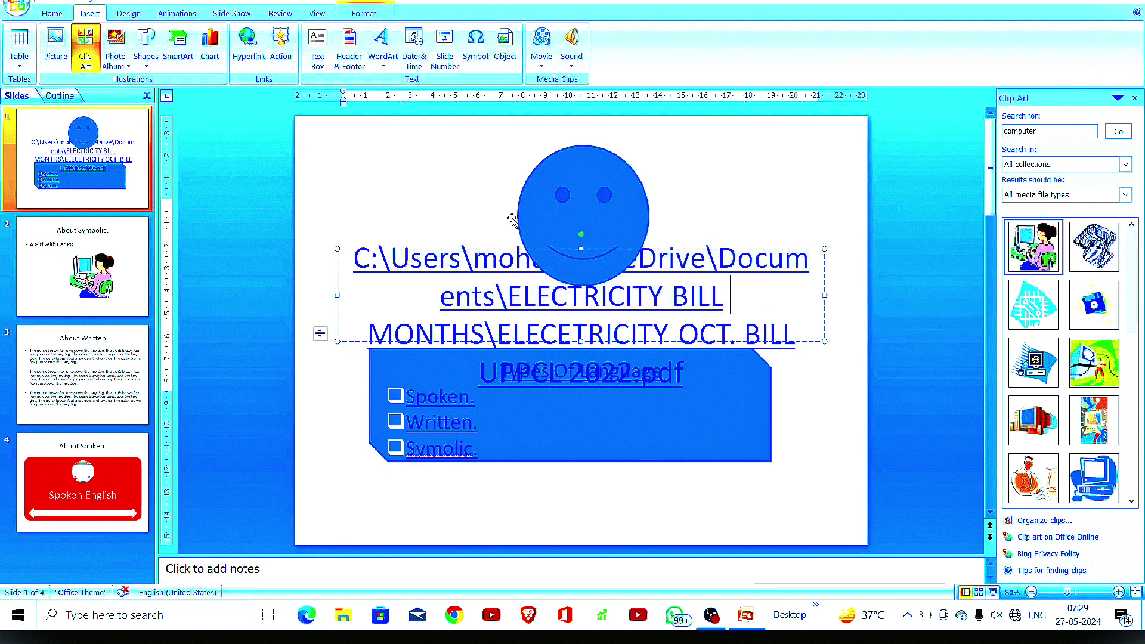
left_click(248, 45)
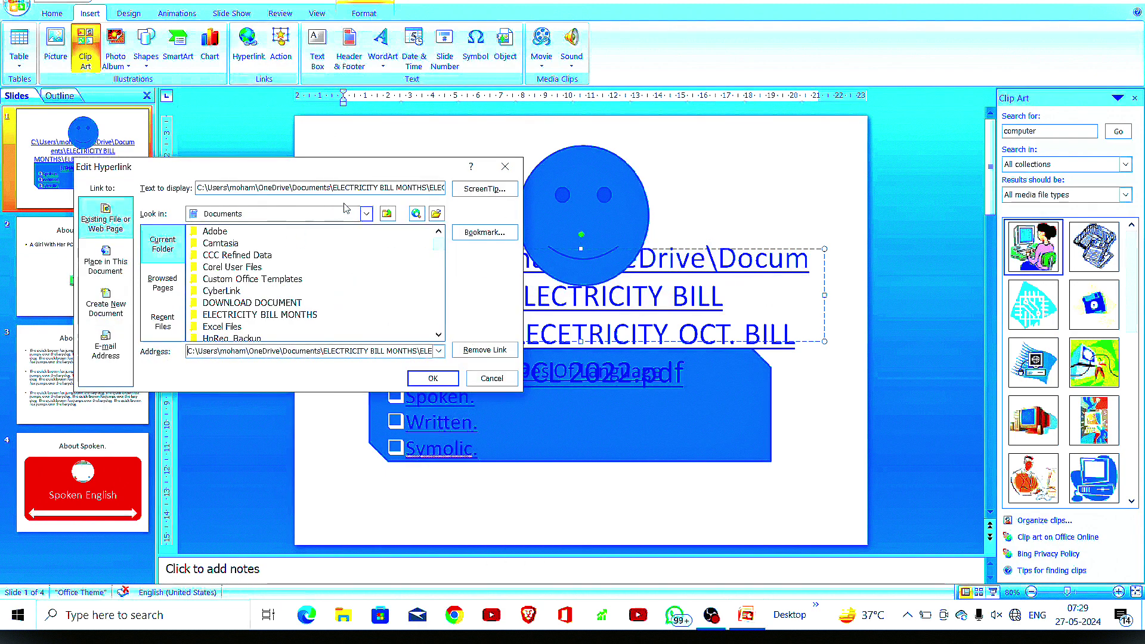
left_click(471, 236)
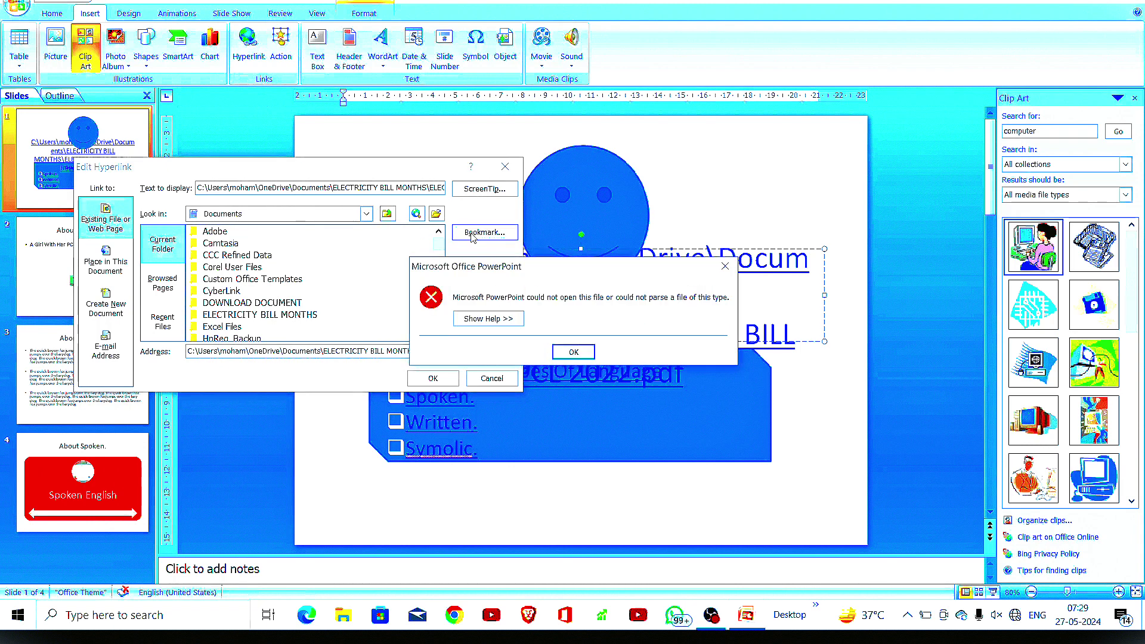
left_click(570, 352)
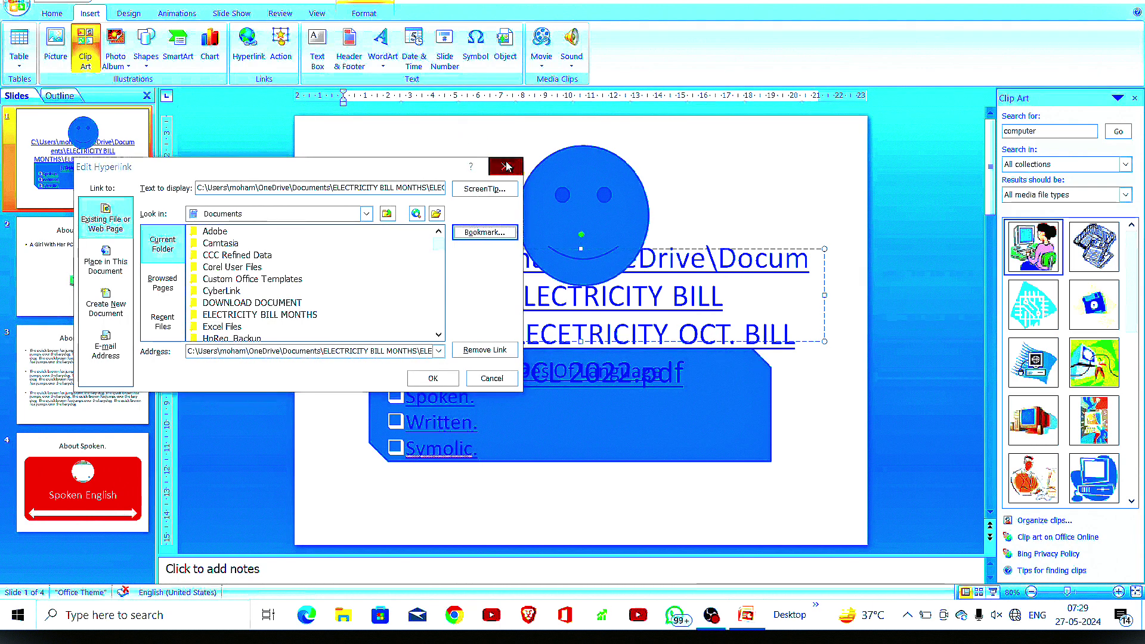
left_click(505, 164)
- Select all of the file-path title text and delete it
left_click(720, 421)
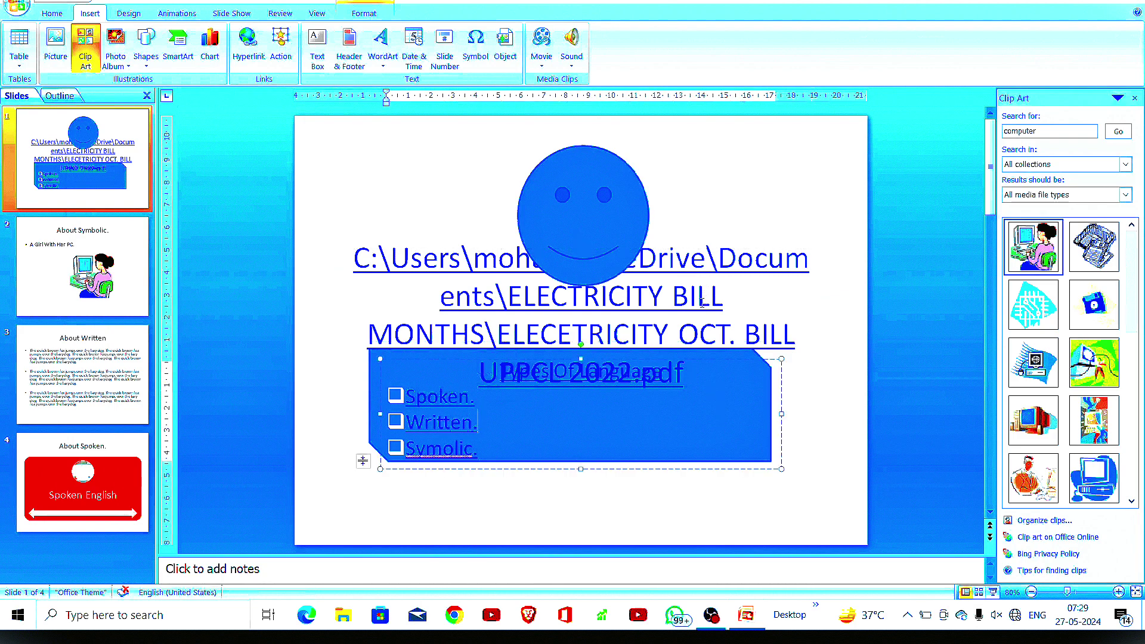
right_click(701, 304)
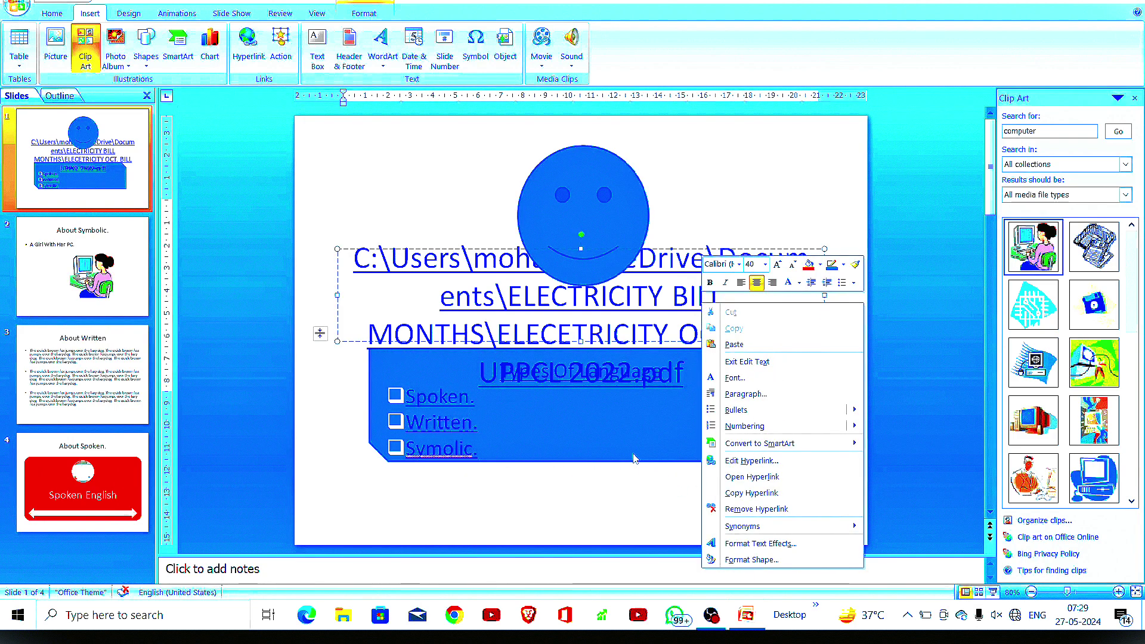
key("Escape")
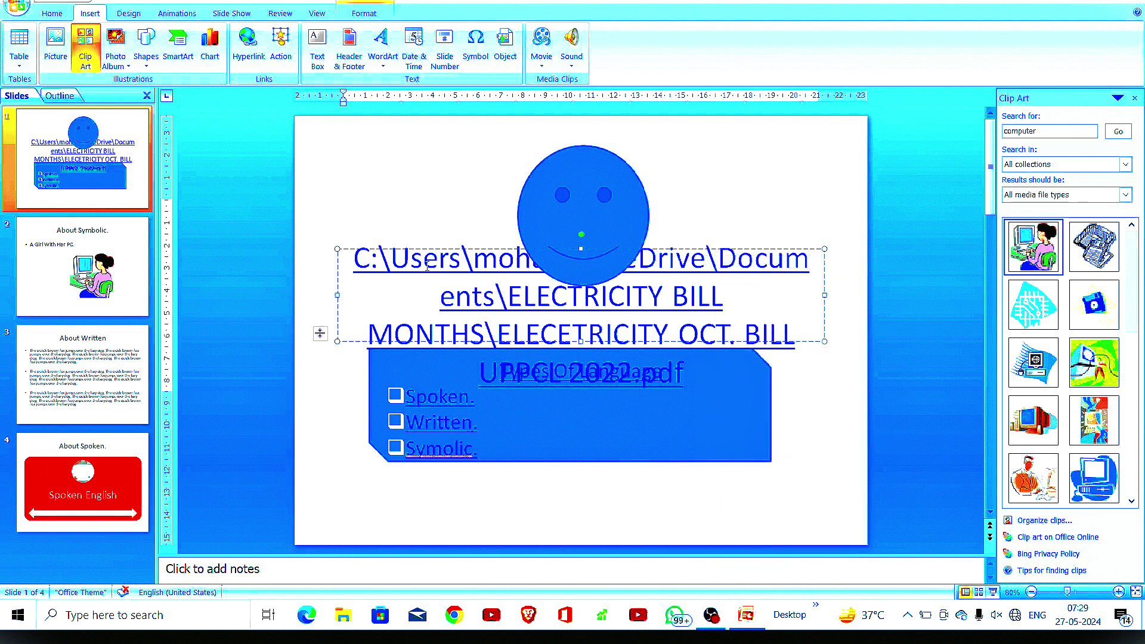
key("ctrl+a")
key("Delete")
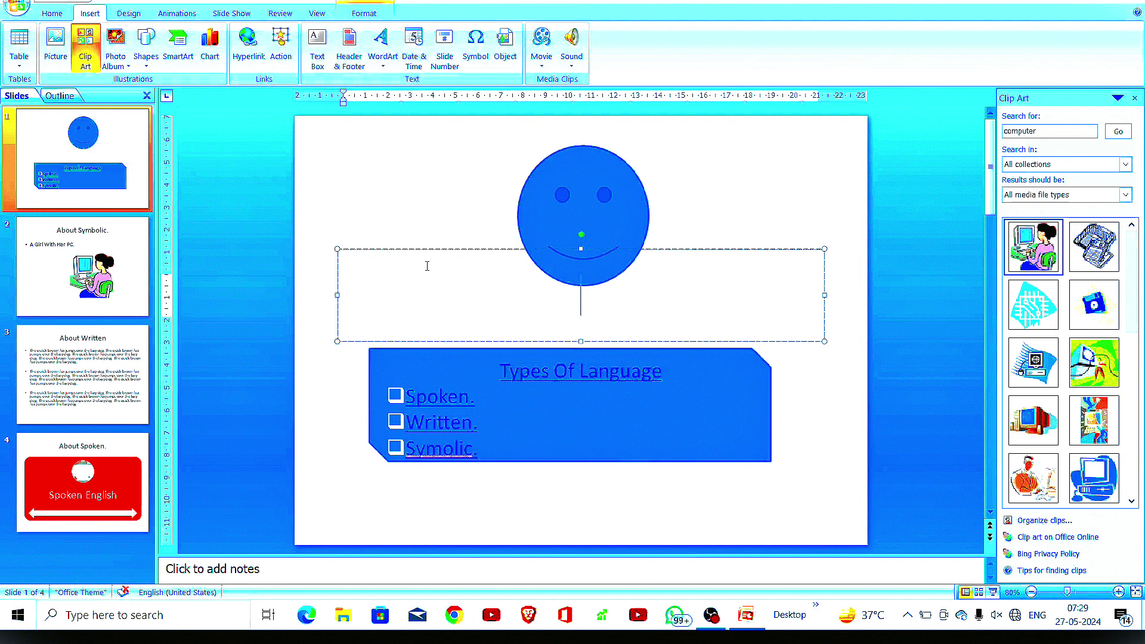
- Hyperlink the empty title box to Vote Validation.xlsx in the Excel Files folder
left_click(259, 55)
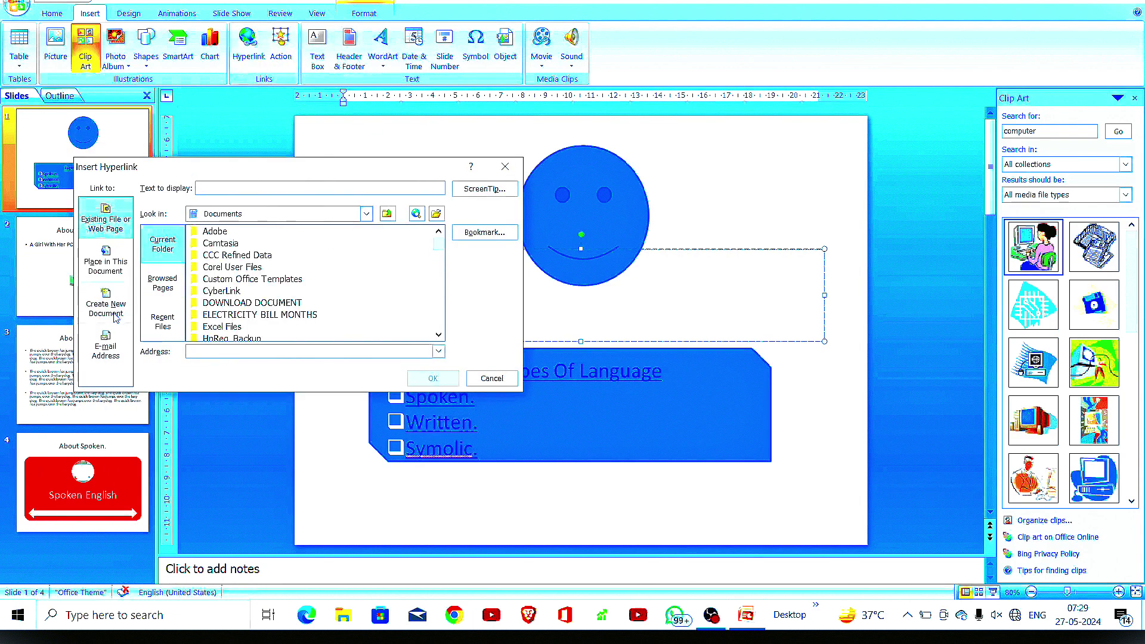
left_click(117, 253)
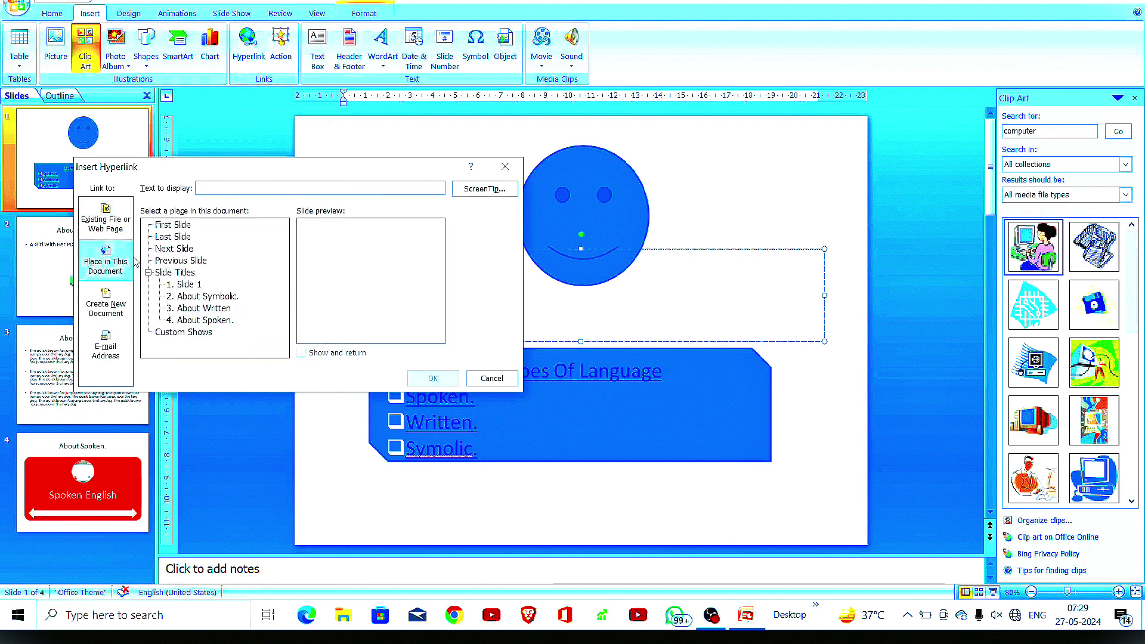
left_click(116, 231)
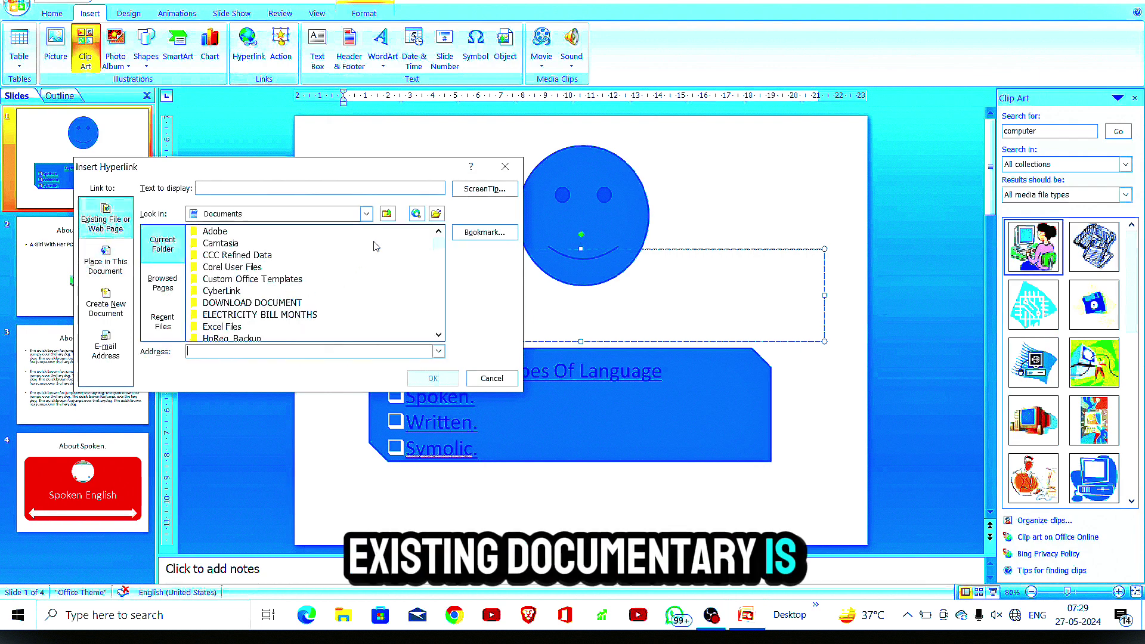
double_click(225, 327)
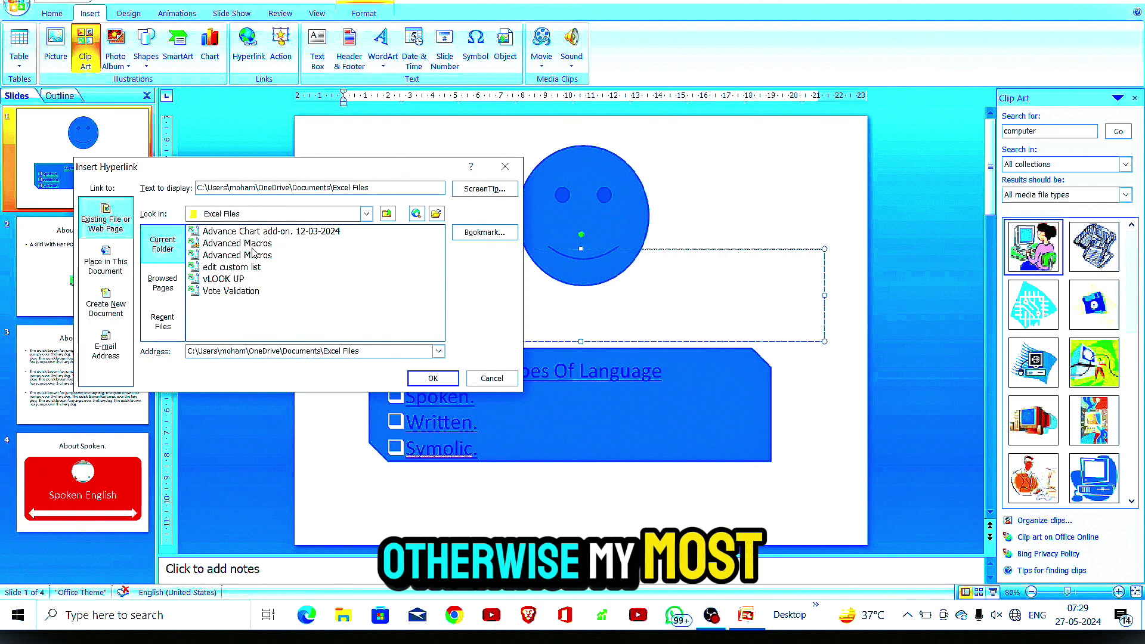
left_click(234, 280)
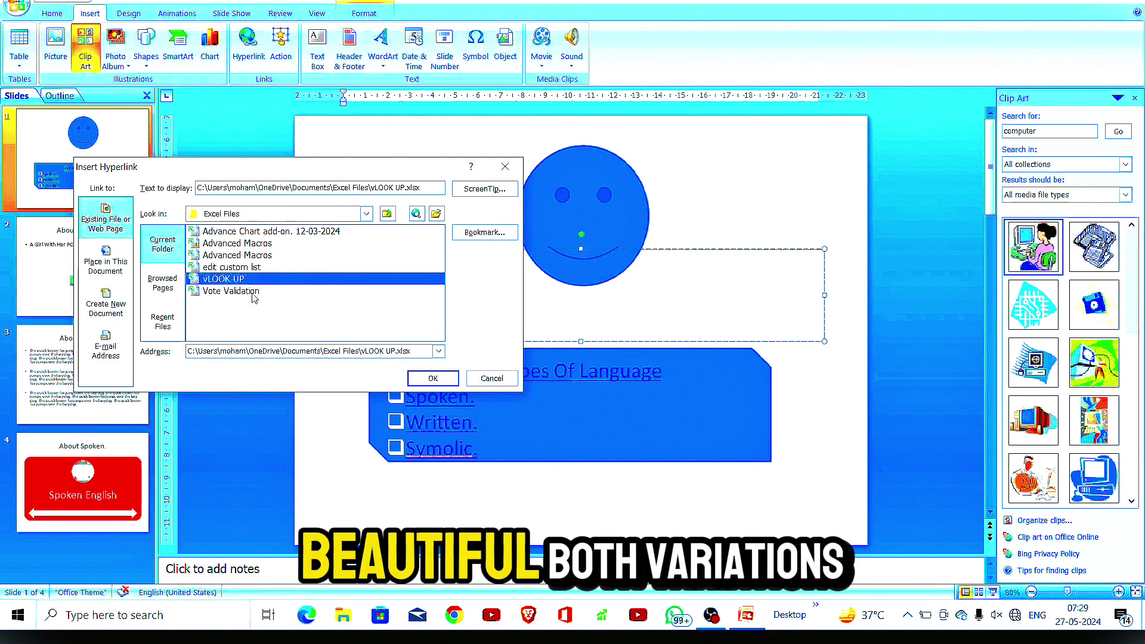
left_click(253, 293)
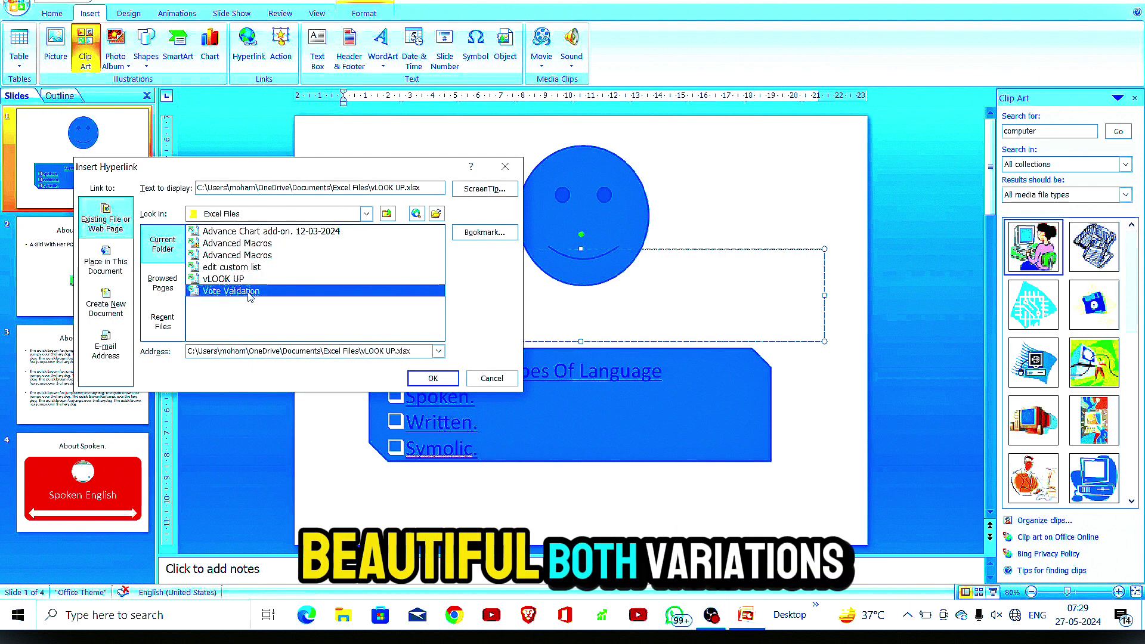
left_click(445, 375)
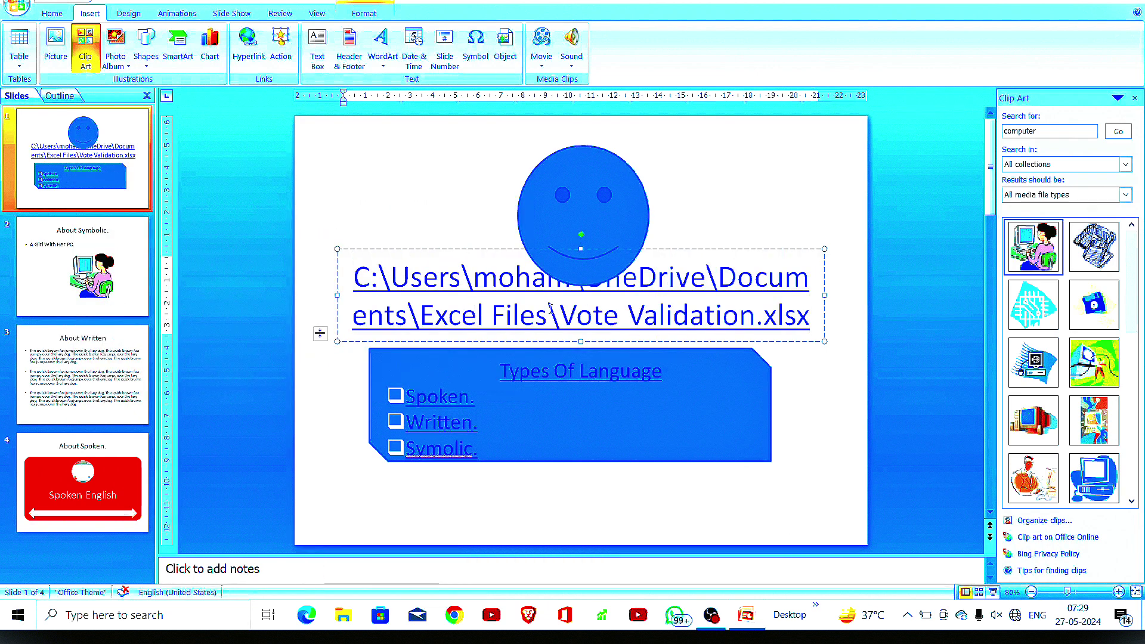
left_click(825, 387)
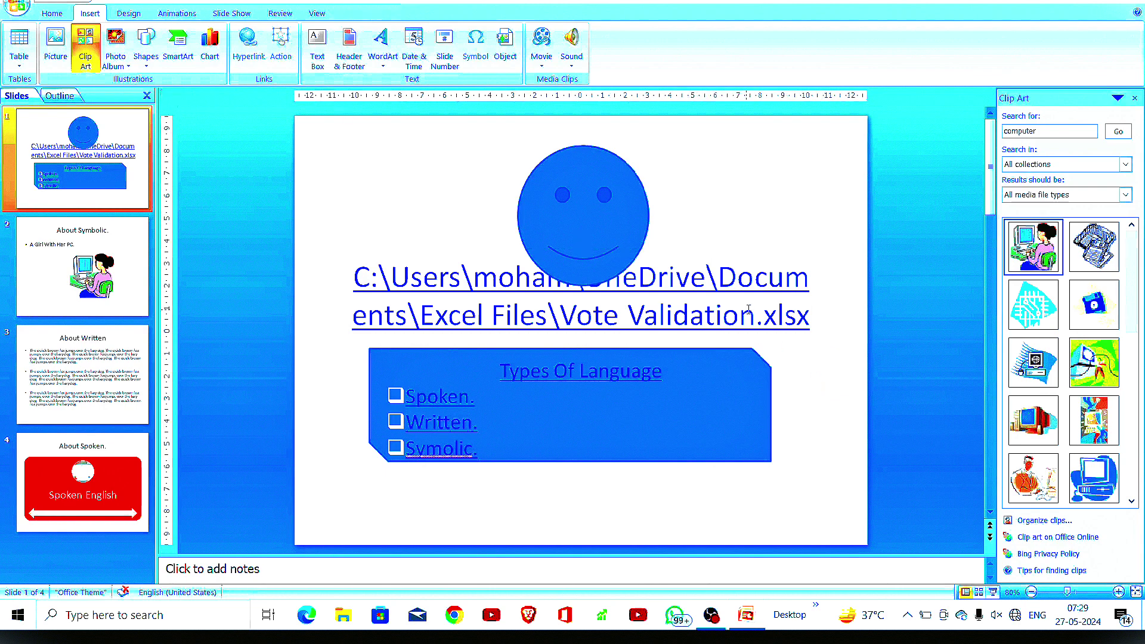
left_click(741, 282)
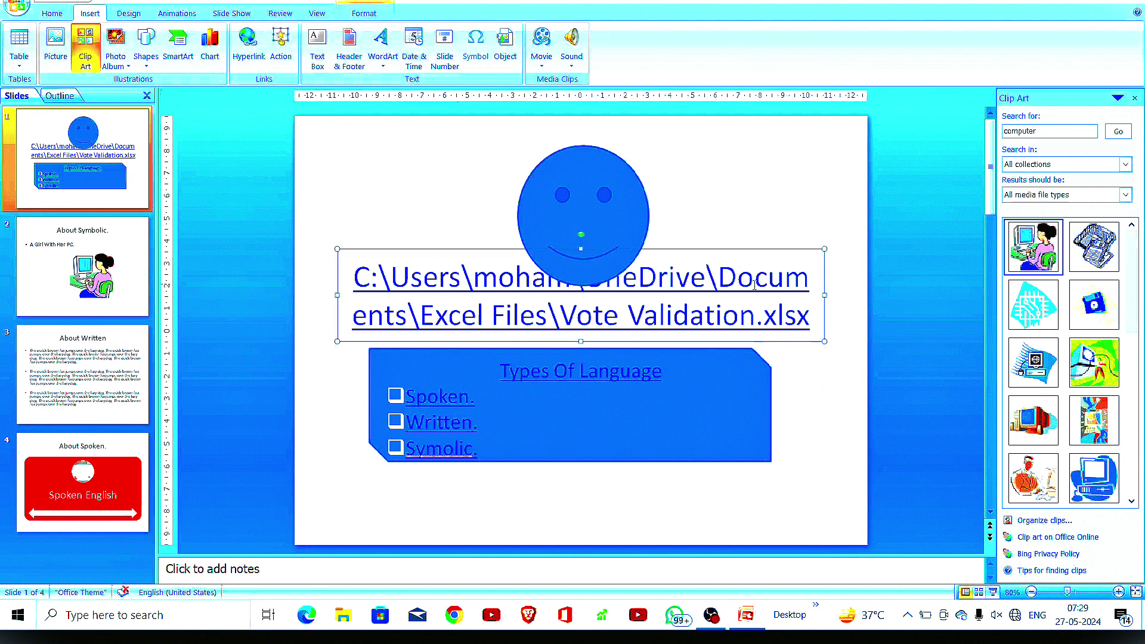
double_click(759, 285)
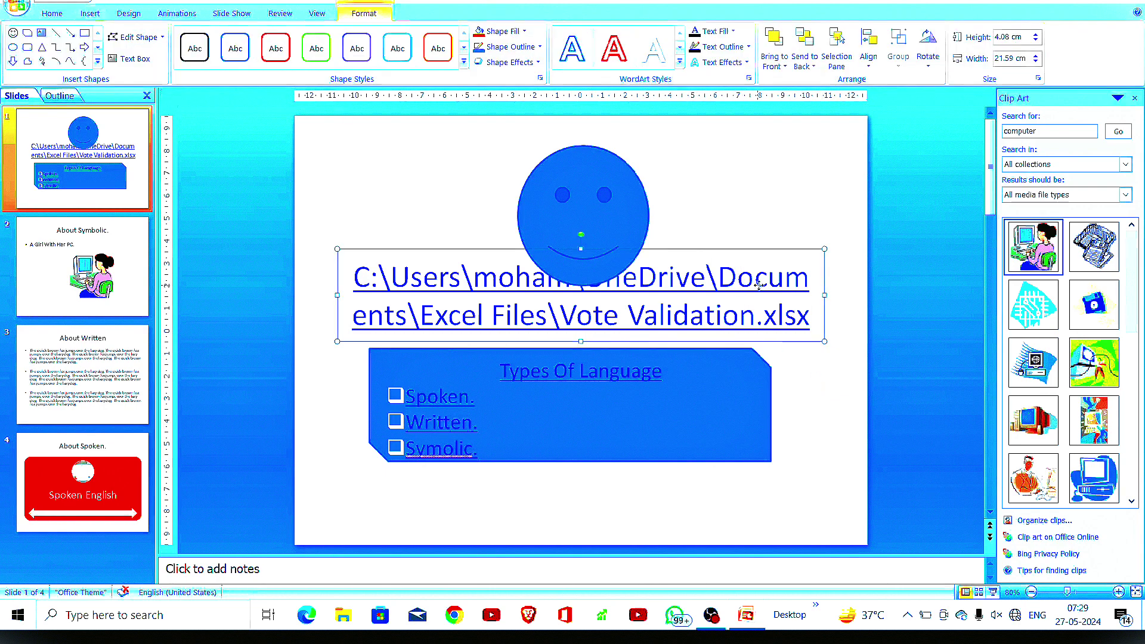
left_click(693, 289)
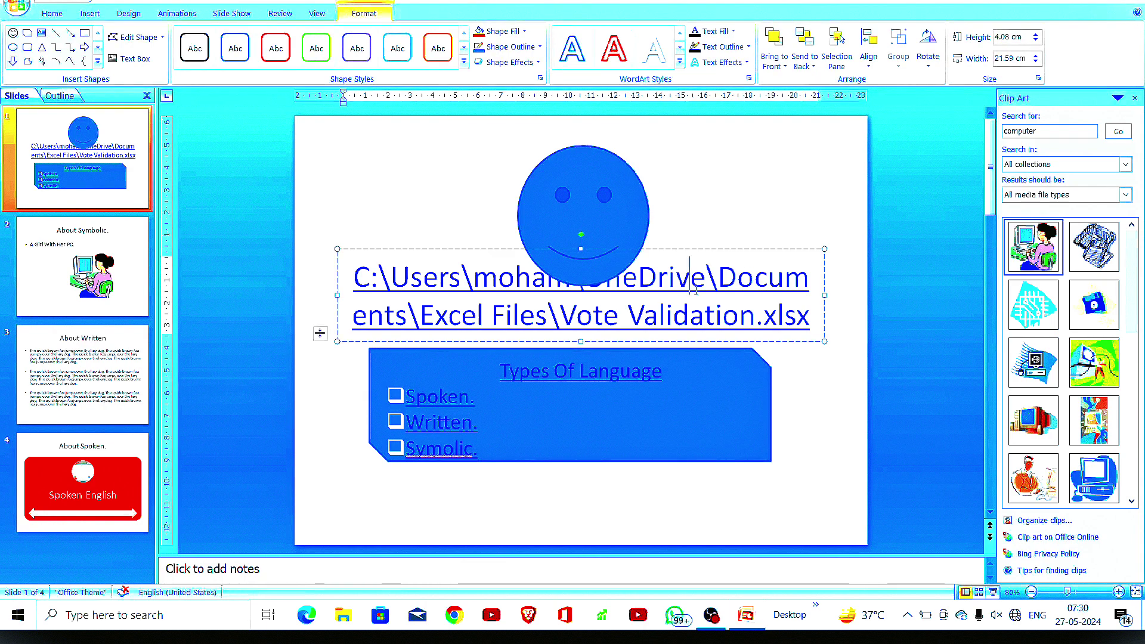
double_click(695, 290)
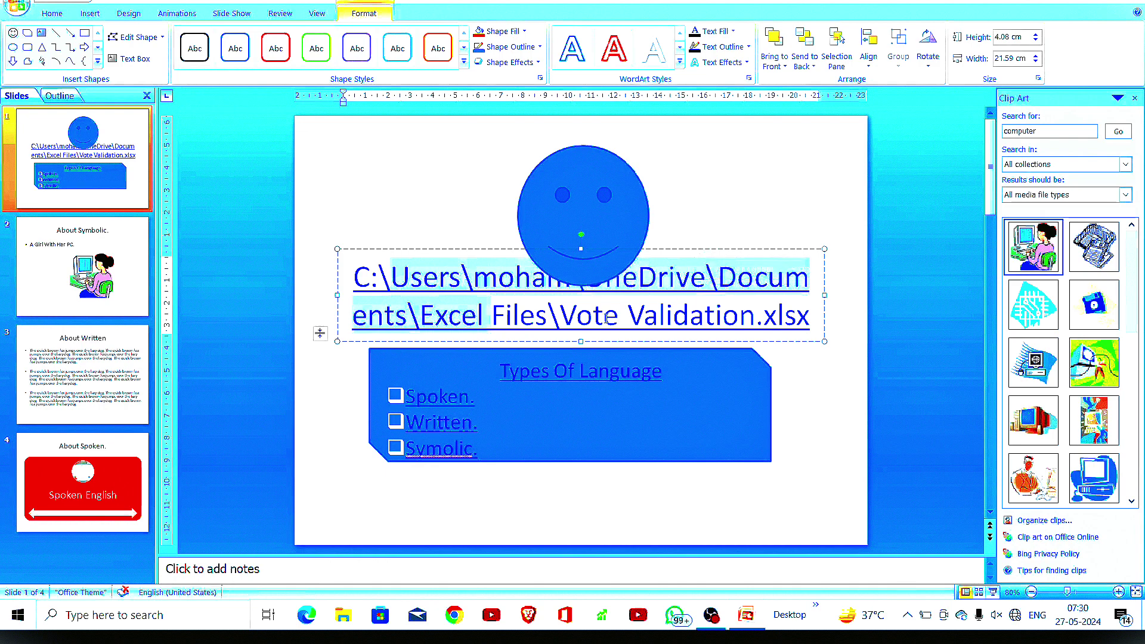
left_click(841, 369)
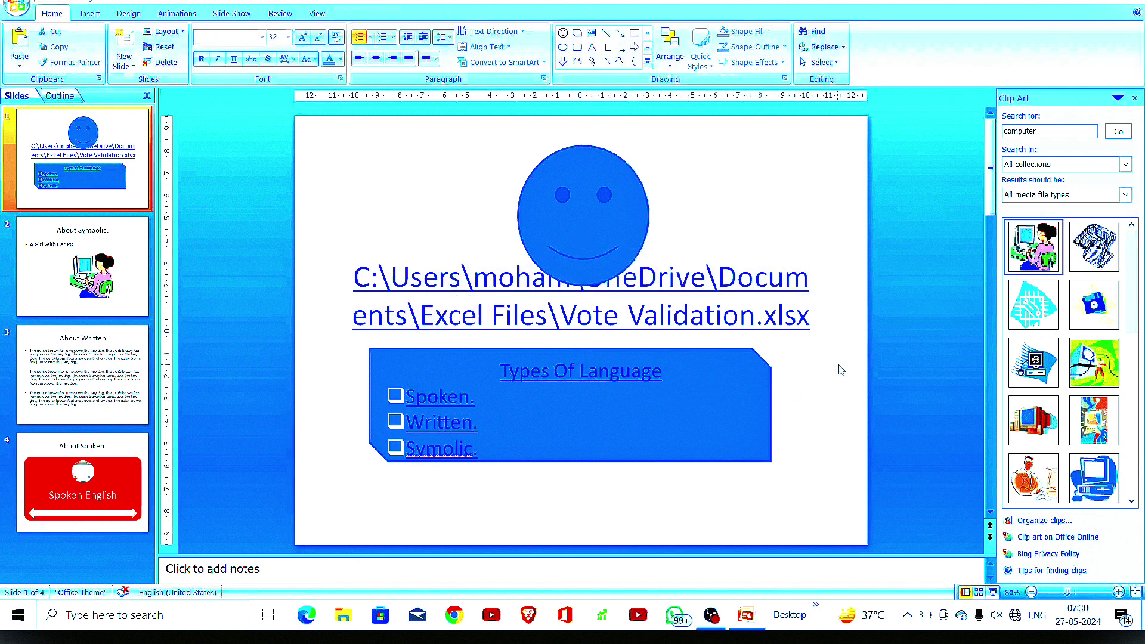
left_click(782, 319)
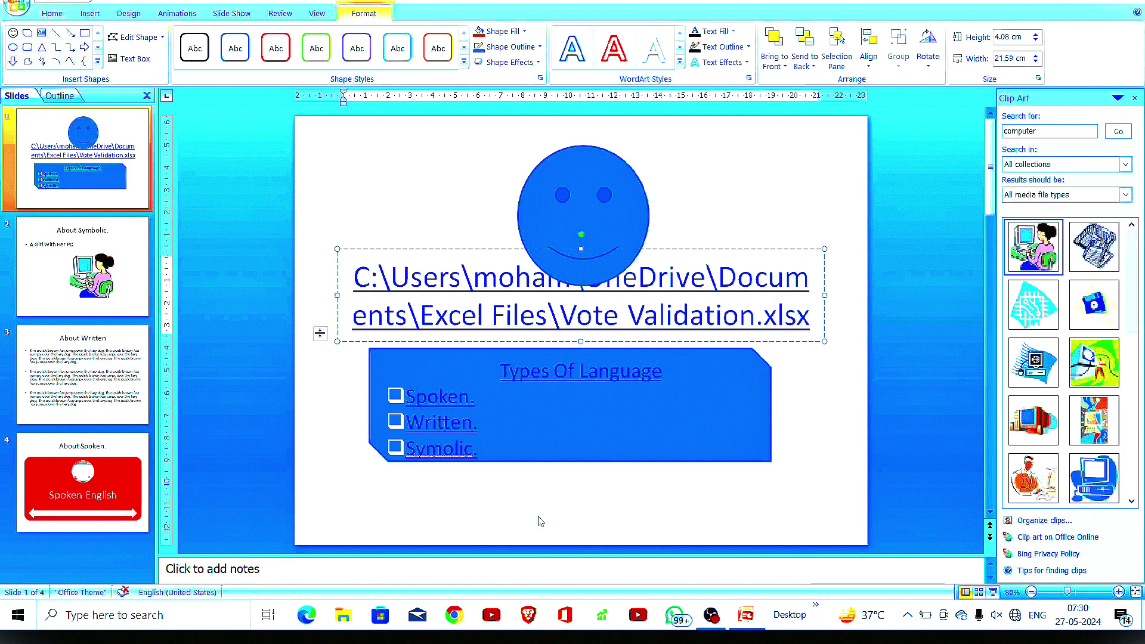
left_click(601, 399)
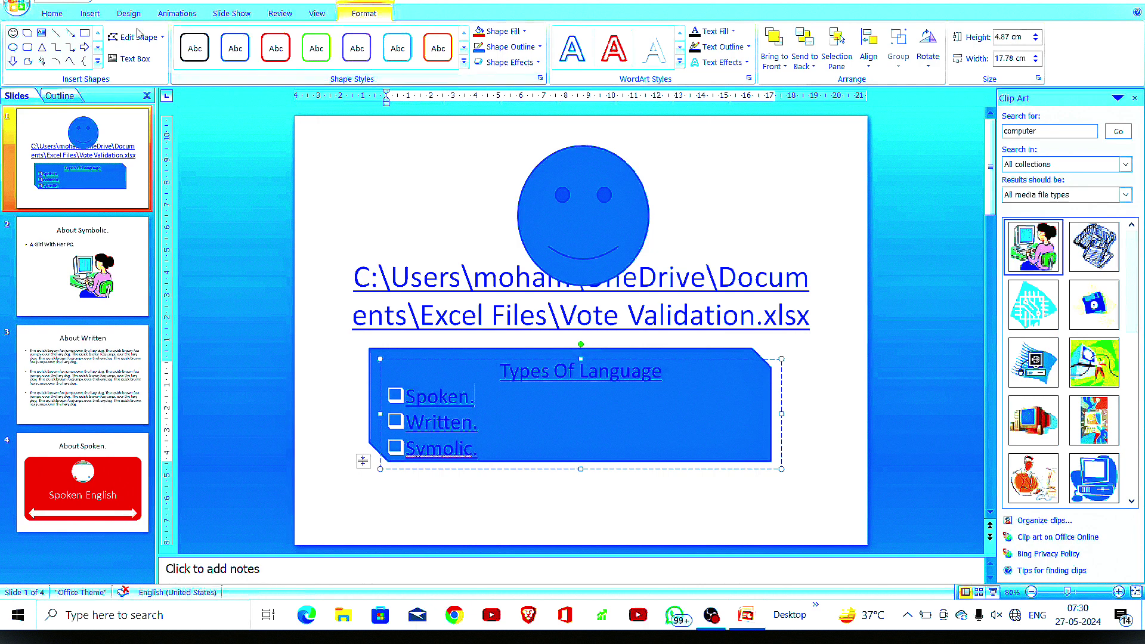
left_click(89, 17)
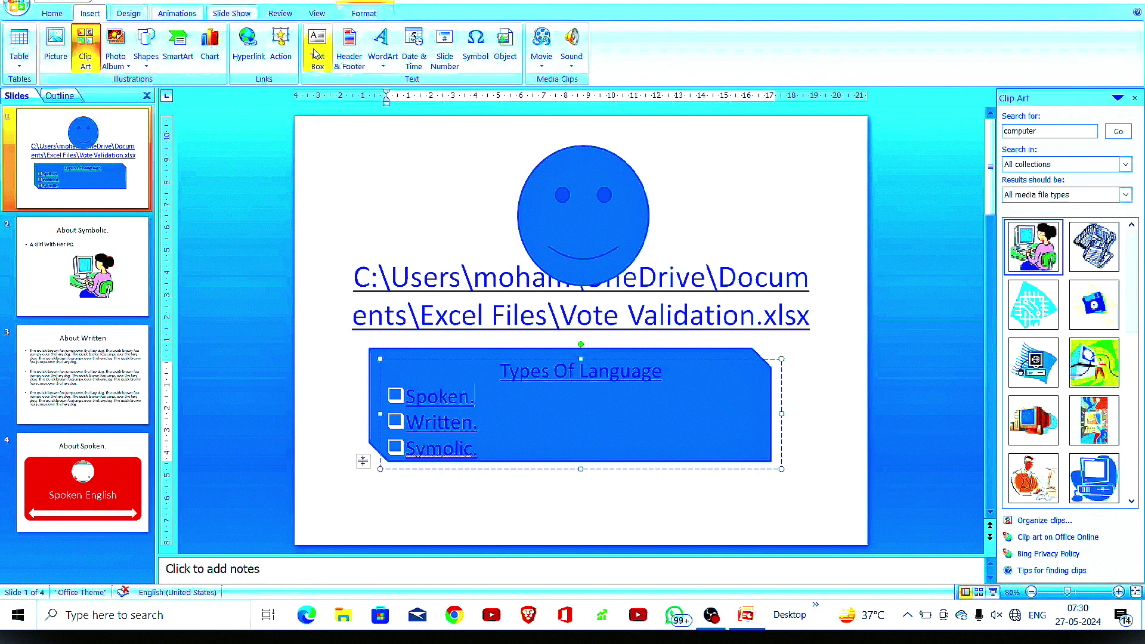
left_click(282, 57)
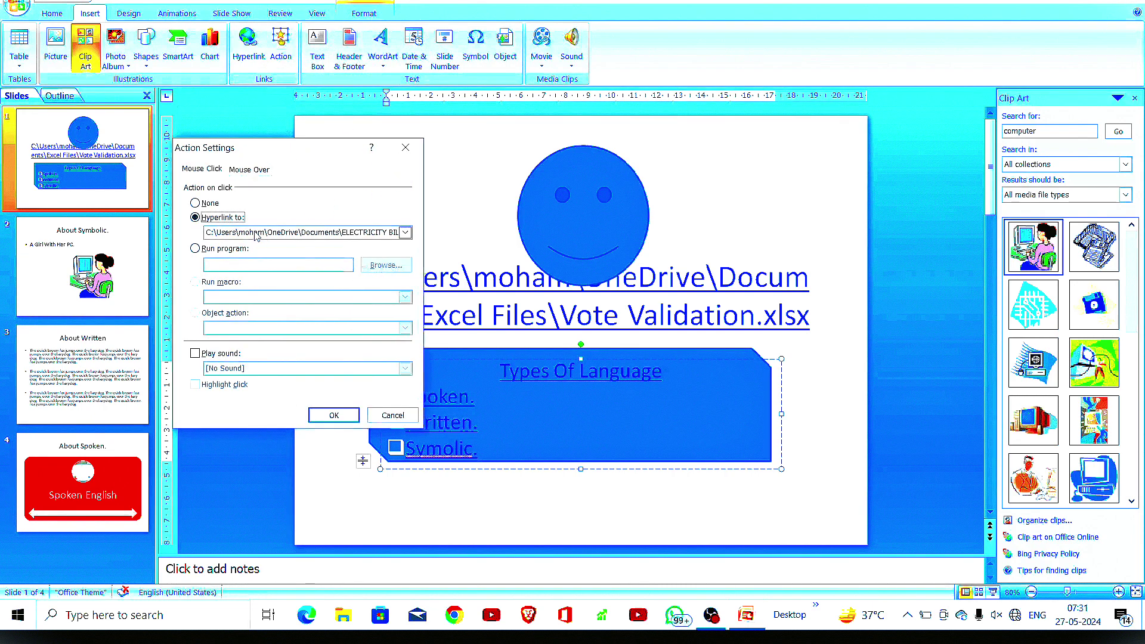
left_click(332, 415)
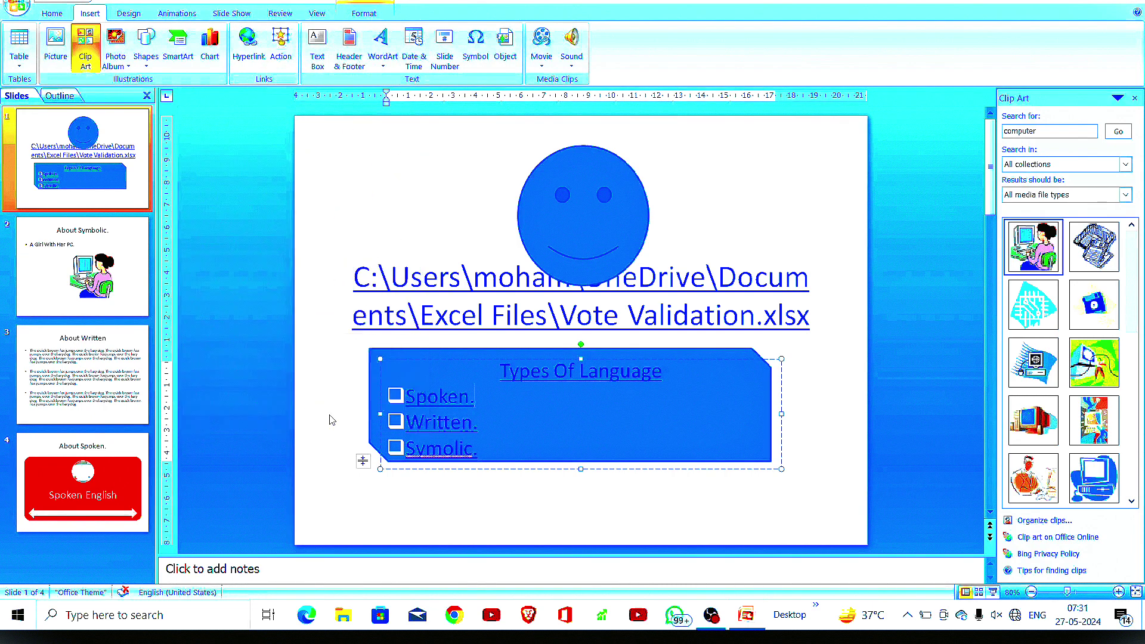
left_click(538, 272)
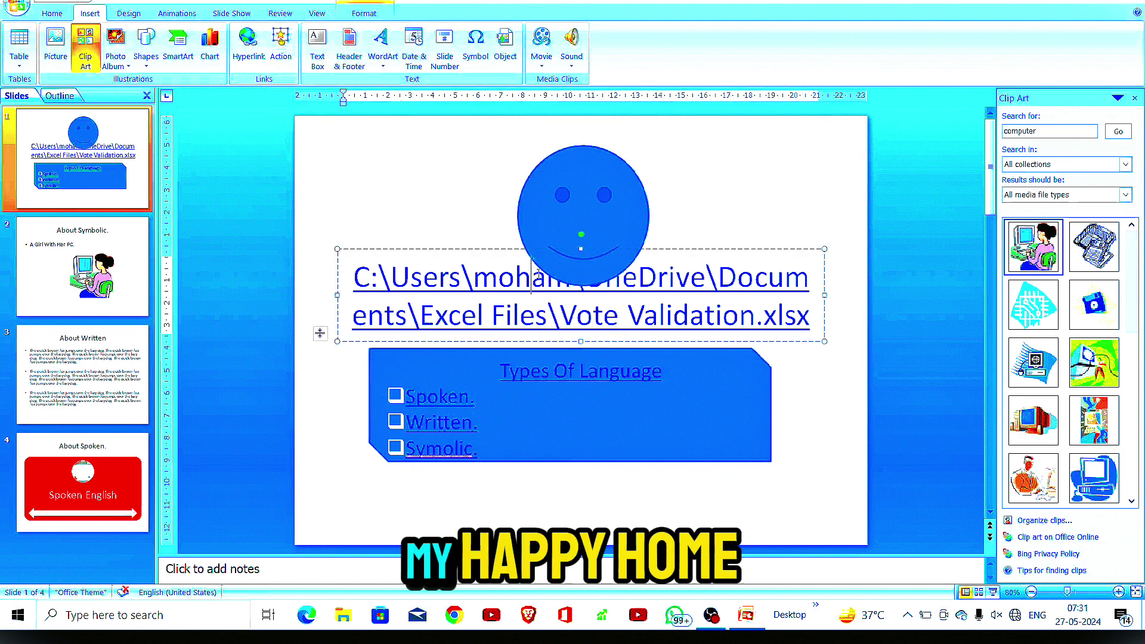
left_click(601, 234)
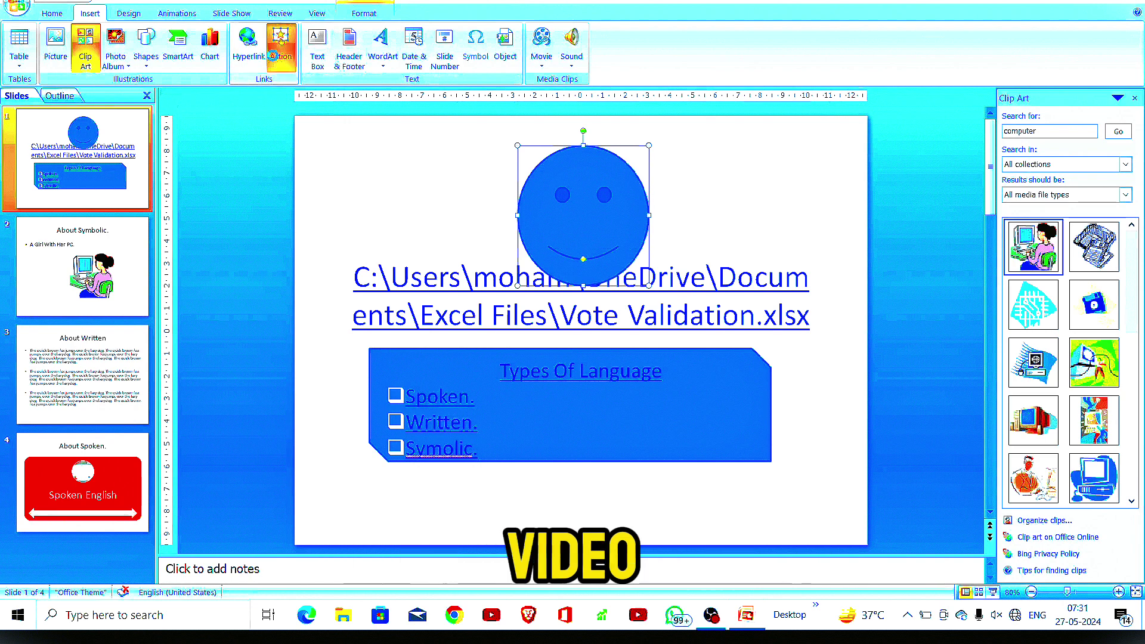
left_click(281, 48)
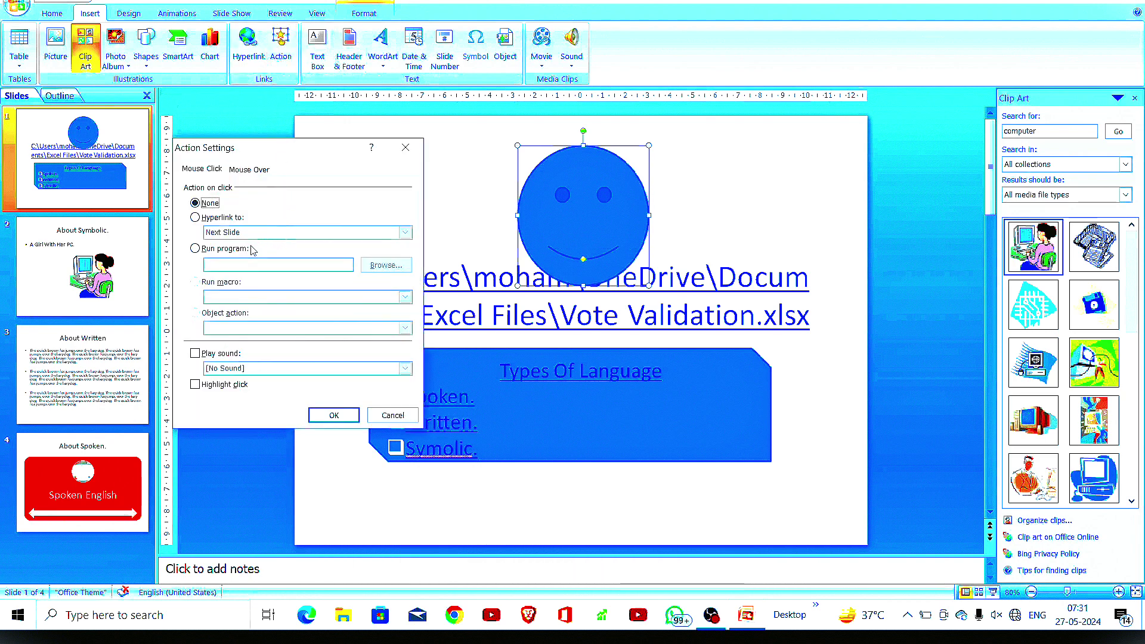
left_click(219, 252)
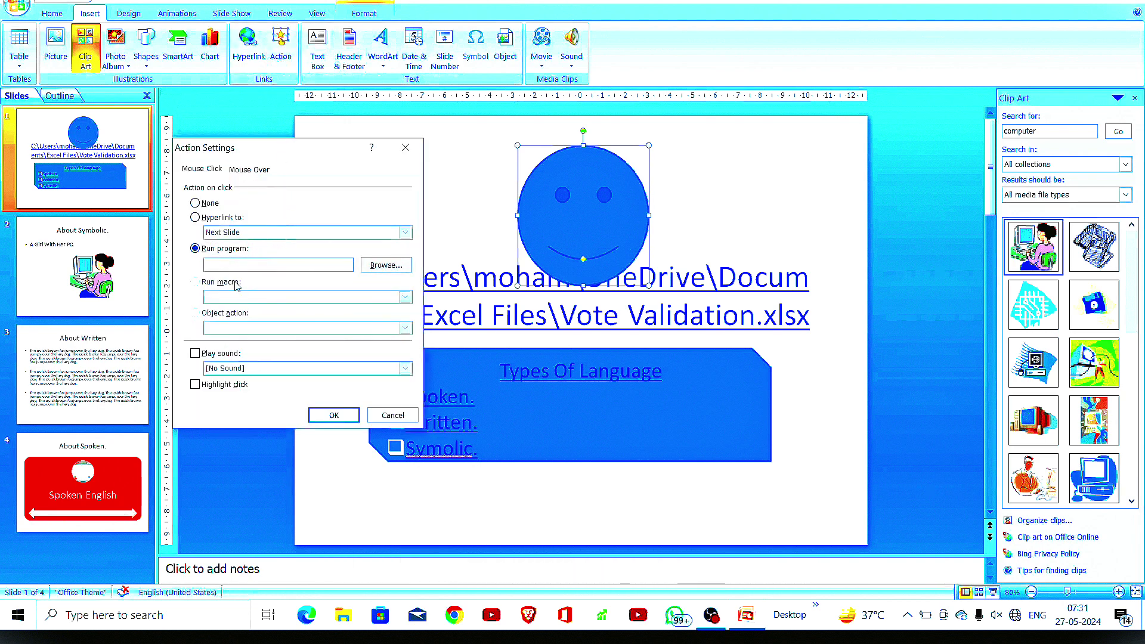
left_click(385, 264)
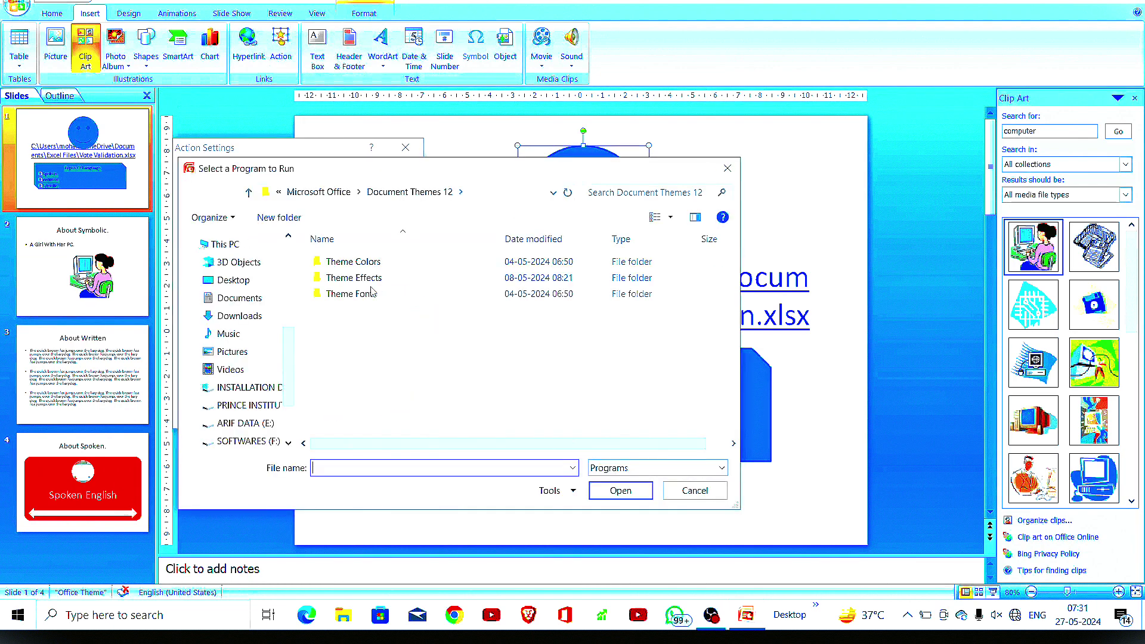
double_click(381, 262)
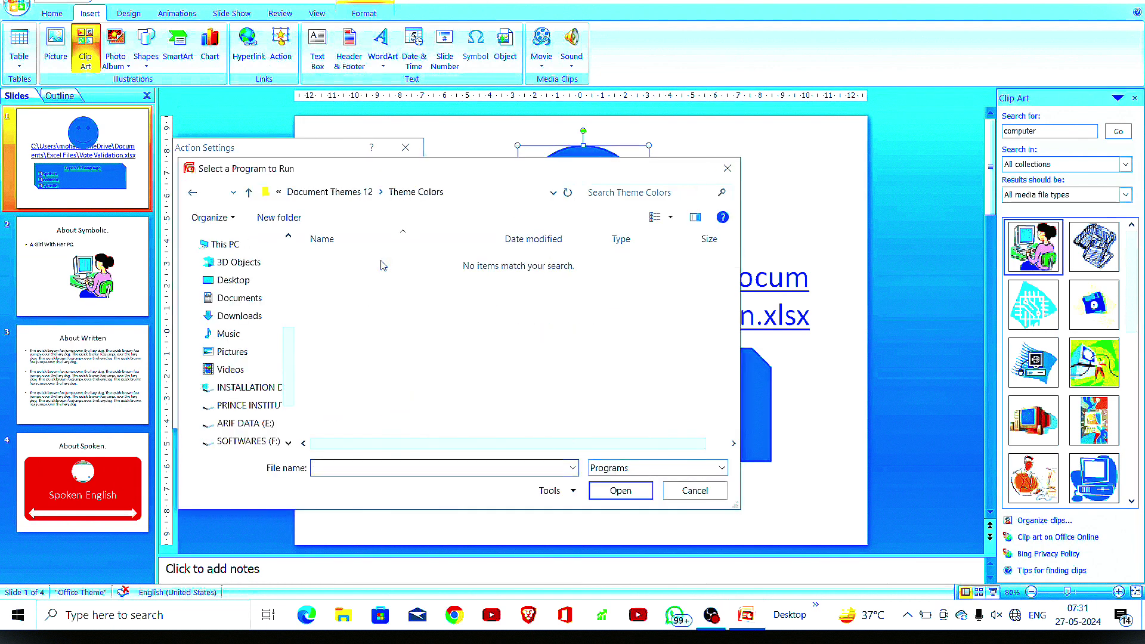
key("BackSpace")
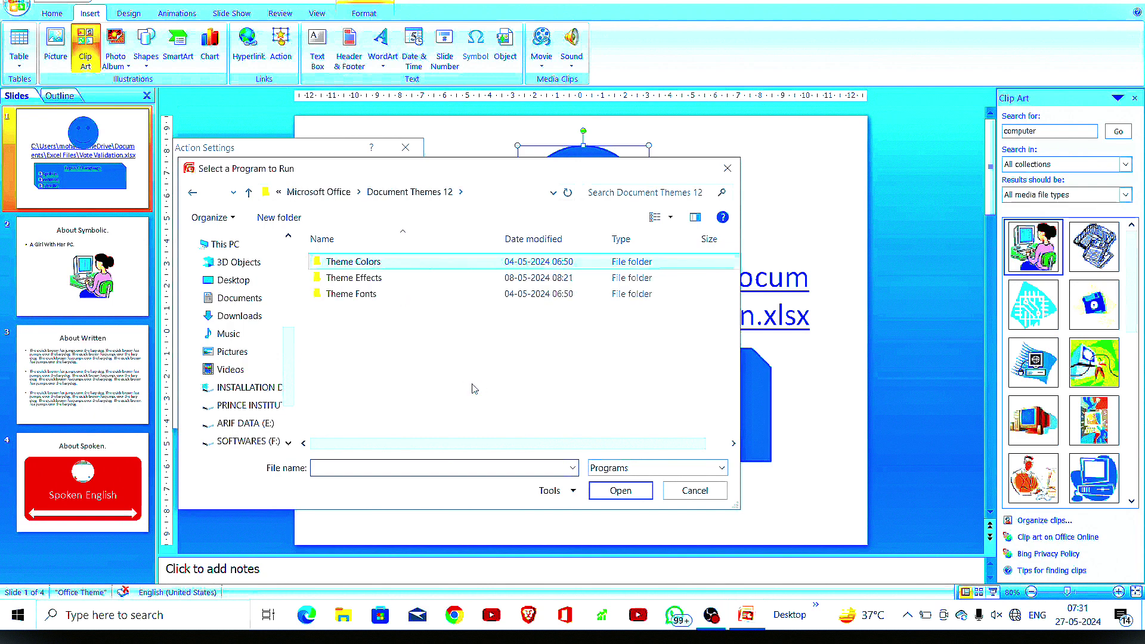
left_click(238, 316)
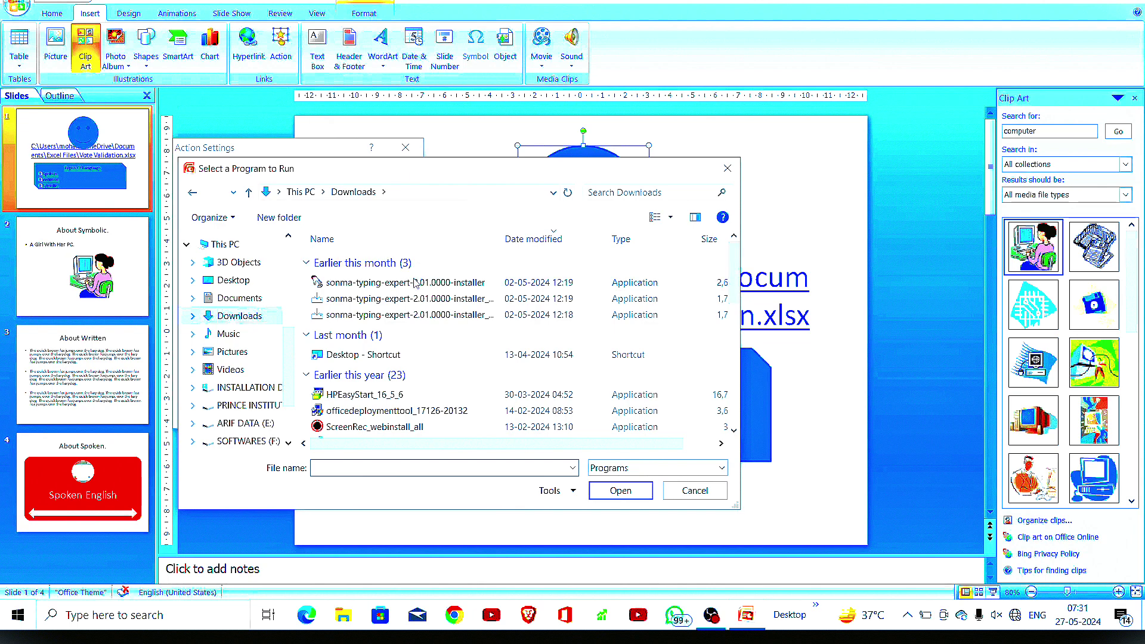
mouse_move(731, 279)
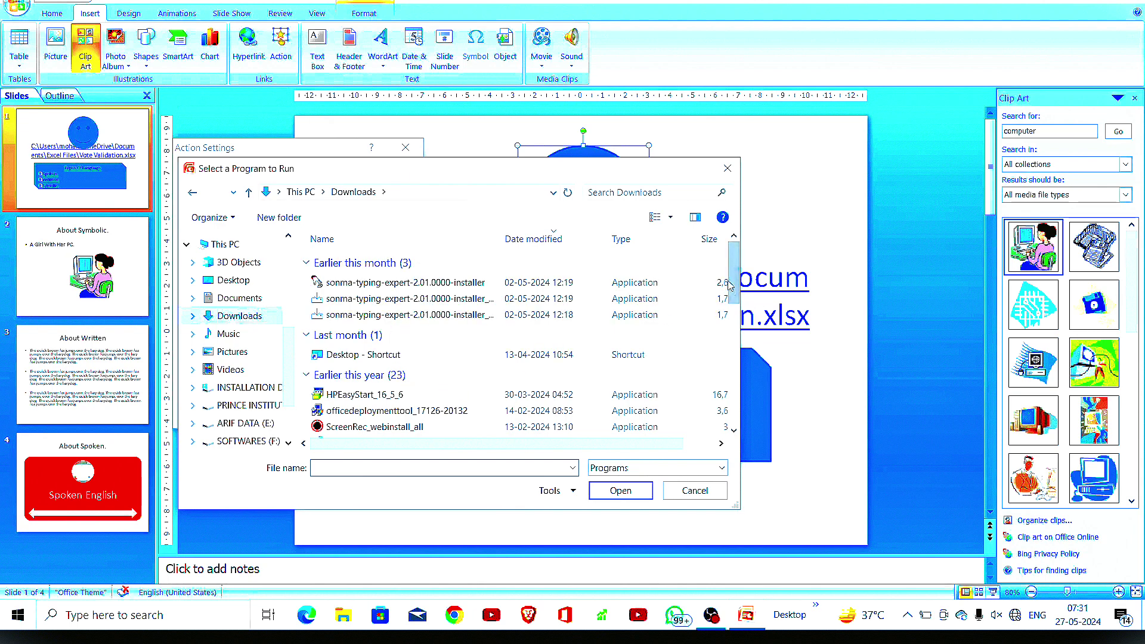
scroll(388, 358, "down", 5)
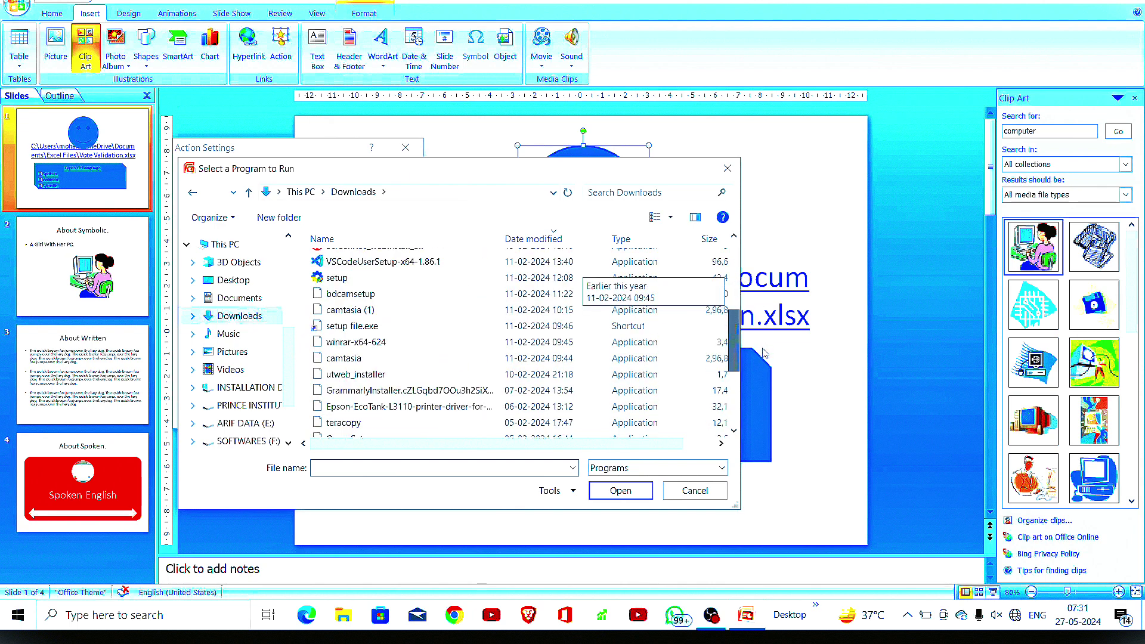
scroll(369, 363, "down", 1)
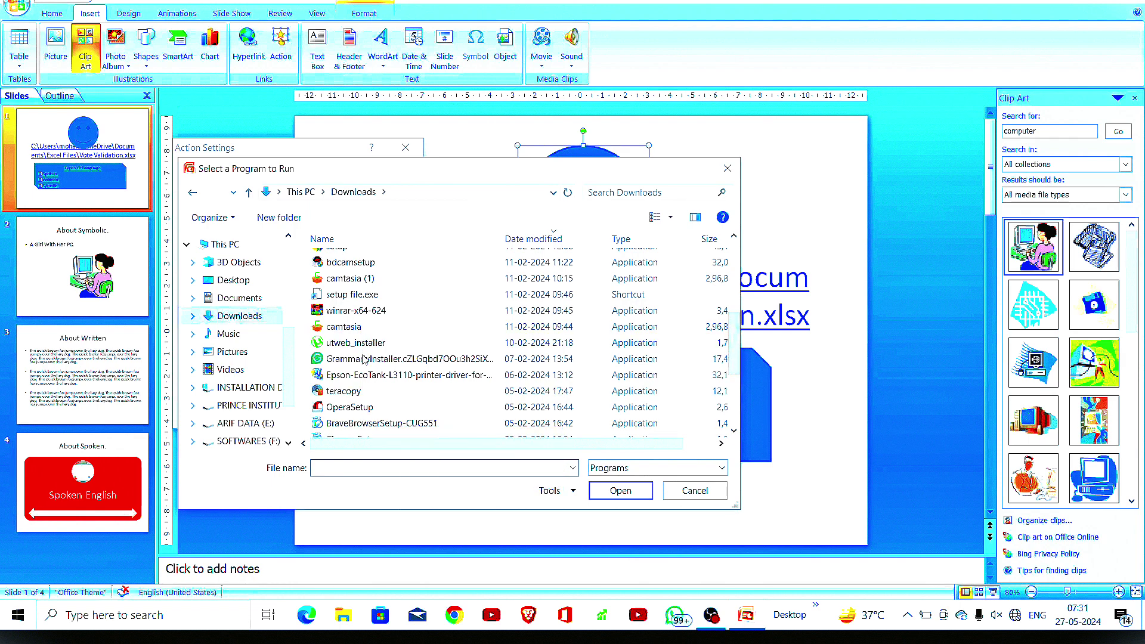
left_click(382, 360)
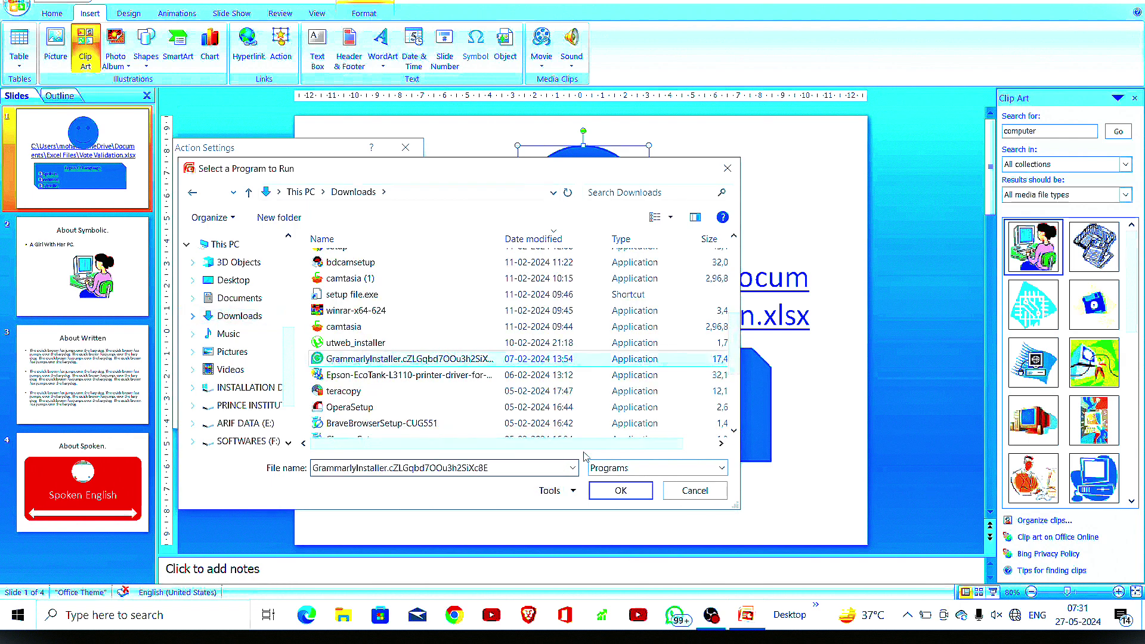
left_click(623, 492)
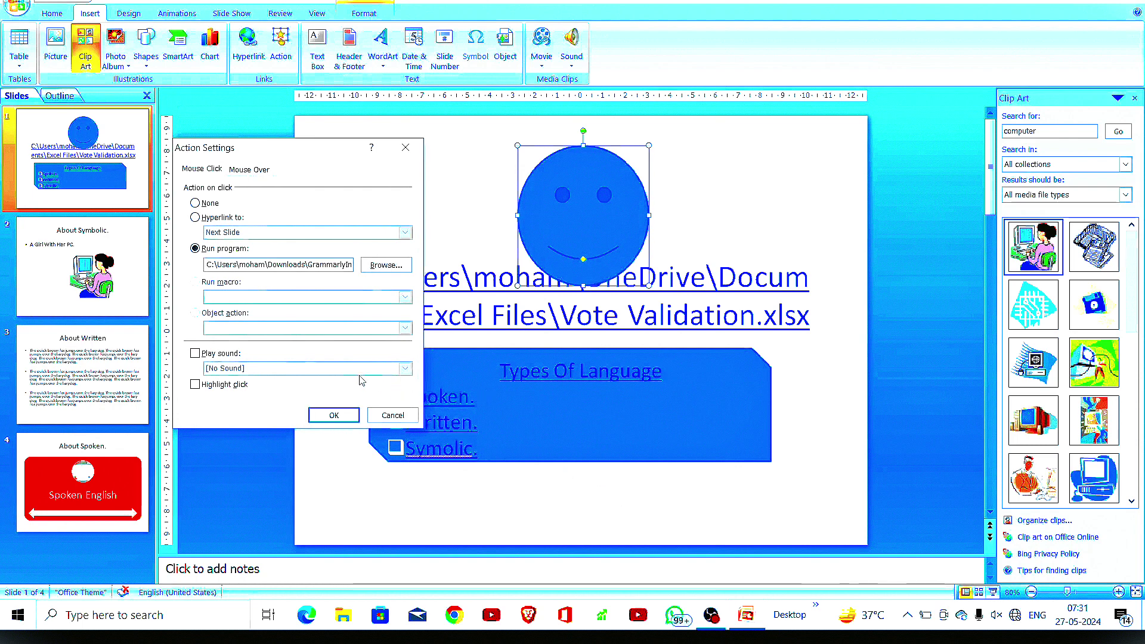
left_click(336, 418)
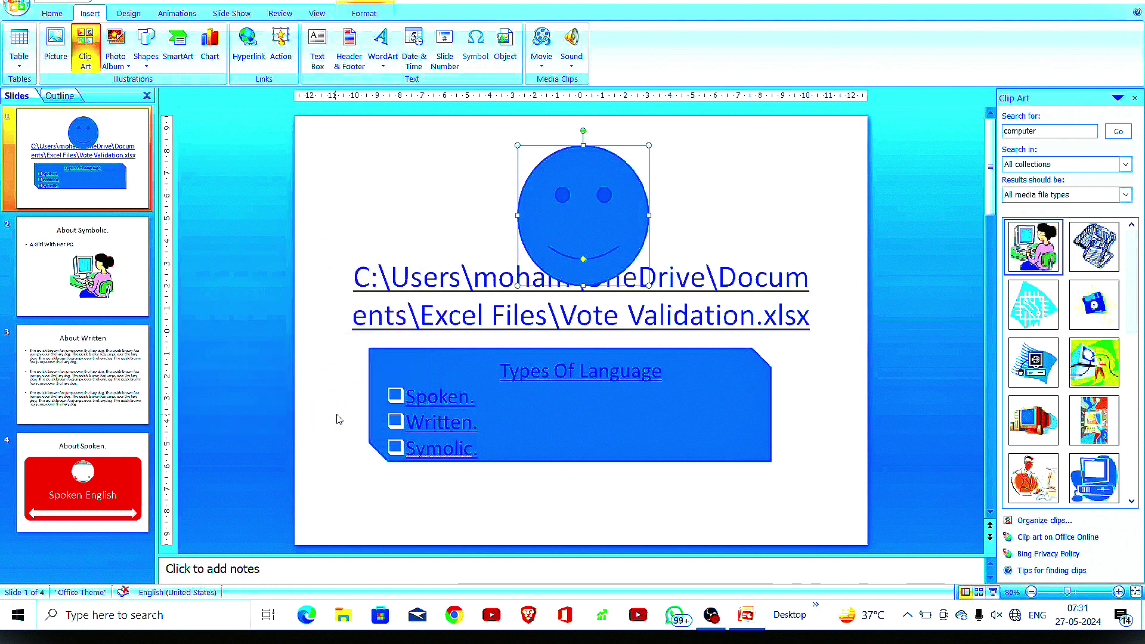
left_click(469, 327, "shift")
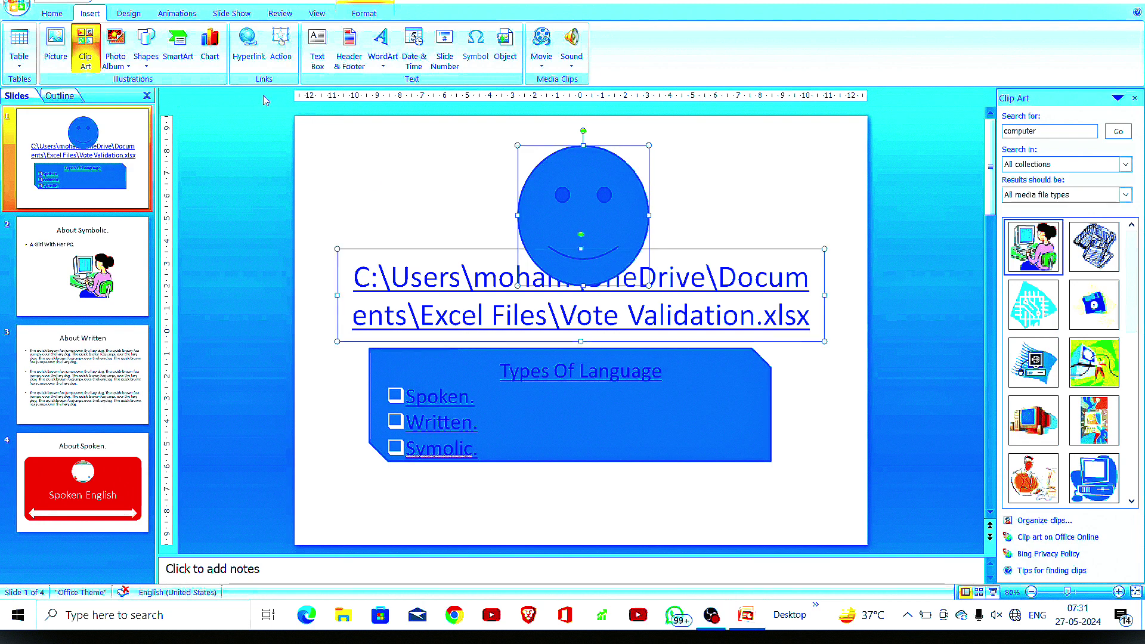
- Draw a text box reading 'My name is' plus the author's name, centred over the smiley
left_click(427, 172)
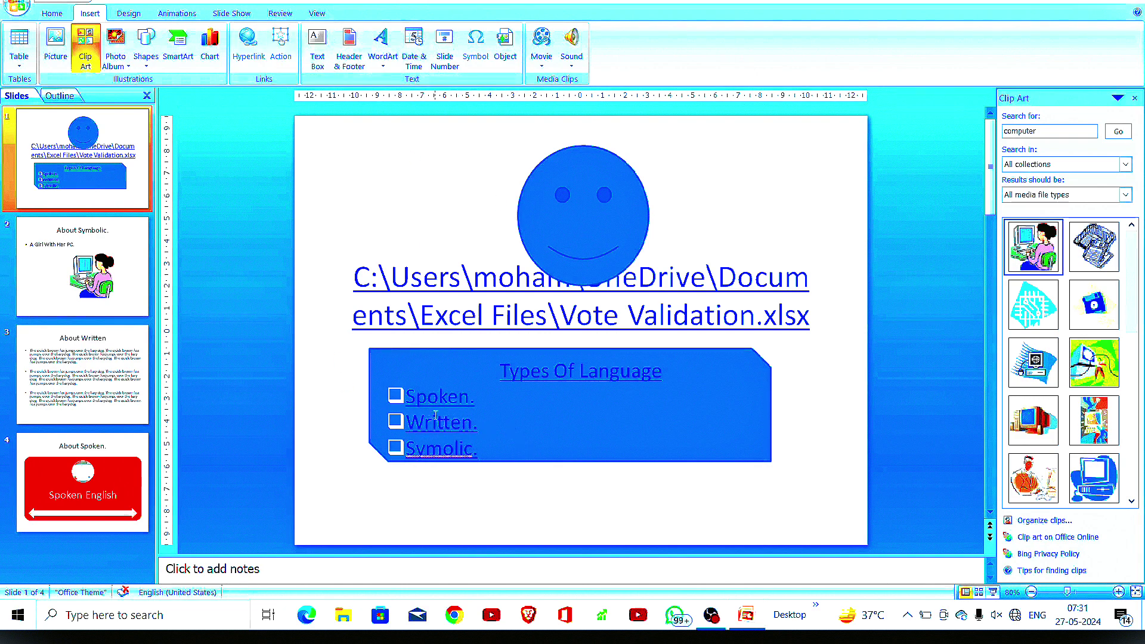
left_click(488, 451)
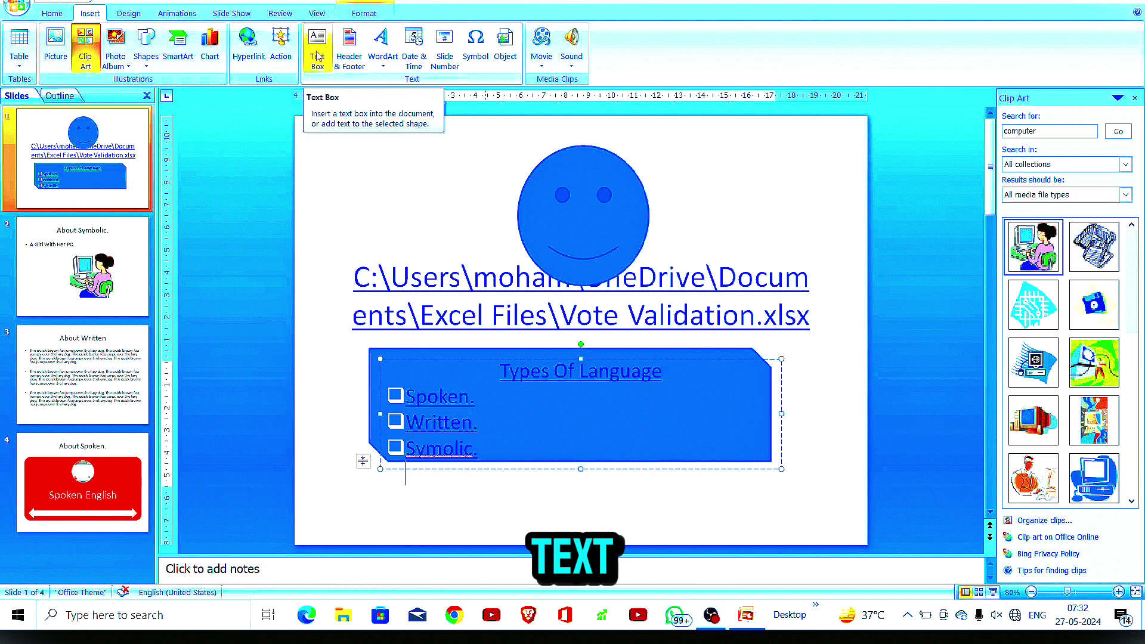
left_click(318, 56)
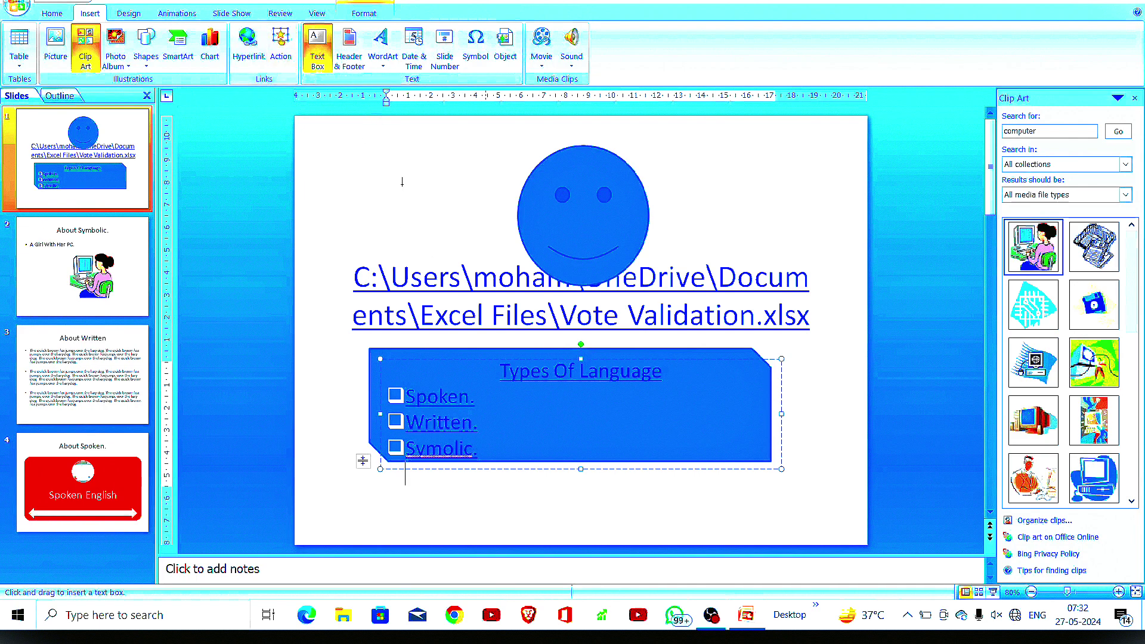
left_click(390, 207)
left_click(390, 206)
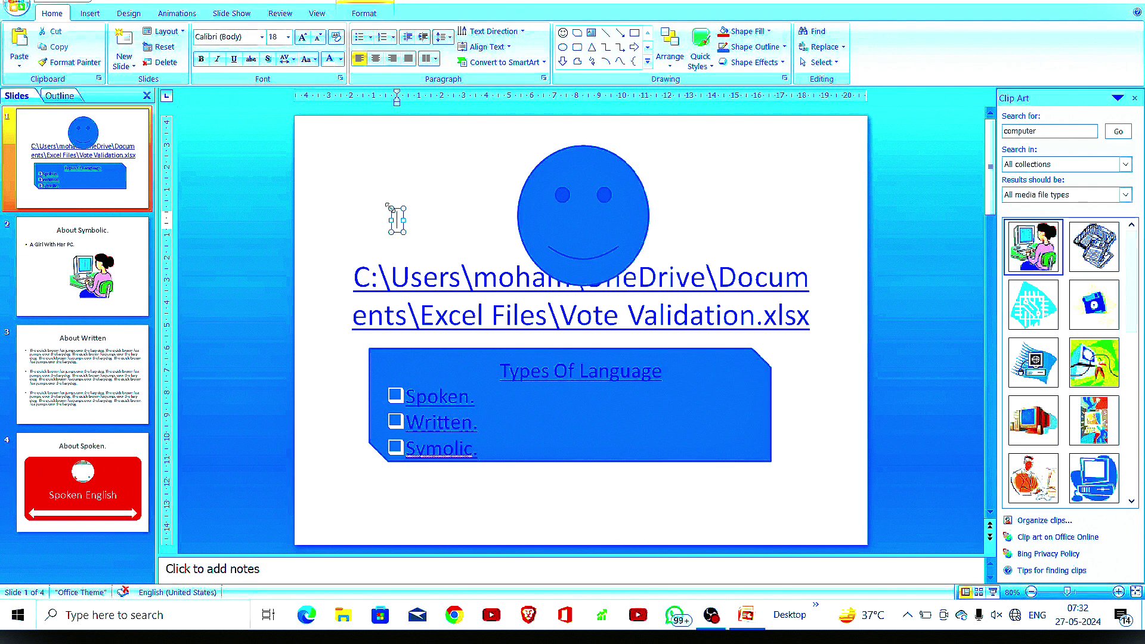
type("My n")
type("ame is ")
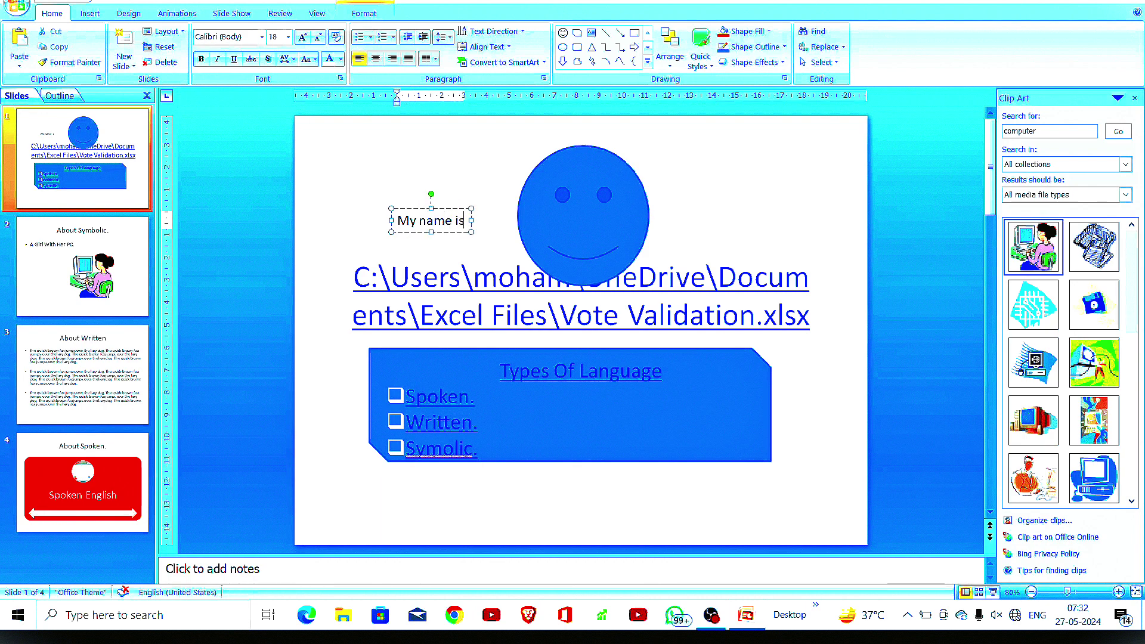
type("mo")
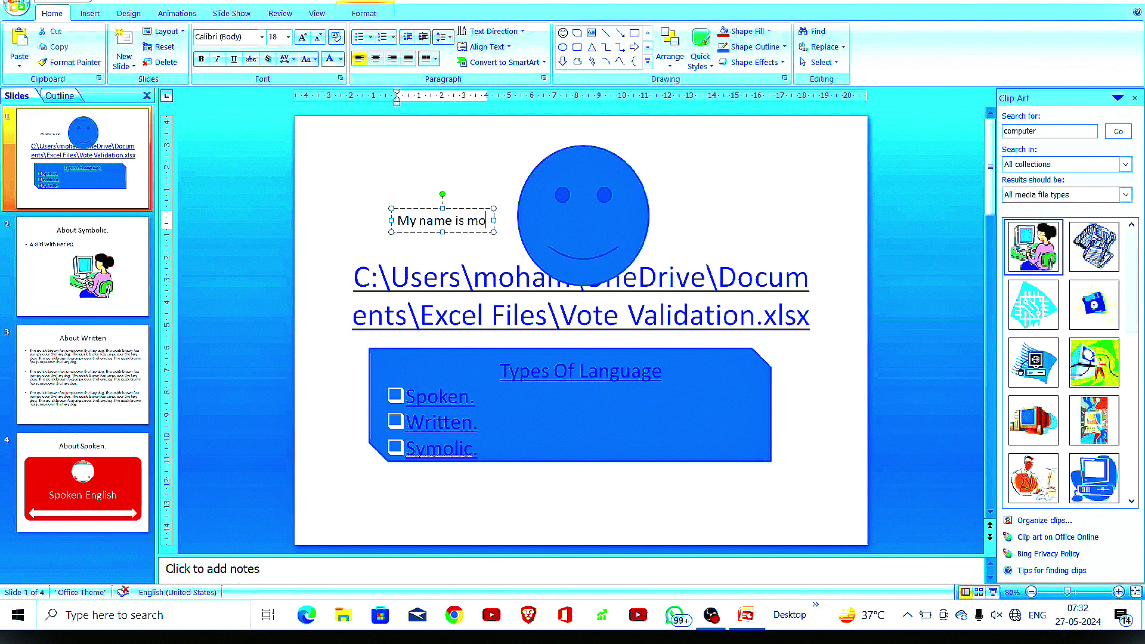
type("hammad ")
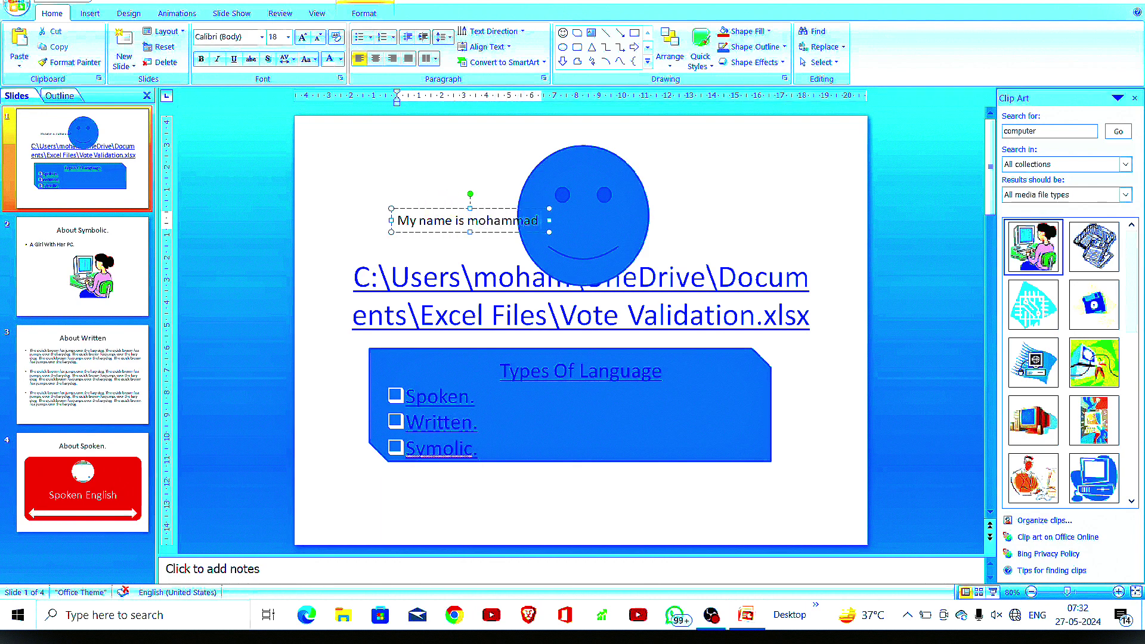
type("arif")
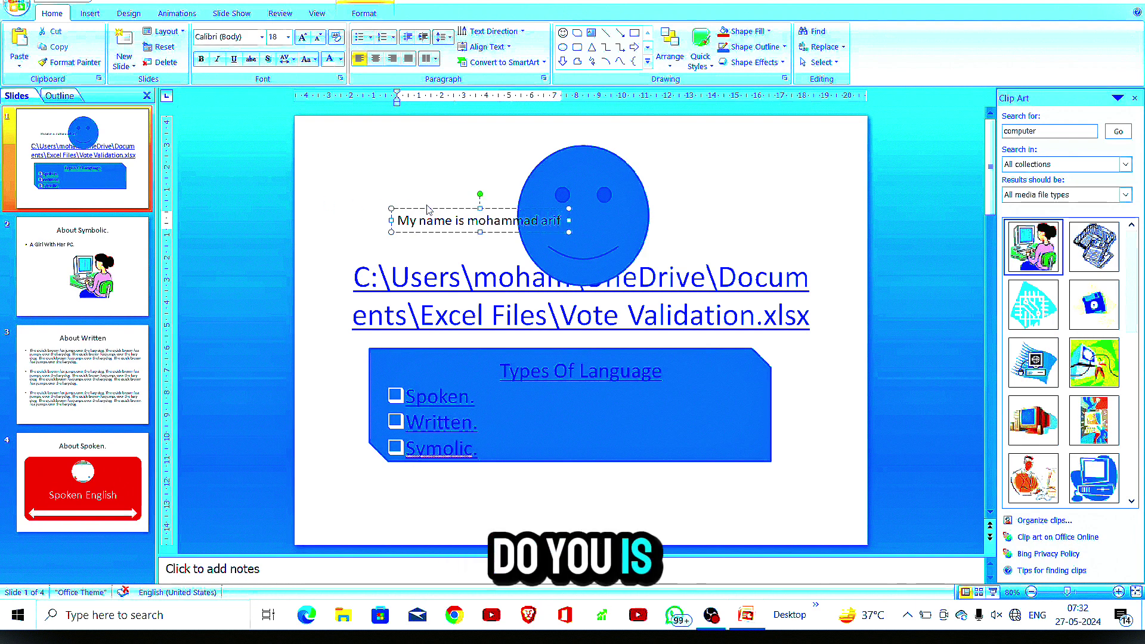
left_click_drag(439, 209, 542, 209)
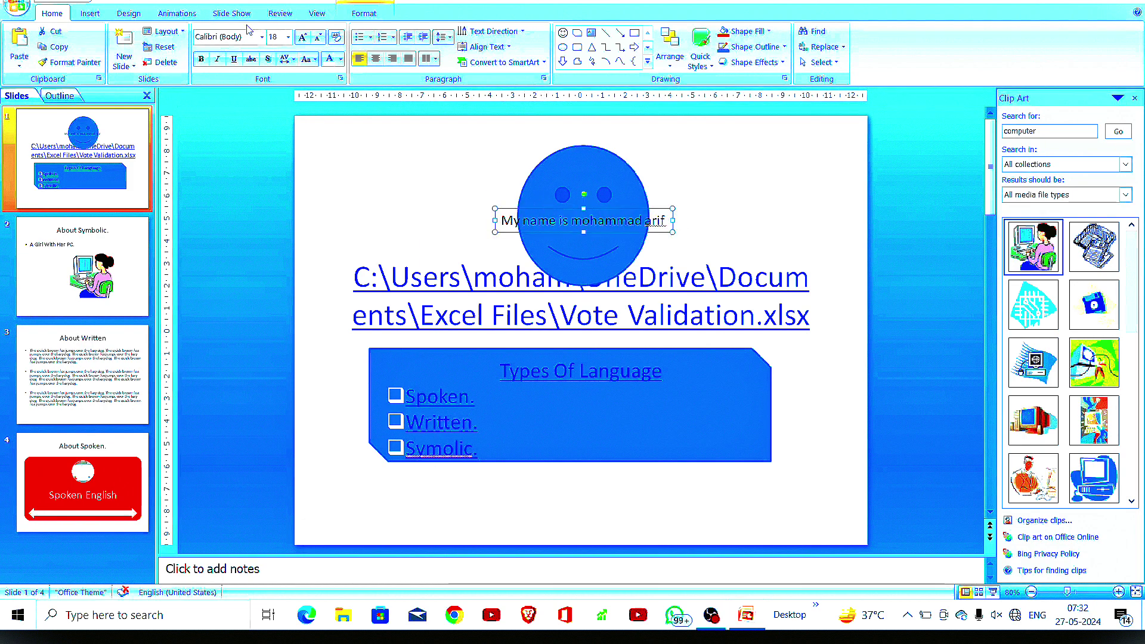
- Apply an auto-updating date (5/27/2024) and a footer through Header & Footer
left_click(90, 13)
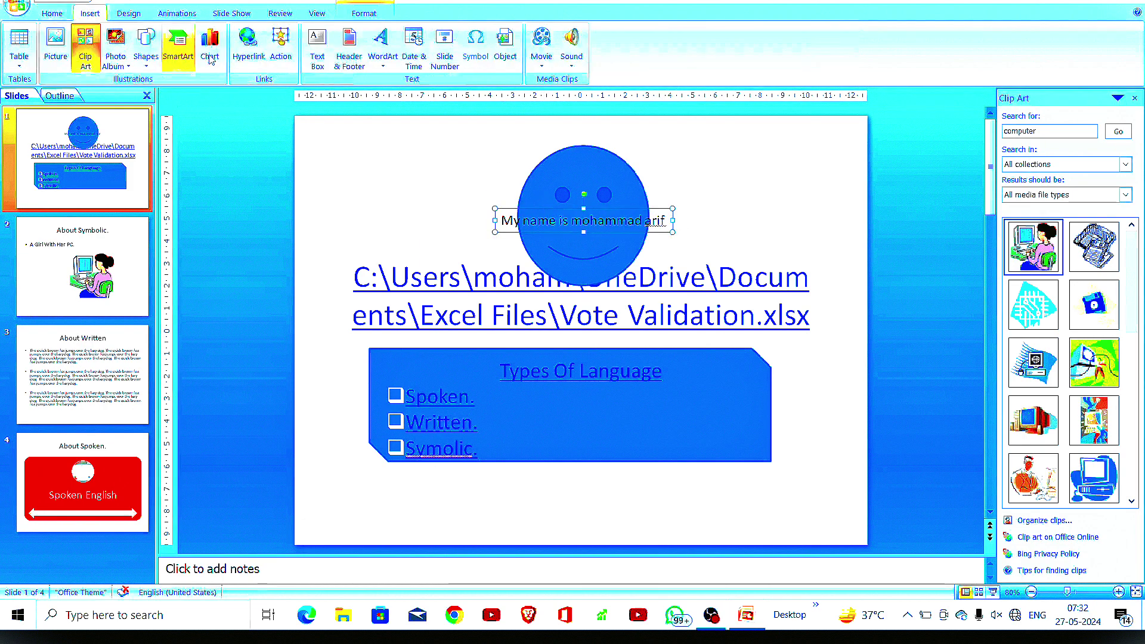
left_click(349, 61)
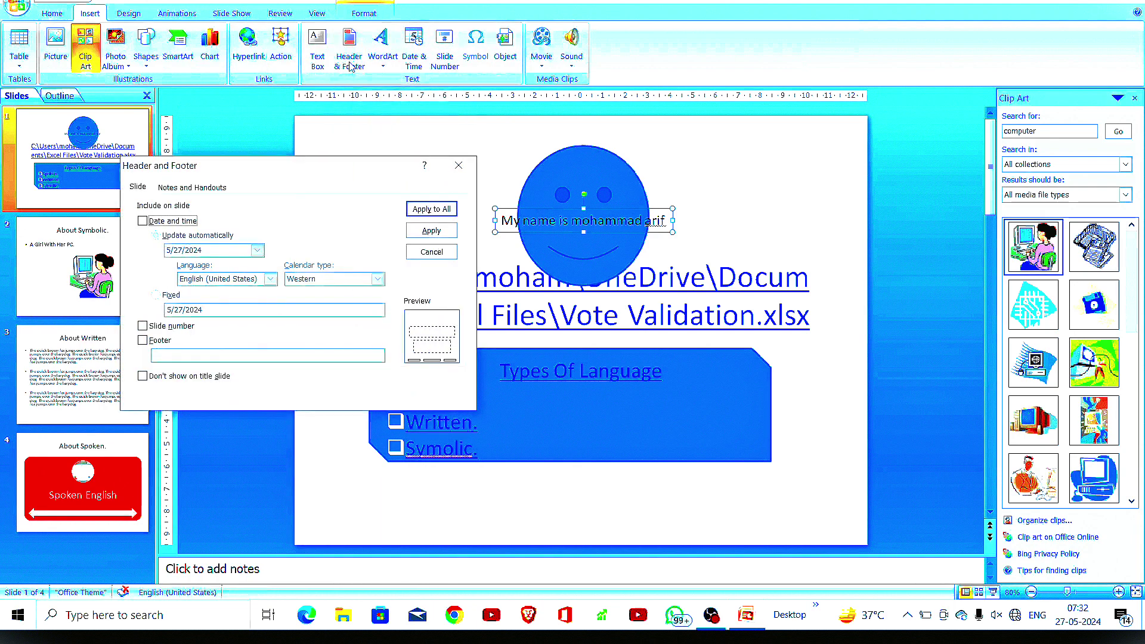
left_click(144, 229)
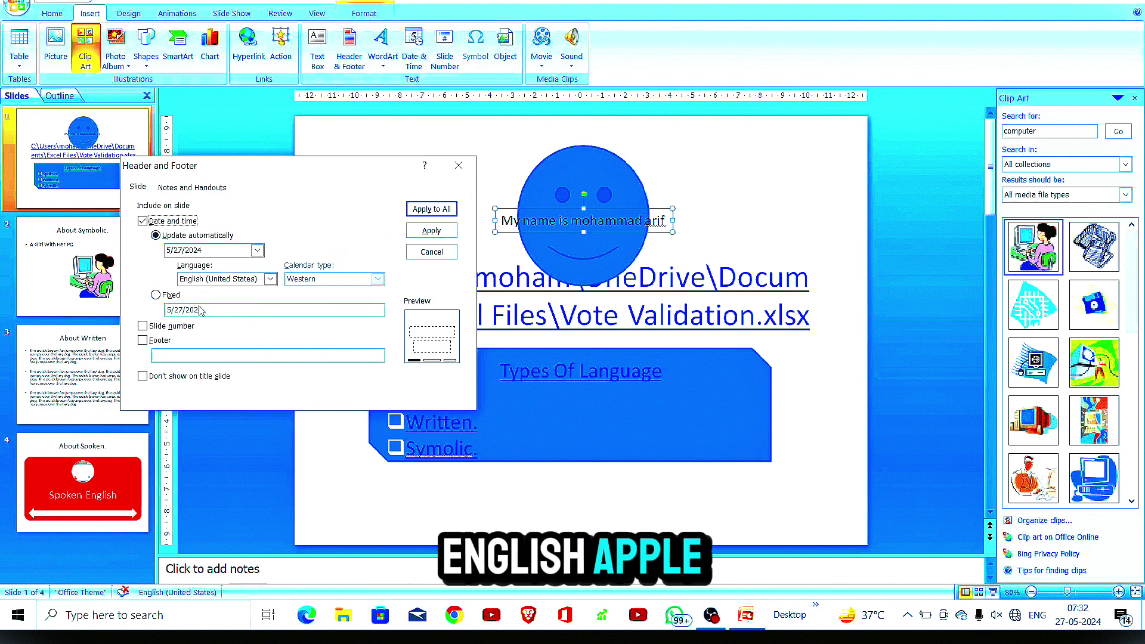
left_click(143, 341)
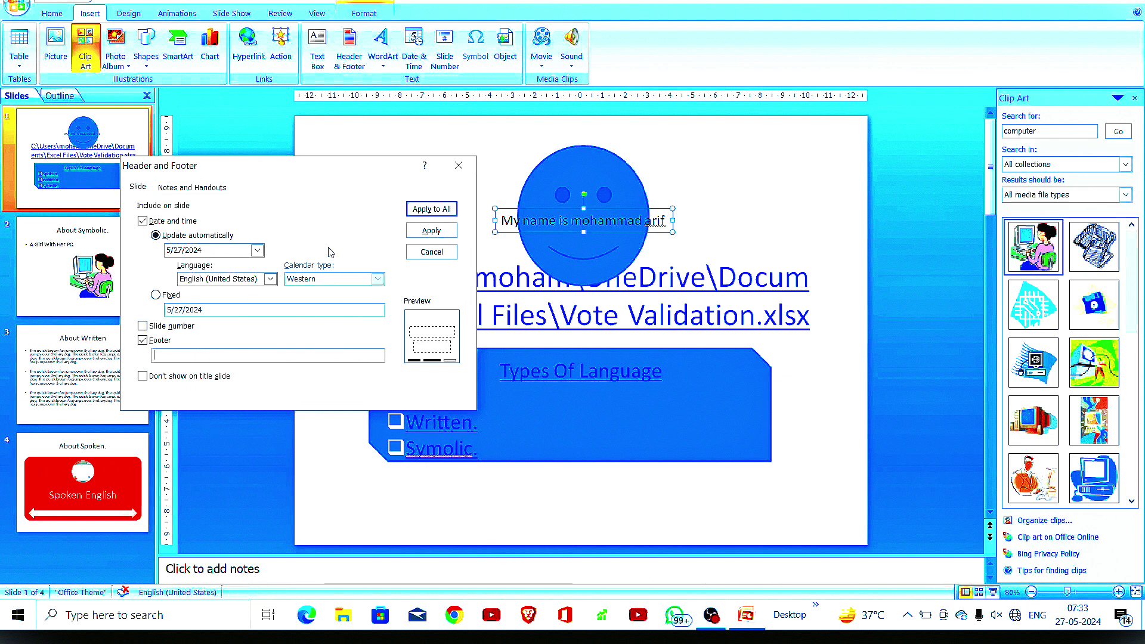
left_click(432, 210)
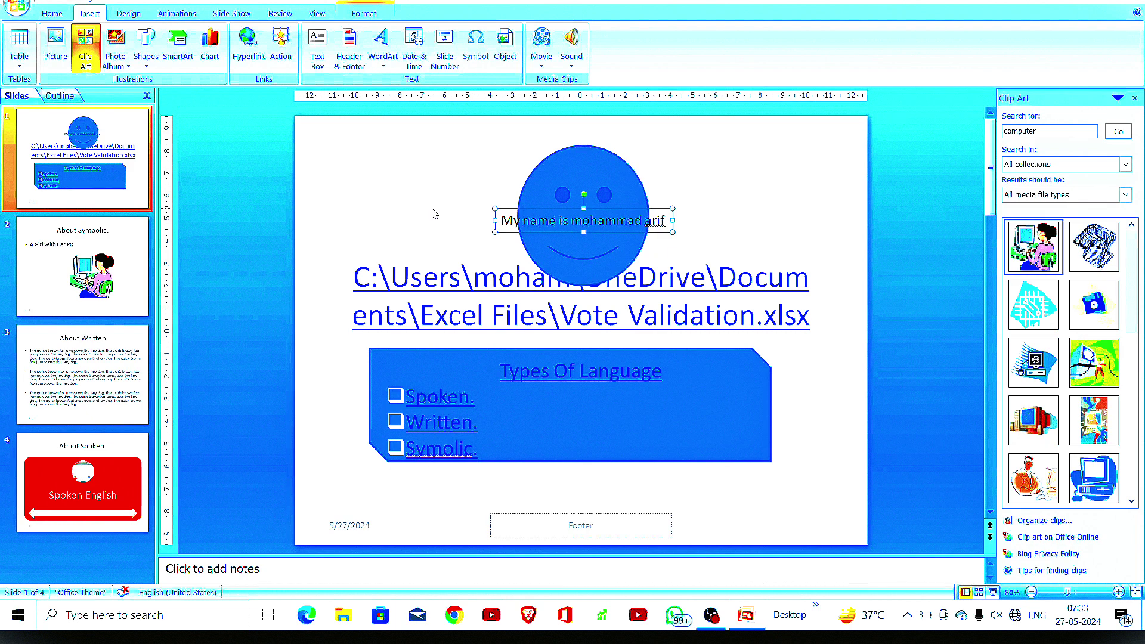
- Fill the footer with 'Designed By' followed by the designer's name
left_click(540, 521)
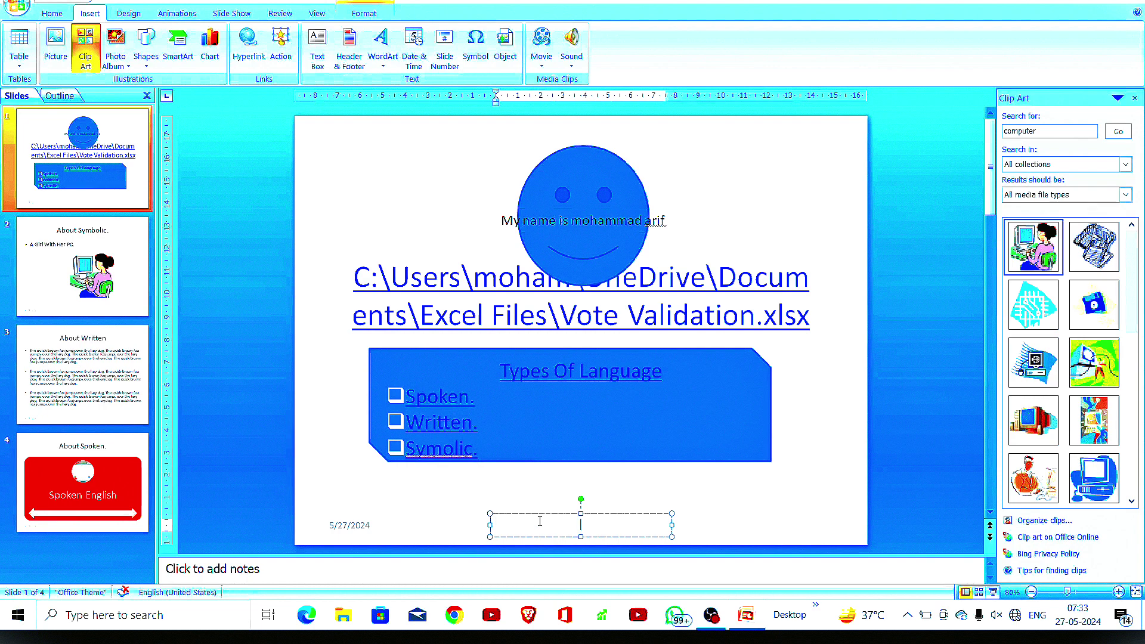
type("Designe")
type("d By")
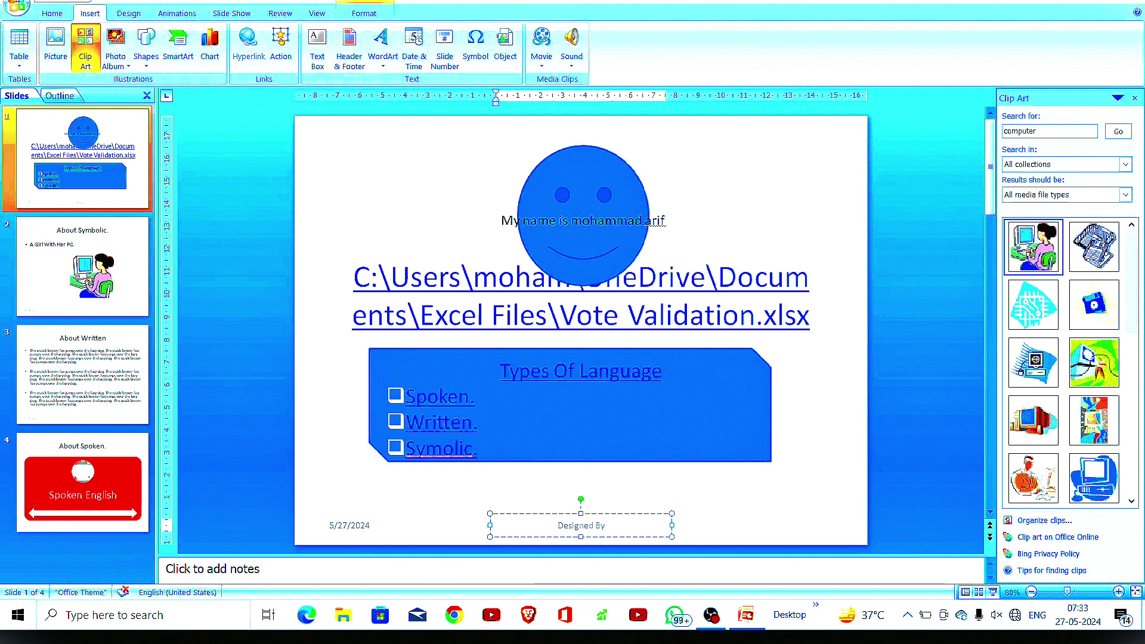
type(" Aradhya")
type(" Pandey")
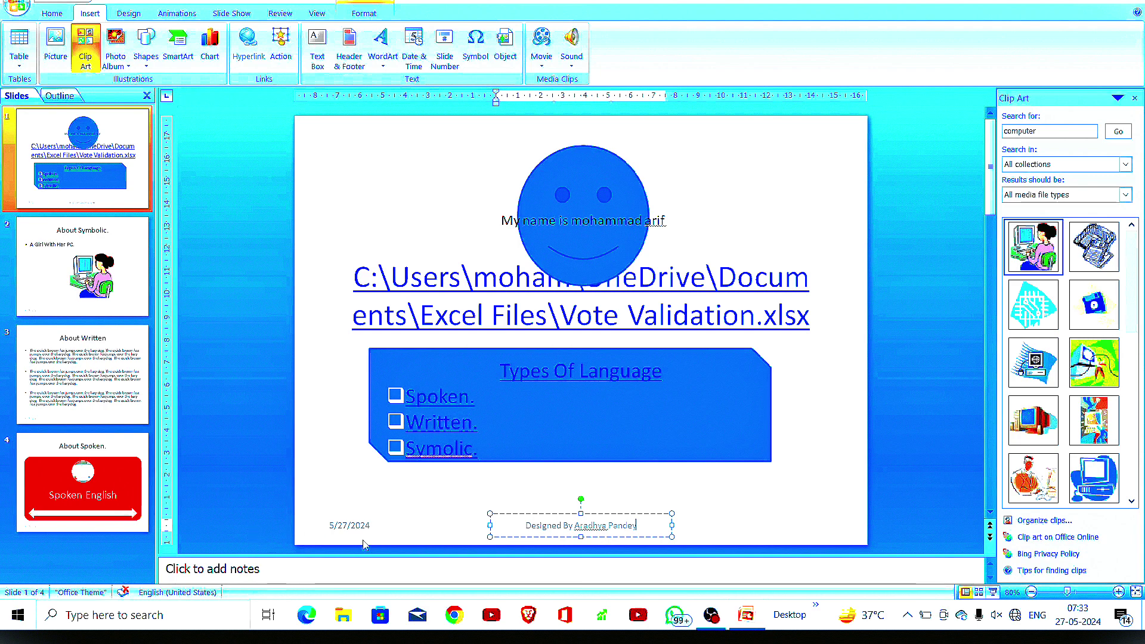
left_click(410, 523)
left_click(495, 515)
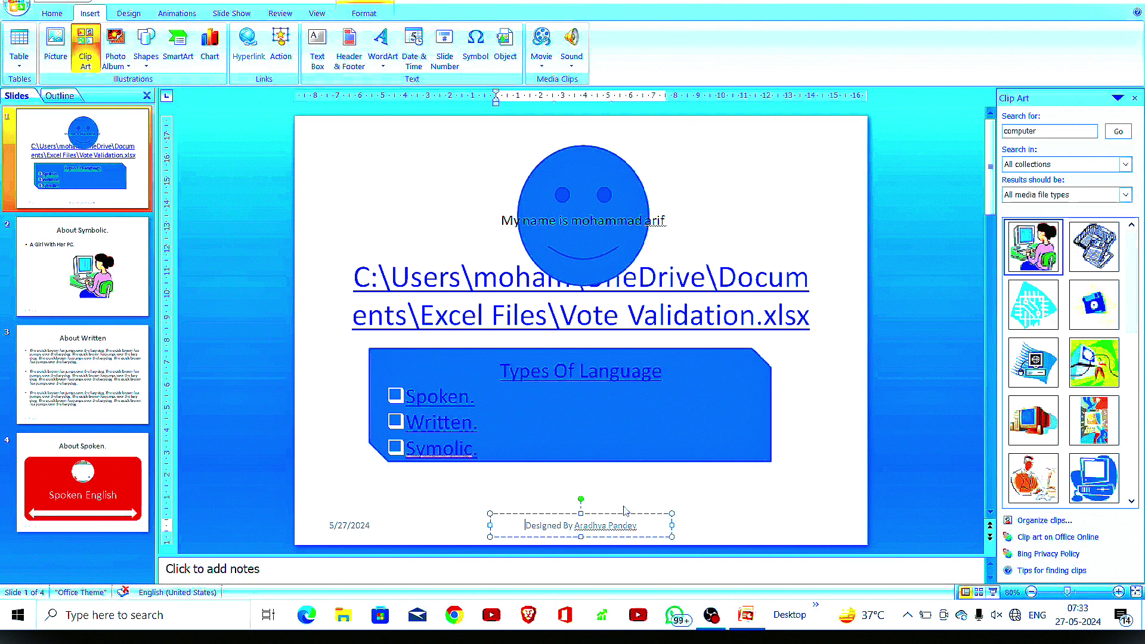
- Widen the credit footer and move the 5/27/2024 date up to the upper left
left_click_drag(671, 526, 807, 513)
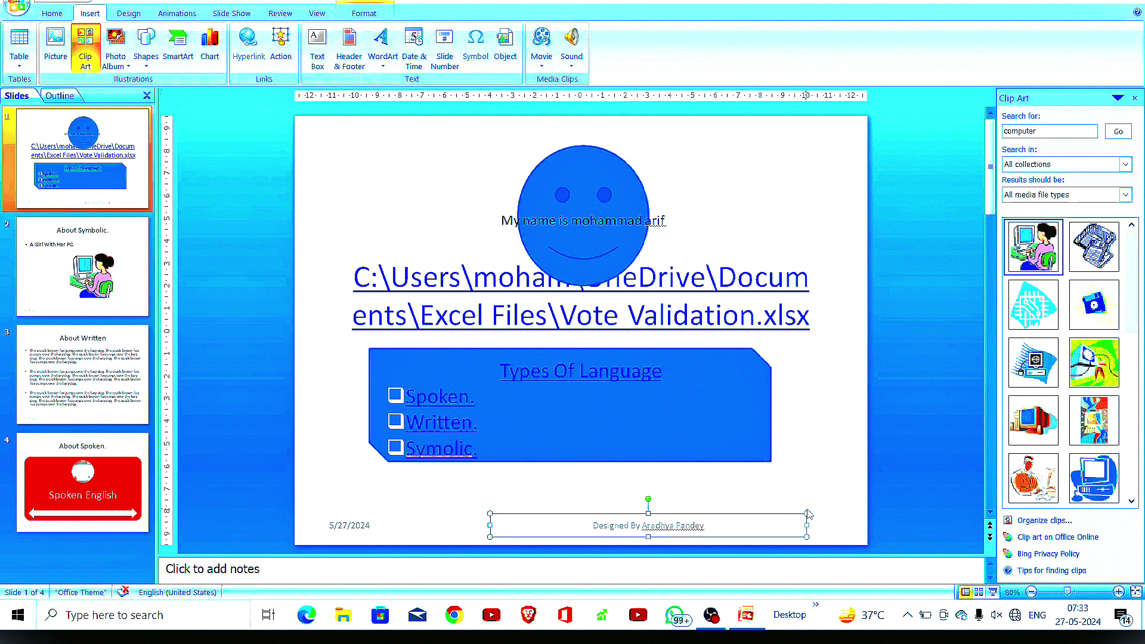
left_click(322, 529)
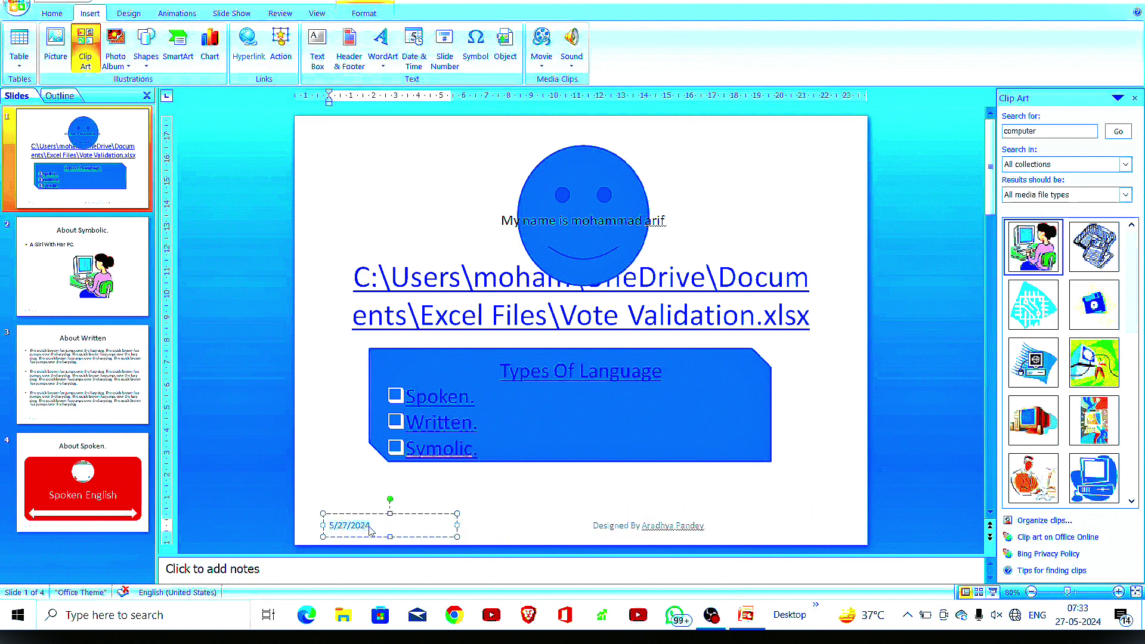
left_click_drag(359, 516, 359, 213)
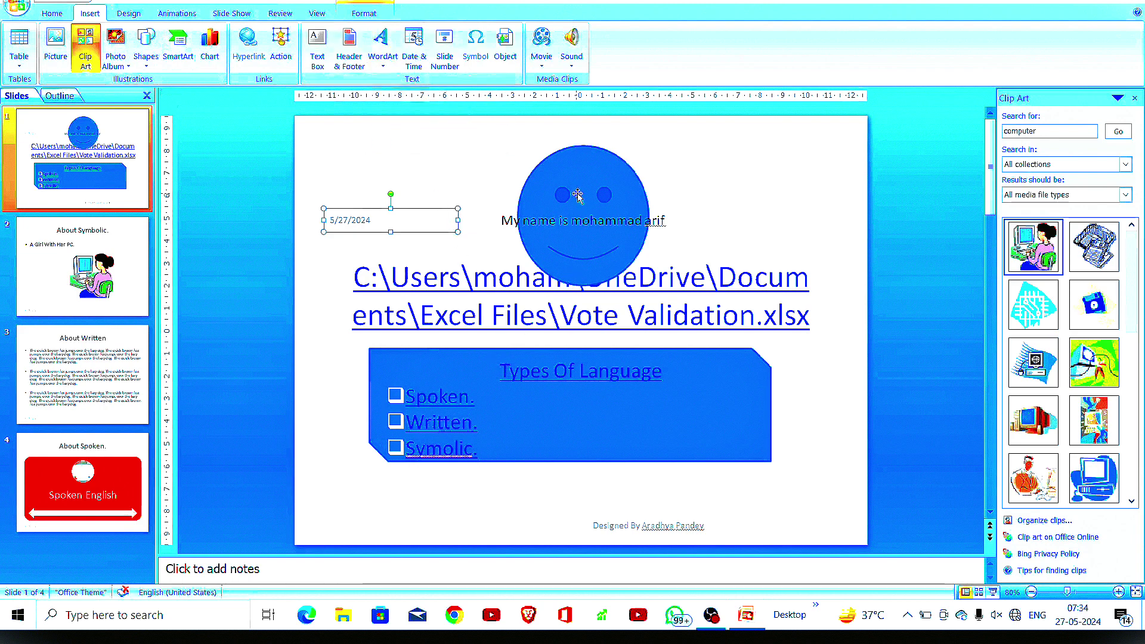
- Convert the name line to green WordArt, delete the plain original, and place it at the top
left_click(585, 222)
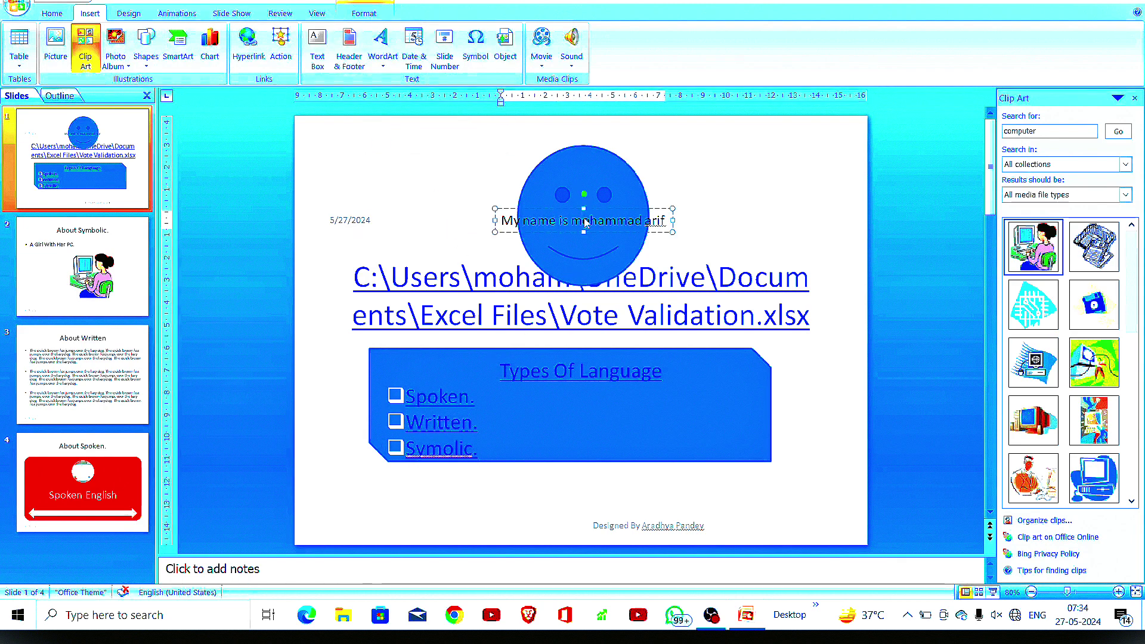
triple_click(585, 222)
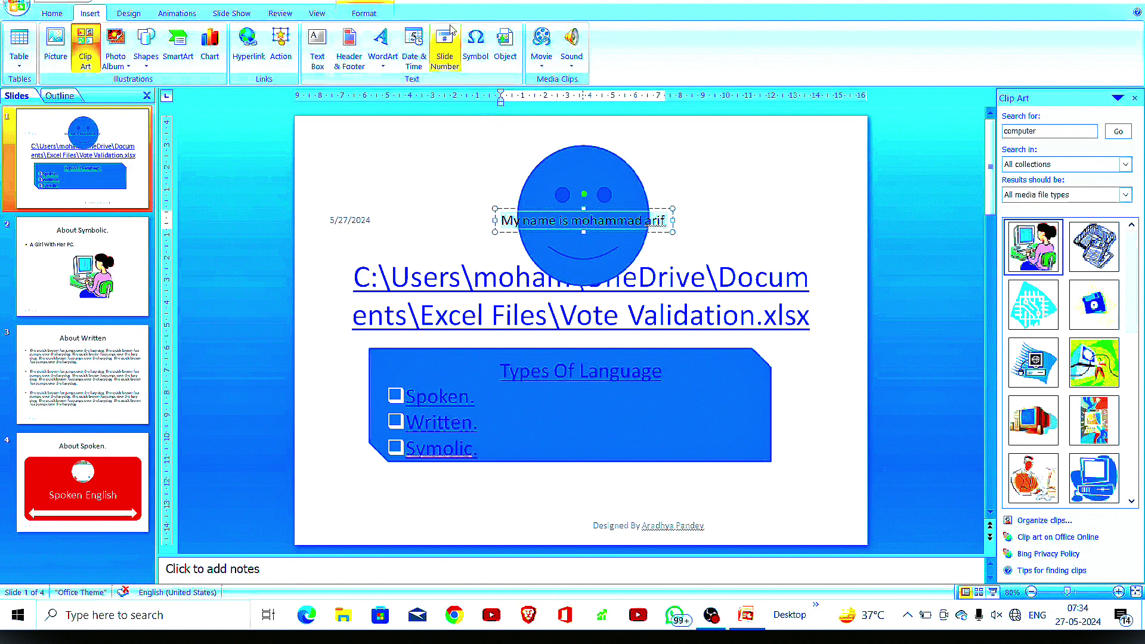
left_click(385, 51)
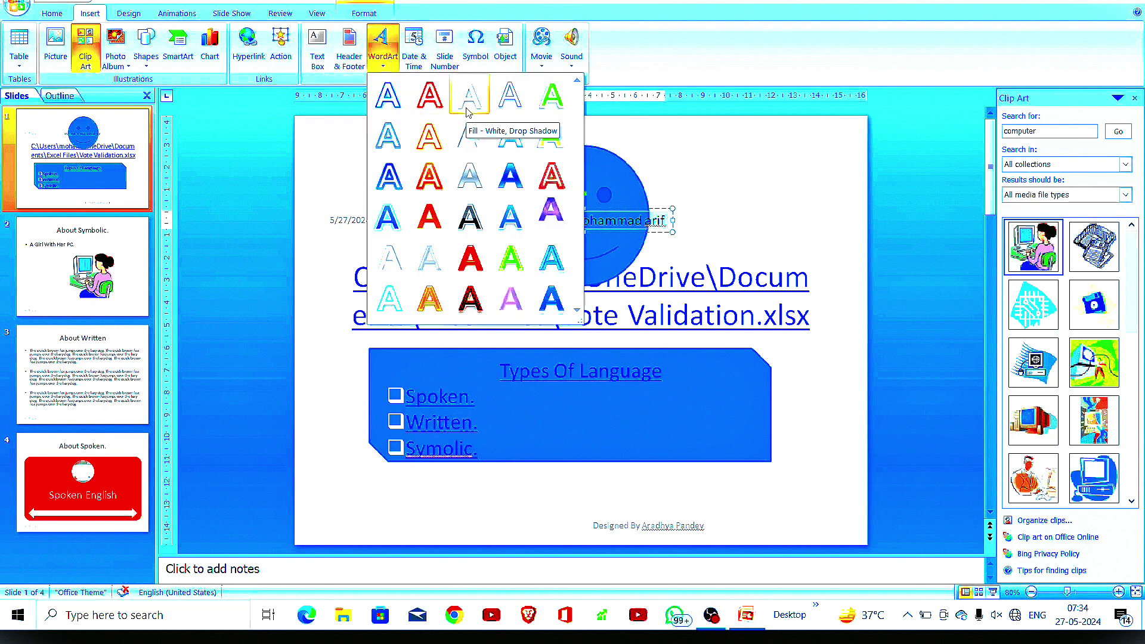
left_click(539, 100)
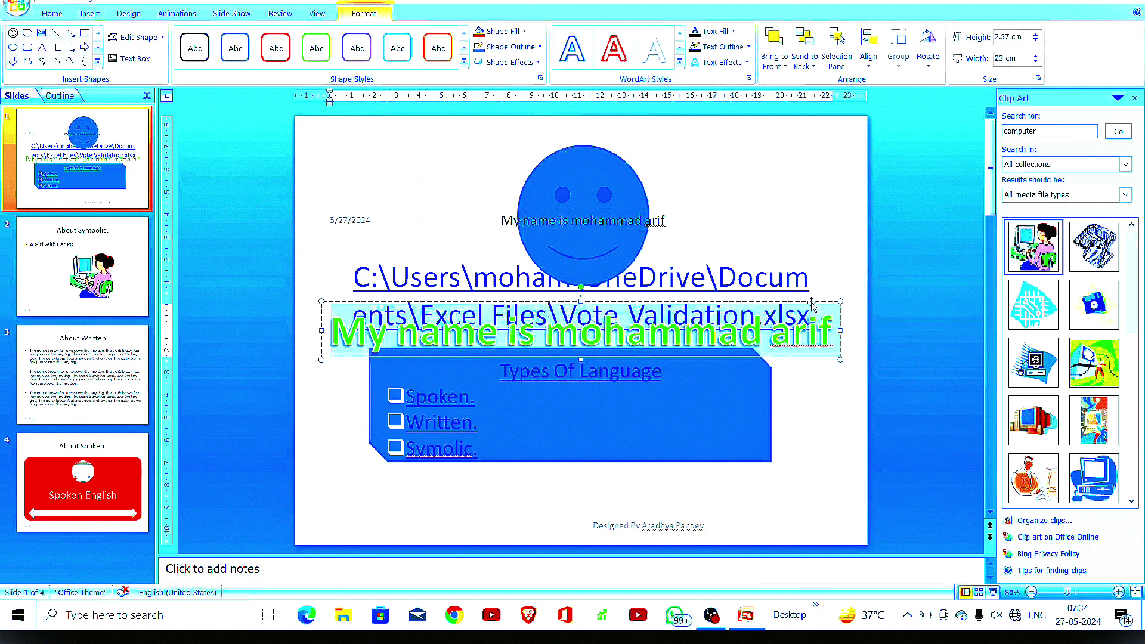
left_click_drag(810, 304, 805, 257)
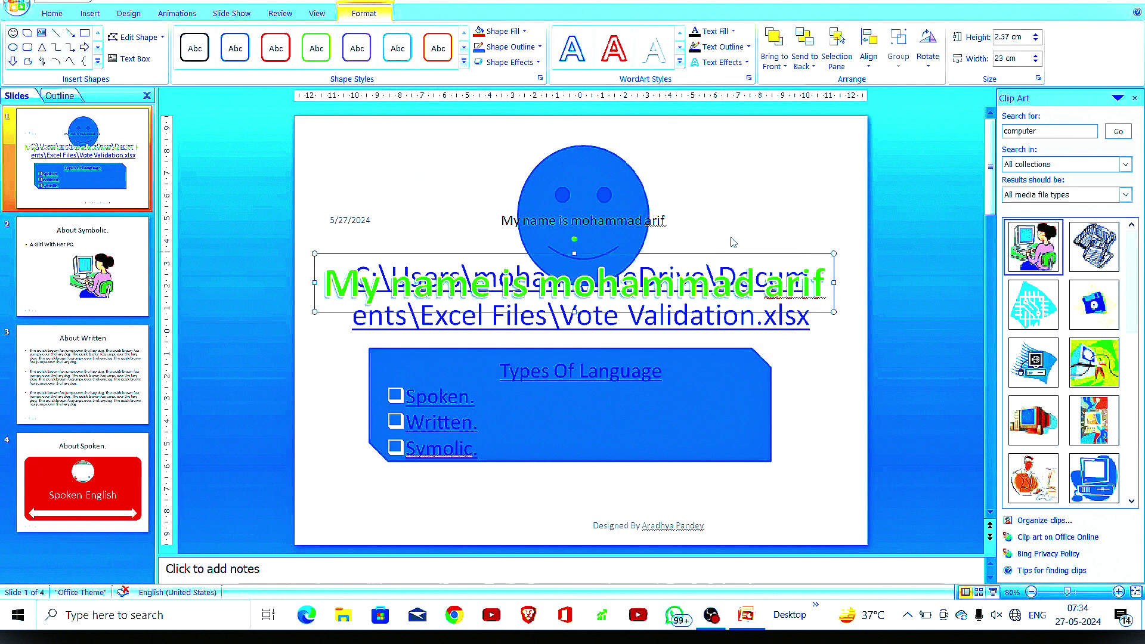
left_click(617, 222)
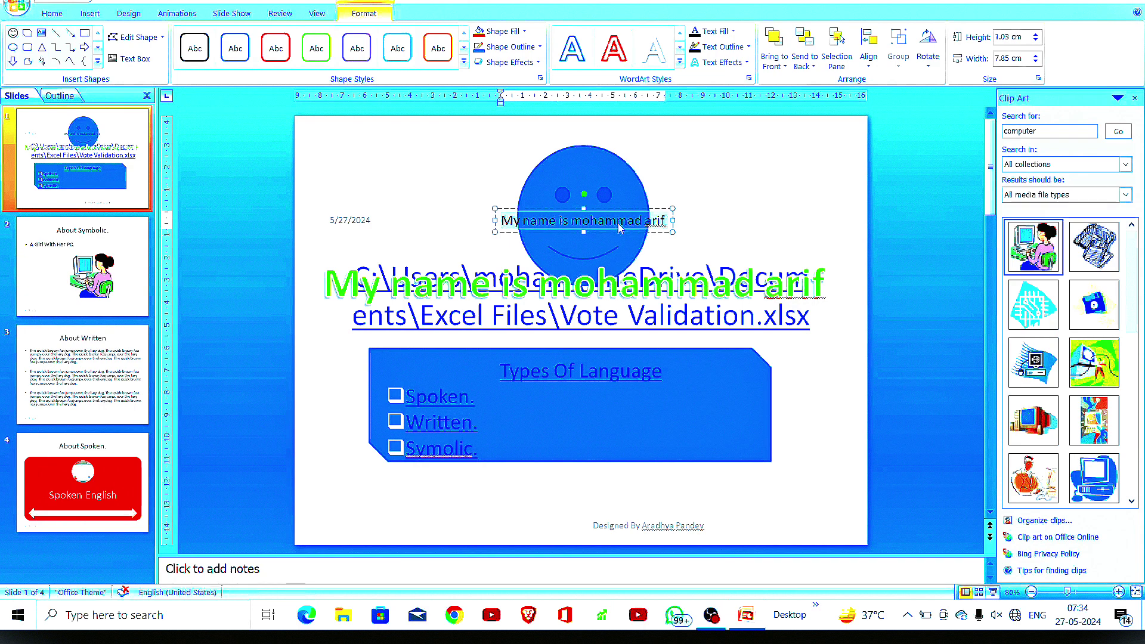
key("Delete")
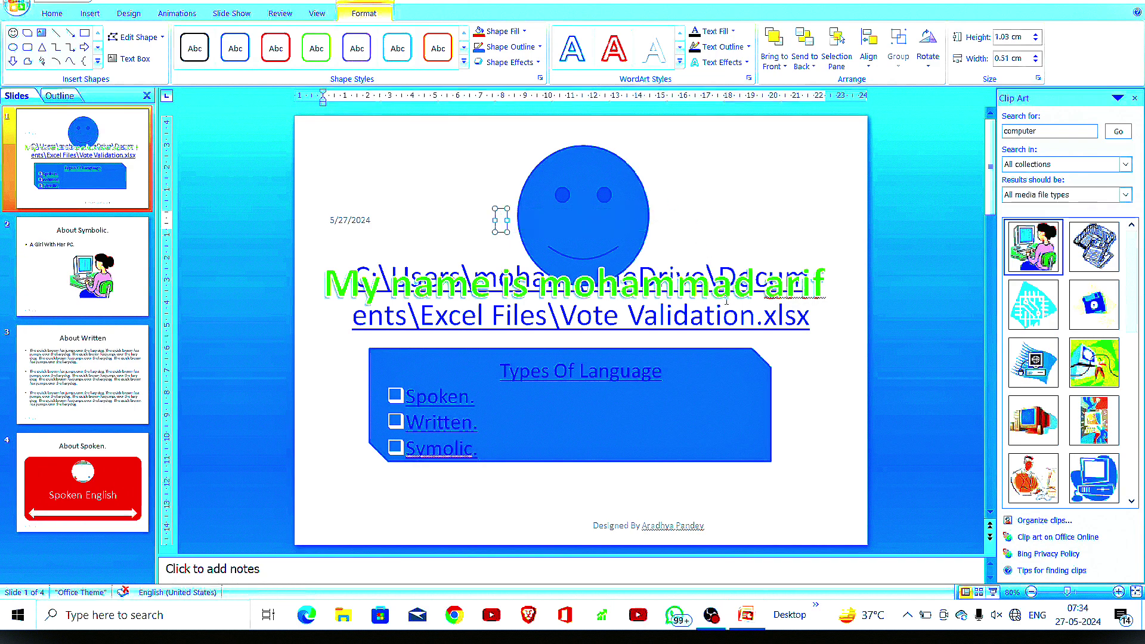
mouse_move(707, 257)
left_mouse_down()
mouse_move(674, 130)
mouse_move(706, 124)
left_mouse_up()
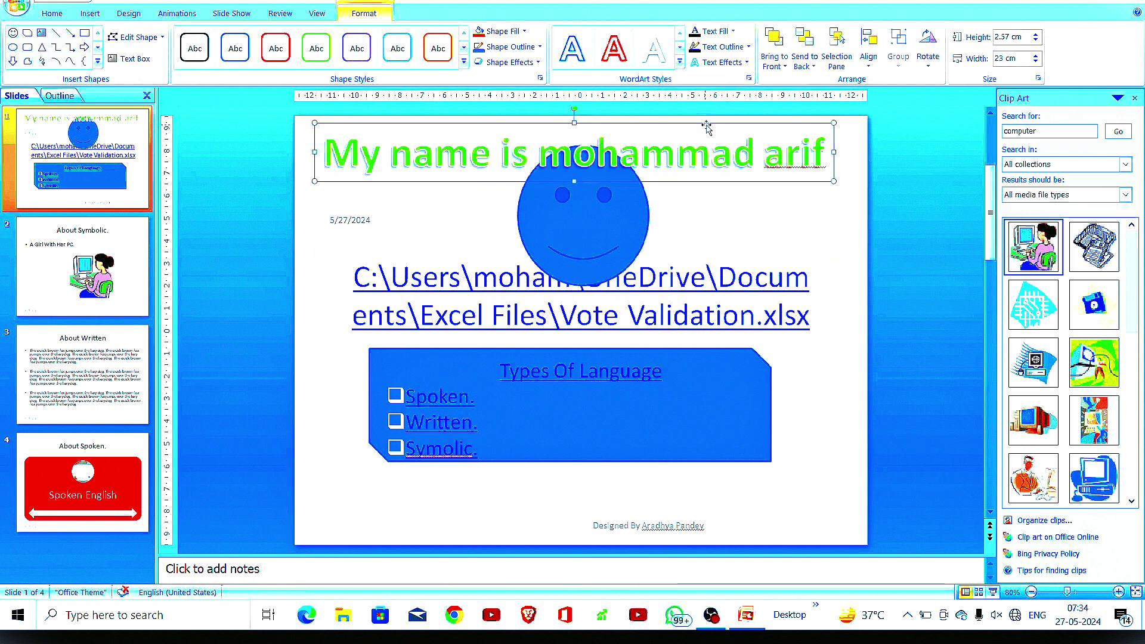
- Nudge the smiley down-right and move the file-path box toward the slide bottom
left_click(634, 229)
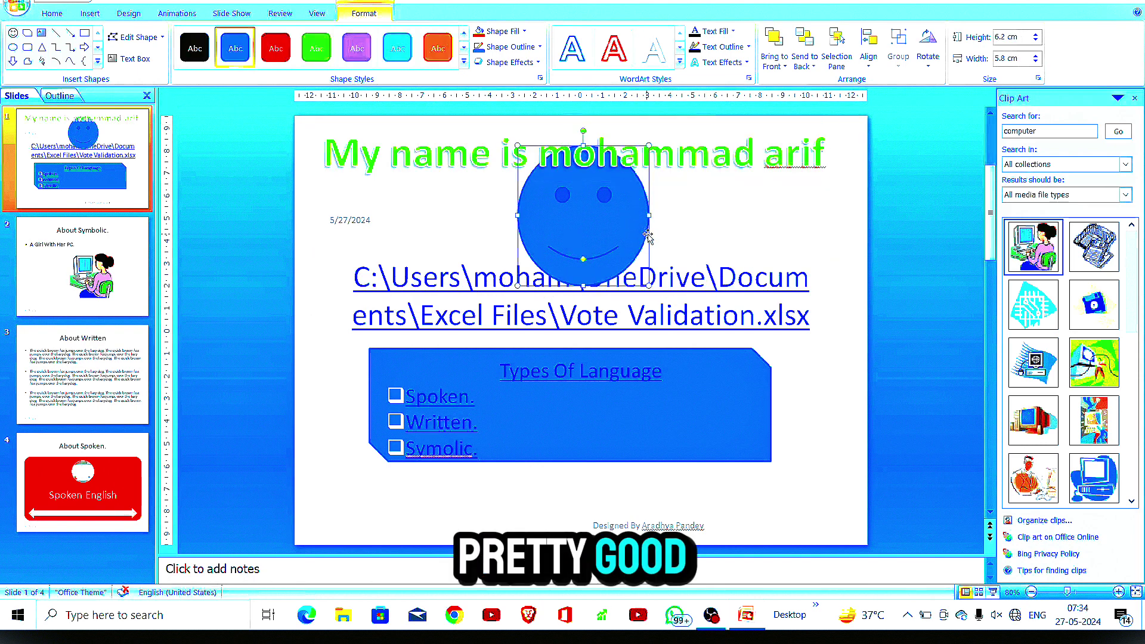
left_click_drag(634, 230, 643, 256)
left_click(712, 212)
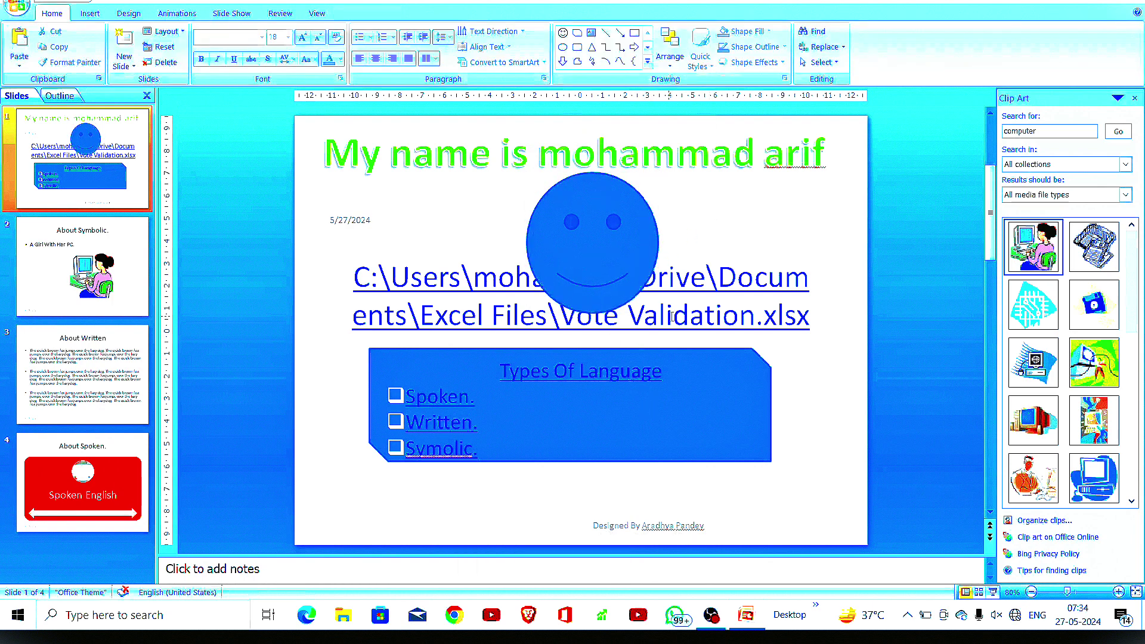
left_click(676, 277)
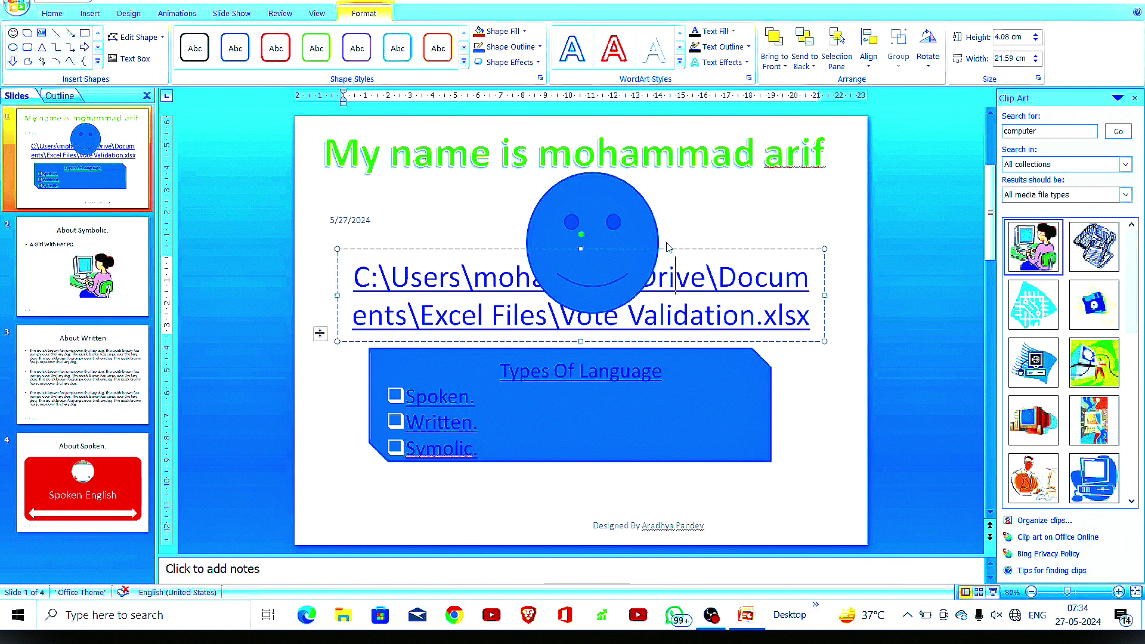
left_click_drag(676, 251, 688, 422)
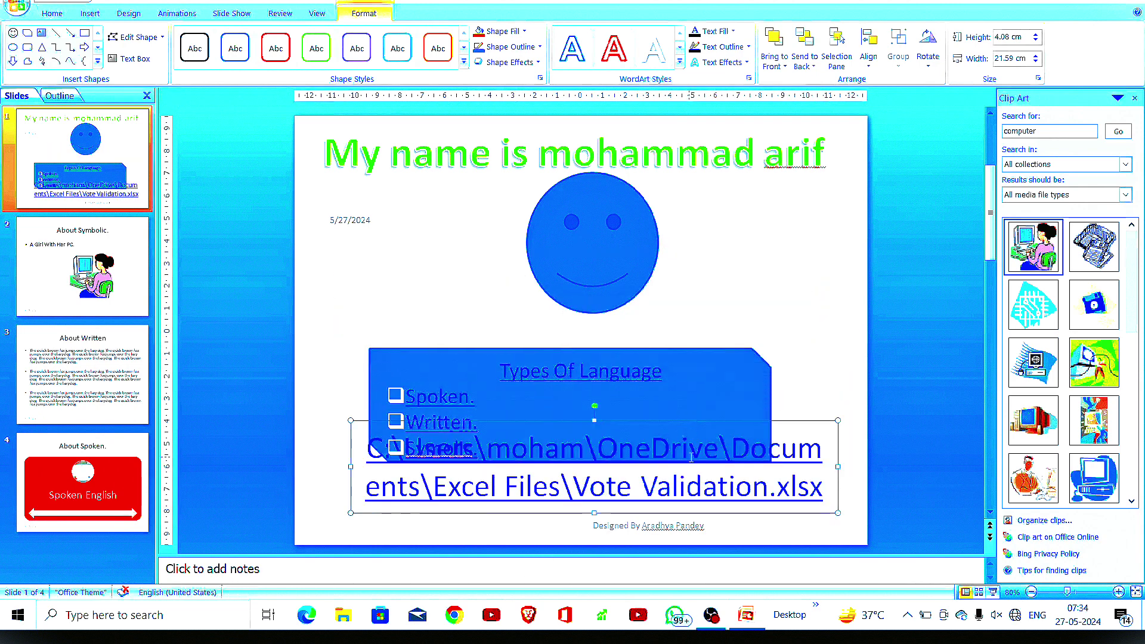
- Delete the Types Of Language list and the file-path text, leaving both boxes empty
left_click(691, 457)
key("ctrl+a")
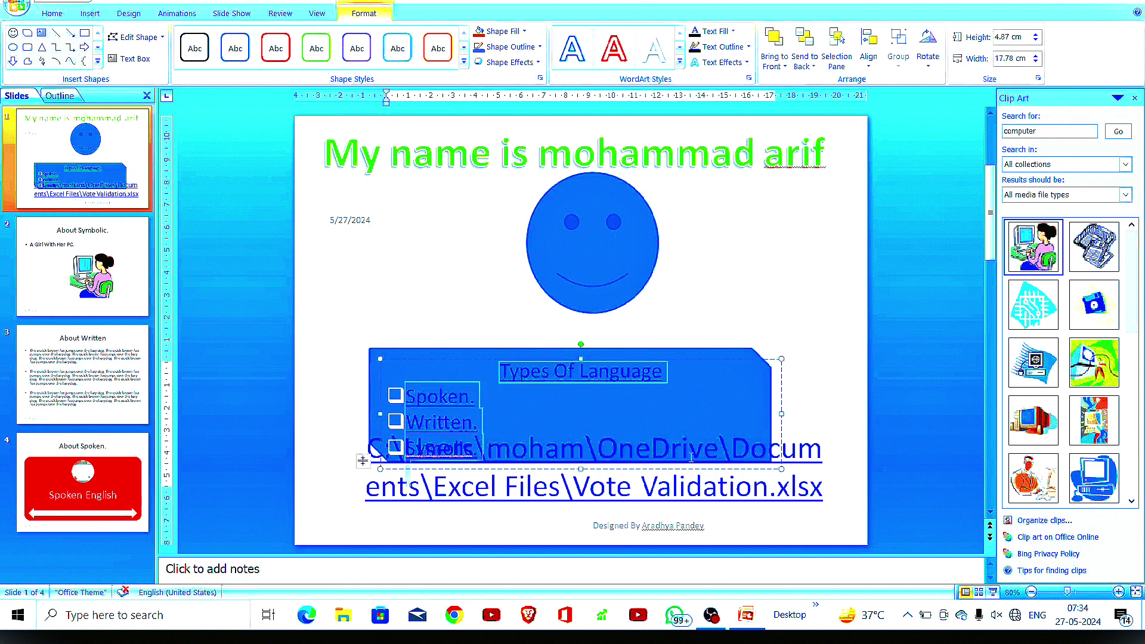
key("Delete")
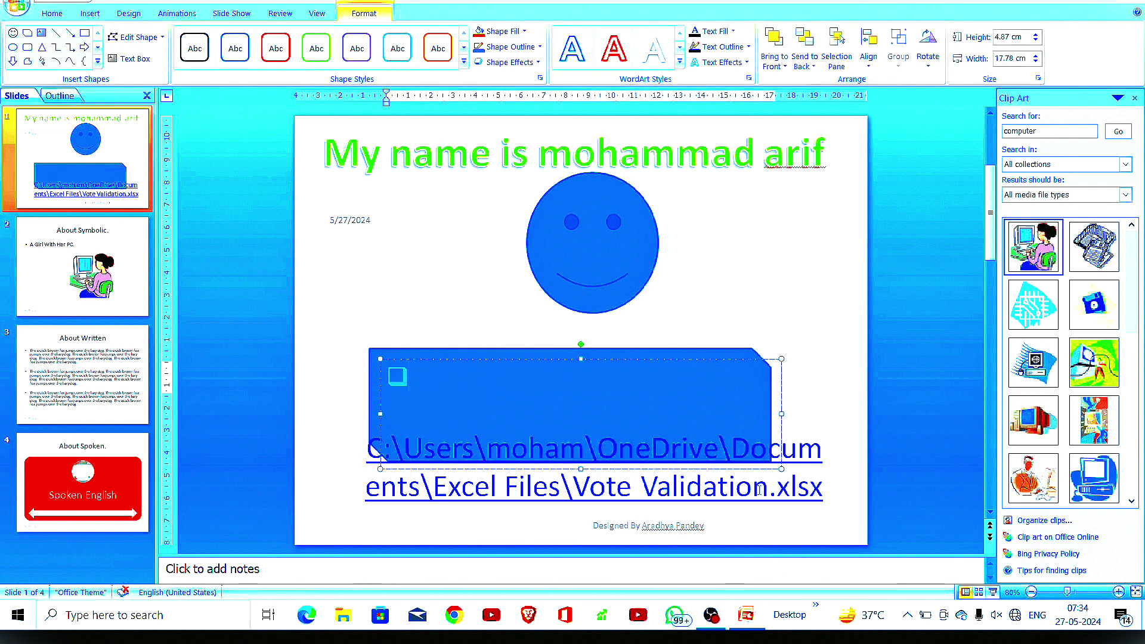
left_click(758, 489)
key("ctrl+a")
key("Delete")
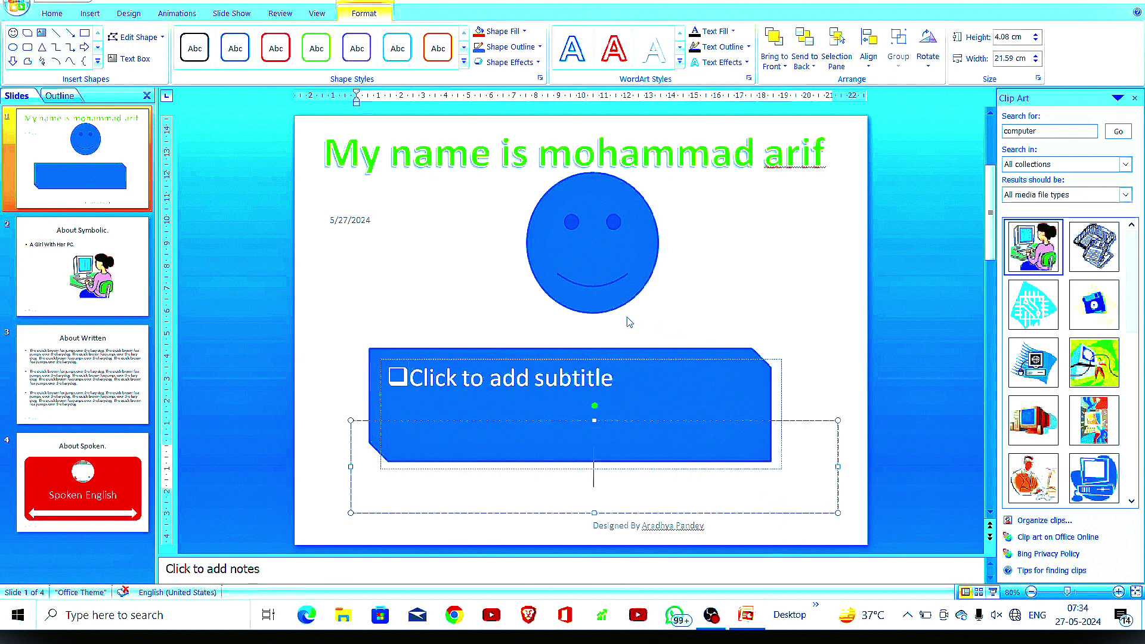
left_click(511, 122)
left_click(640, 152)
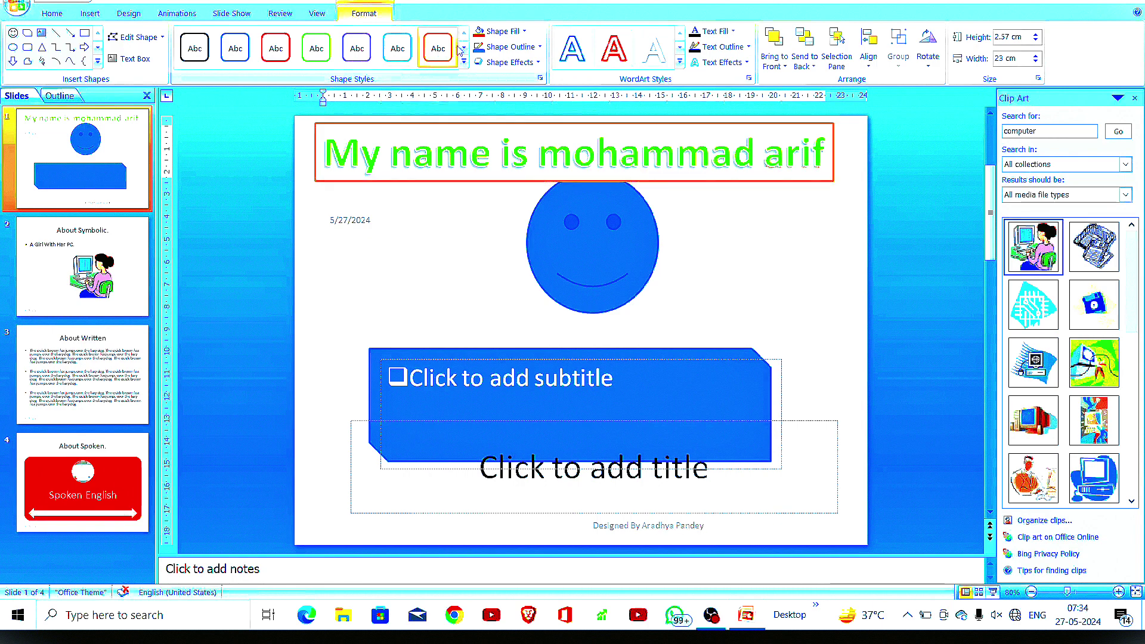
- Fill the name banner green and give it an outer shadow
left_click(502, 31)
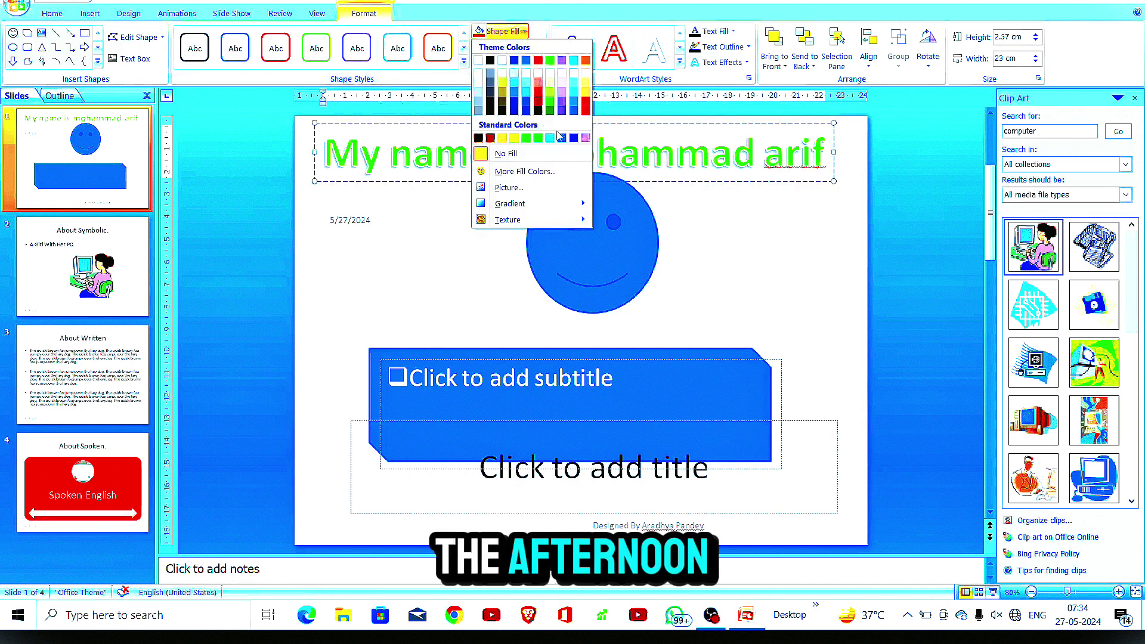
left_click(536, 139)
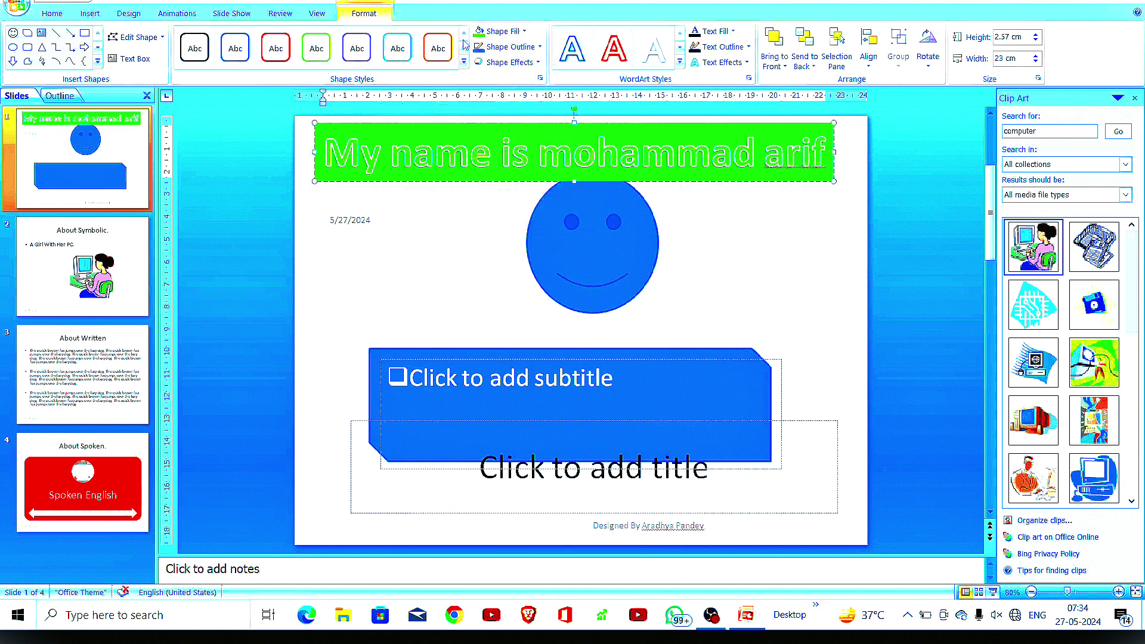
left_click(523, 48)
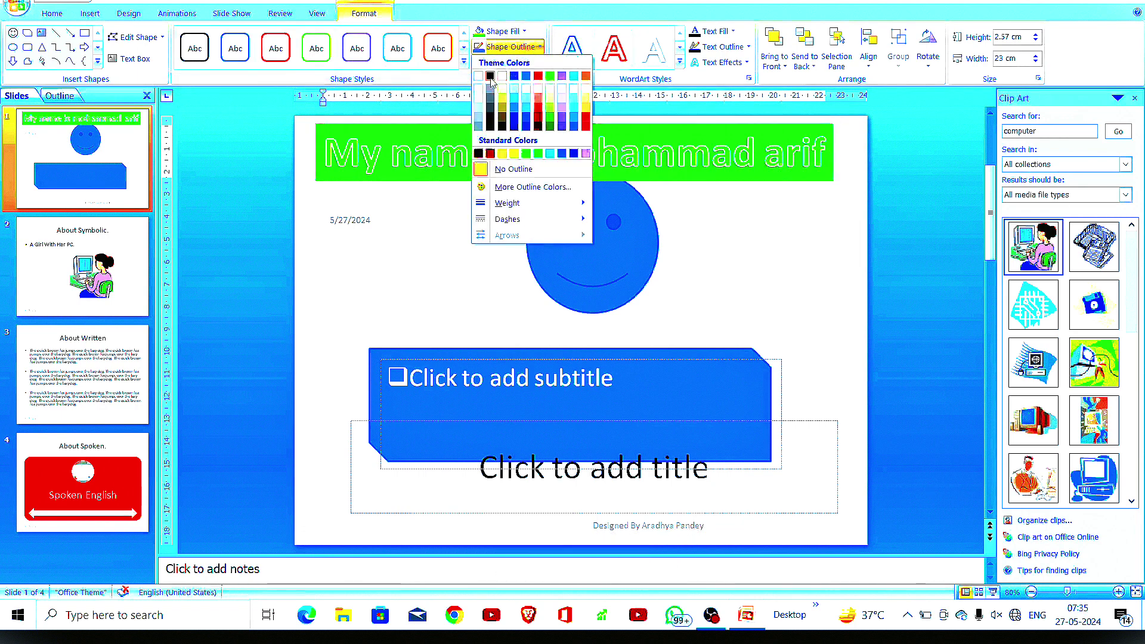
left_click(493, 62)
left_click(493, 62)
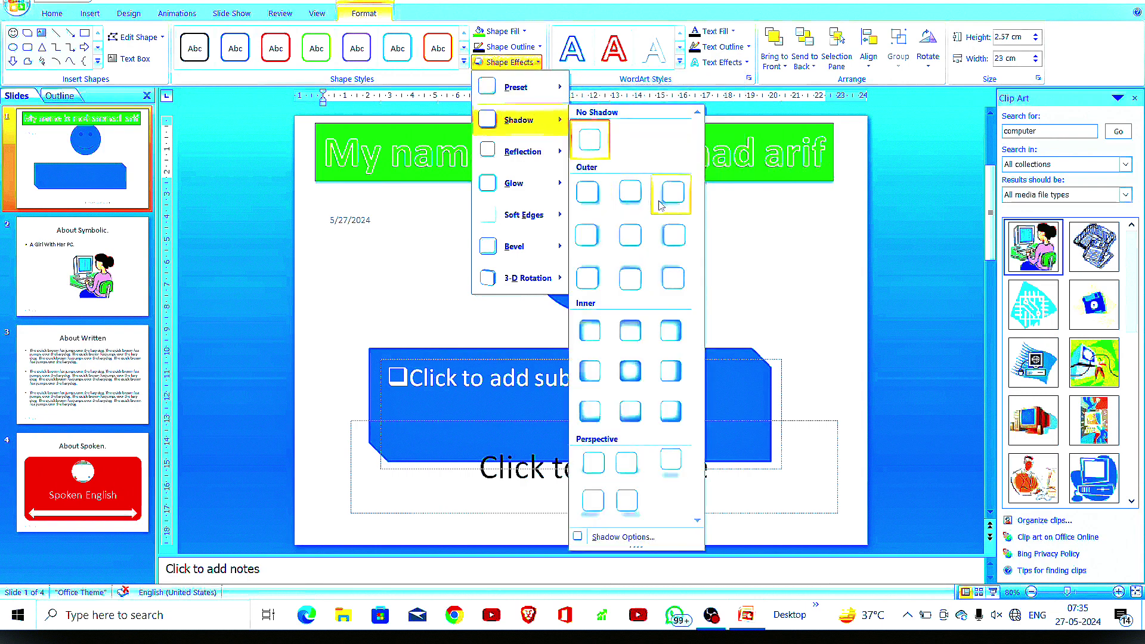
left_click(672, 203)
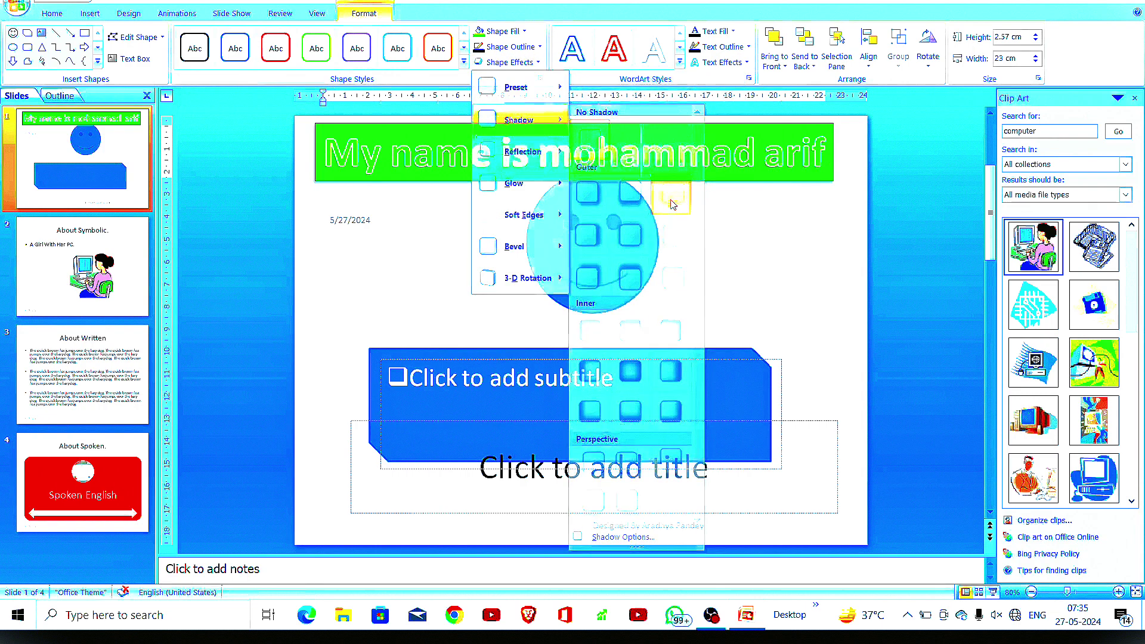
- Make the first name black and give the banner text a coloured outline and glow
left_click(718, 31)
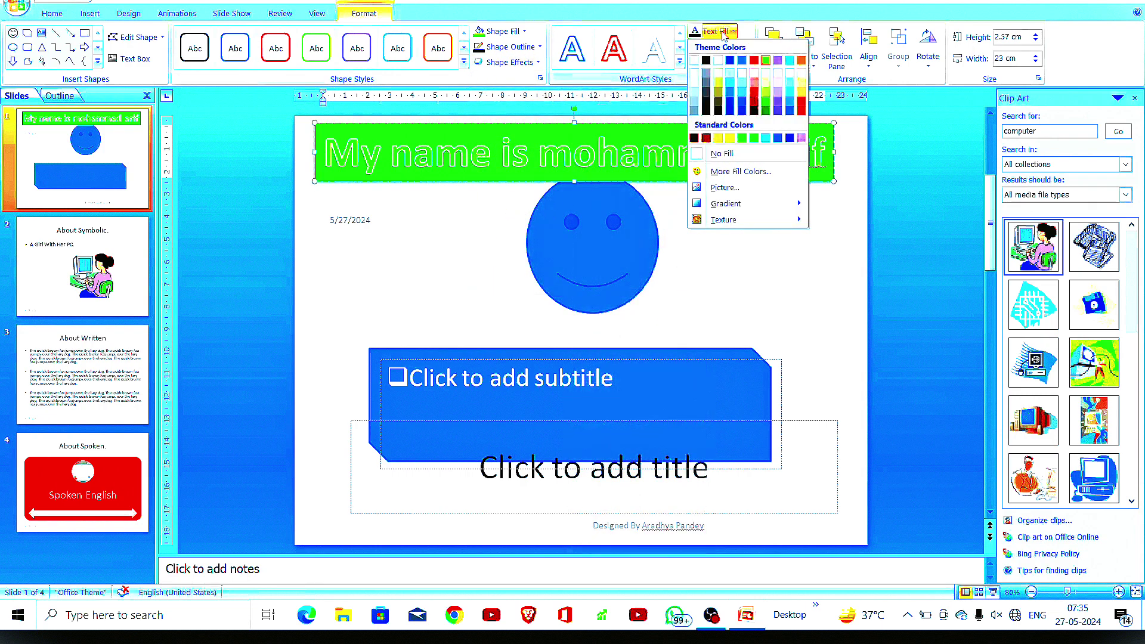
left_click(705, 60)
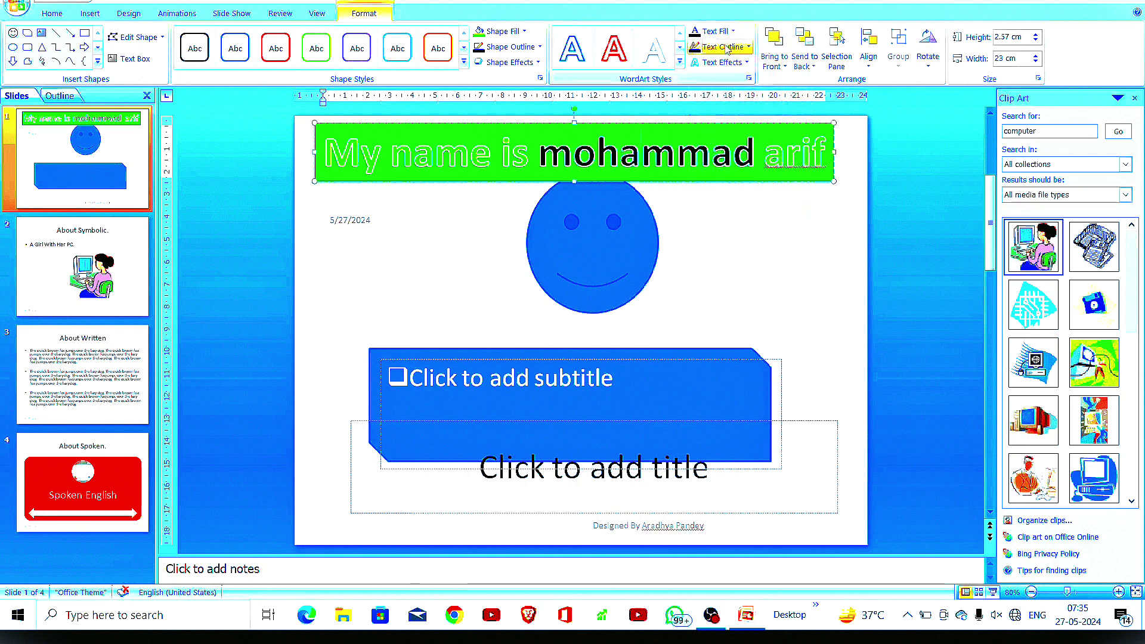
left_click(728, 46)
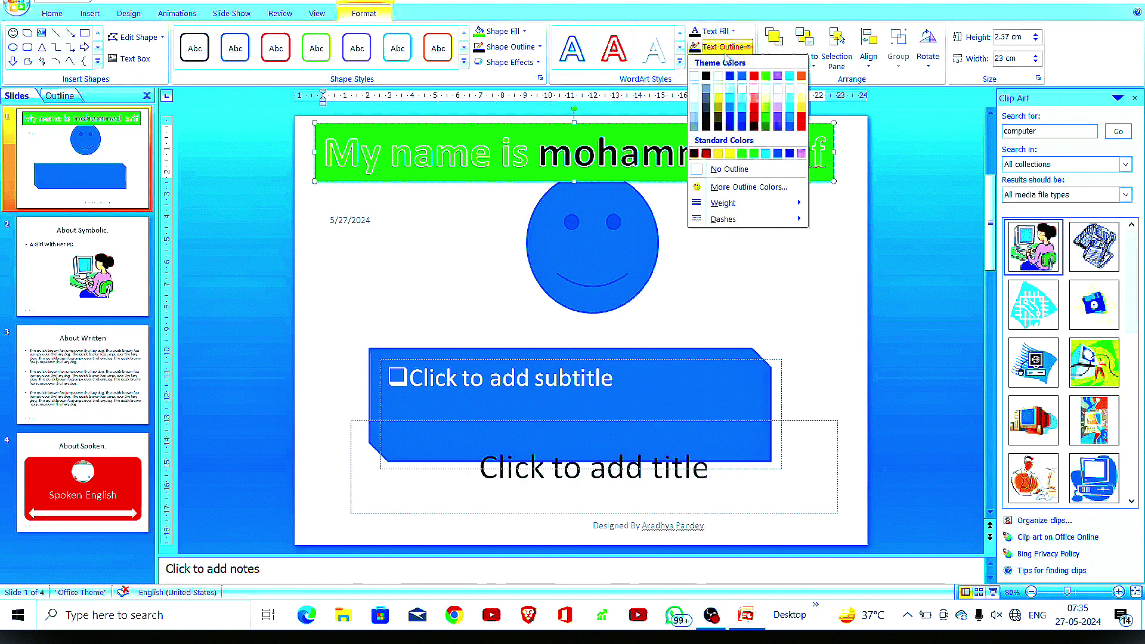
left_click(728, 153)
left_click(721, 62)
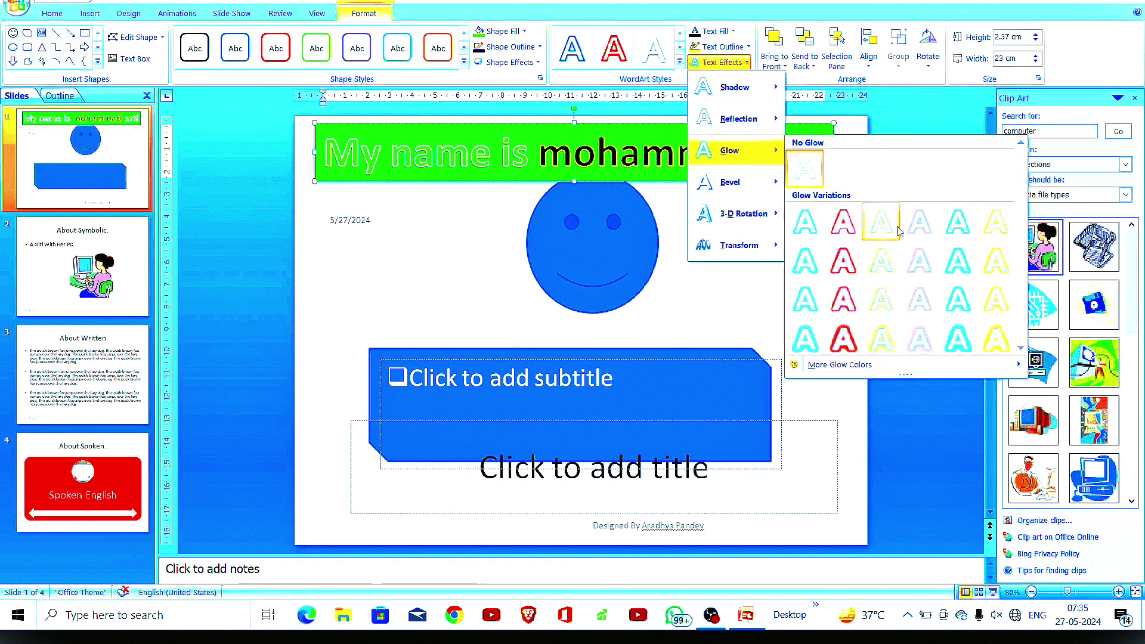
mouse_move(730, 151)
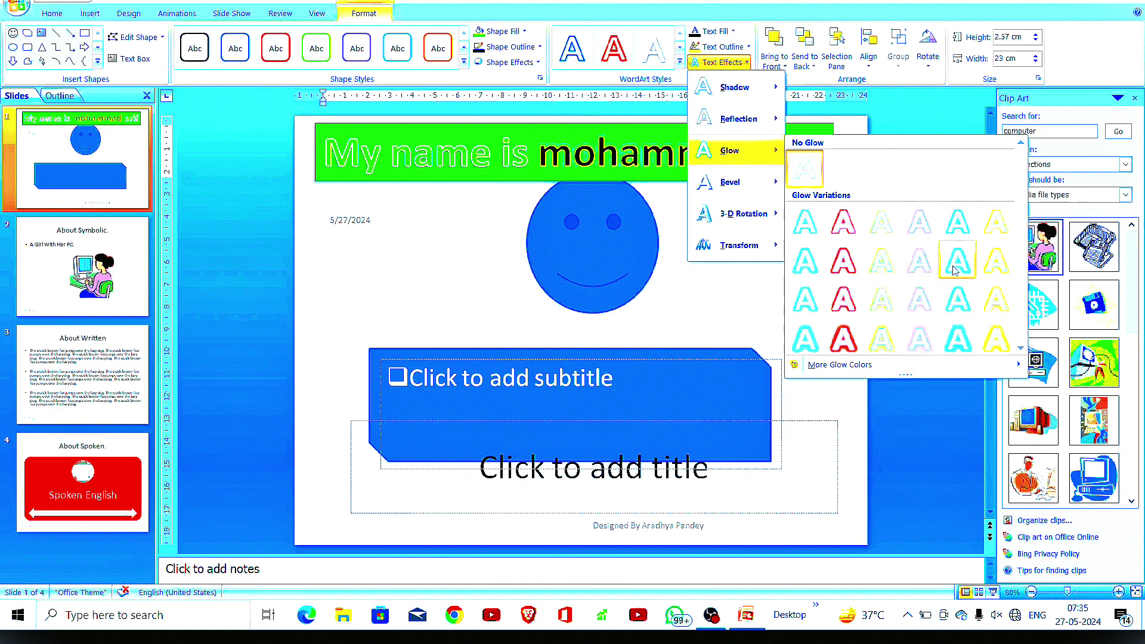
left_click(926, 266)
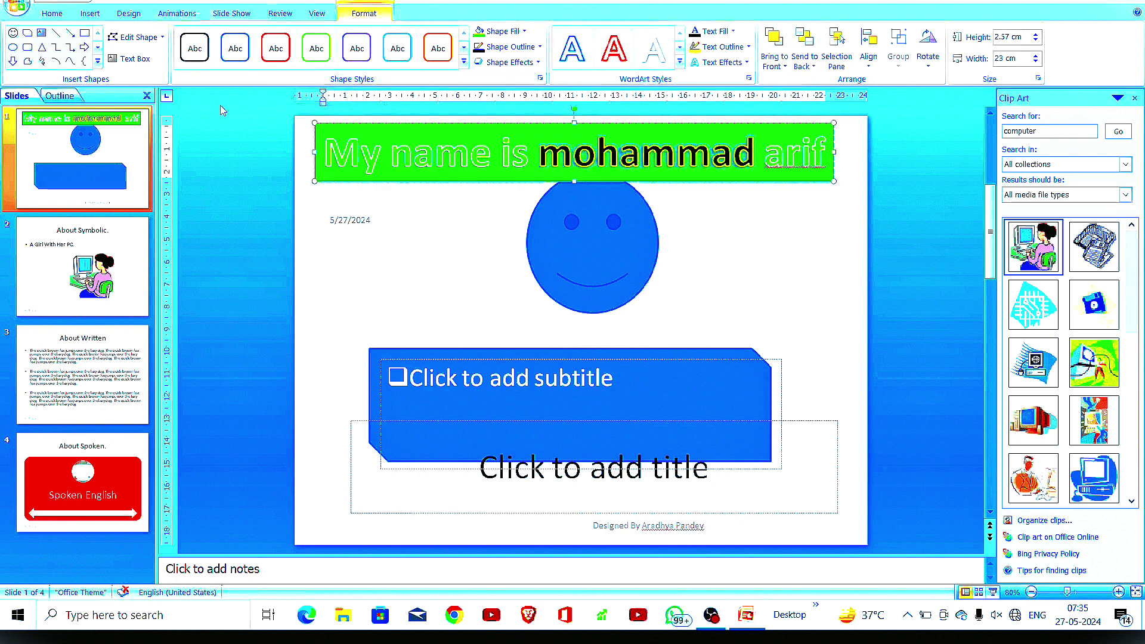
- Change the green banner's shape to Bevel
left_click(145, 43)
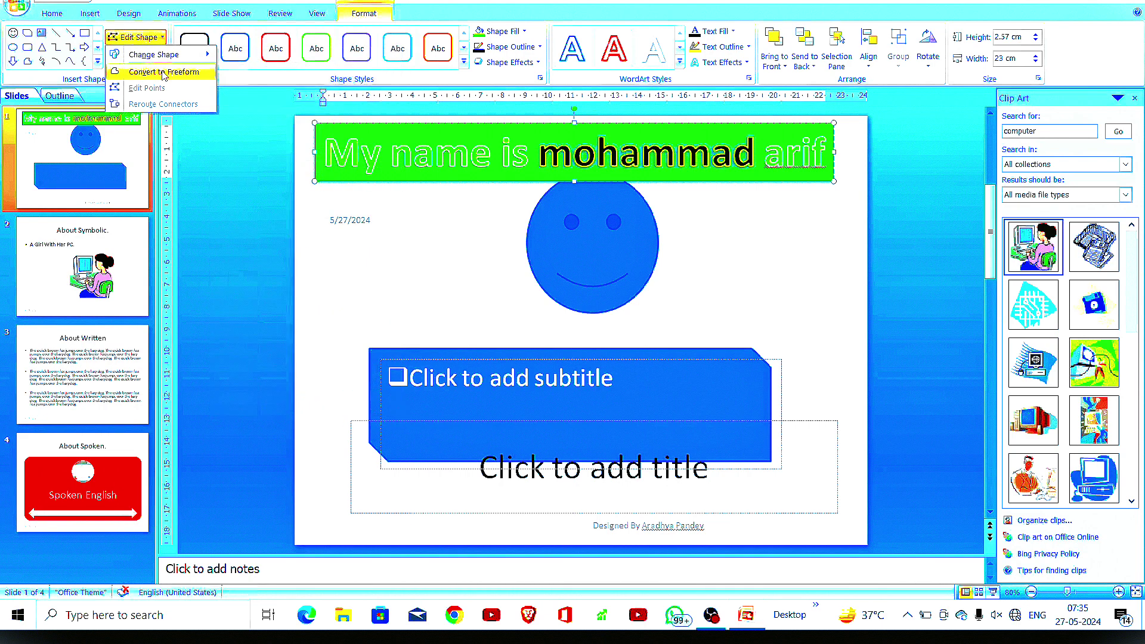
left_click(416, 137)
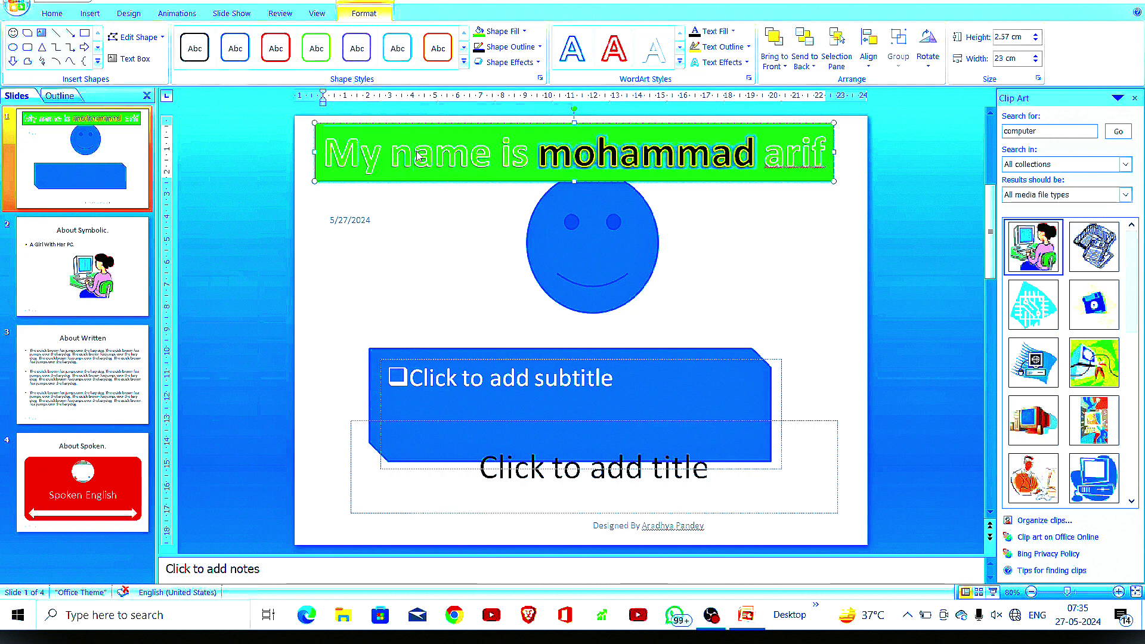
left_click(132, 37)
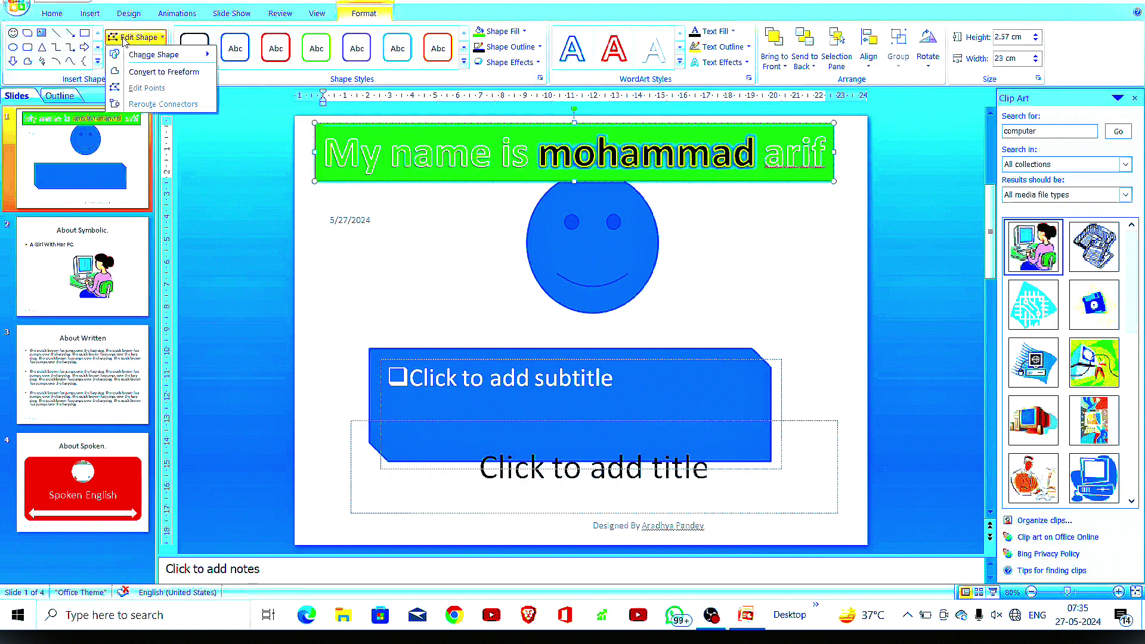
left_click(148, 53)
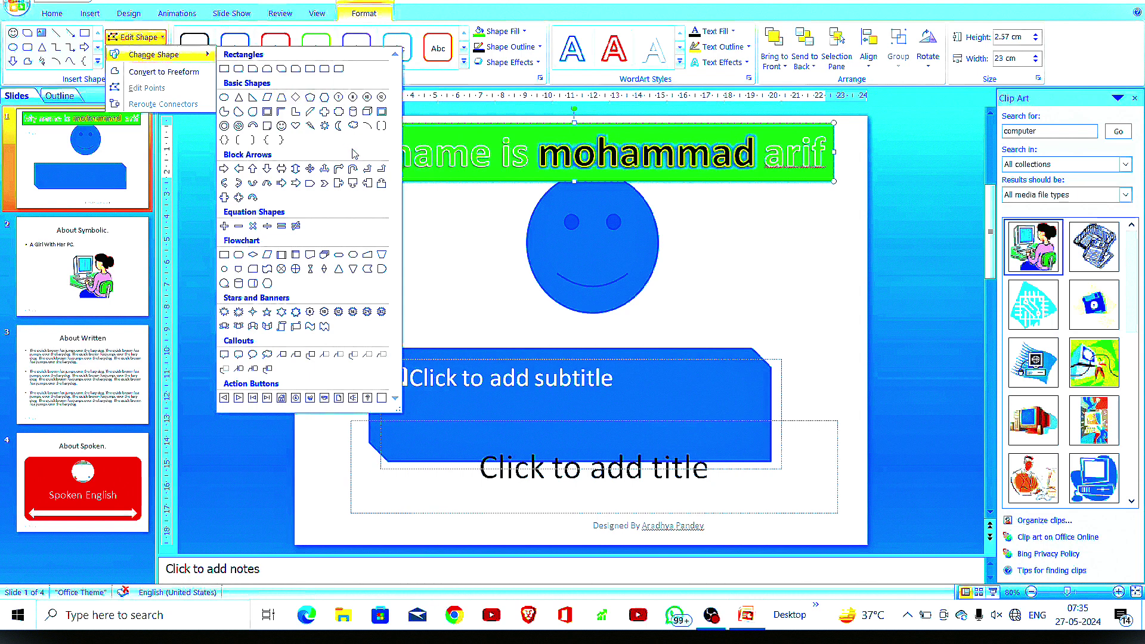
left_click(379, 112)
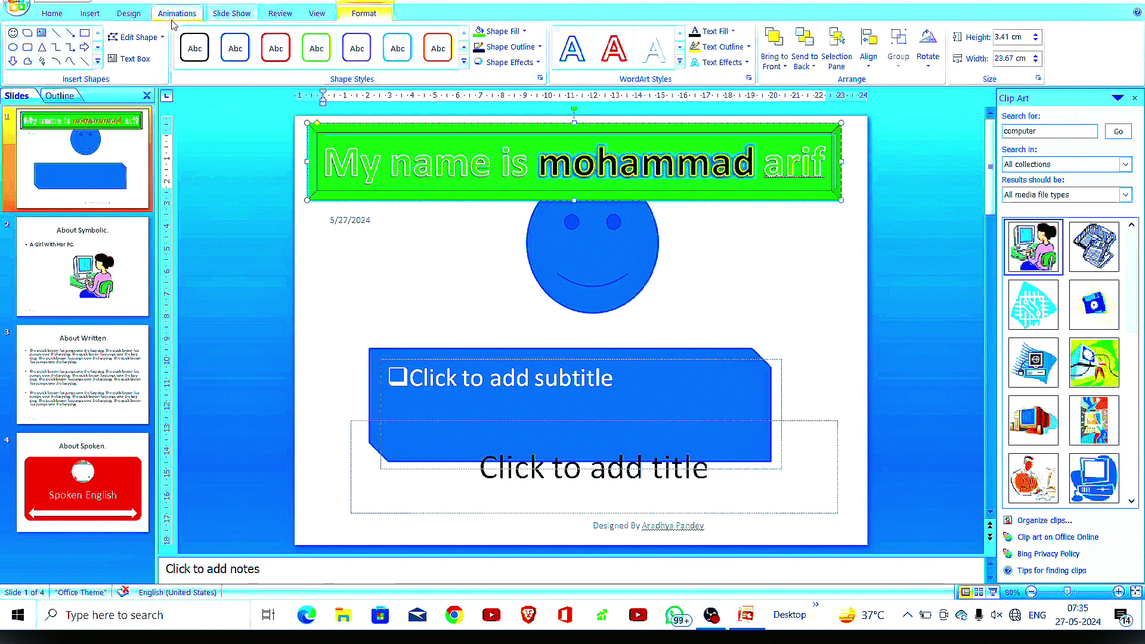
- Shorten the banner to 2.37 cm high so it clears the smiley
left_click(139, 37)
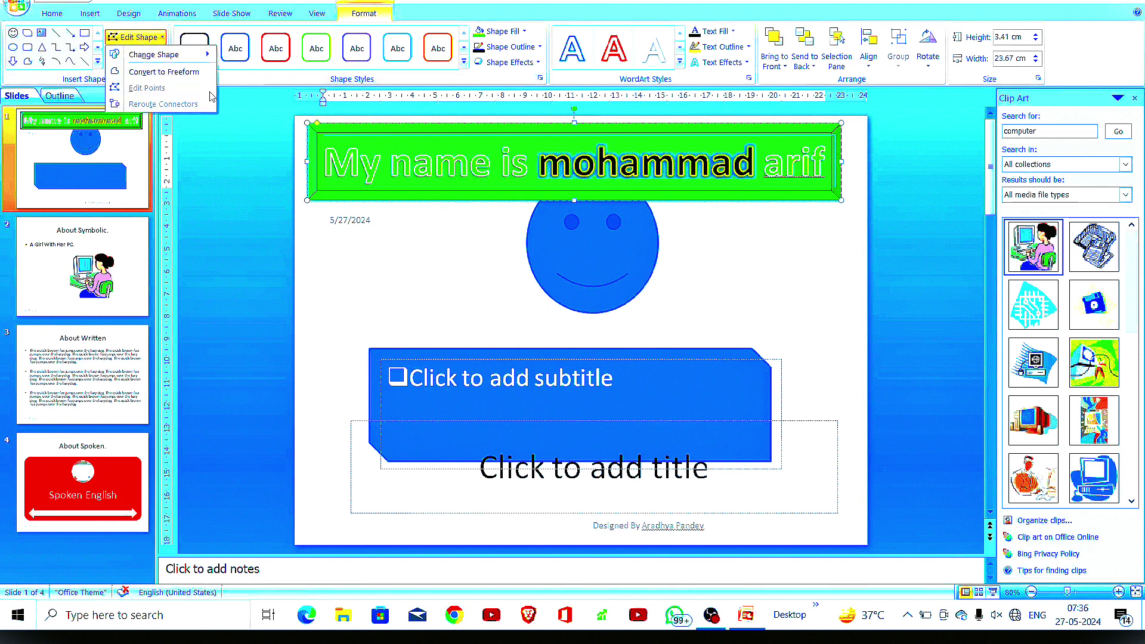
left_click(185, 77)
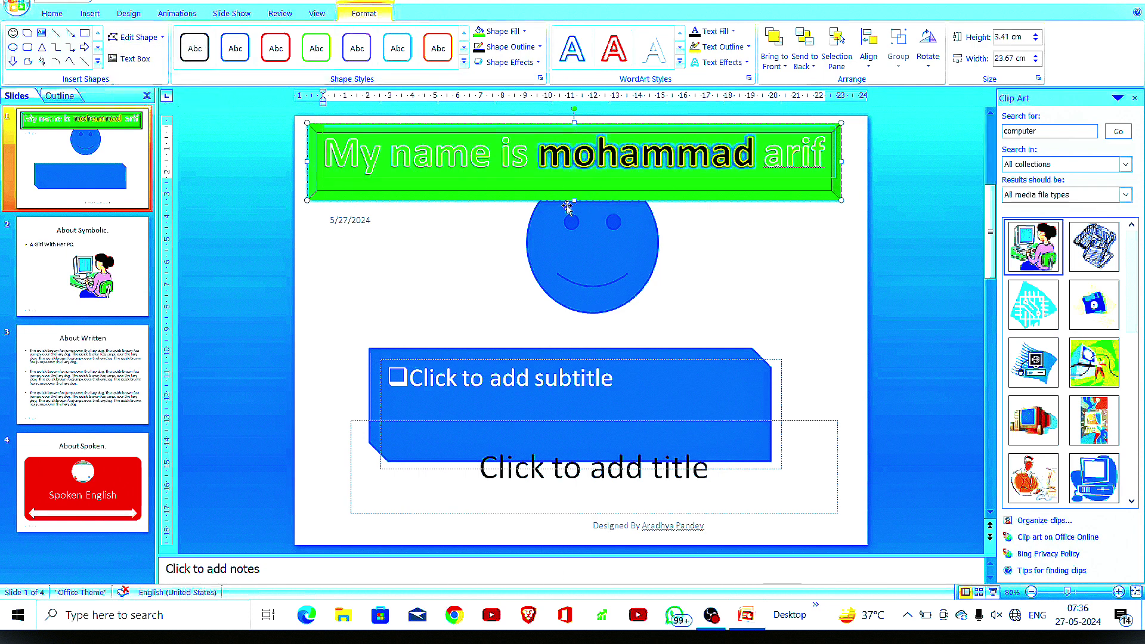
left_click_drag(573, 202, 574, 180)
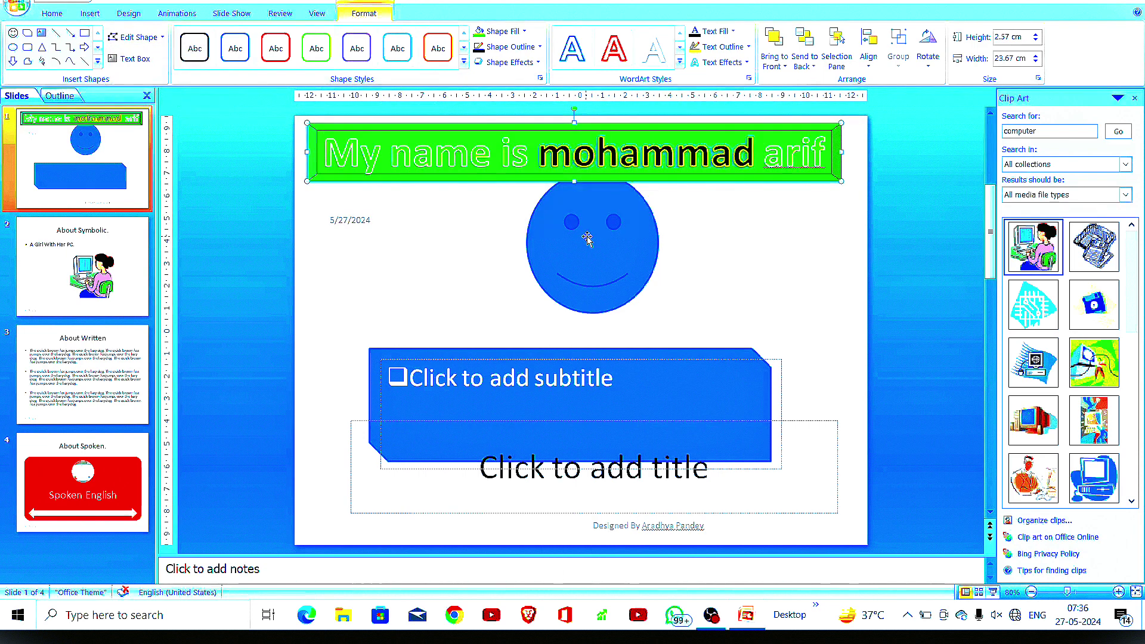
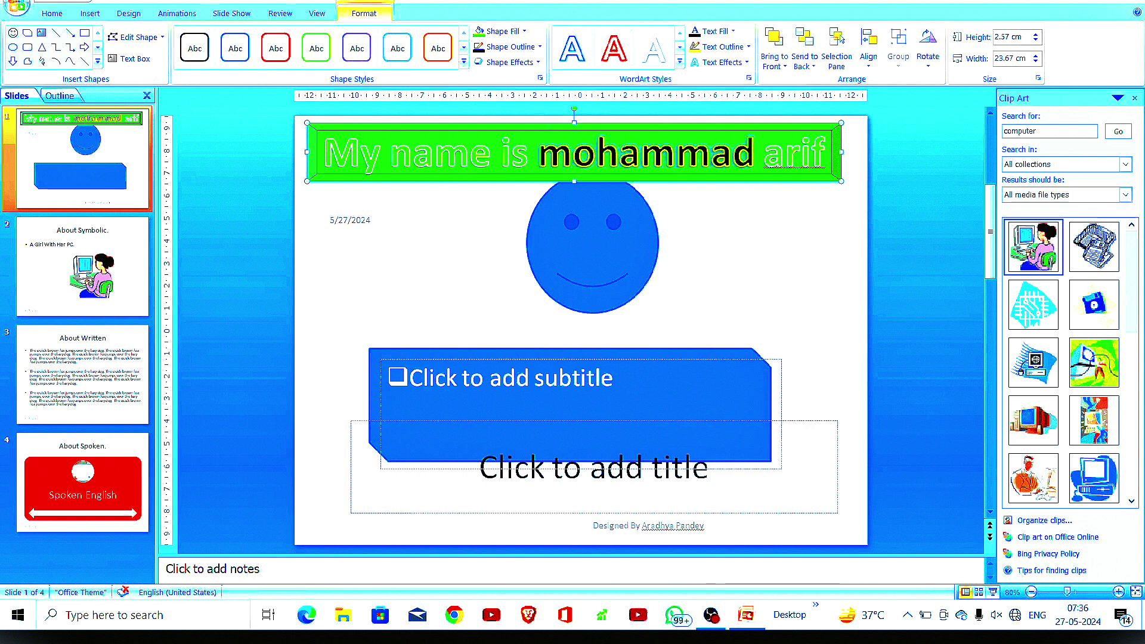
- Edit the title shape's points, pulling its right and bottom-left corners down past the date
left_click(159, 38)
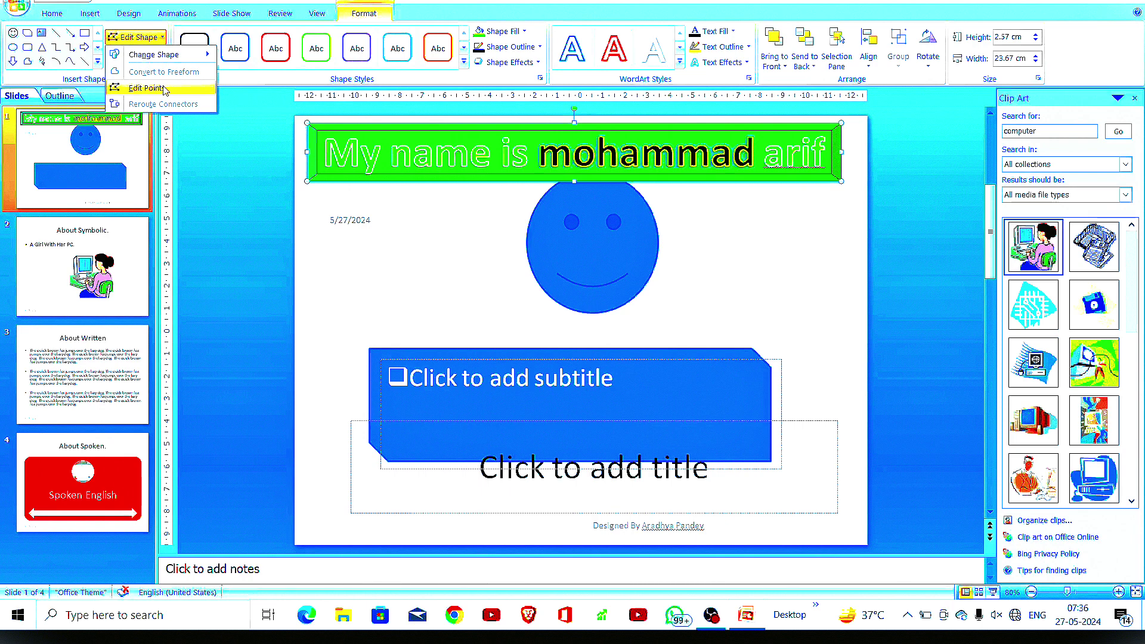
left_click(145, 88)
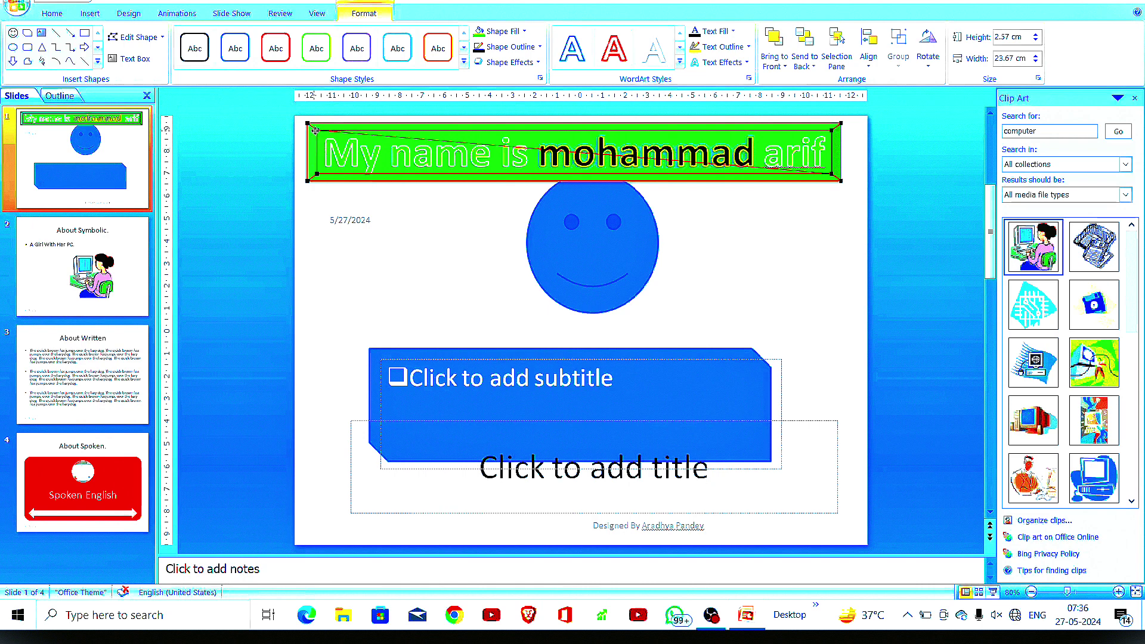
left_click_drag(315, 130, 332, 149)
left_click_drag(840, 179, 840, 208)
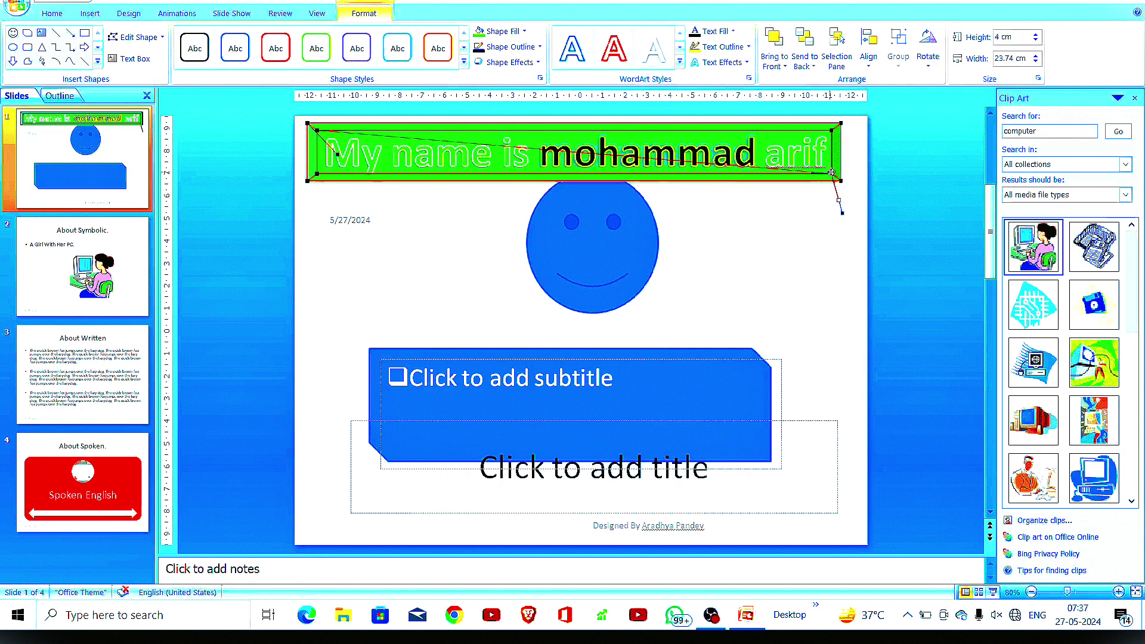
left_click_drag(832, 172, 819, 217)
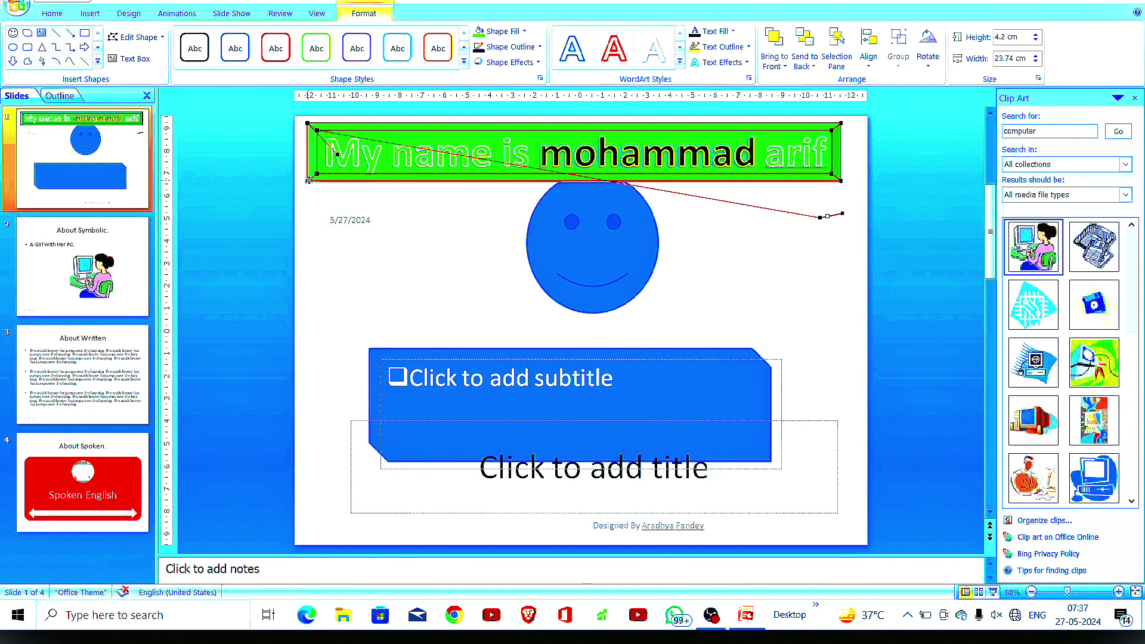
left_click_drag(306, 181, 320, 262)
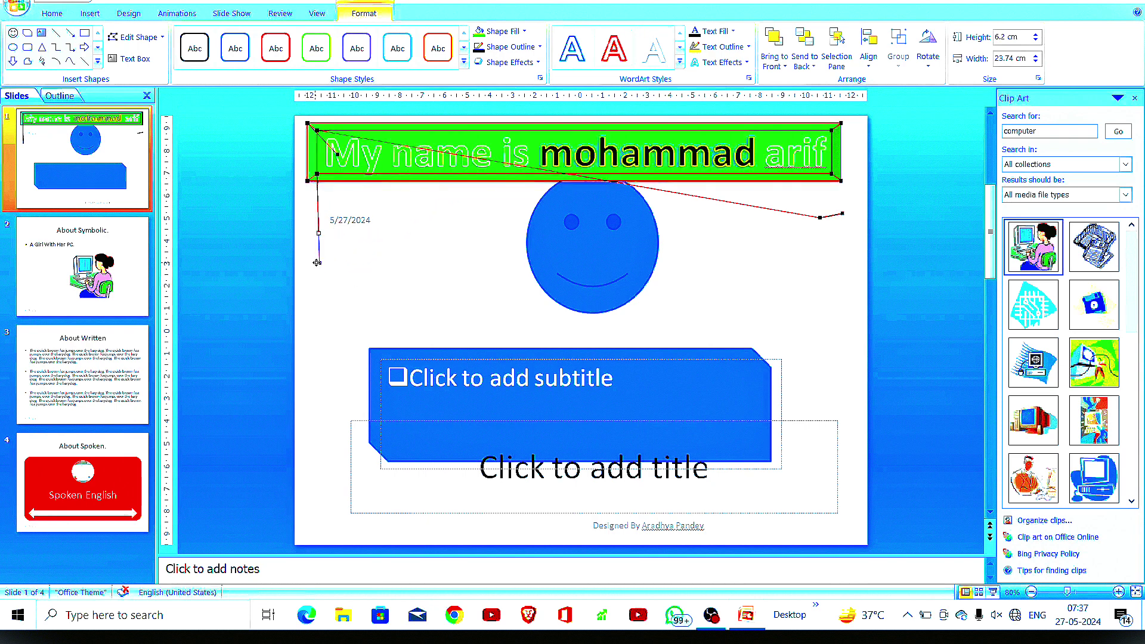
left_click(318, 172)
left_click_drag(318, 174, 402, 148)
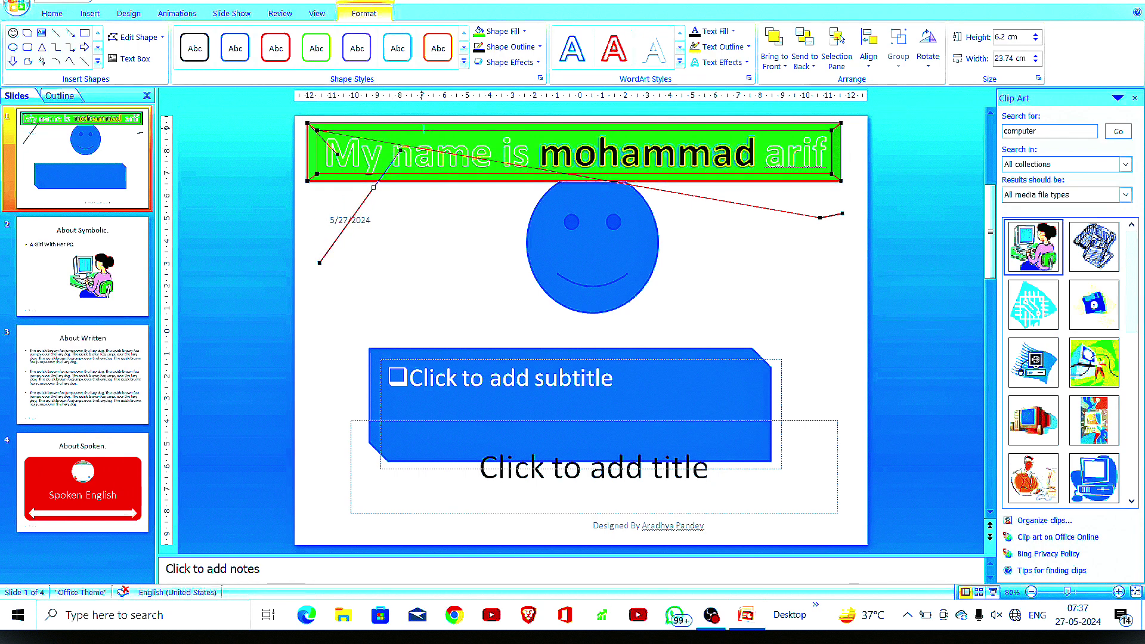
key("Escape")
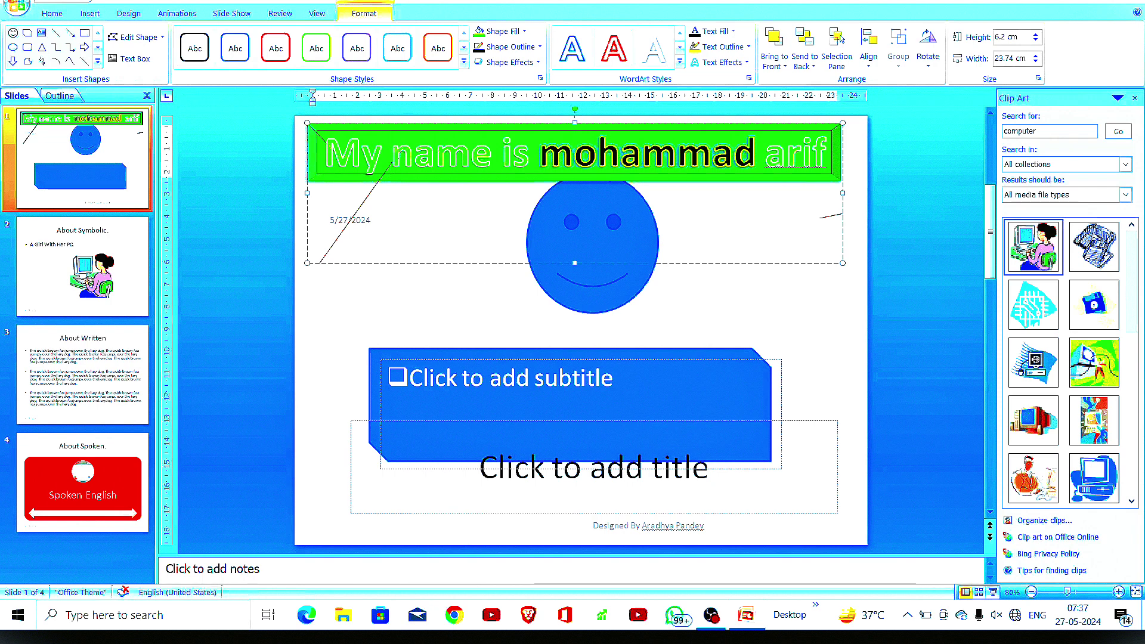
- Bend the title outline's path down toward the smiley face and undo an accidental resize
left_click(135, 37)
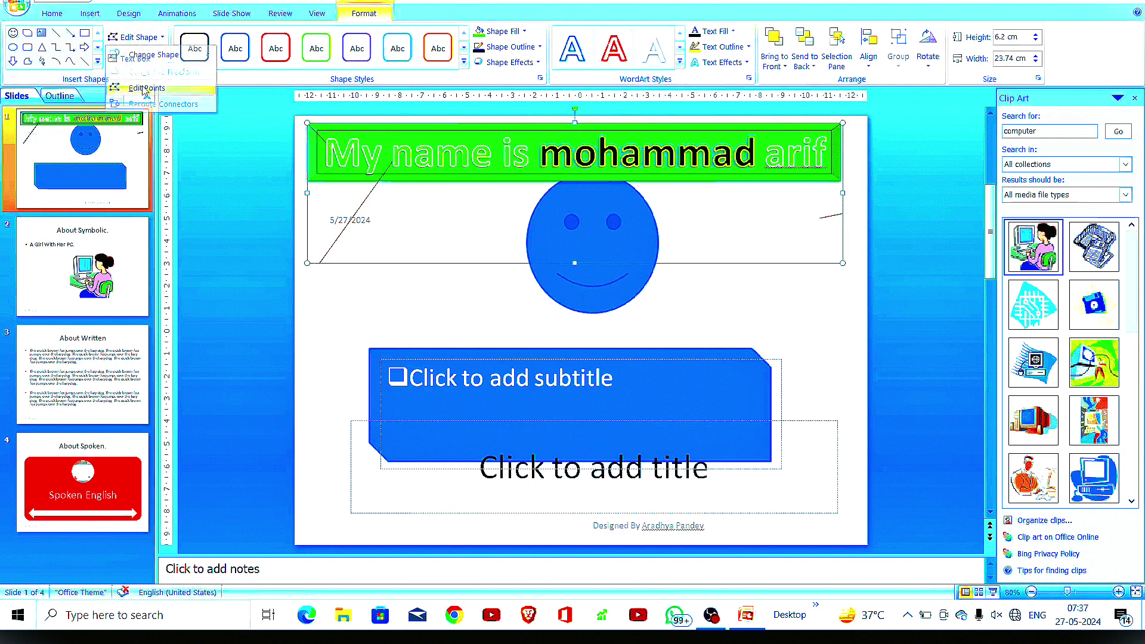
left_click(143, 88)
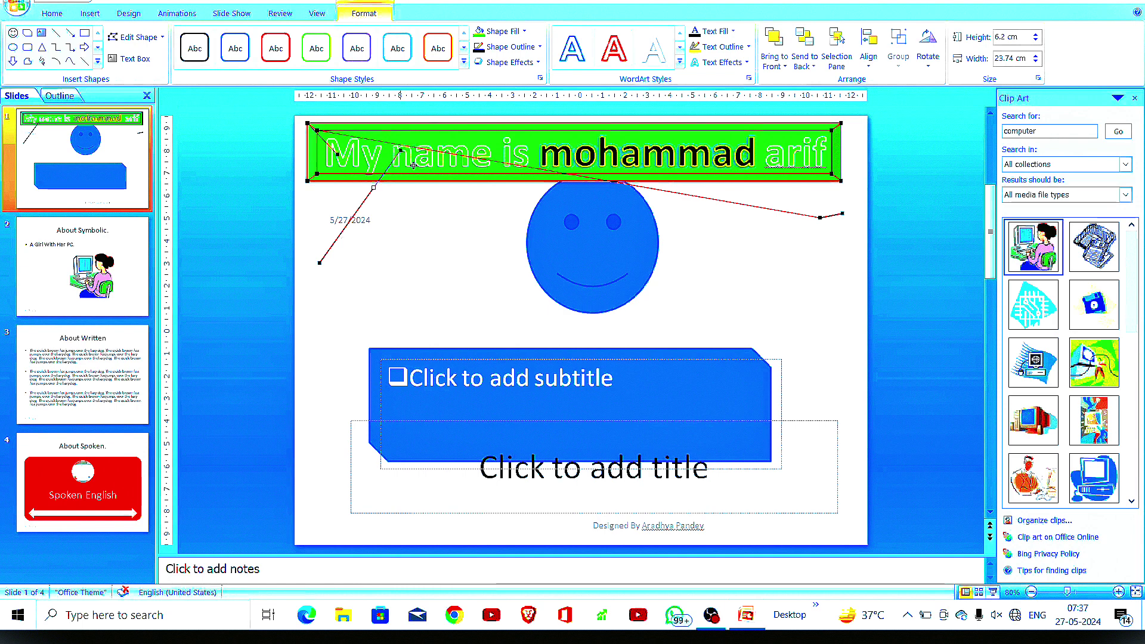
left_click_drag(402, 150, 454, 199)
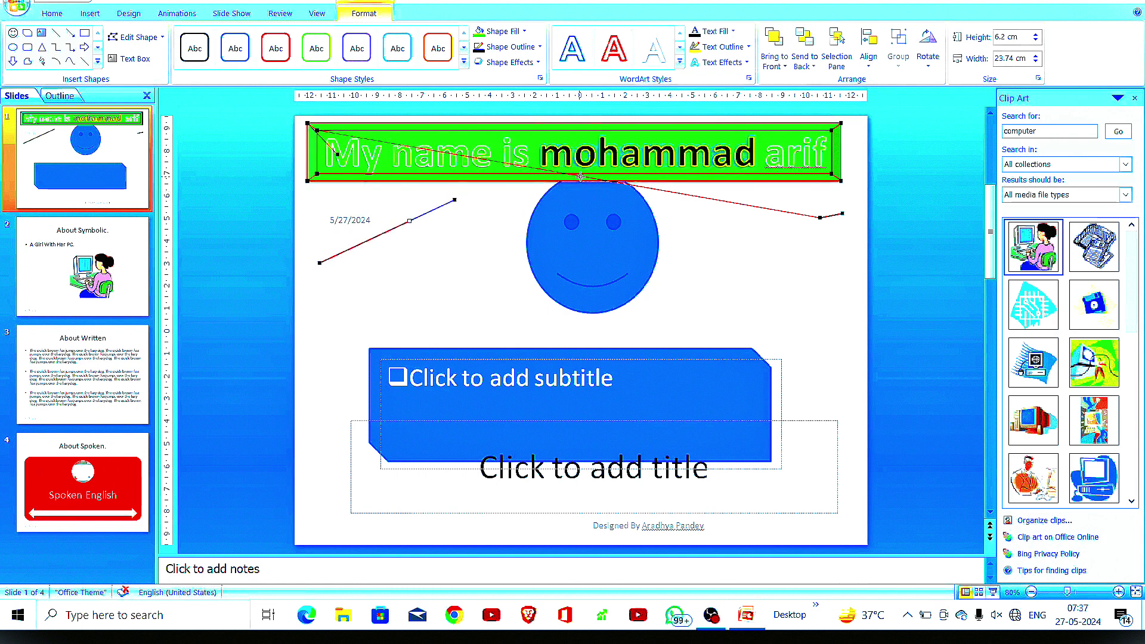
left_click_drag(580, 177, 580, 222)
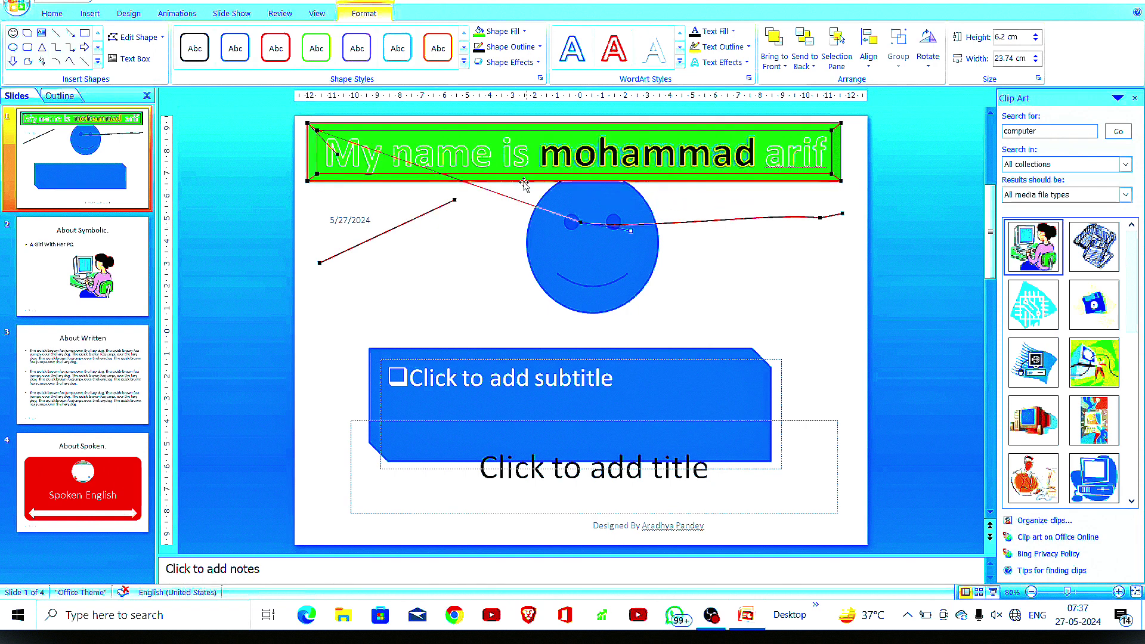
left_click_drag(473, 183, 451, 235)
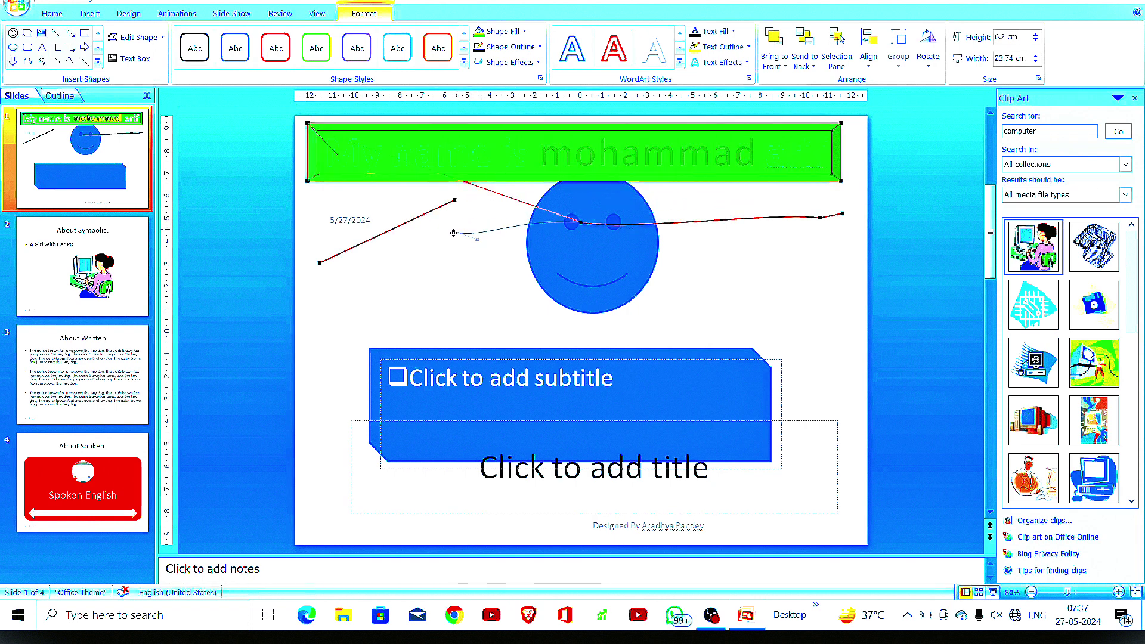
key("Escape")
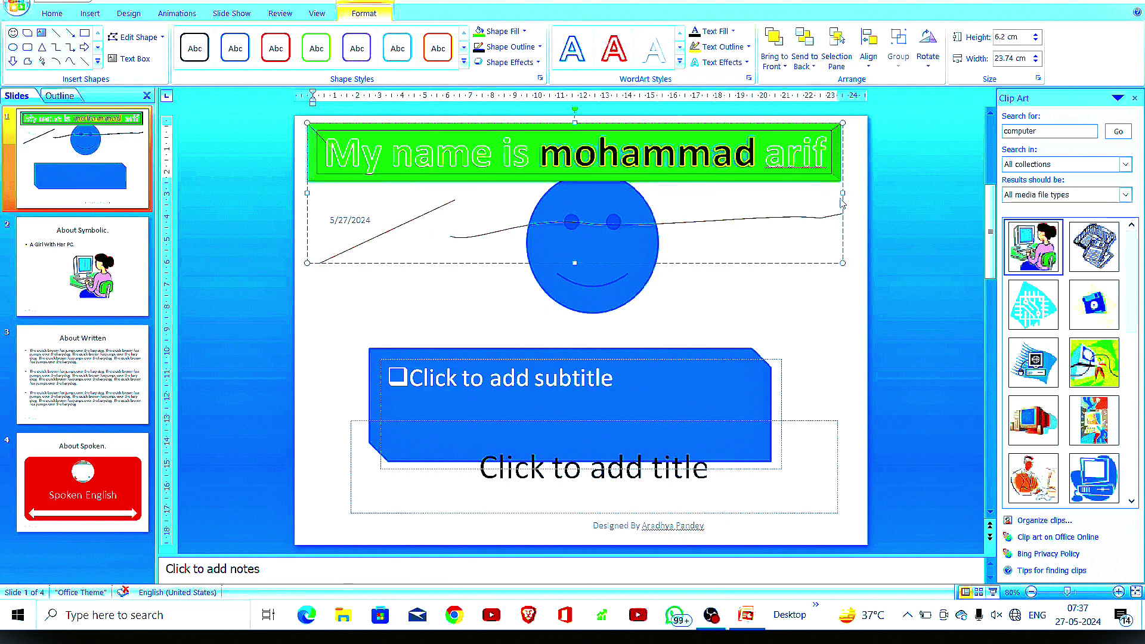
mouse_move(841, 192)
left_mouse_down()
mouse_move(853, 257)
mouse_move(852, 180)
left_mouse_up()
left_click(816, 169)
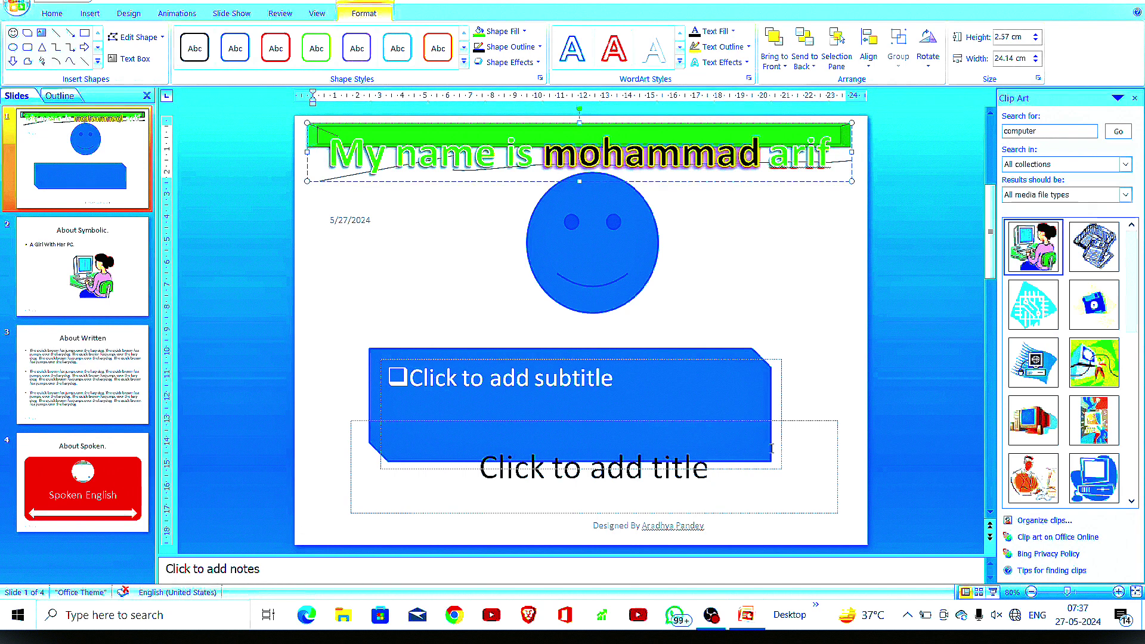
key("ctrl+z")
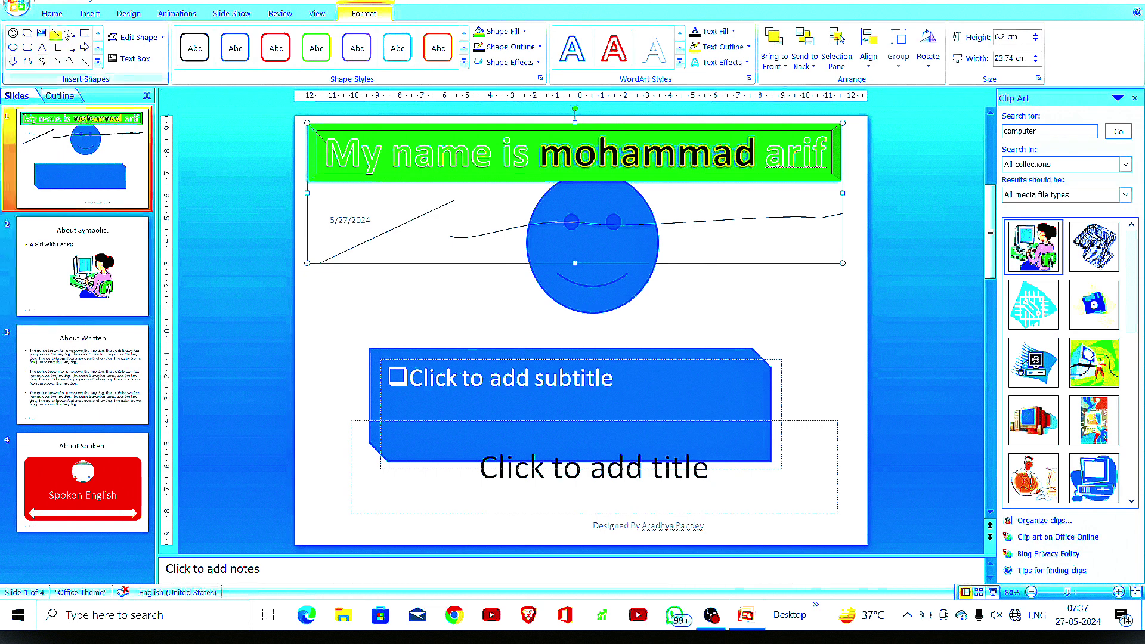
- Open the Header and Footer dialog via Date & Time and close it unchanged
left_click(90, 13)
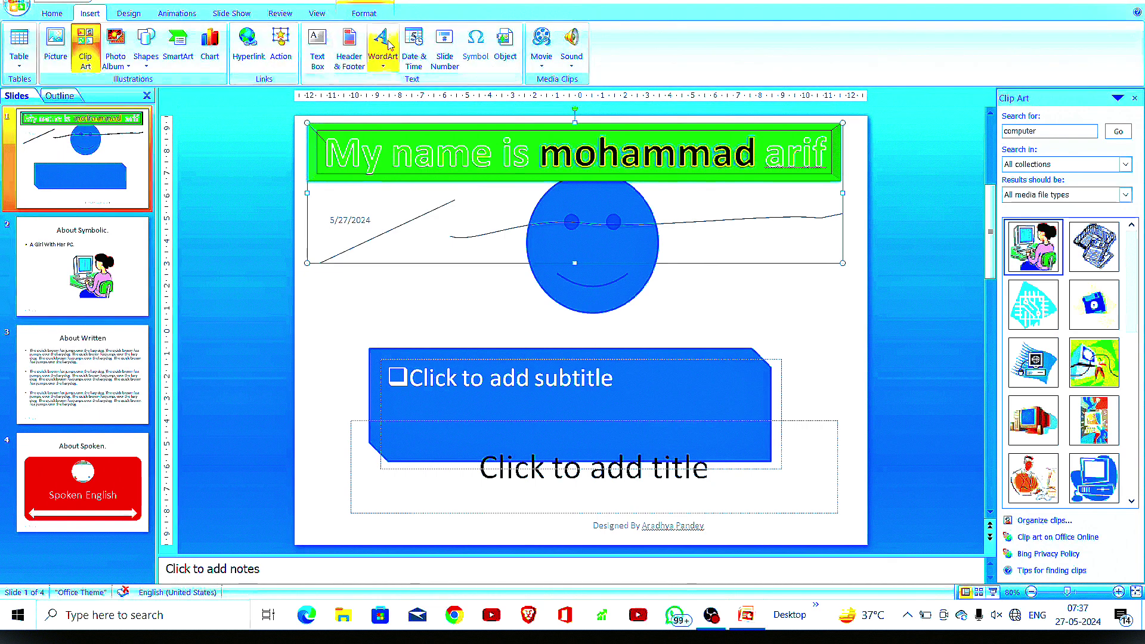
left_click(411, 61)
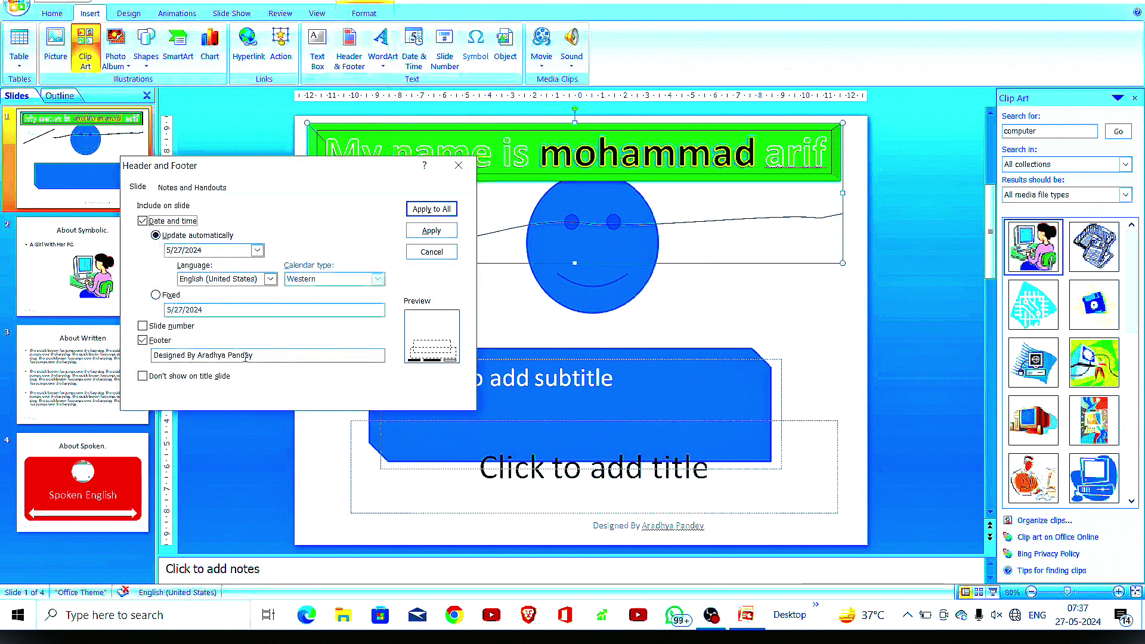
left_click(459, 173)
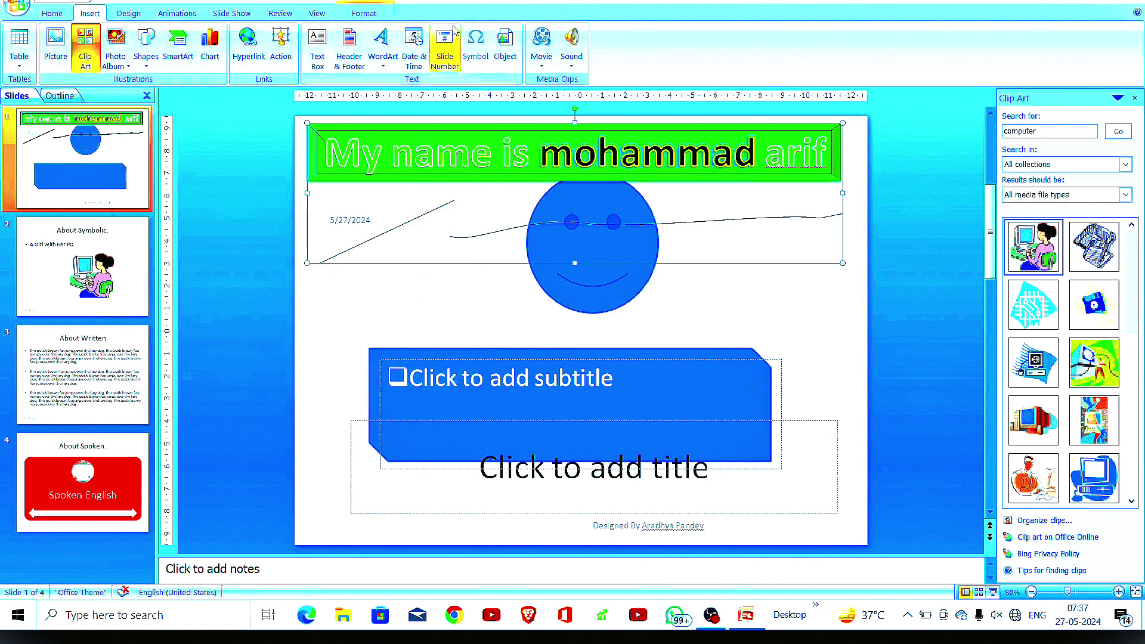
- Reselect the reshaped title freeform and drag its bottom edge up to squash it
left_click(473, 224)
left_click(453, 237)
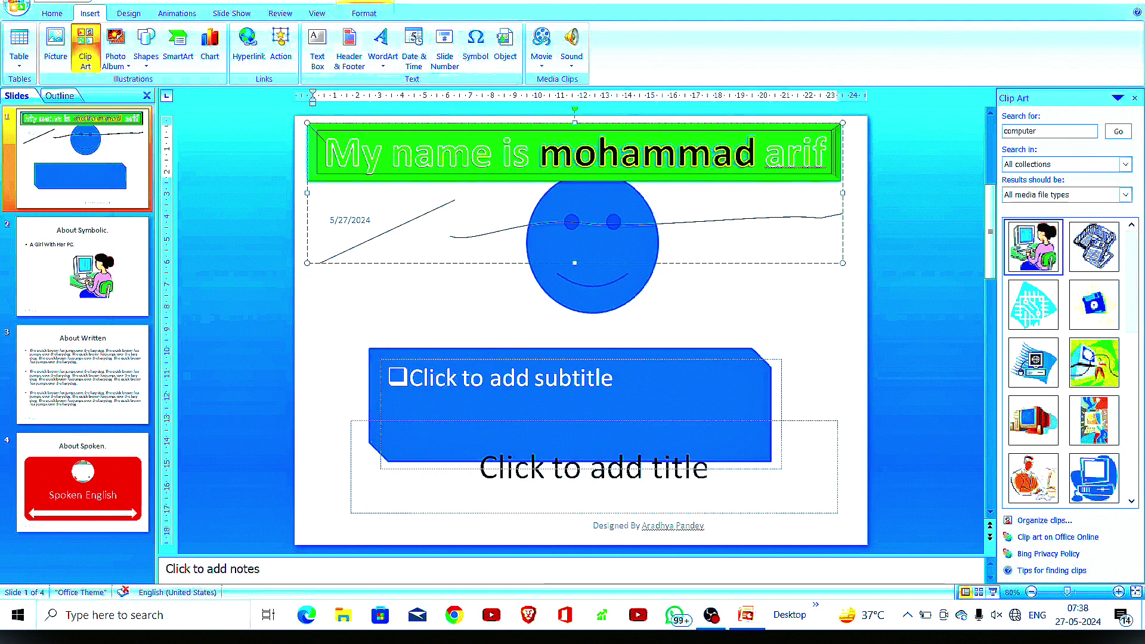
left_click_drag(842, 262, 842, 181)
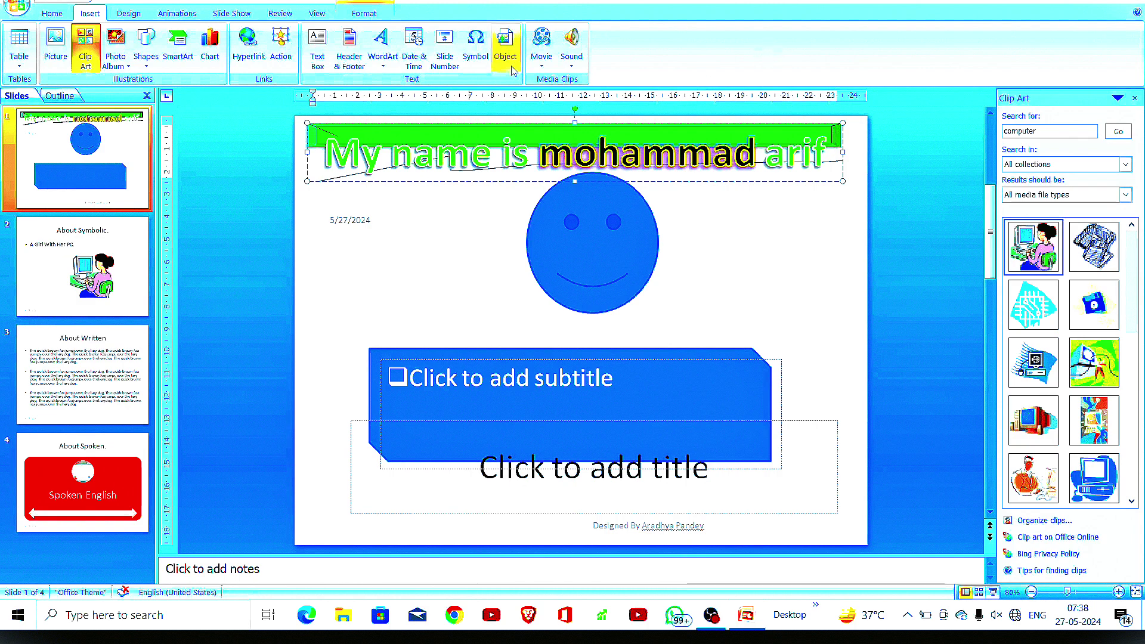
left_click(477, 54)
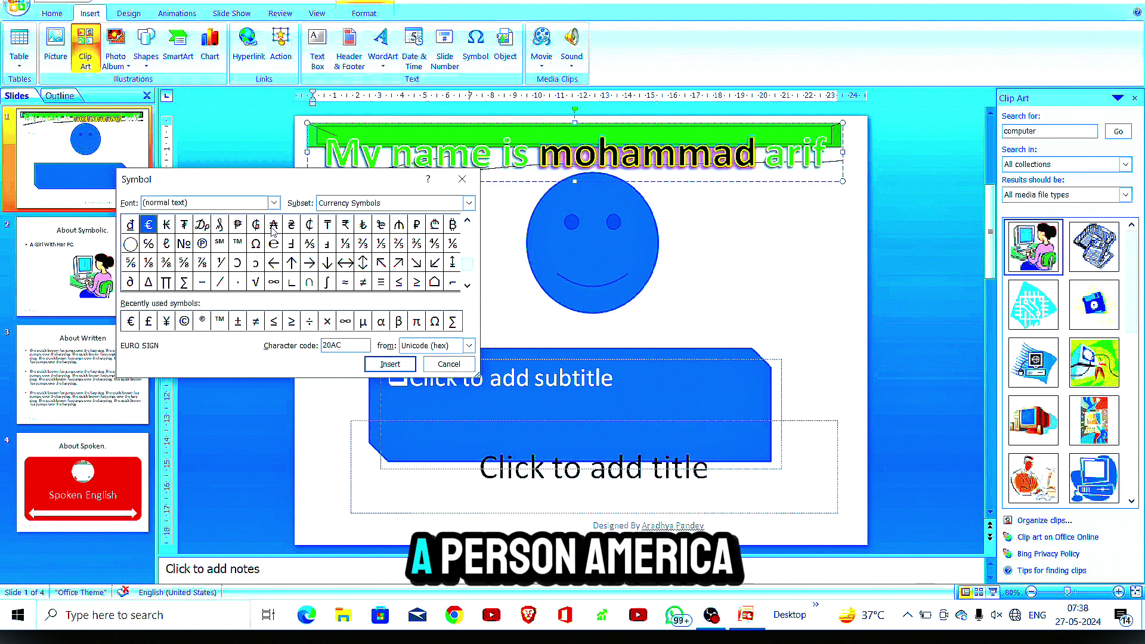
left_click(274, 224)
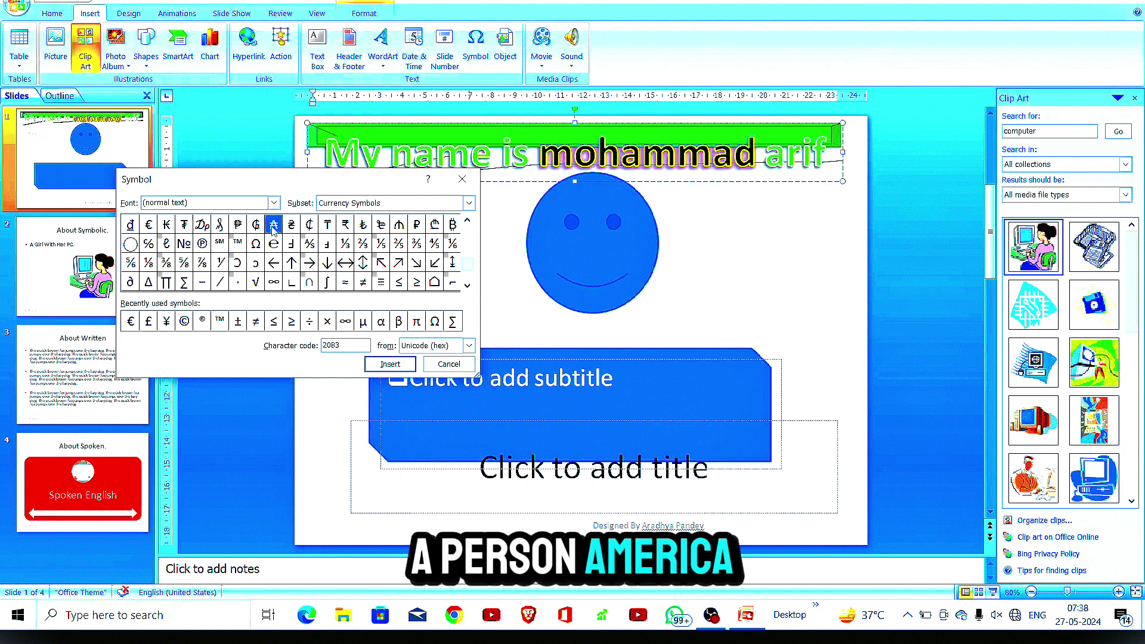
left_click(390, 364)
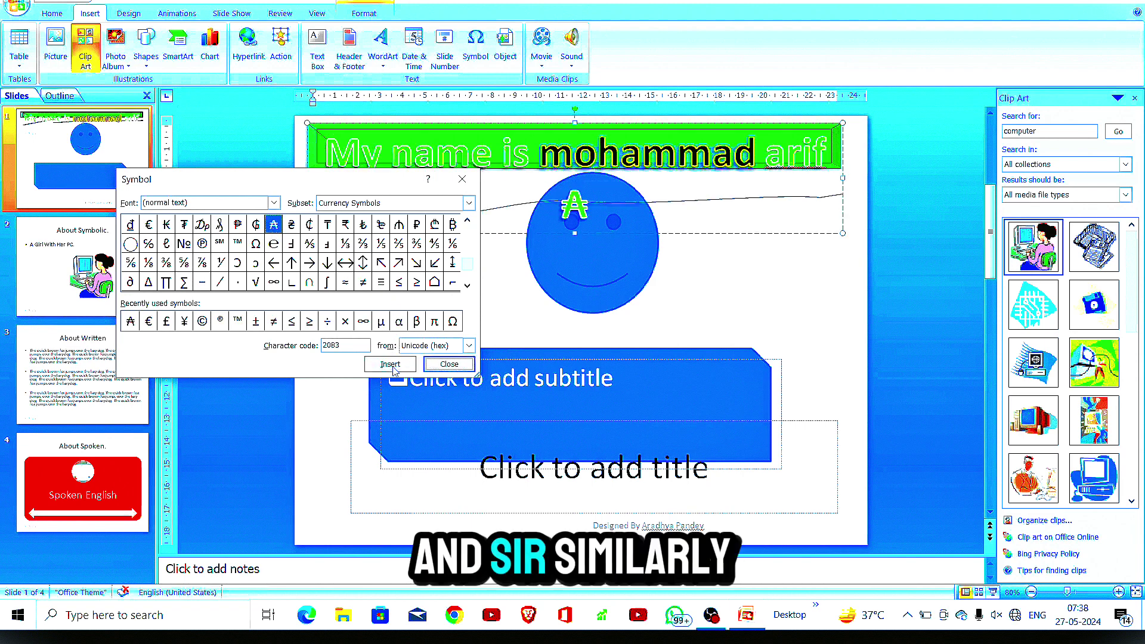
left_click(462, 179)
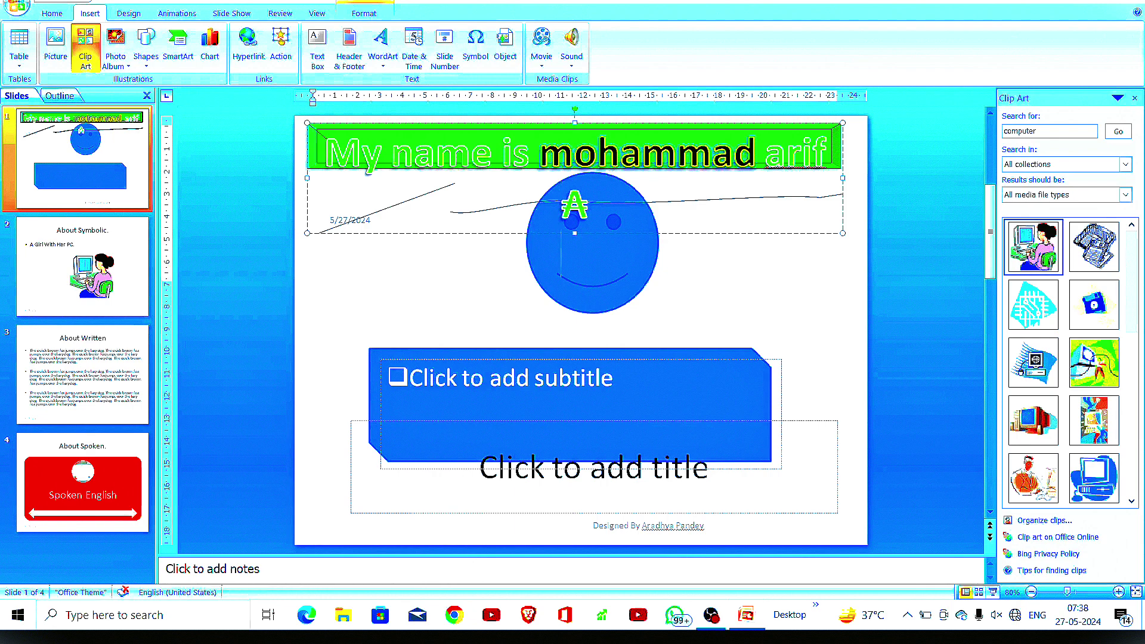
mouse_move(574, 232)
left_mouse_down()
mouse_move(574, 389)
mouse_move(574, 284)
mouse_move(593, 256)
left_mouse_up()
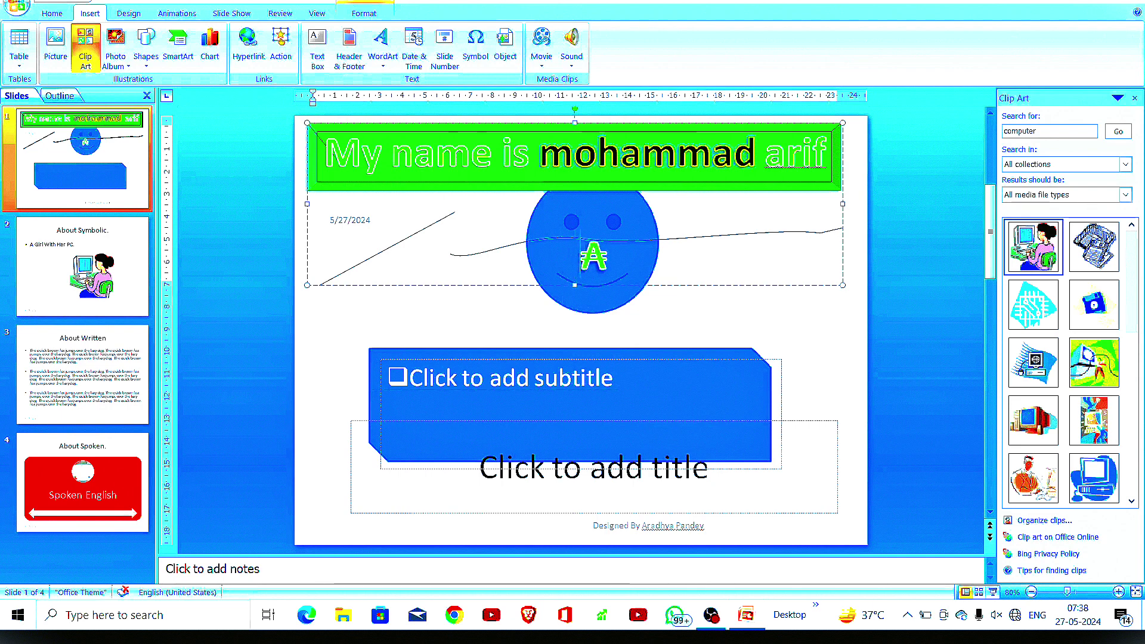
- Insert a Microsoft Office Excel Chart object with Food, Gas and Motel columns for Jan–Jun
left_click(509, 51)
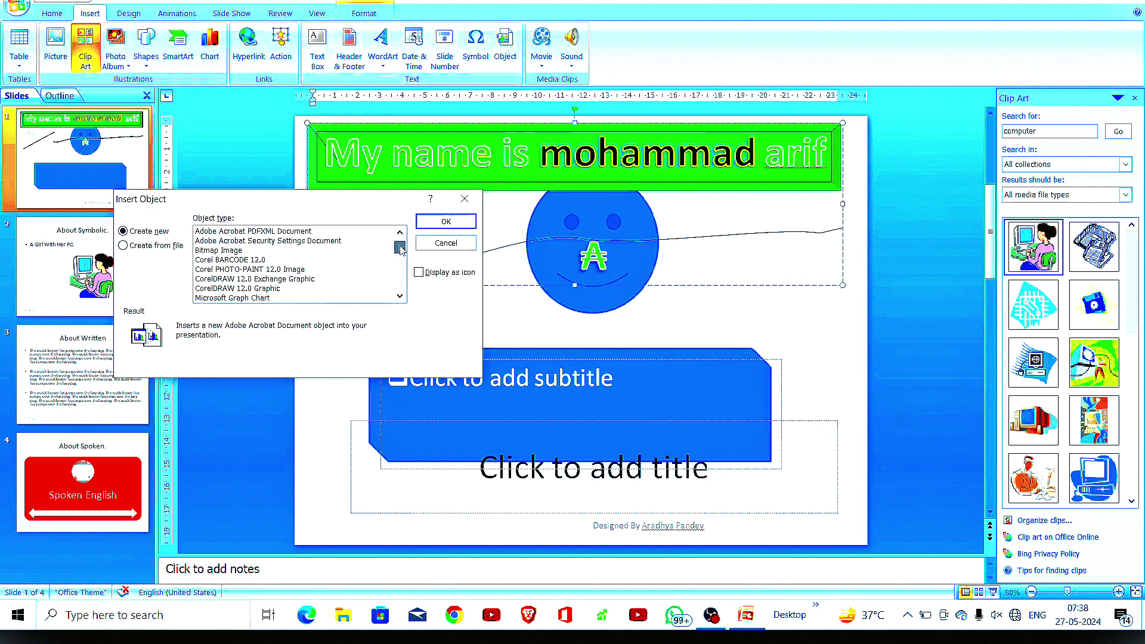
left_click_drag(399, 241, 399, 249)
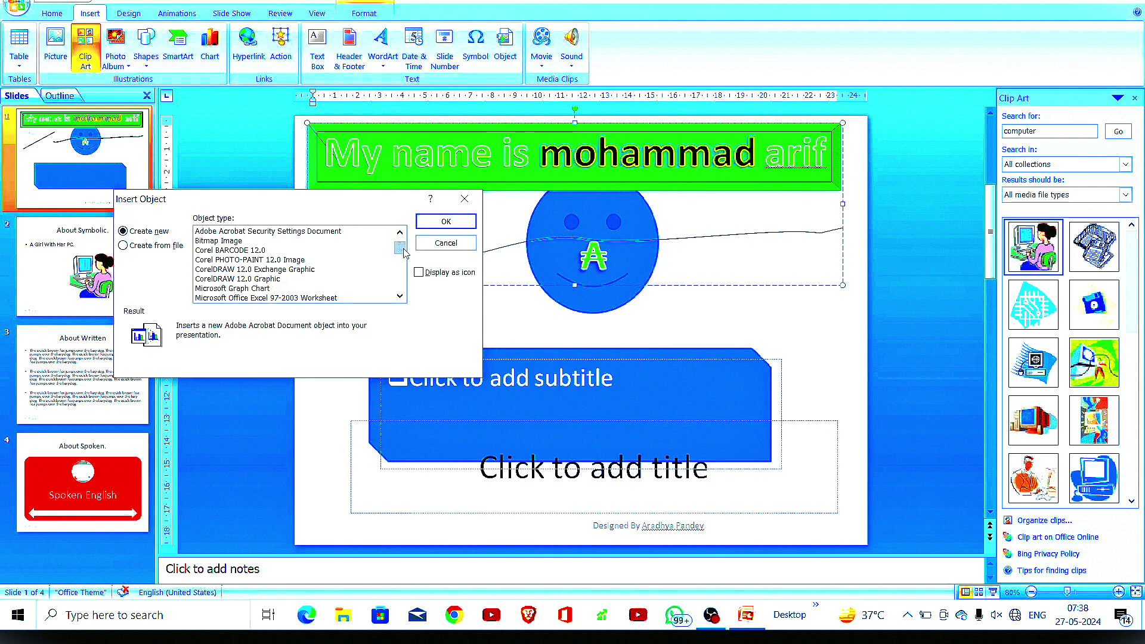
left_click_drag(399, 249, 399, 258)
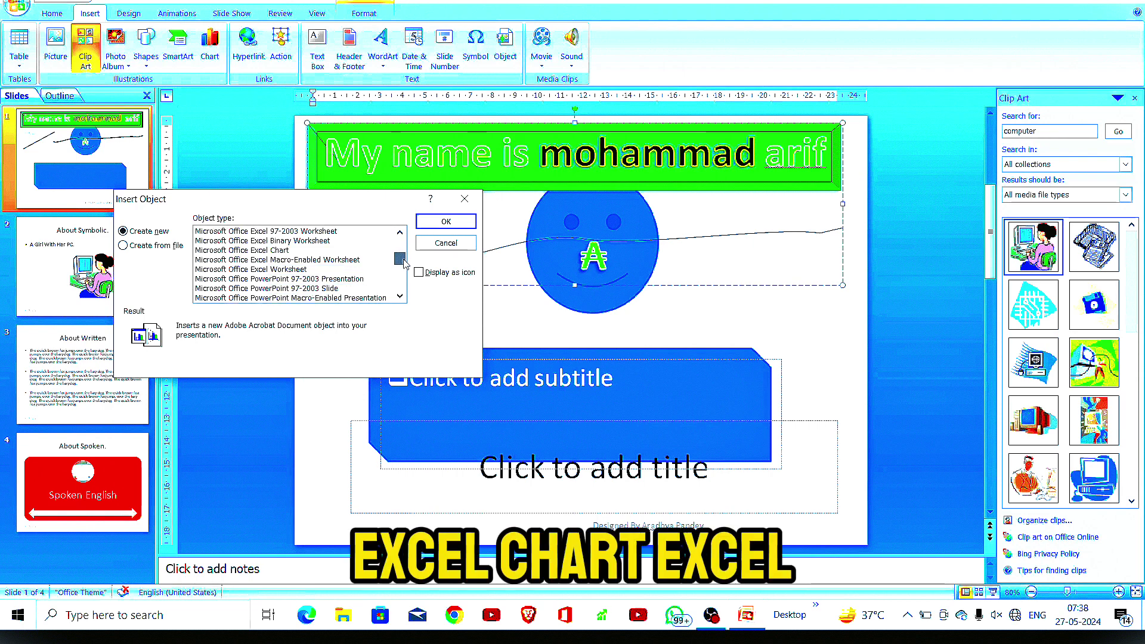
left_click(241, 250)
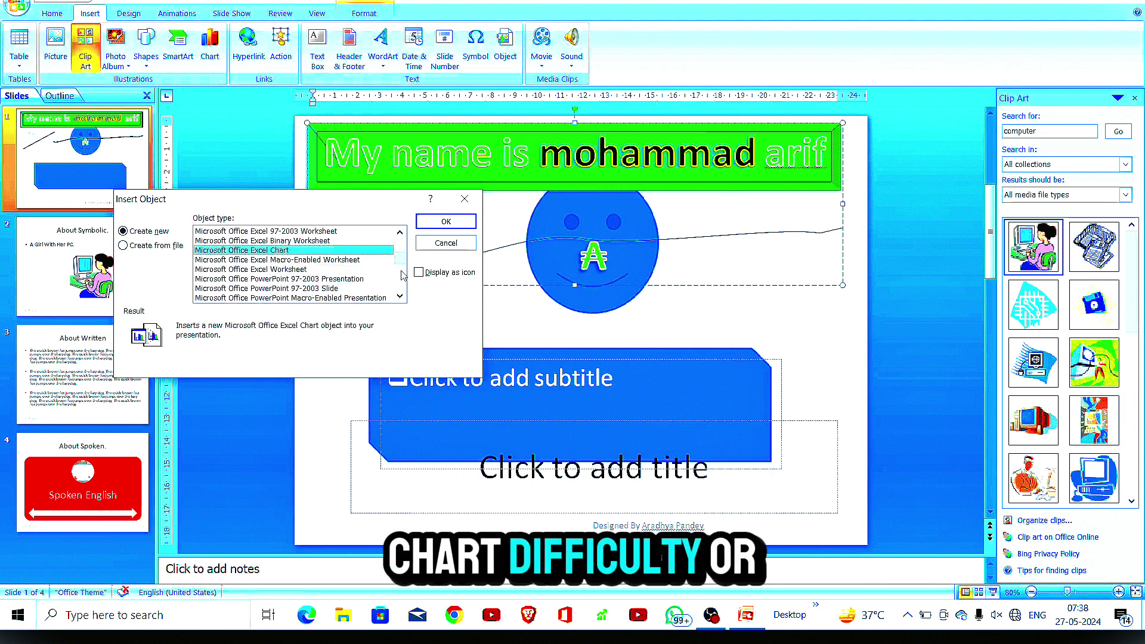
left_click(446, 221)
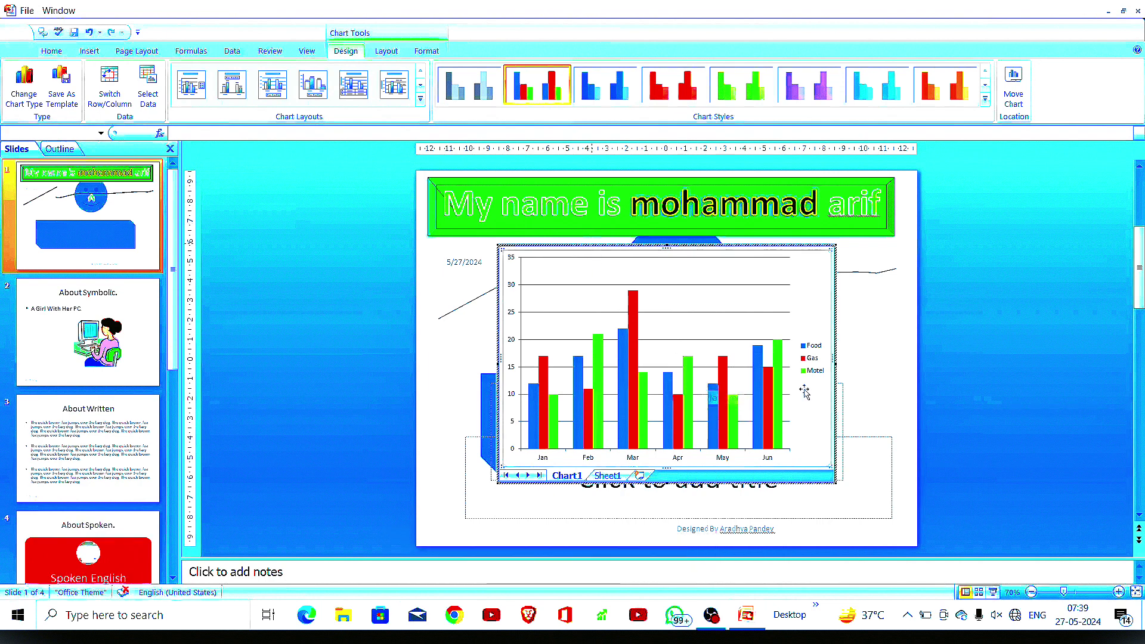
- Look at the chart's Change Chart Type options without changing them, then remove the embedded chart
right_click(744, 281)
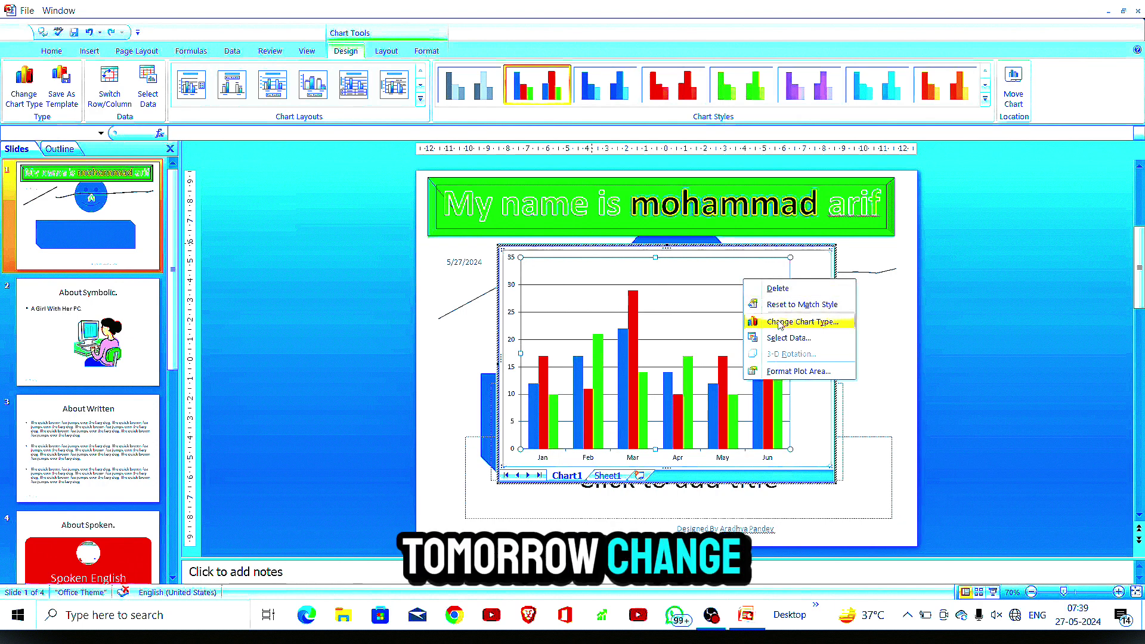
left_click(779, 323)
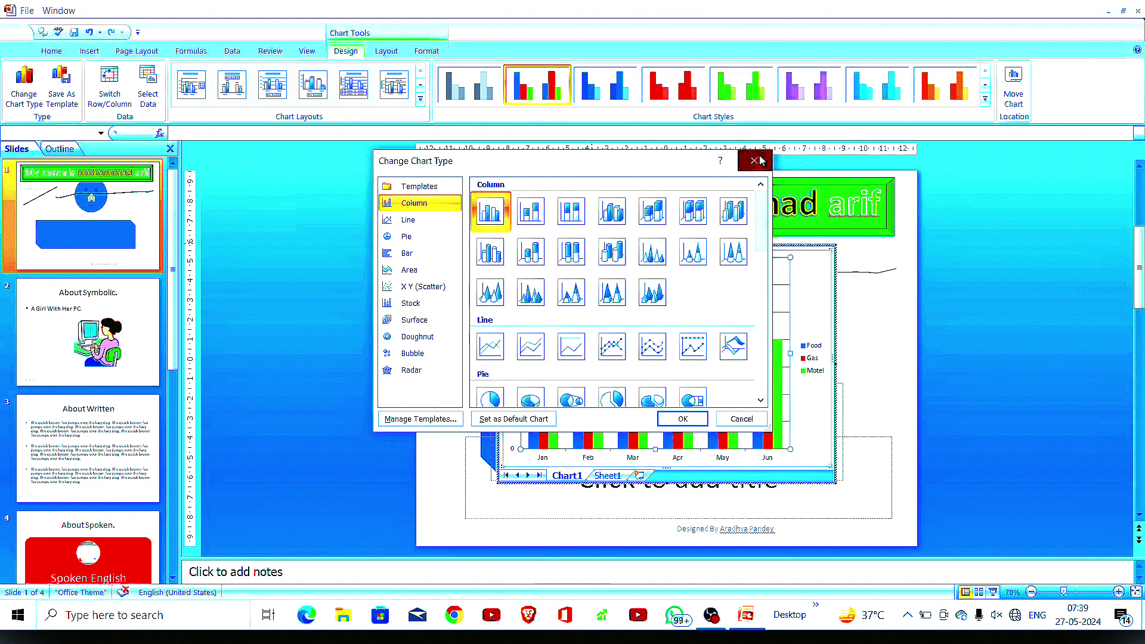
left_click(756, 160)
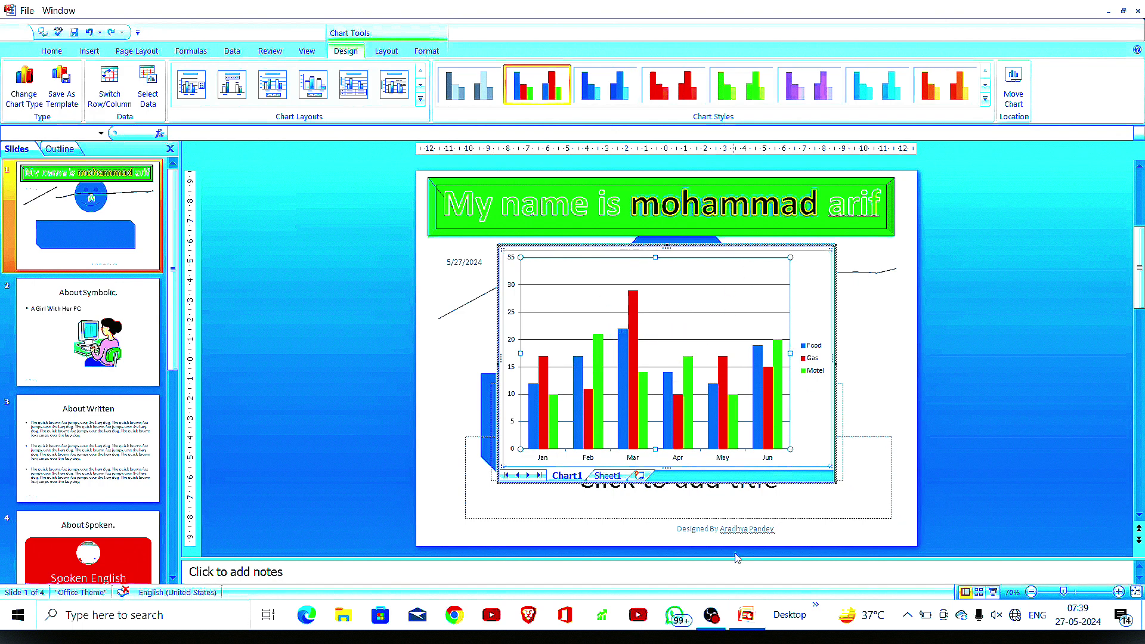
left_click(748, 615)
left_click(748, 615)
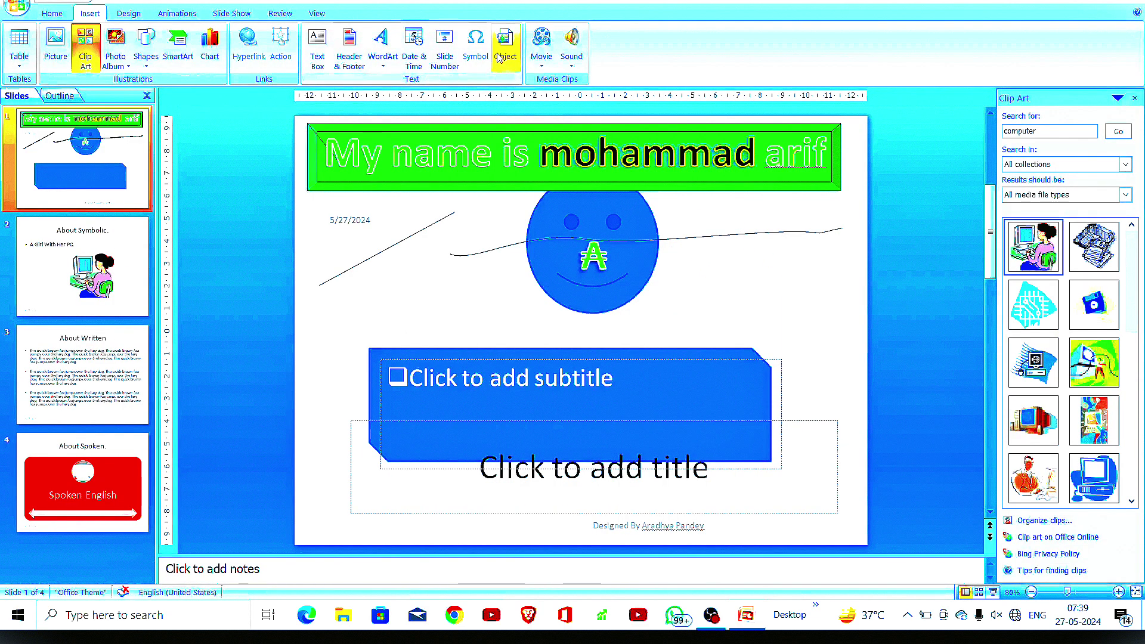
left_click(502, 55)
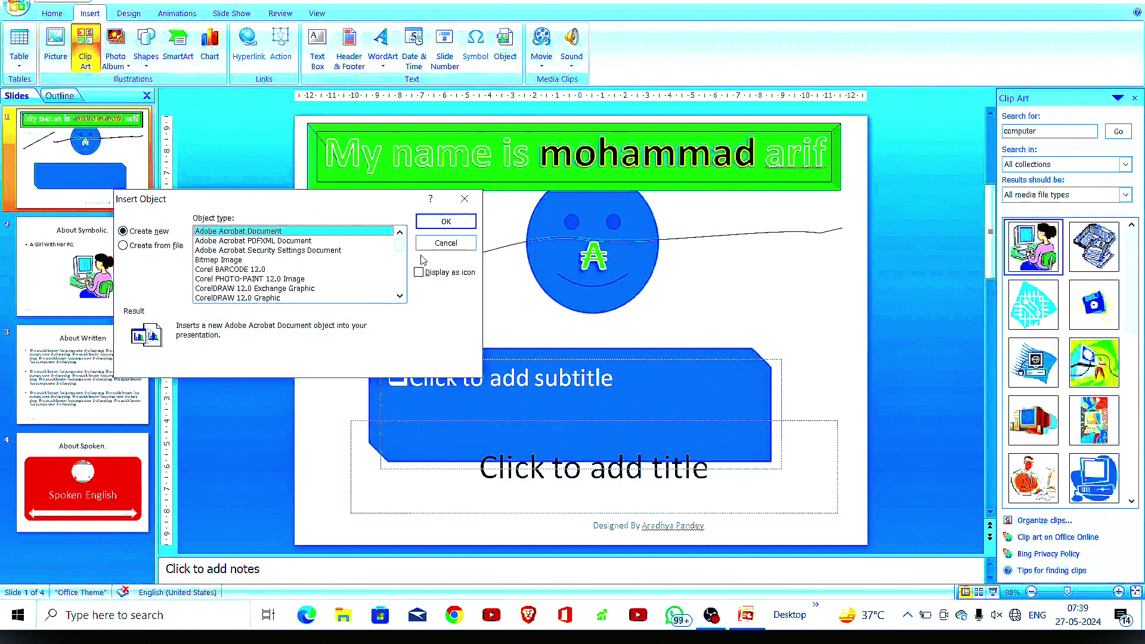
left_click(400, 246)
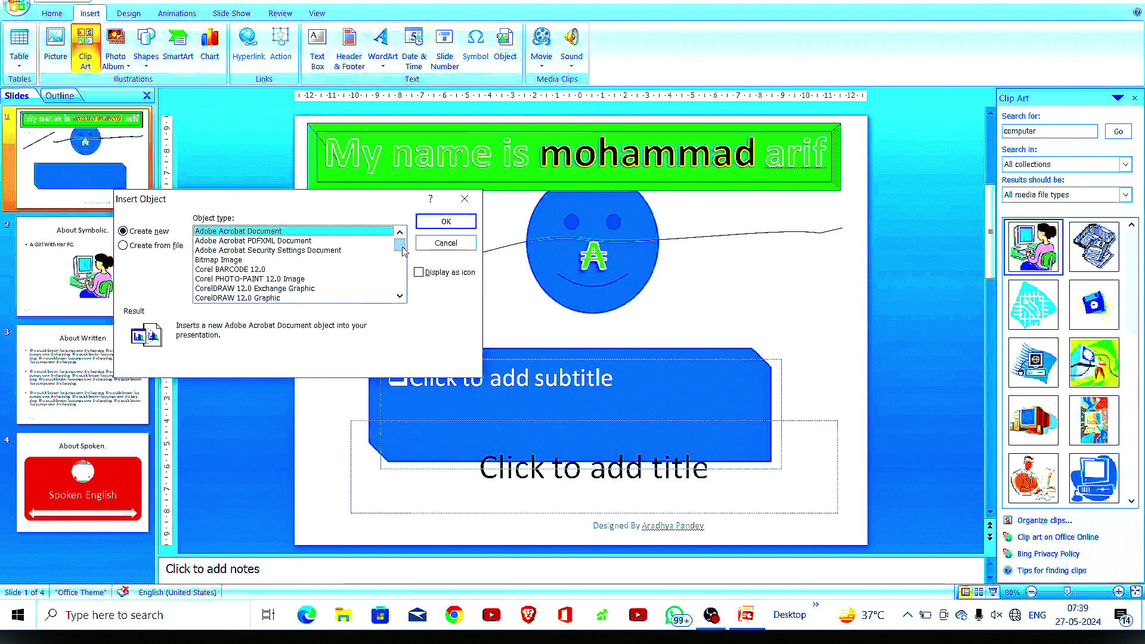
left_click(284, 241)
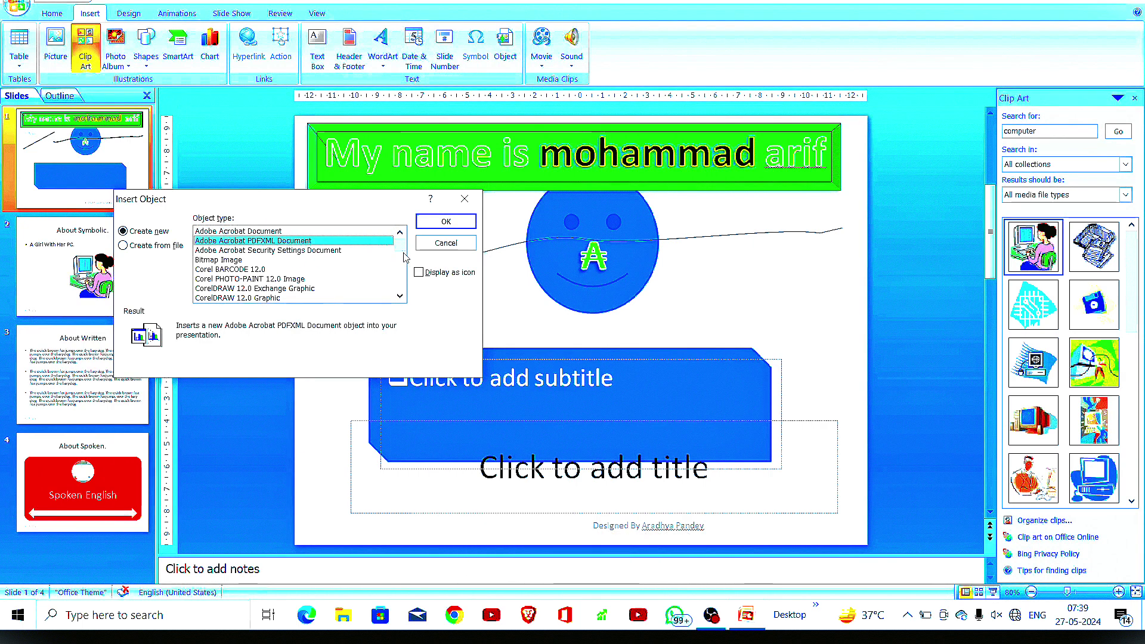
left_click_drag(403, 257, 403, 266)
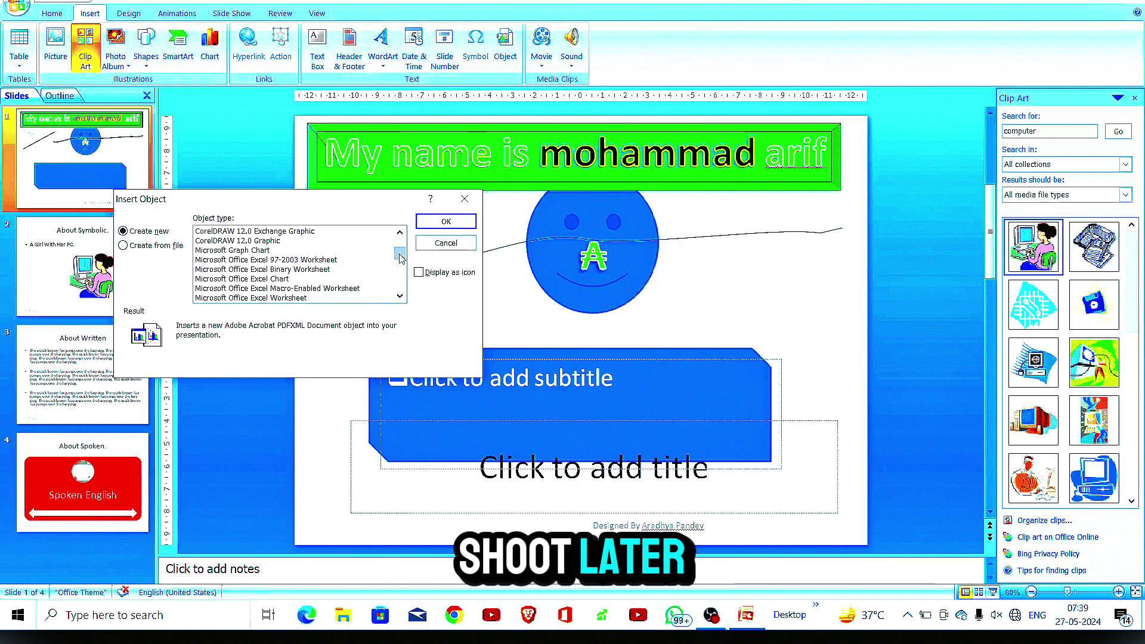
left_click_drag(401, 258, 411, 281)
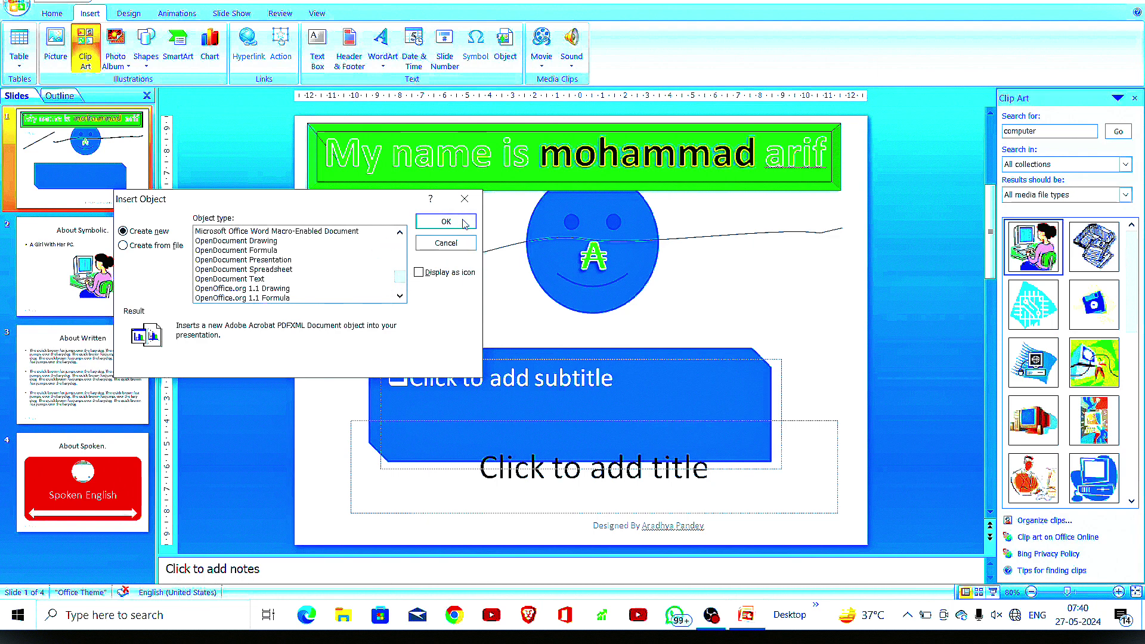
left_click(464, 199)
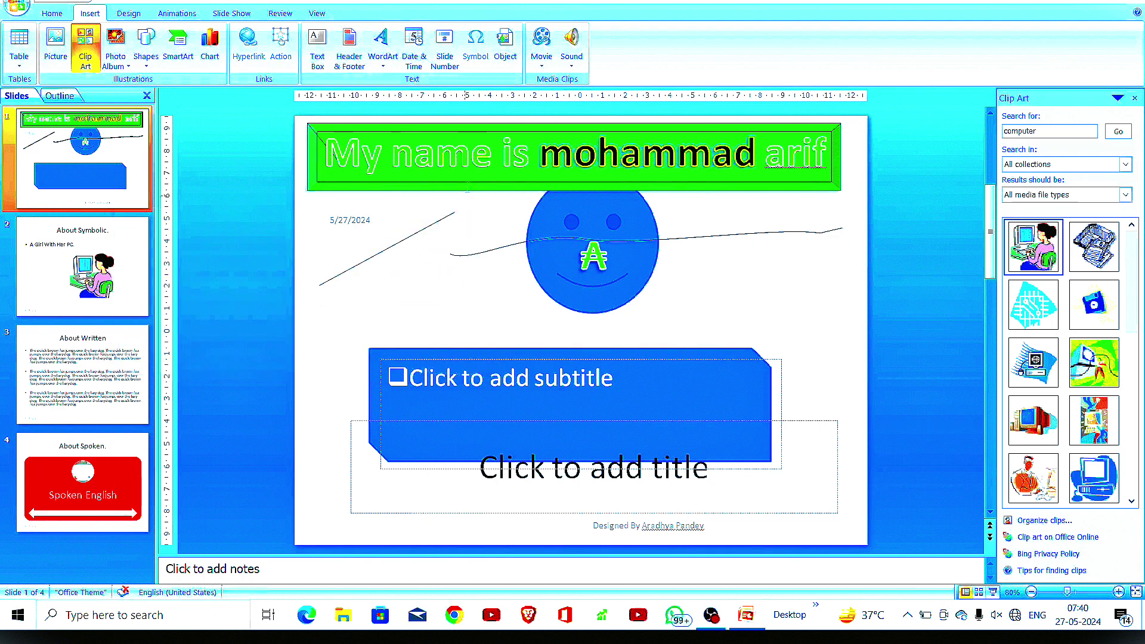
left_click(540, 60)
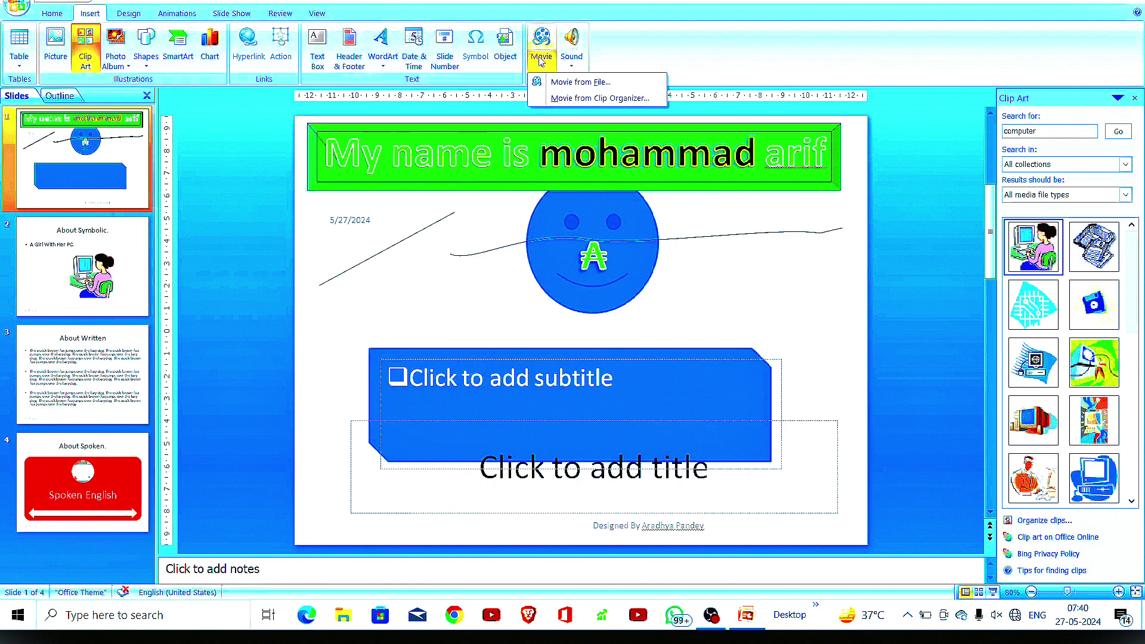
left_click(577, 85)
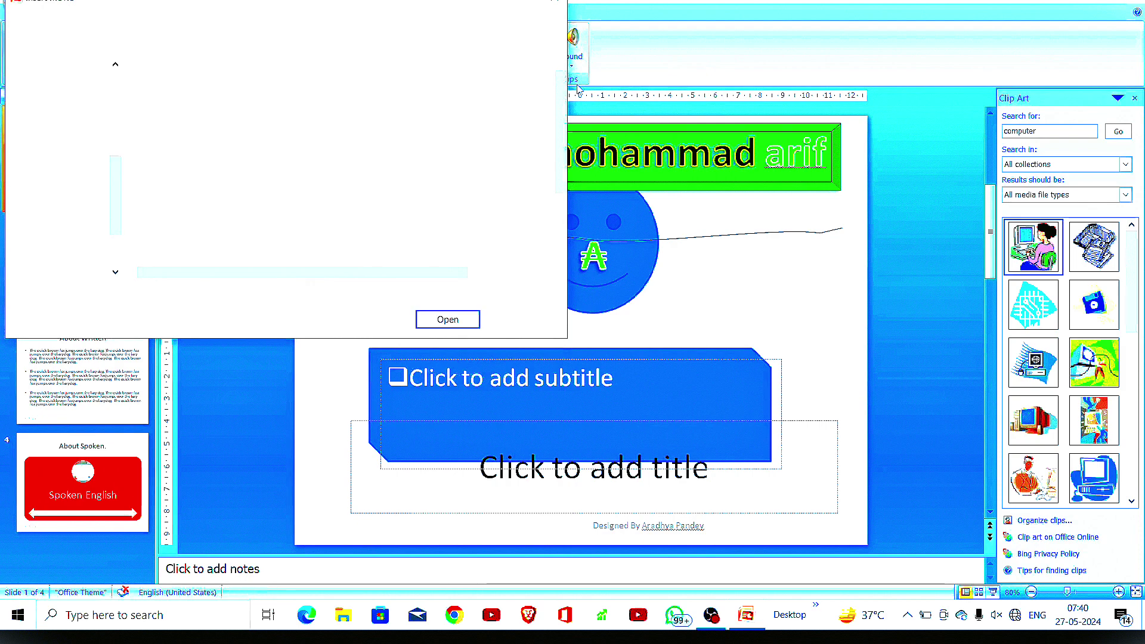
mouse_move(63, 170)
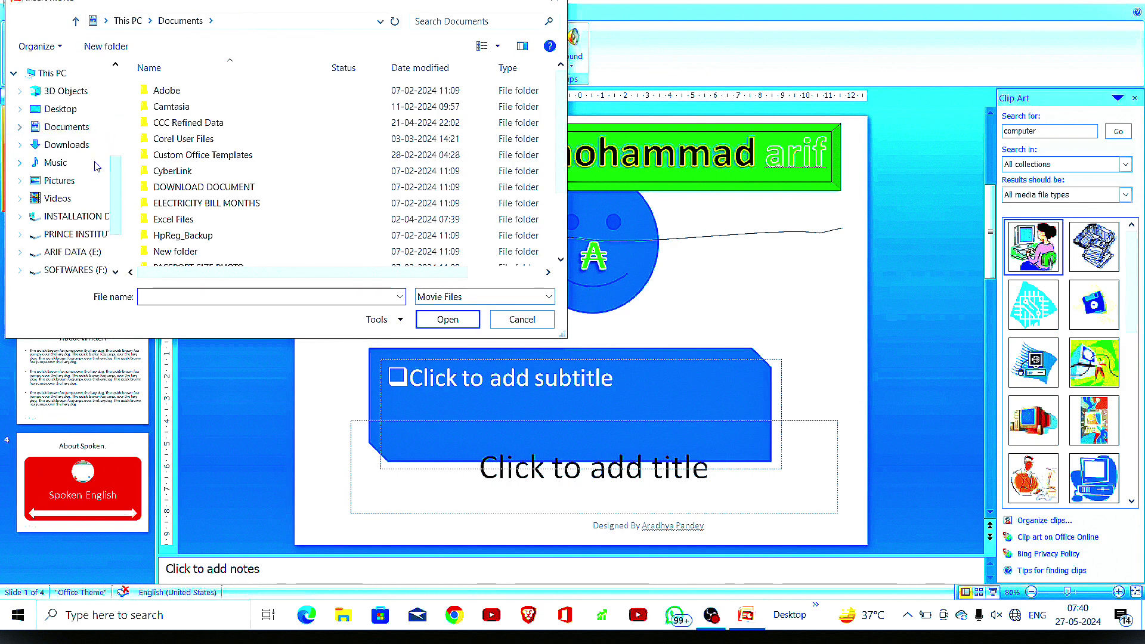
left_click(60, 199)
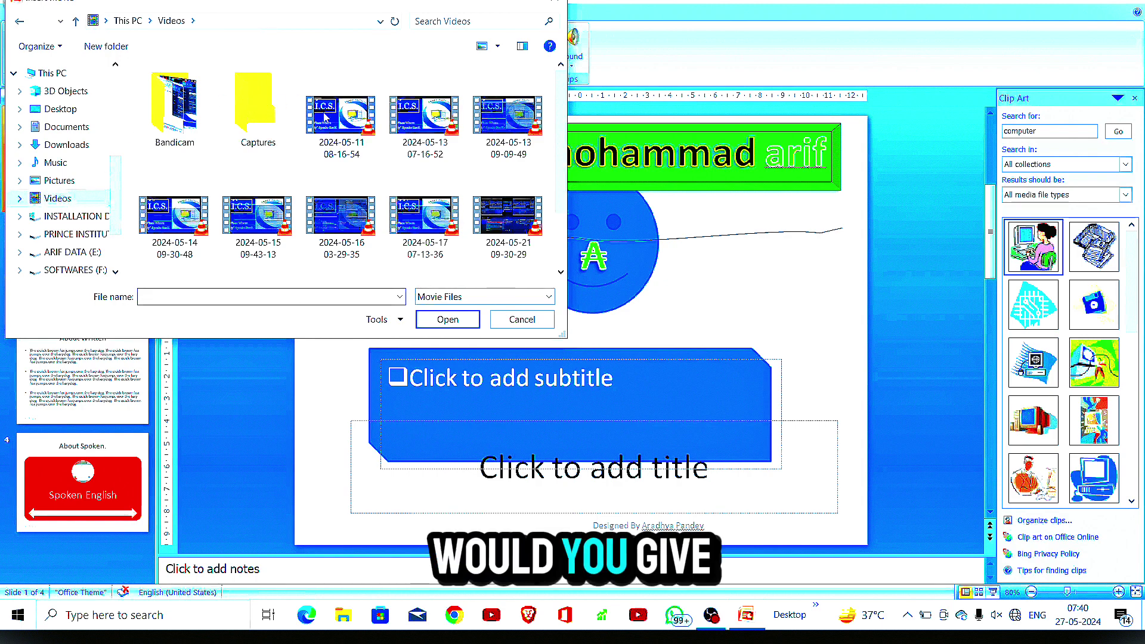
left_click(325, 118)
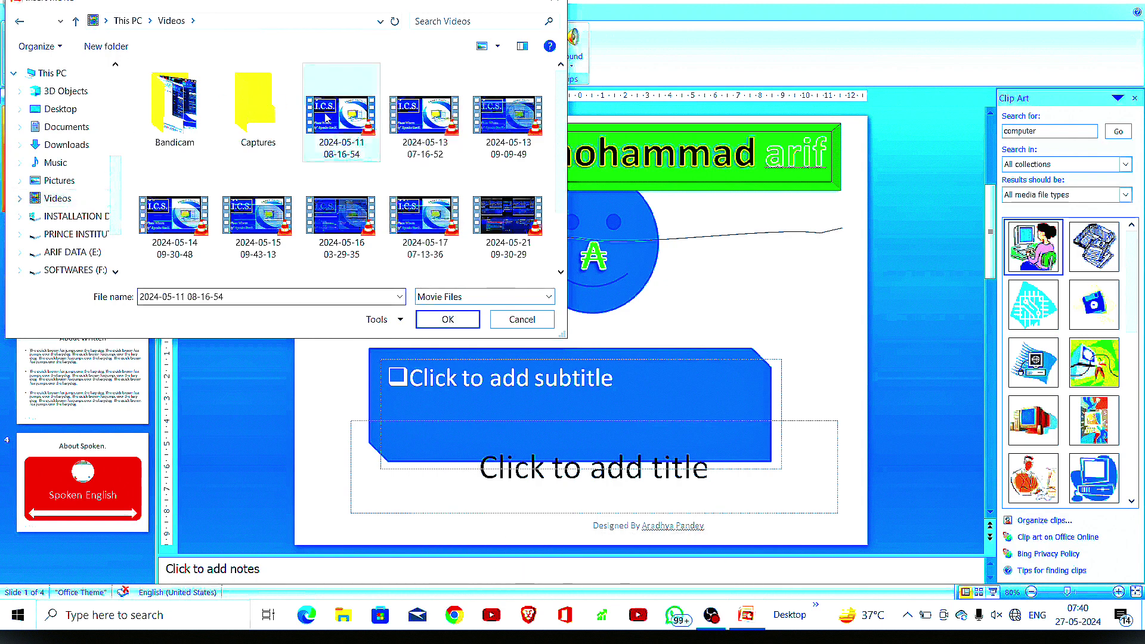
left_click(443, 318)
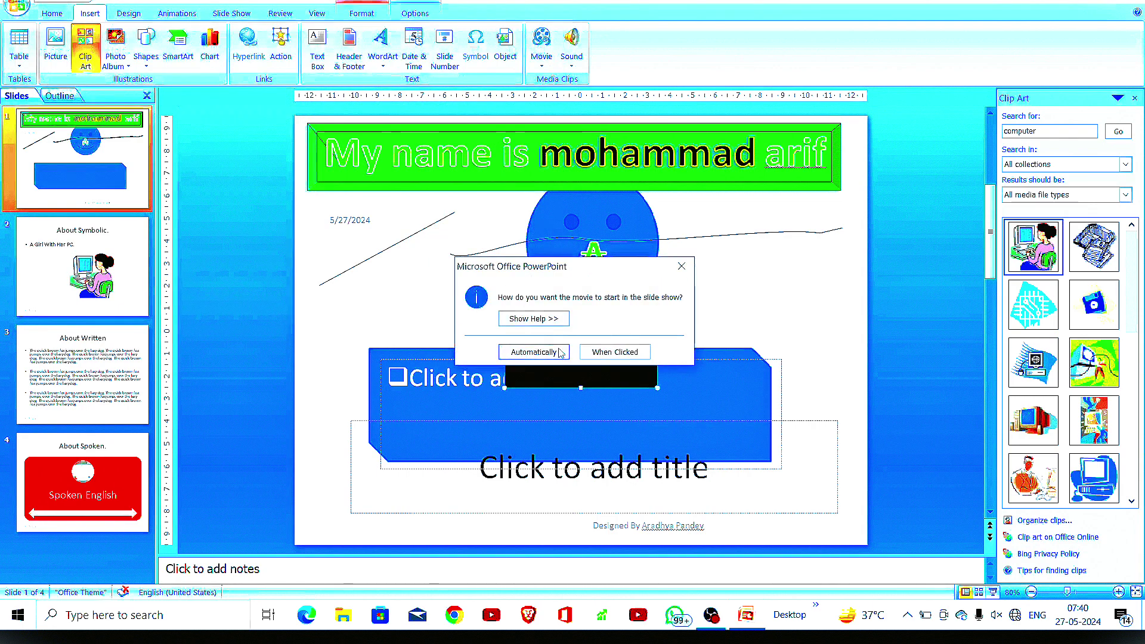
left_click(612, 351)
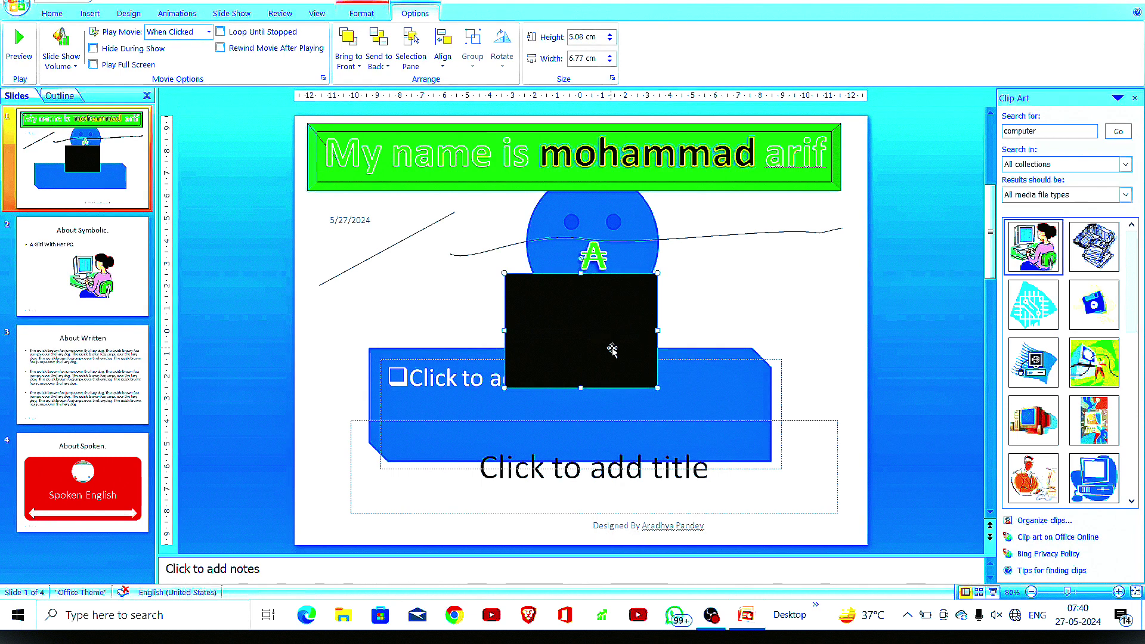
- Select the movie clip on slide 1 and play it as a preview
left_click(737, 323)
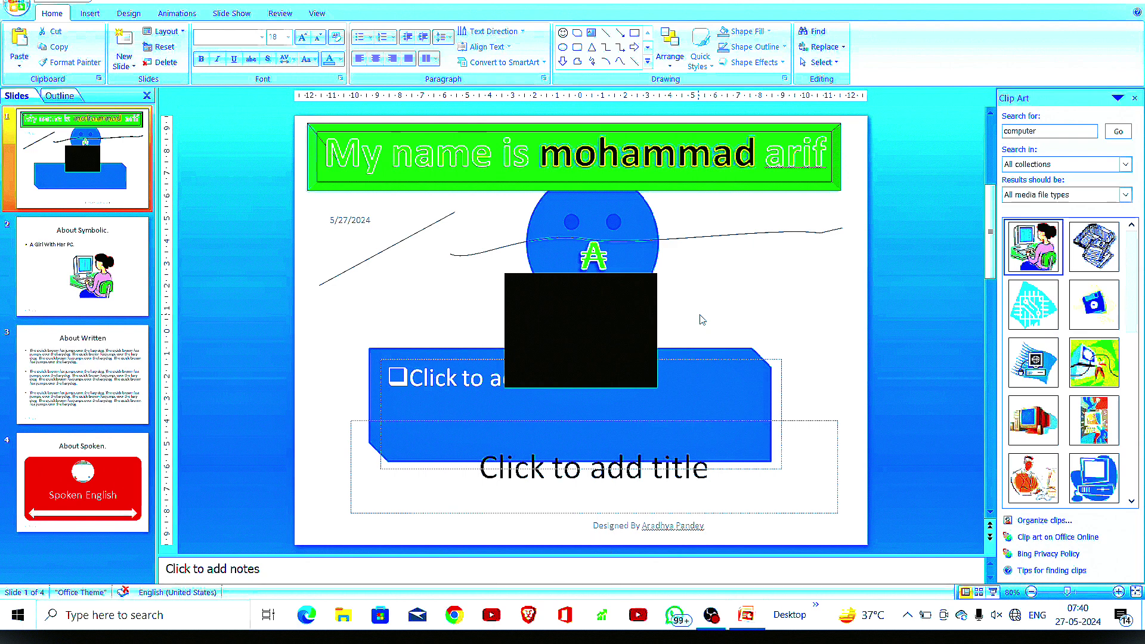
left_click(625, 312)
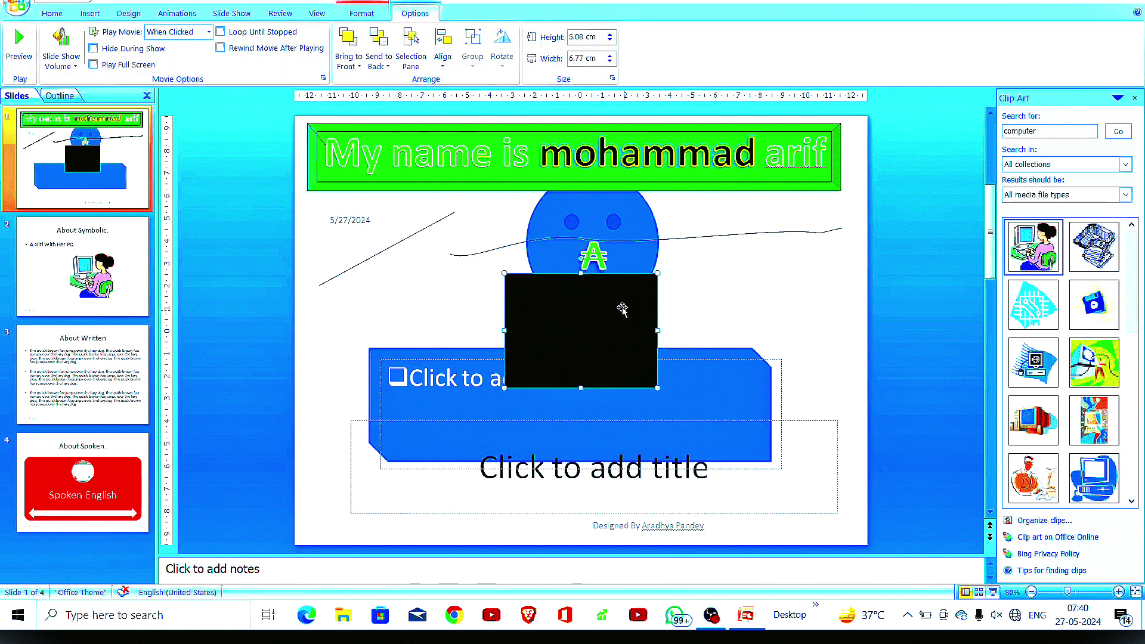
double_click(586, 344)
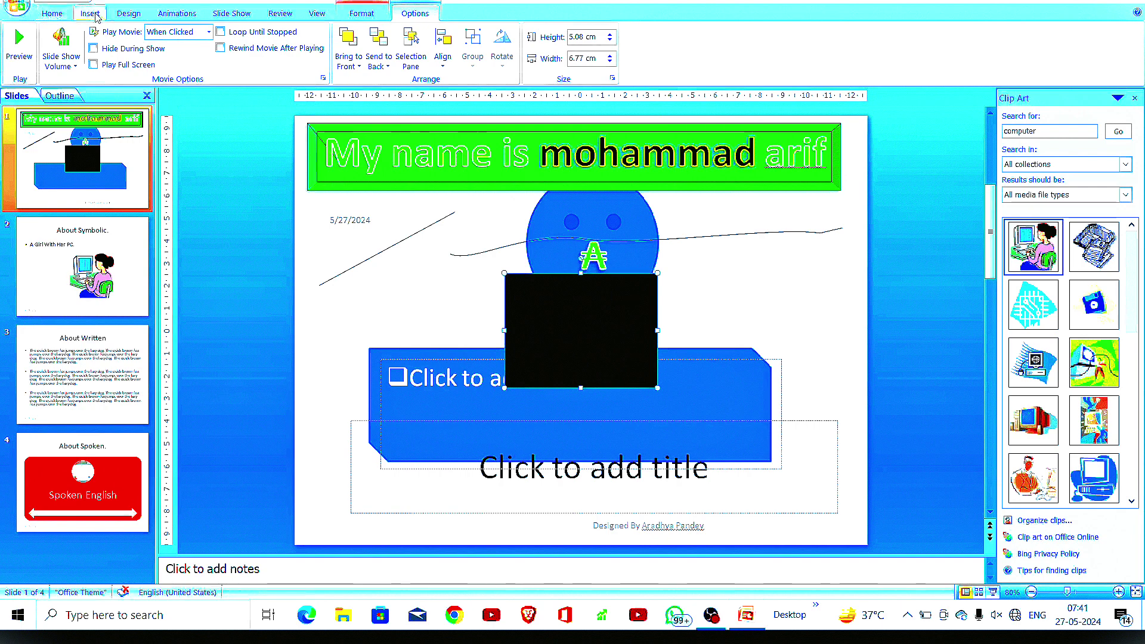
- Drag the title group's bottom handle up to shorten it, then go to slide 2, About Symbolic
left_click(58, 19)
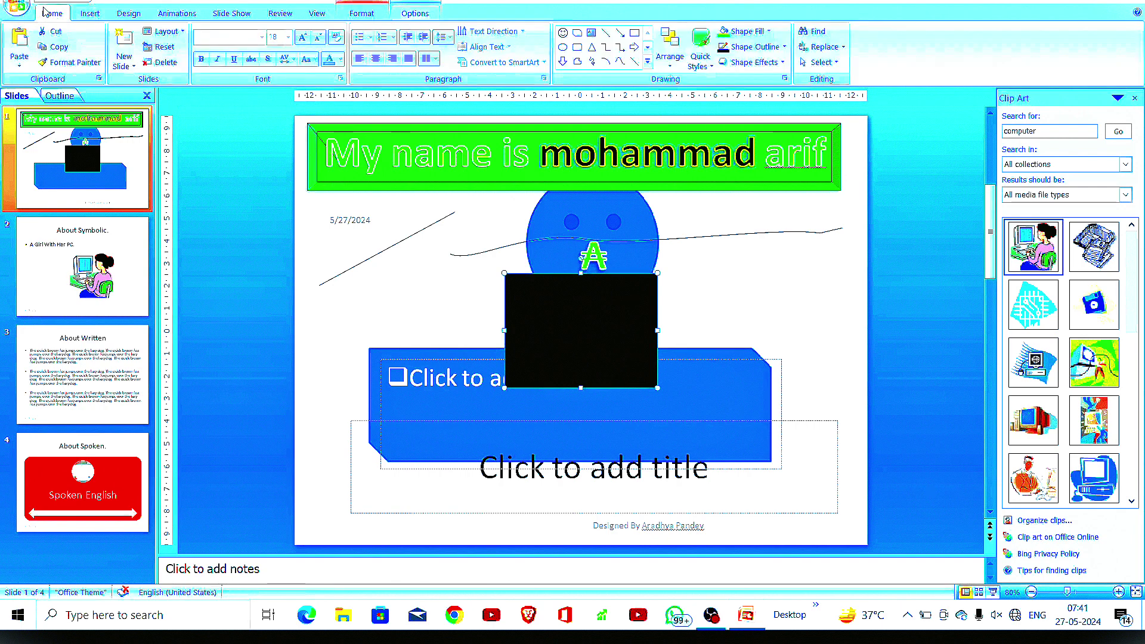
left_click(522, 257)
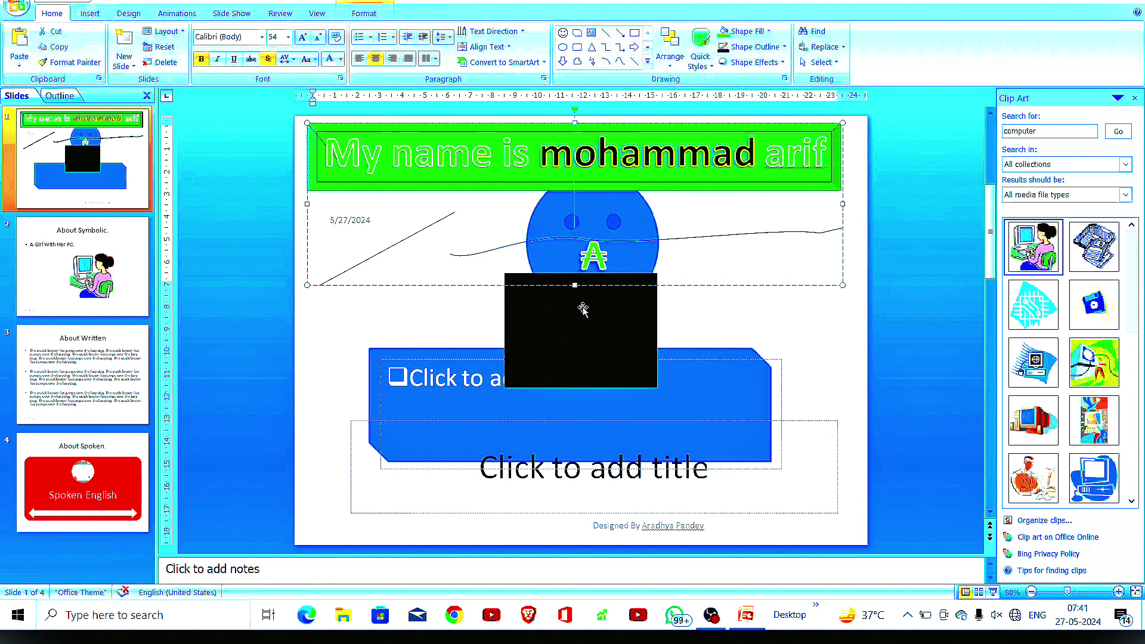
left_click_drag(574, 285, 574, 232)
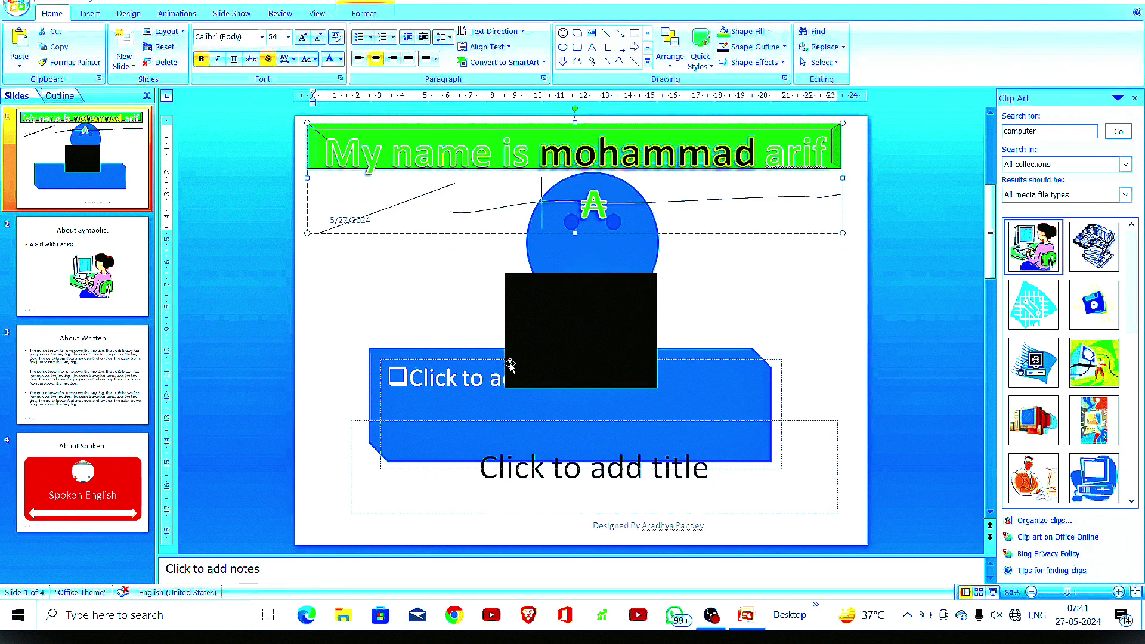
left_click(556, 416)
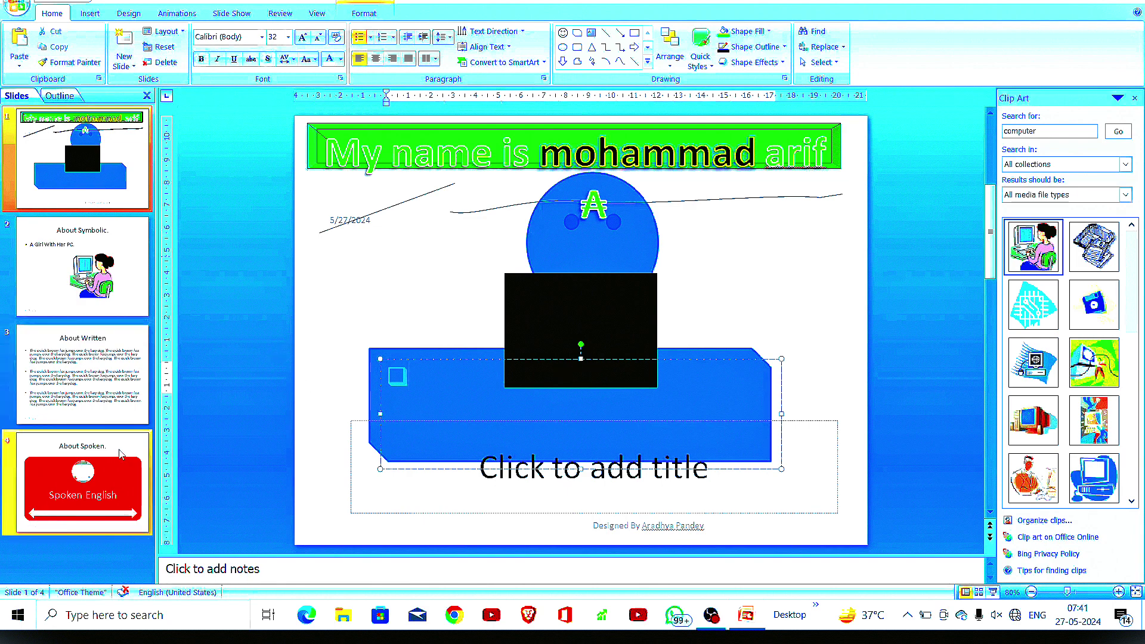
left_click(63, 273)
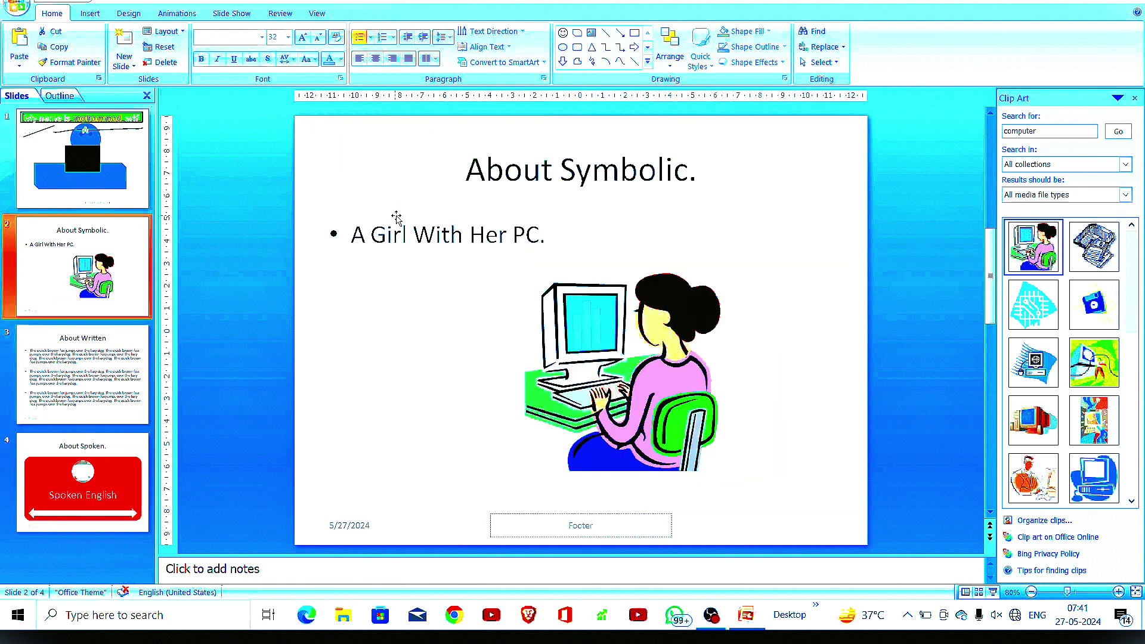
left_click(90, 13)
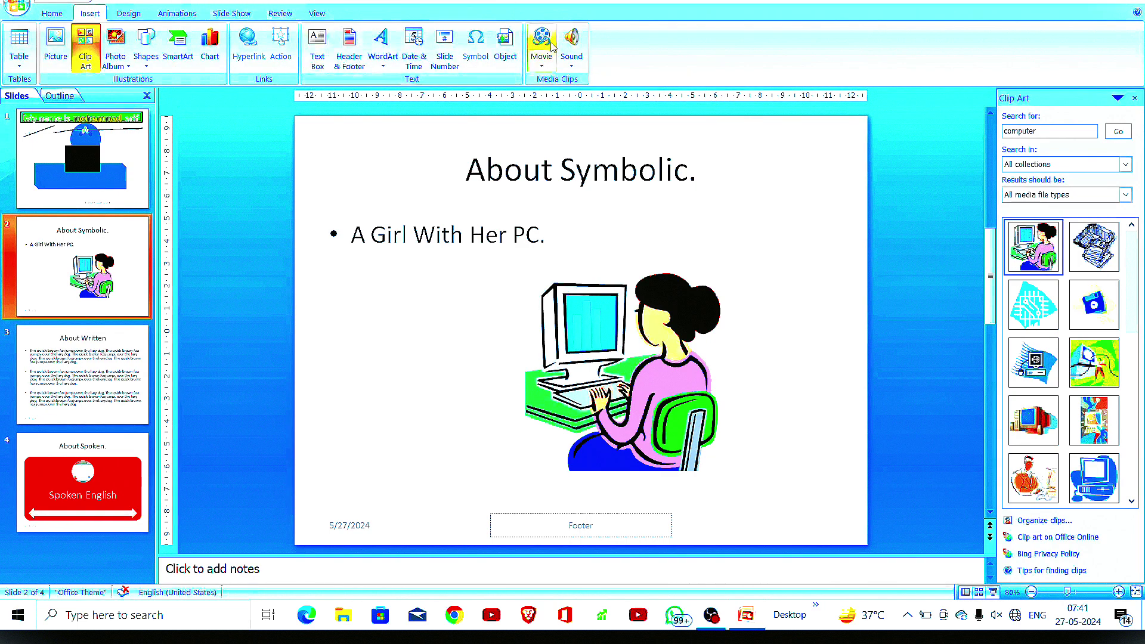
left_click(541, 59)
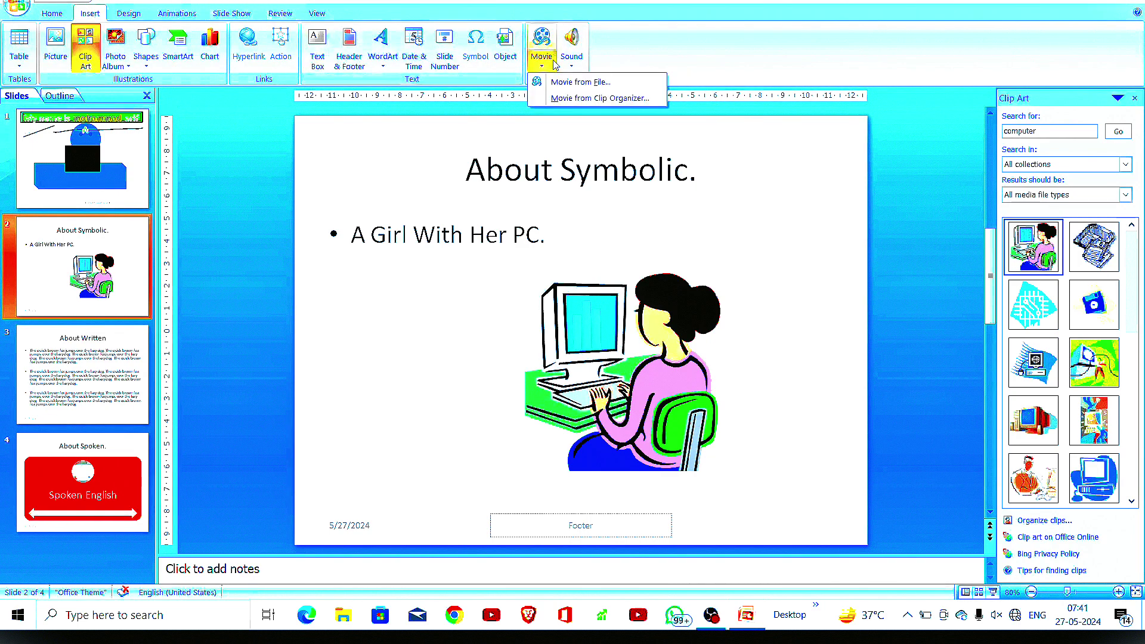
left_click(580, 85)
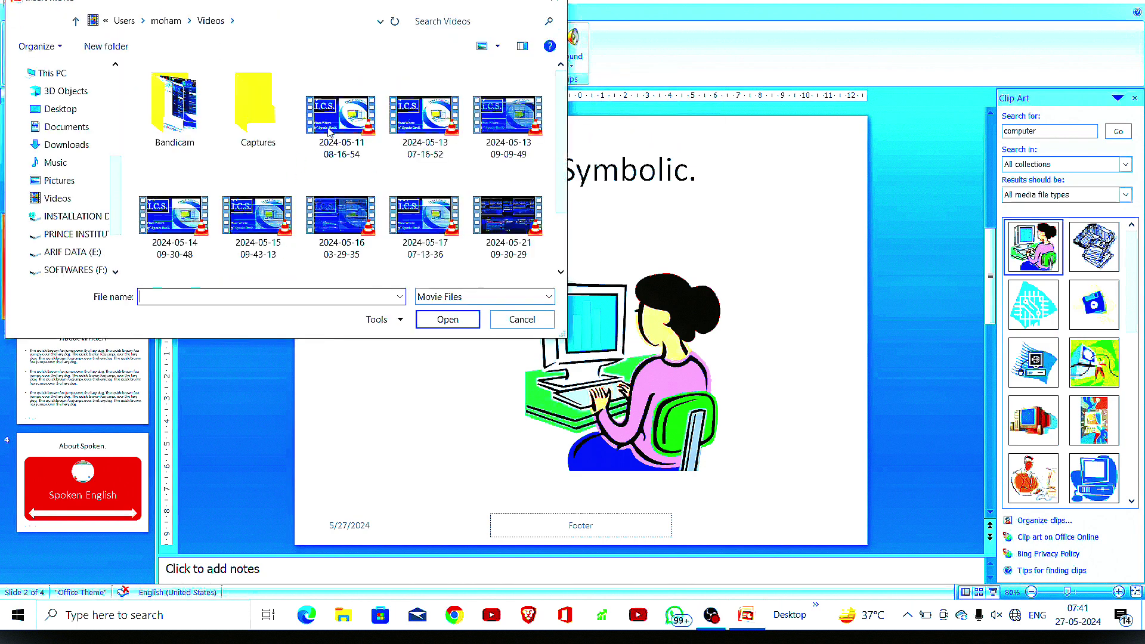
left_click(329, 131)
left_click(442, 319)
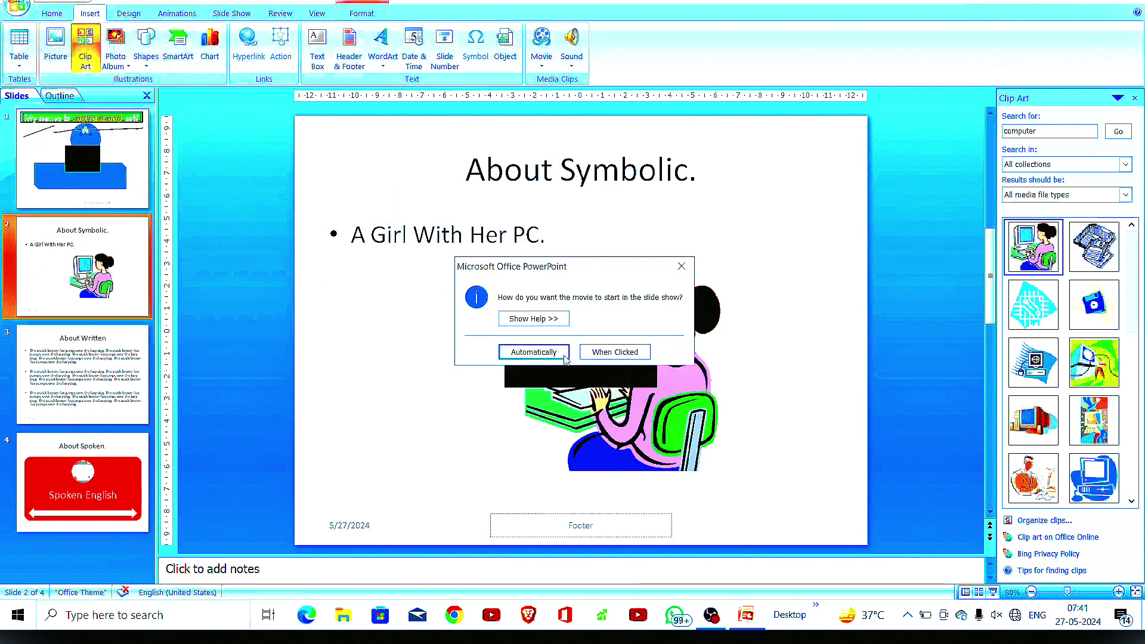
left_click(601, 352)
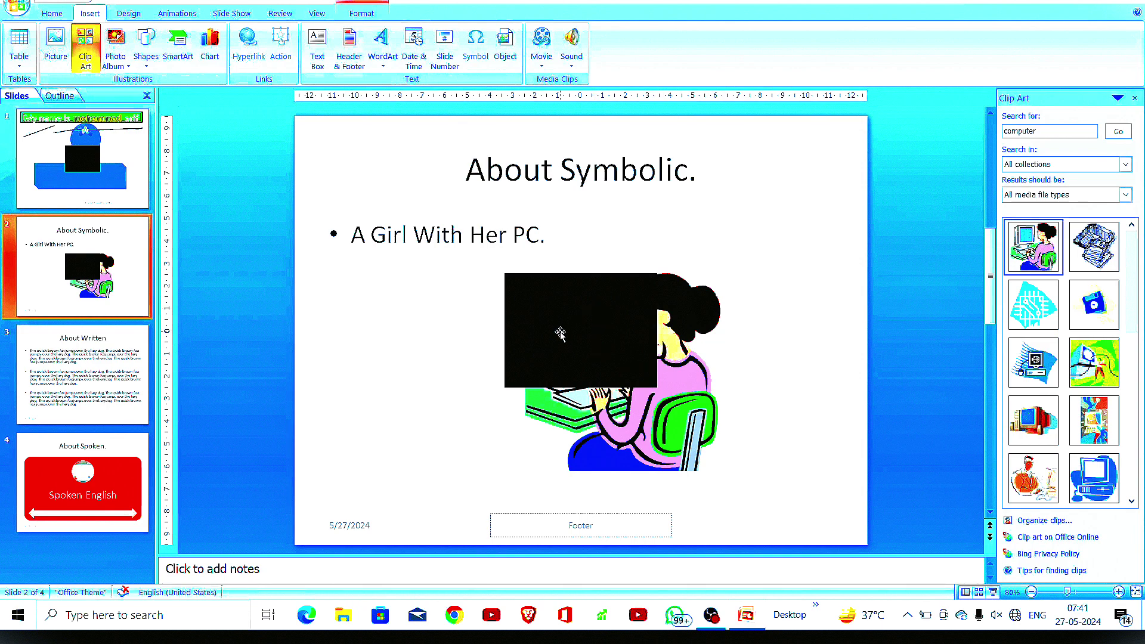
- Move the movie frame onto the clip-art monitor and trim its corners and edges to fit the screen
left_click_drag(558, 334, 499, 355)
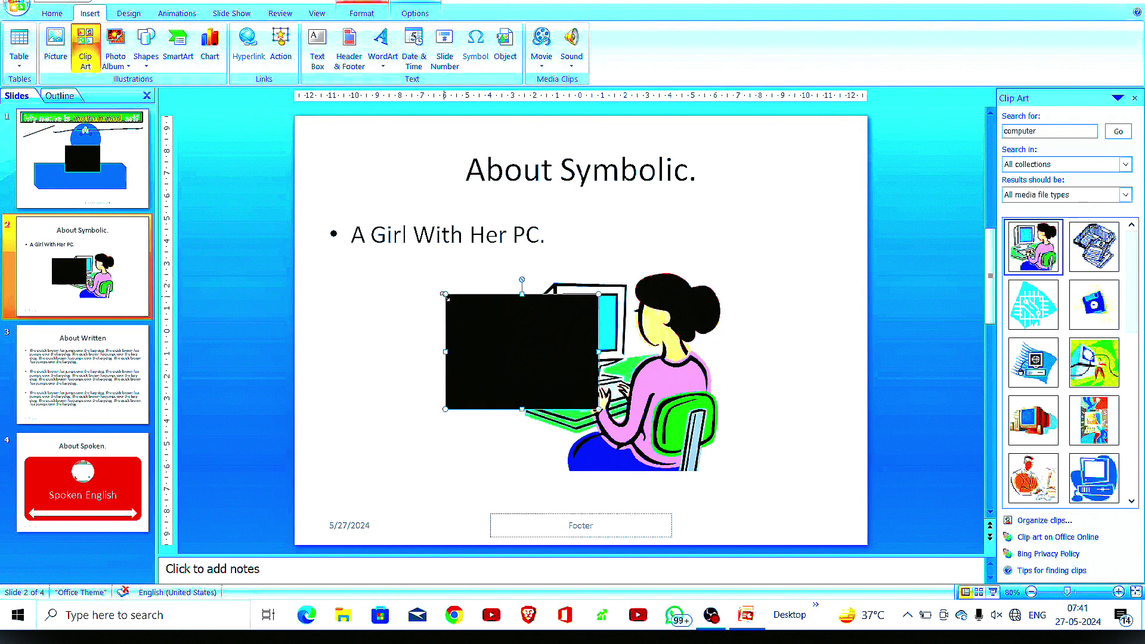
left_click_drag(499, 307, 499, 307)
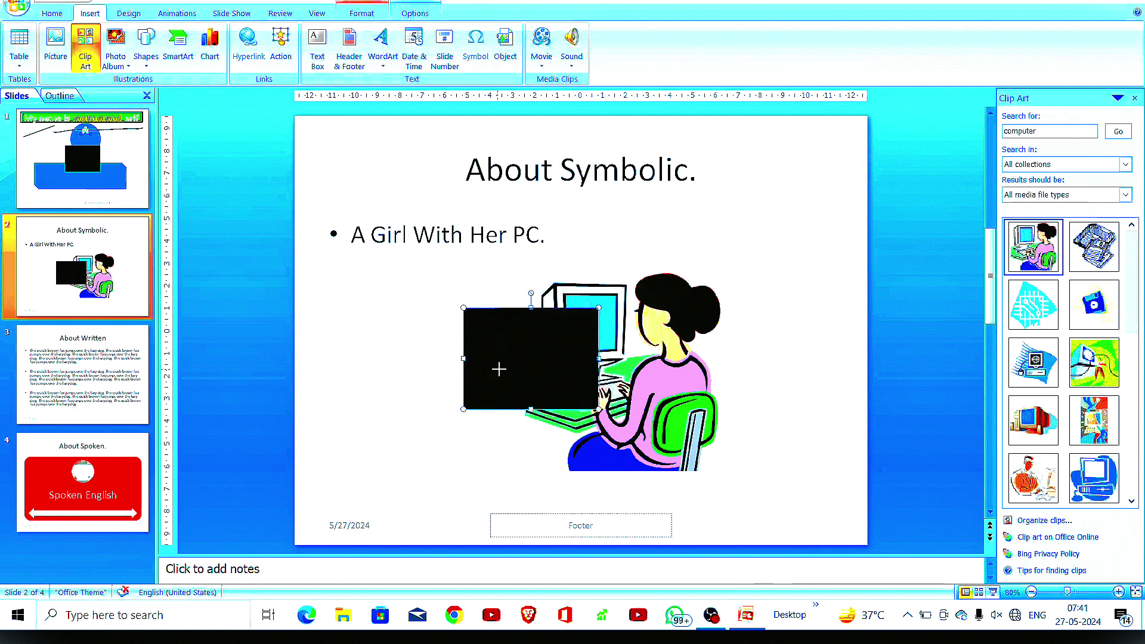
left_click_drag(462, 411, 499, 381)
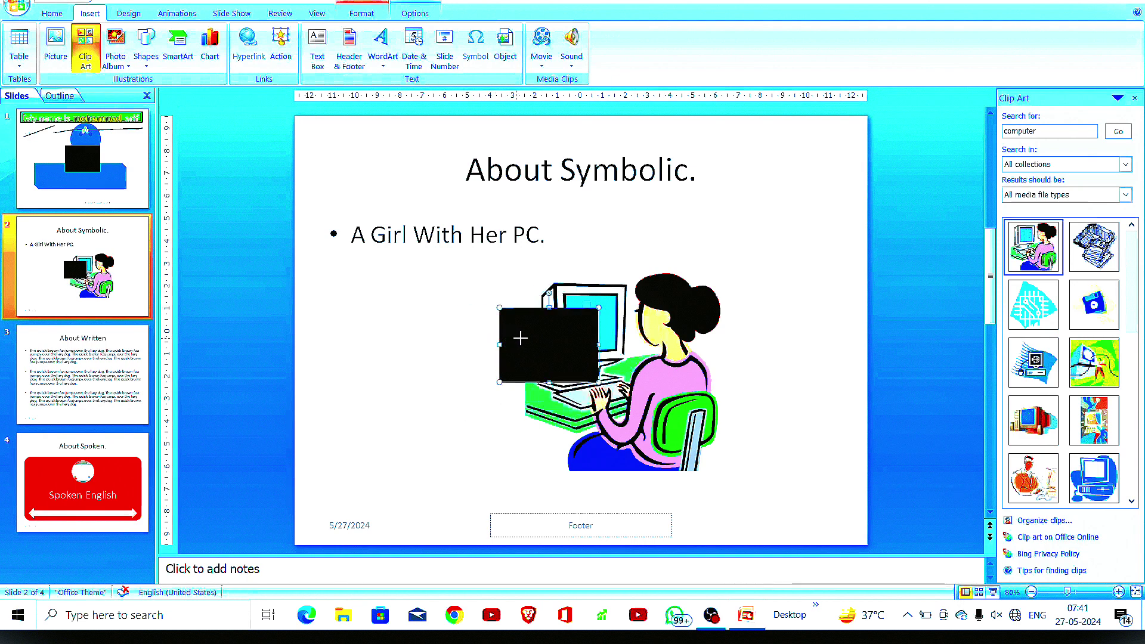
left_click_drag(497, 343, 522, 343)
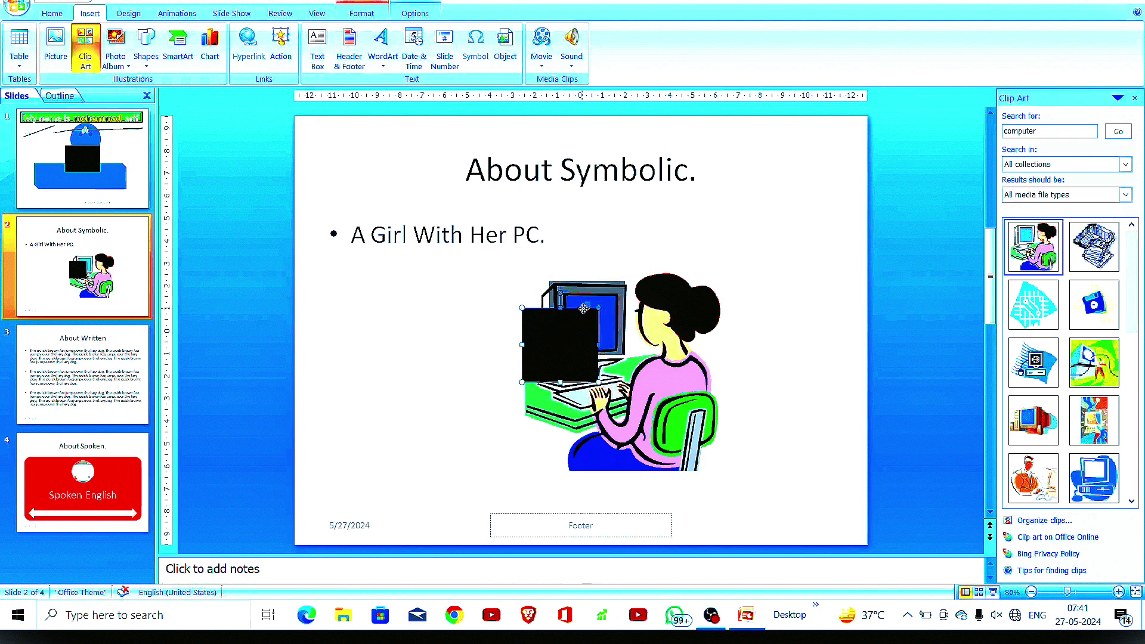
left_click_drag(575, 318, 601, 295)
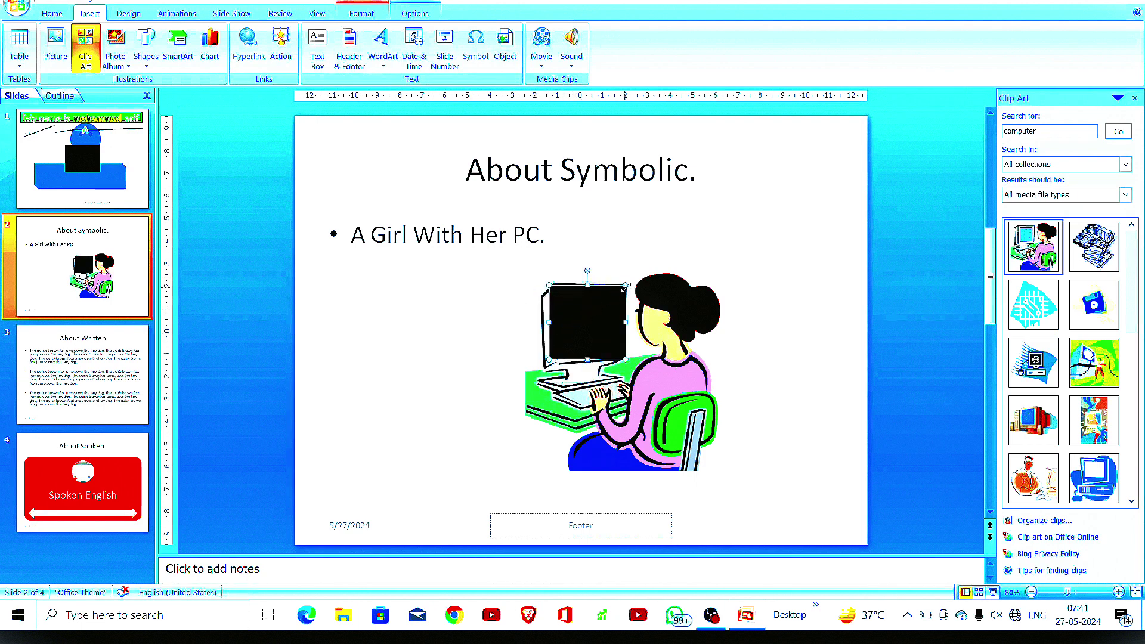
left_click_drag(625, 286, 618, 294)
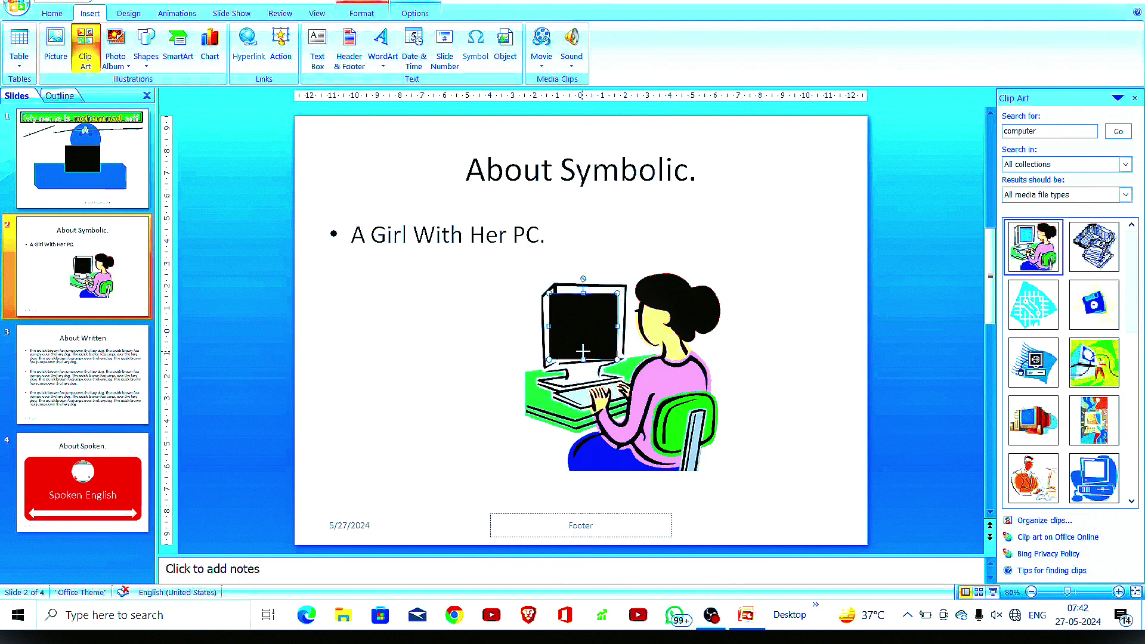
left_click_drag(583, 360, 583, 353)
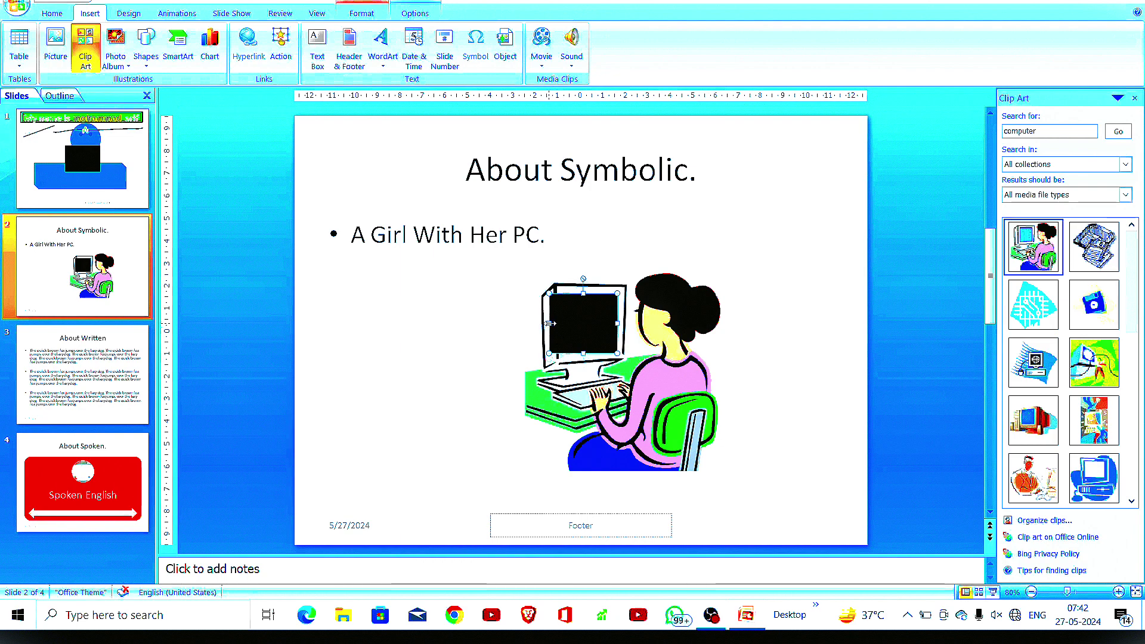
left_click_drag(553, 324, 557, 323)
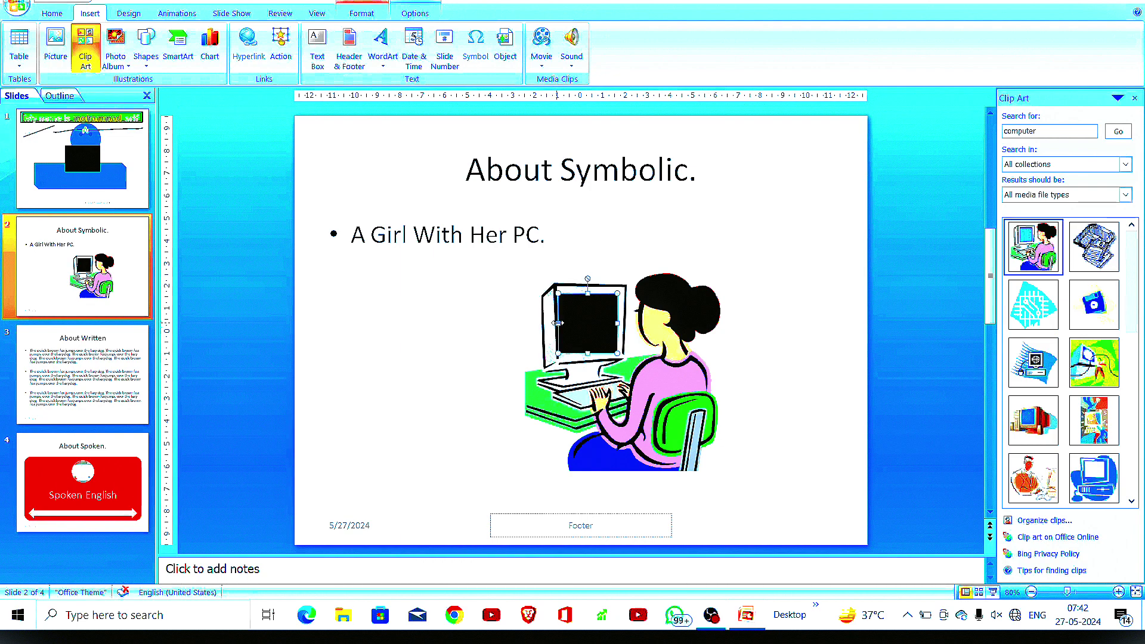
- Show the movie's Options settings and play the 2.64 × 2.6 cm clip inside the monitor
left_click(591, 322)
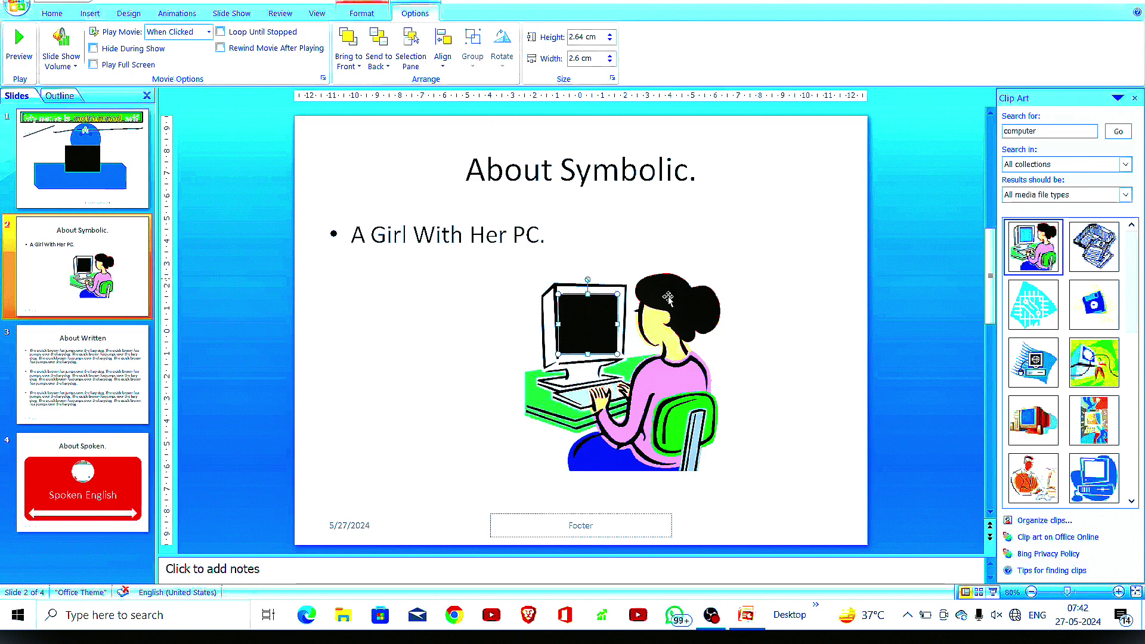
double_click(585, 326)
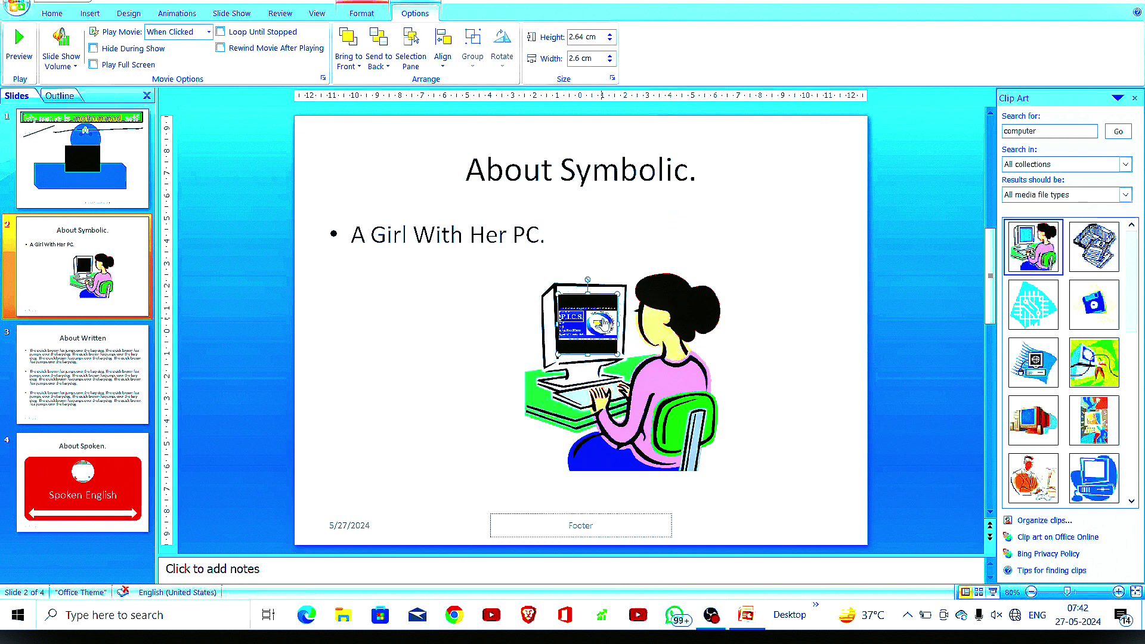
- Stop the movie preview, close PowerPoint to the save-changes prompt, and switch to OBS Studio
double_click(603, 322)
key("XF86AudioRaiseVolume")
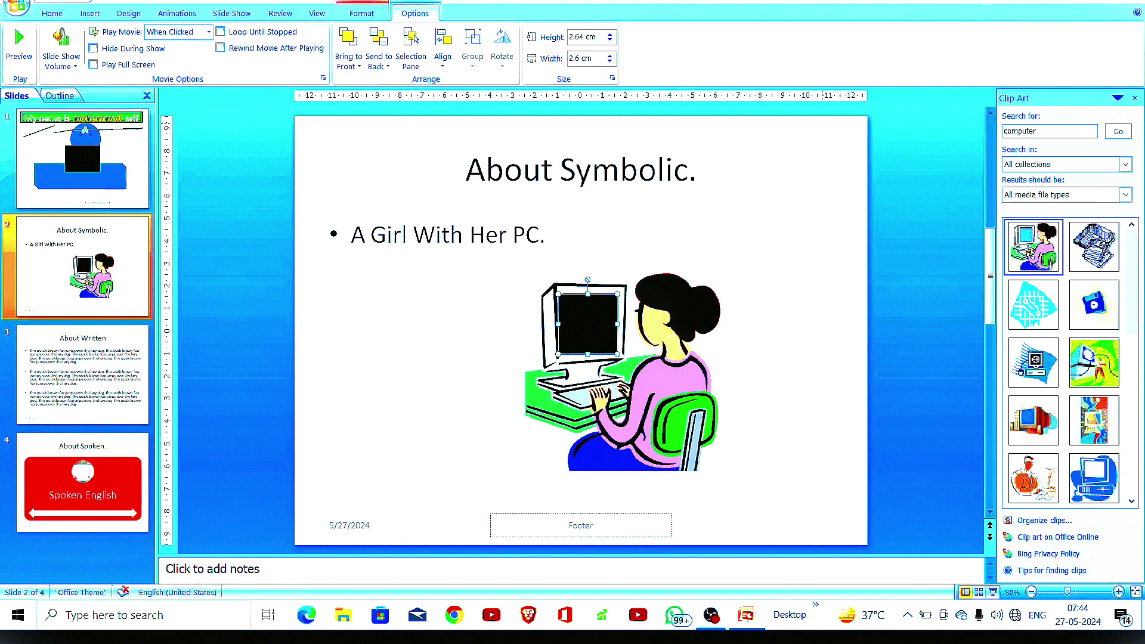
left_click(1126, 1)
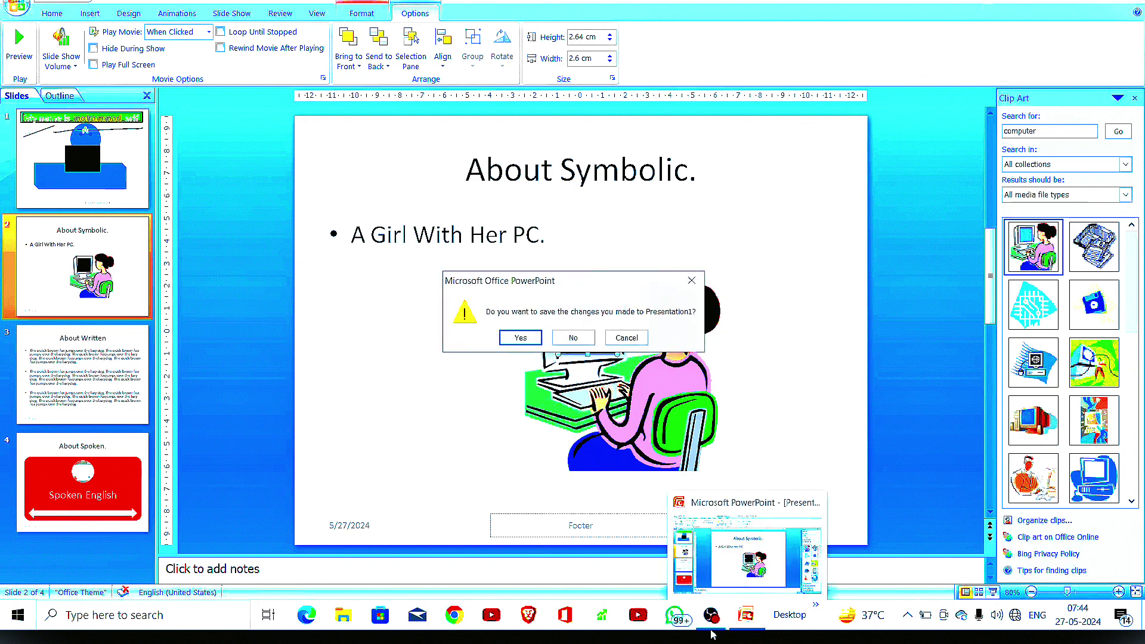
mouse_move(711, 614)
left_click(723, 586)
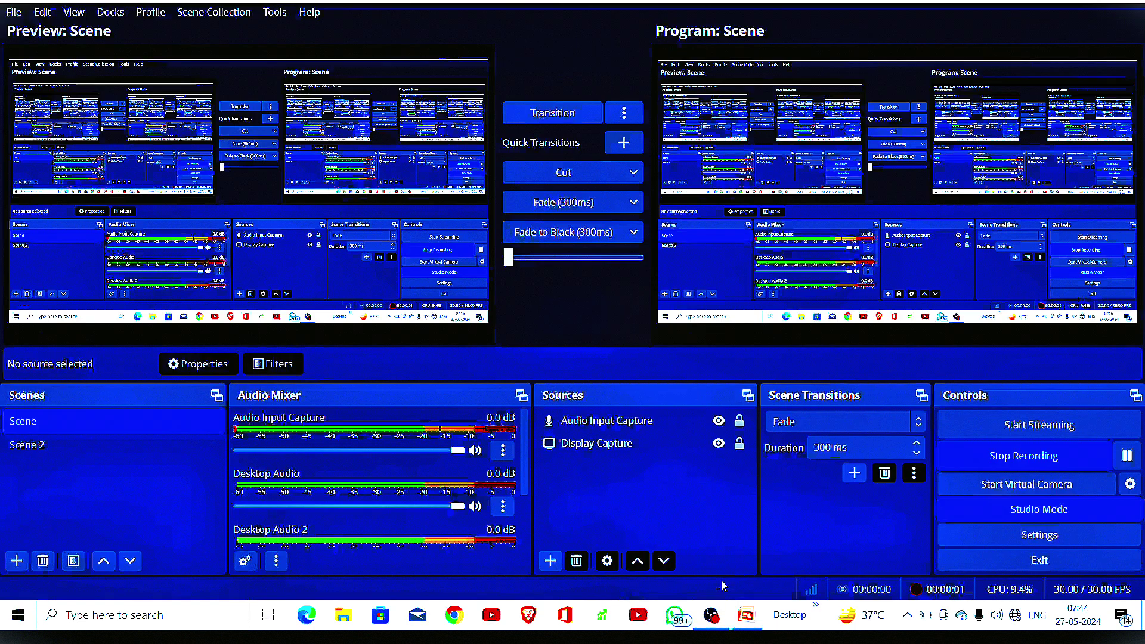